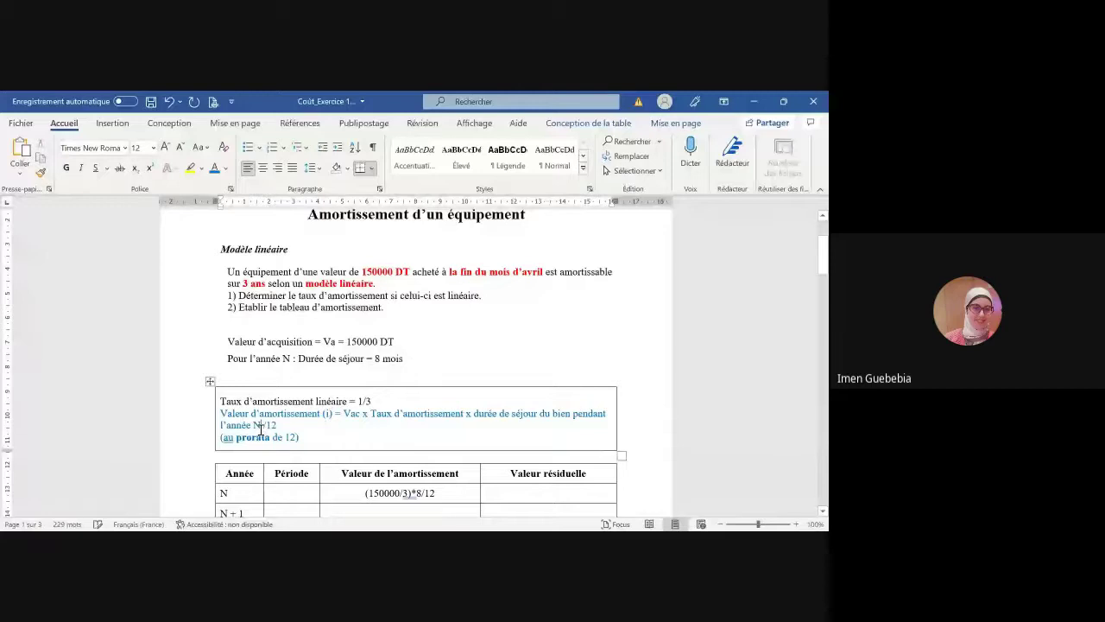
- Replace N with i after "l'année" in the blue depreciation formula
{"action": "double_click", "coordinate": [257, 425]}
{"action": "type", "text": "i"}
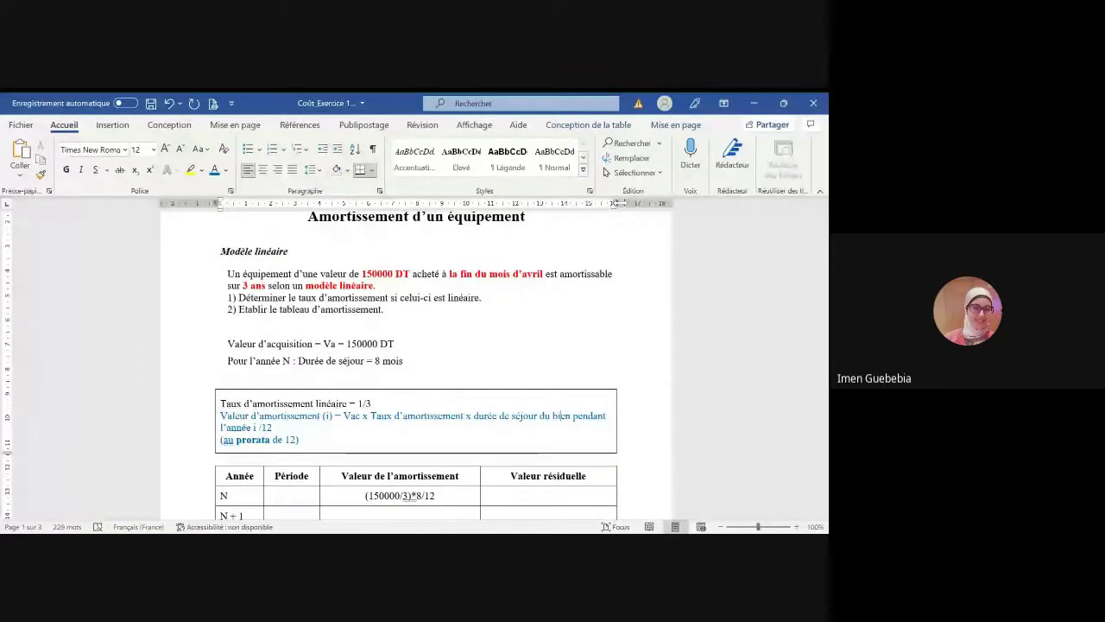
- Widen and shift the formula box so the formula fits on one line, and centre the line "(au prorata de 12)"
{"action": "left_click_drag", "start_coordinate": [614, 203], "coordinate": [660, 203]}
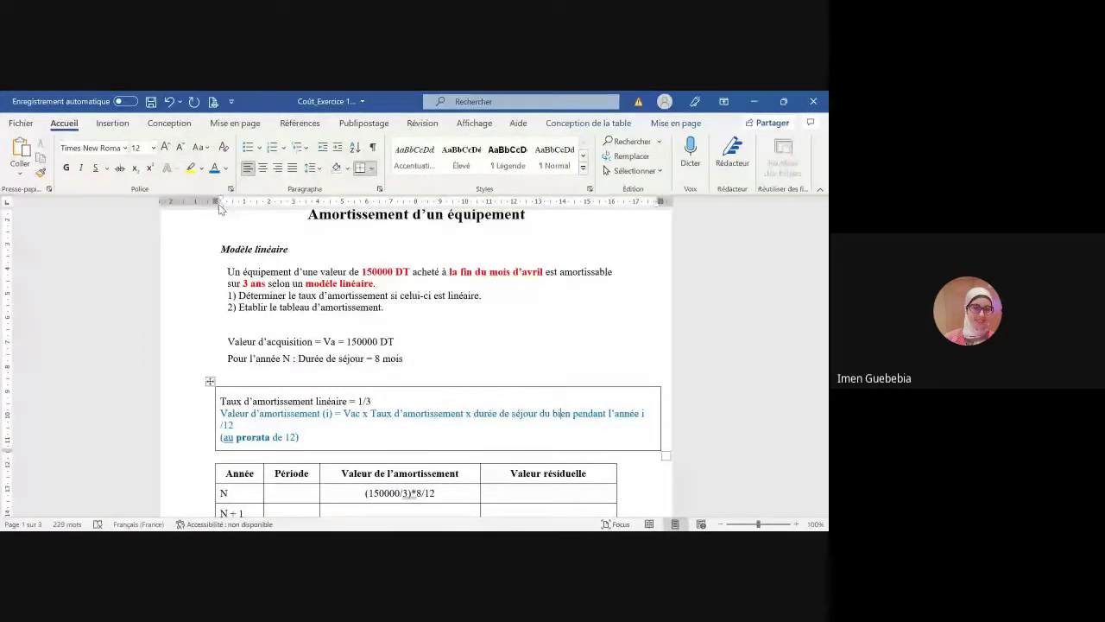
{"action": "left_click_drag", "start_coordinate": [218, 204], "coordinate": [183, 204]}
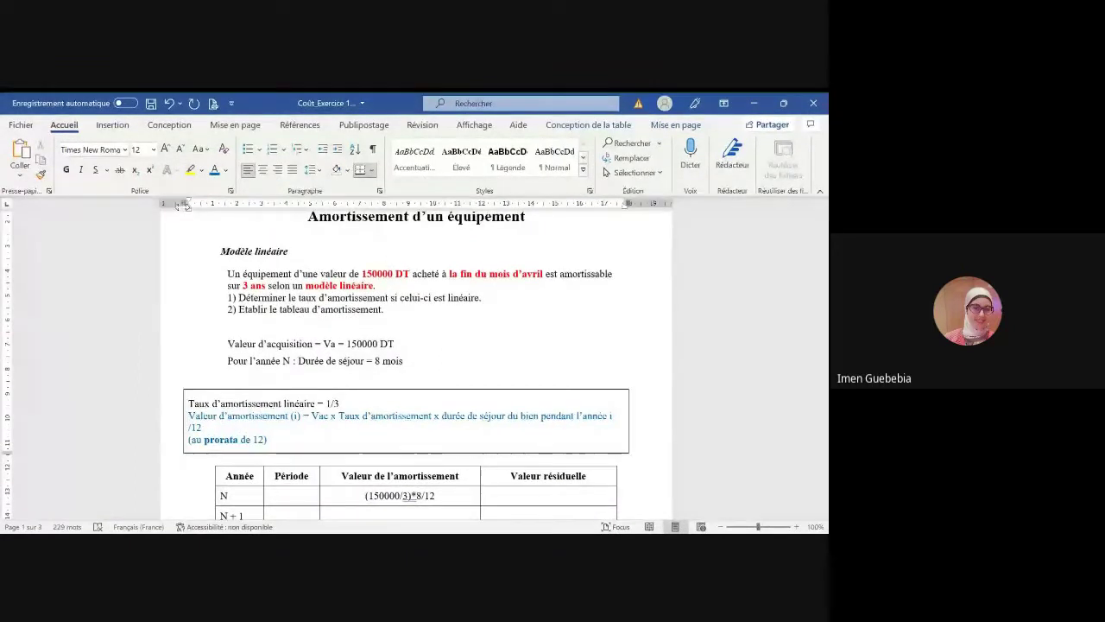
{"action": "left_click", "coordinate": [520, 413]}
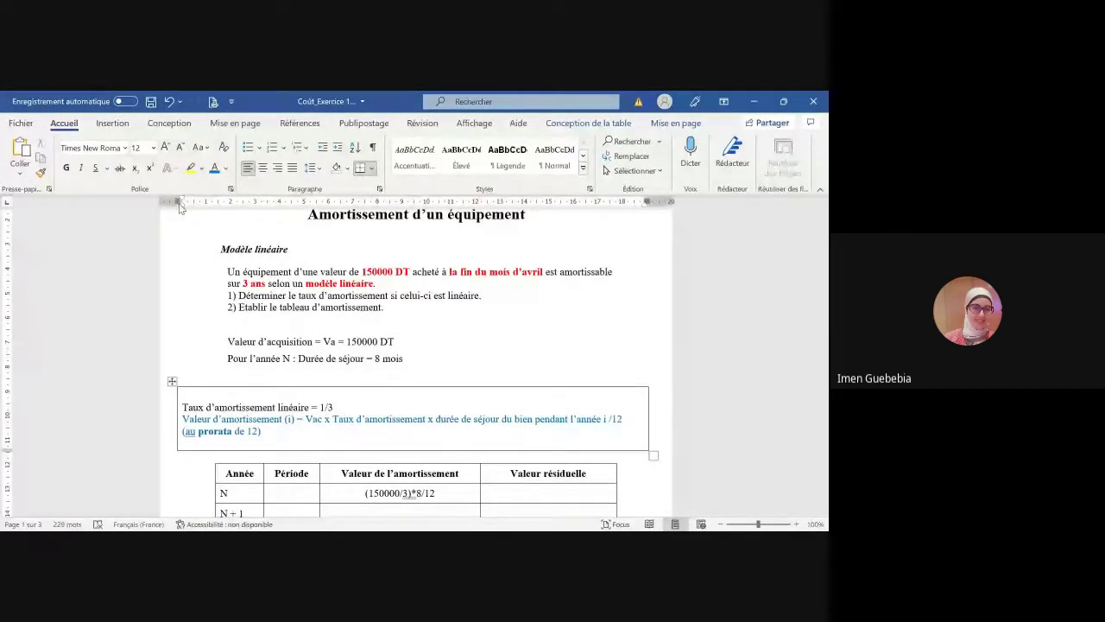
{"action": "left_click_drag", "start_coordinate": [179, 205], "coordinate": [201, 198]}
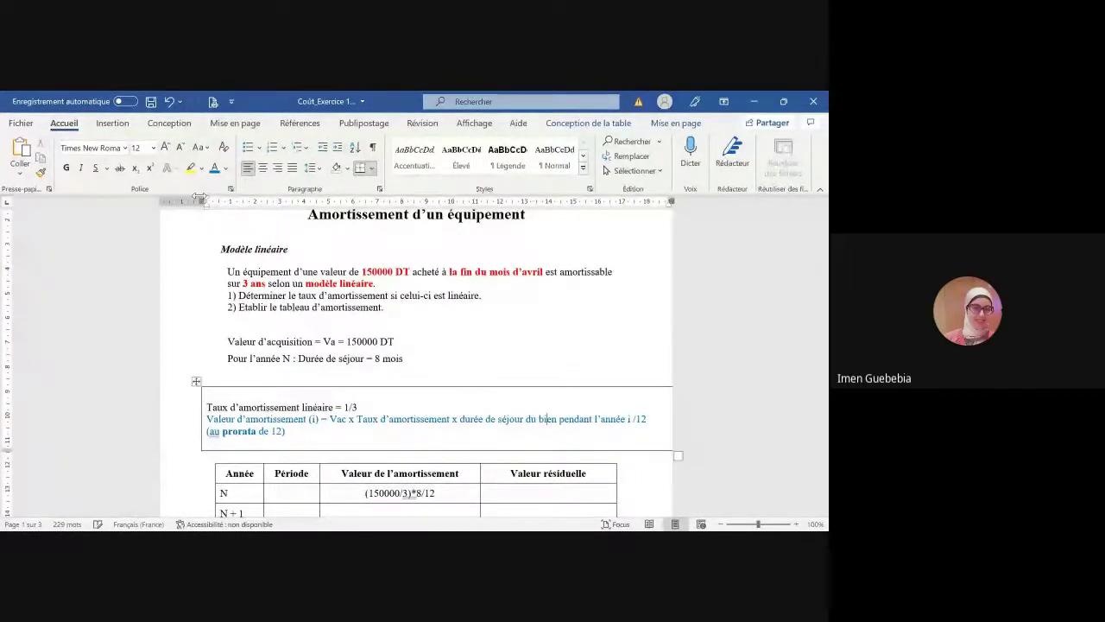
{"action": "left_click", "coordinate": [235, 431]}
{"action": "left_click", "coordinate": [263, 167]}
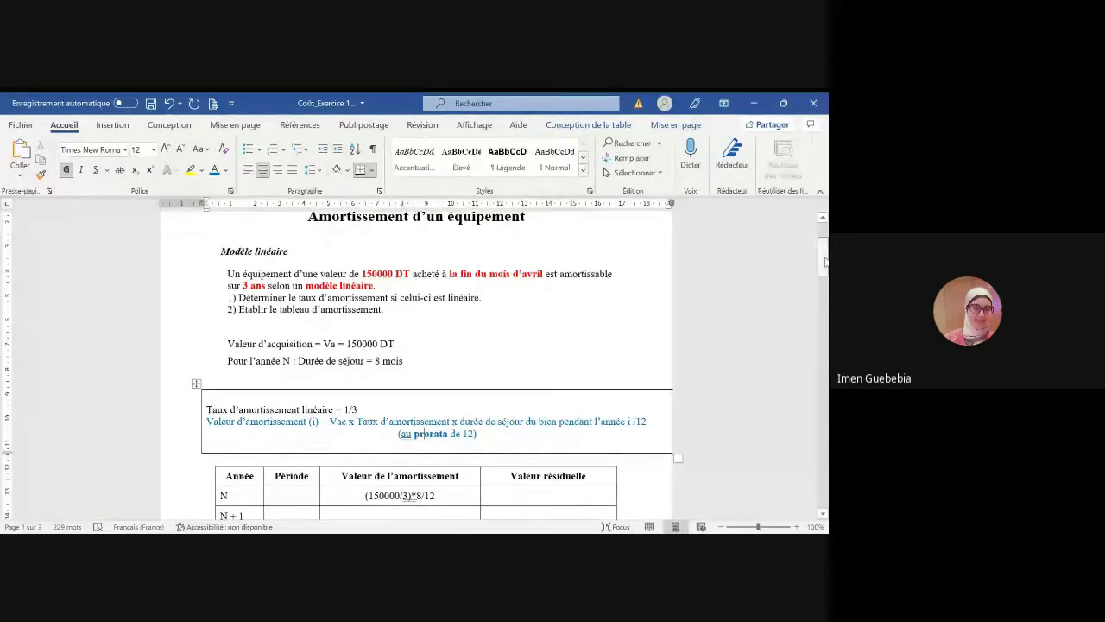
- Copy the depreciation table into an Excel sheet starting at D5 and widen column F to fit "Valeur de l'amortissement" on one line
{"action": "scroll", "coordinate": [822, 262], "scroll_direction": "down", "scroll_amount": 1}
{"action": "scroll", "coordinate": [825, 263], "scroll_direction": "down", "scroll_amount": 4}
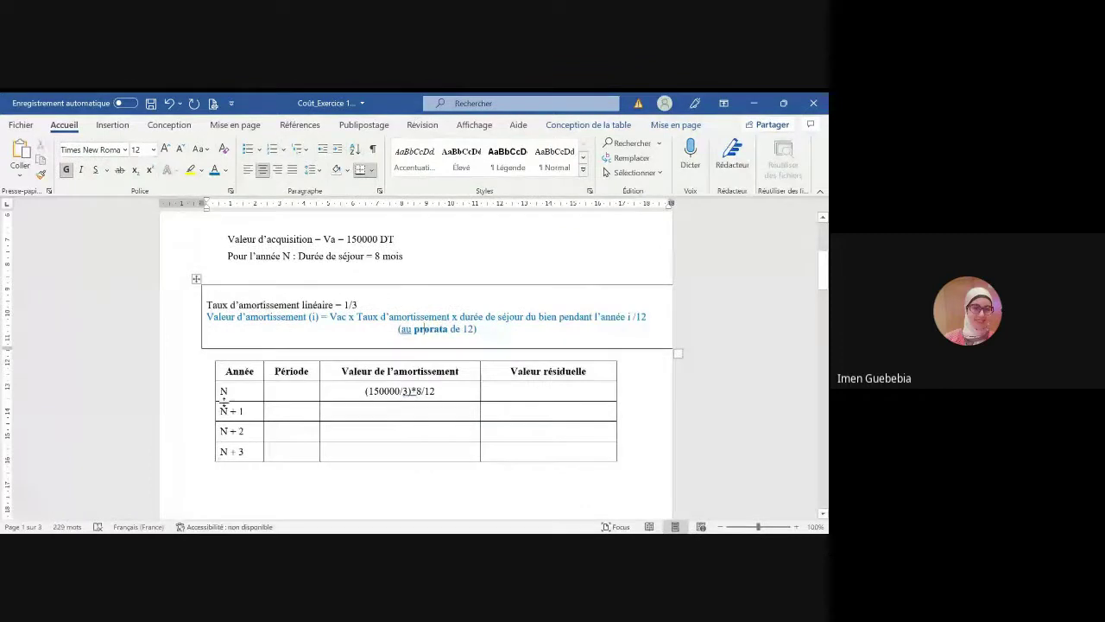
{"action": "left_click", "coordinate": [208, 354]}
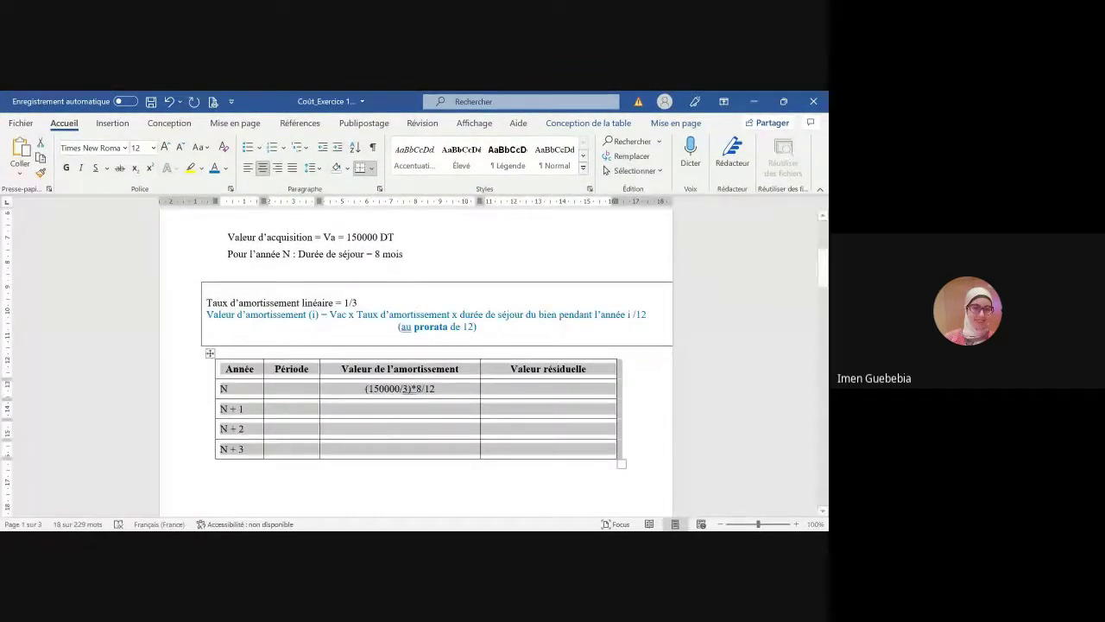
{"action": "key", "text": "alt+Tab"}
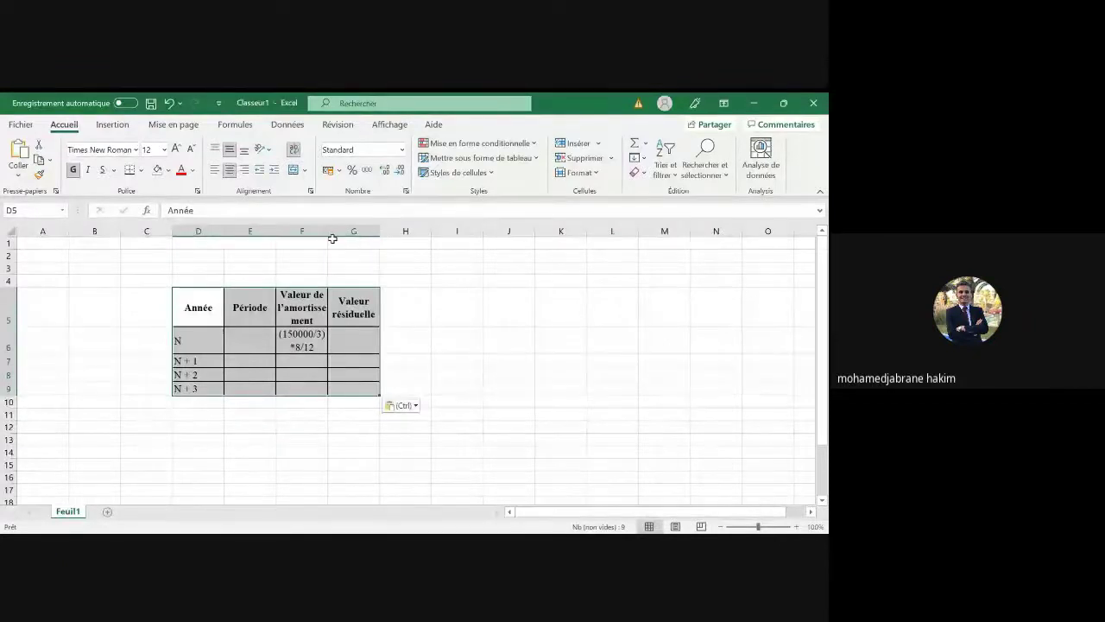
{"action": "left_click_drag", "start_coordinate": [328, 231], "coordinate": [424, 247]}
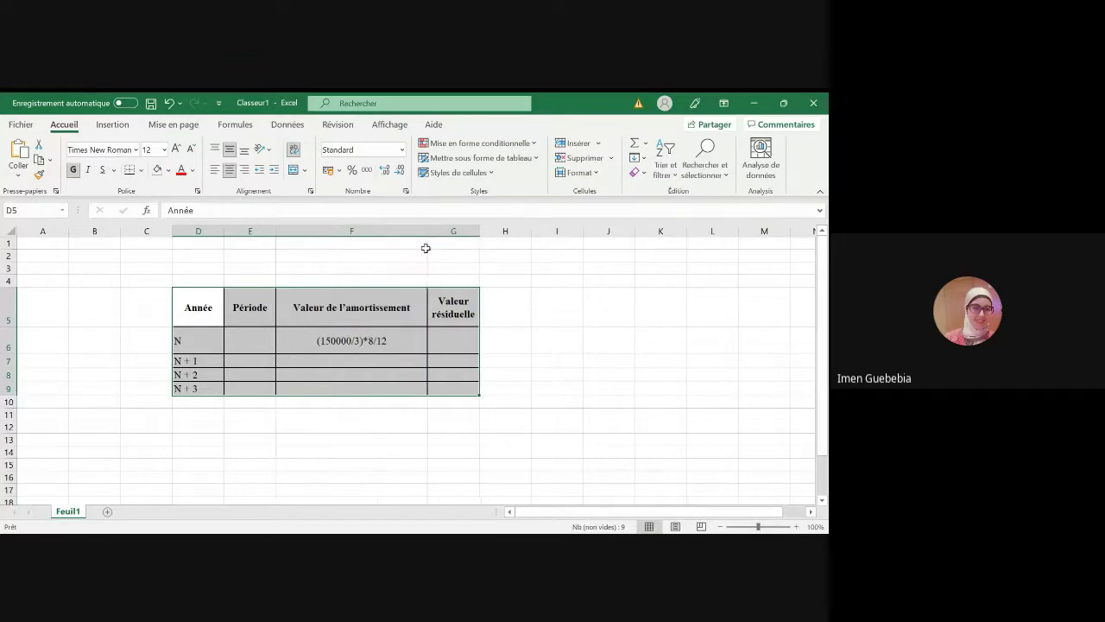
- Fill in the Période column with "8 mois" for year N and "12 mois" for year N + 1
{"action": "left_click", "coordinate": [353, 342]}
{"action": "left_click", "coordinate": [255, 341]}
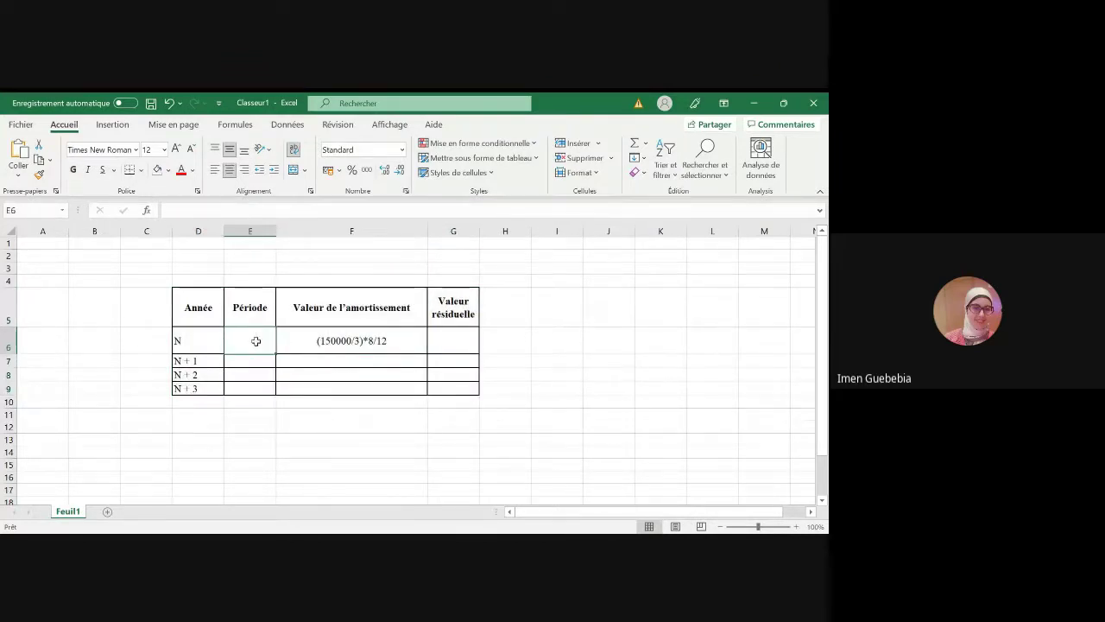
{"action": "type", "text": "8mois"}
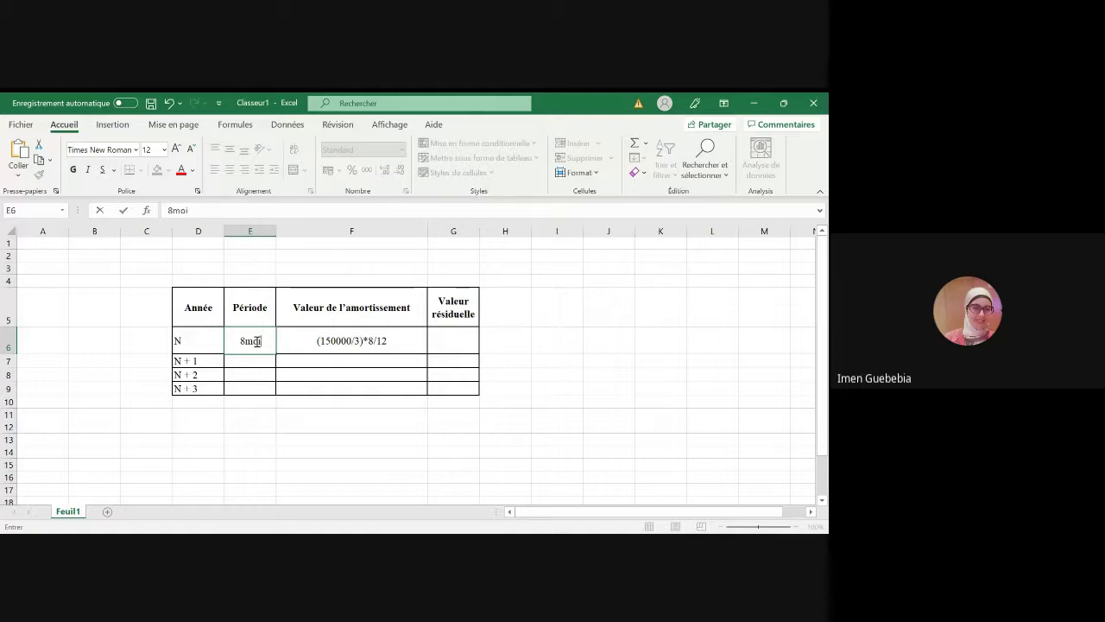
{"action": "key", "text": "Return"}
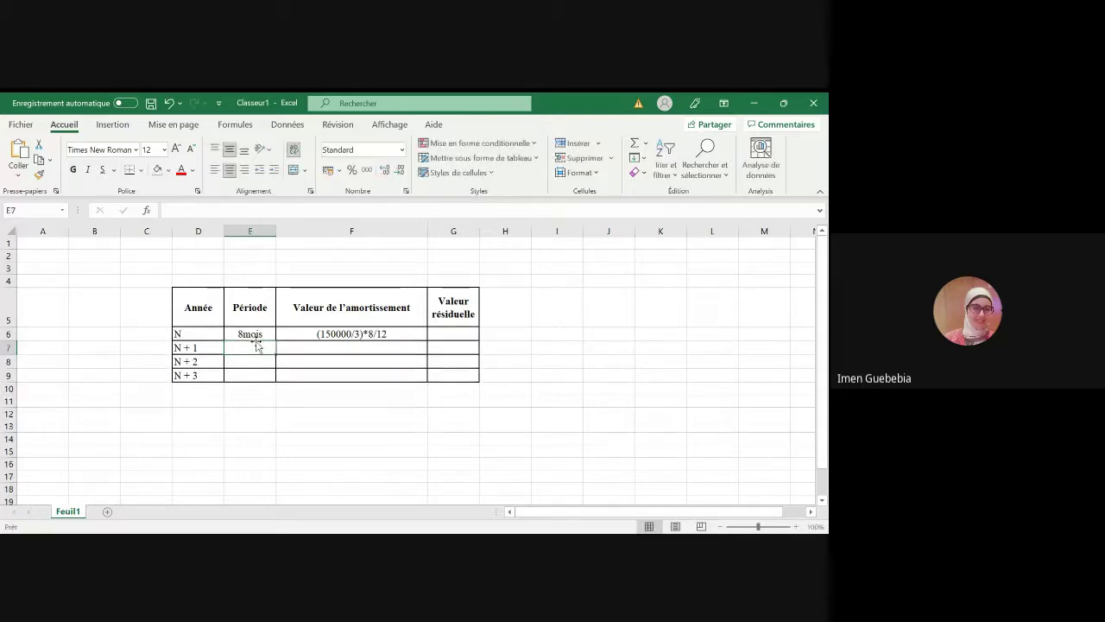
{"action": "left_click", "coordinate": [390, 334]}
{"action": "left_click", "coordinate": [248, 346]}
{"action": "type", "text": "12 m"}
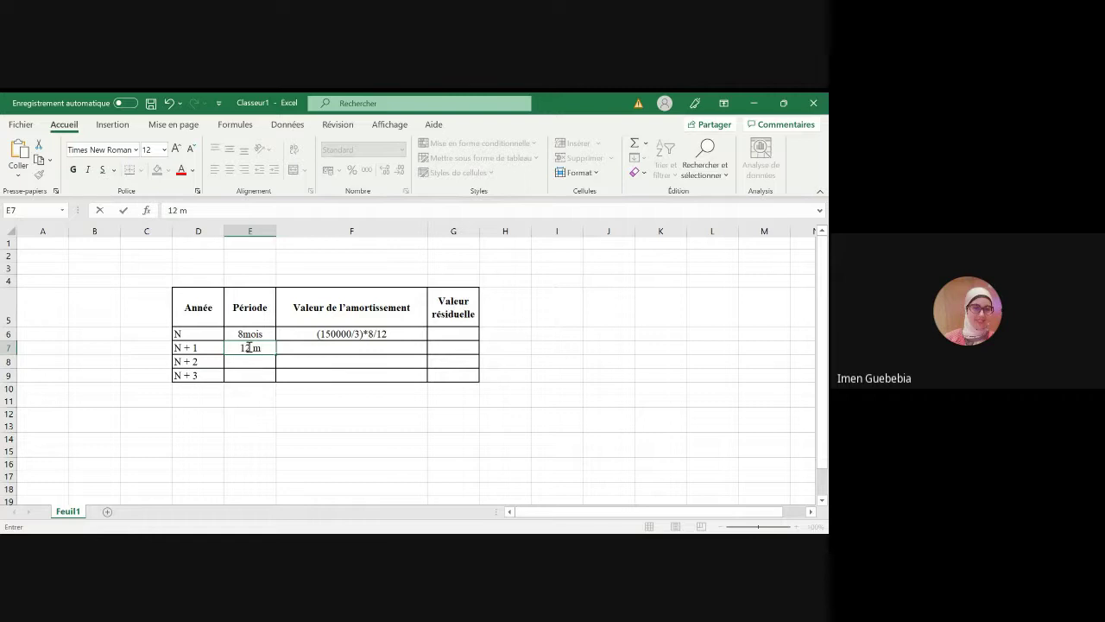
{"action": "type", "text": "ois"}
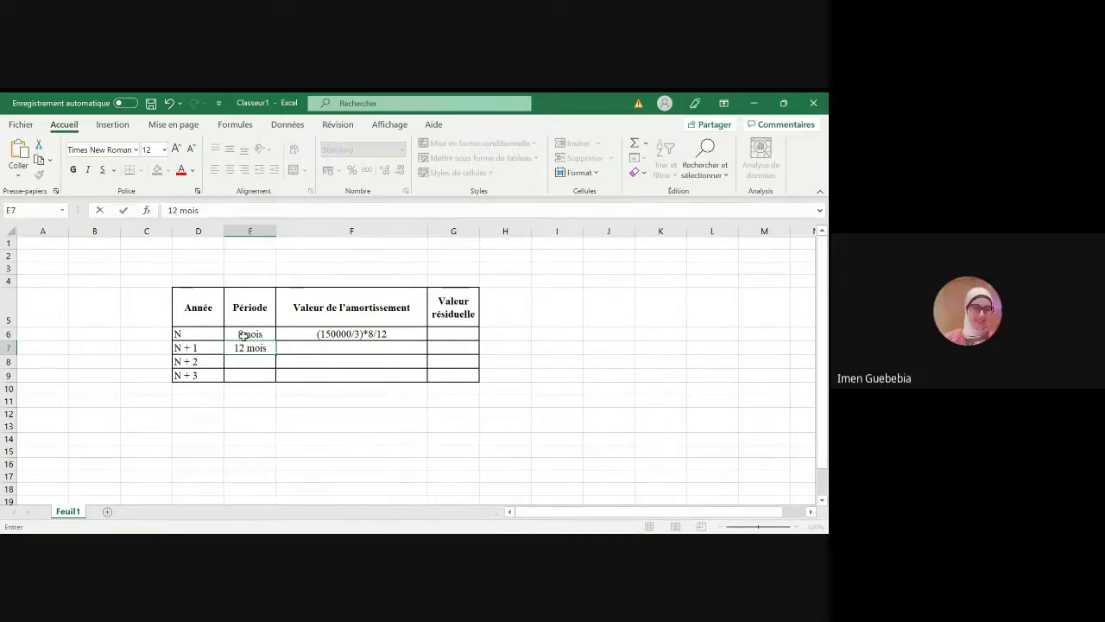
{"action": "double_click", "coordinate": [244, 335]}
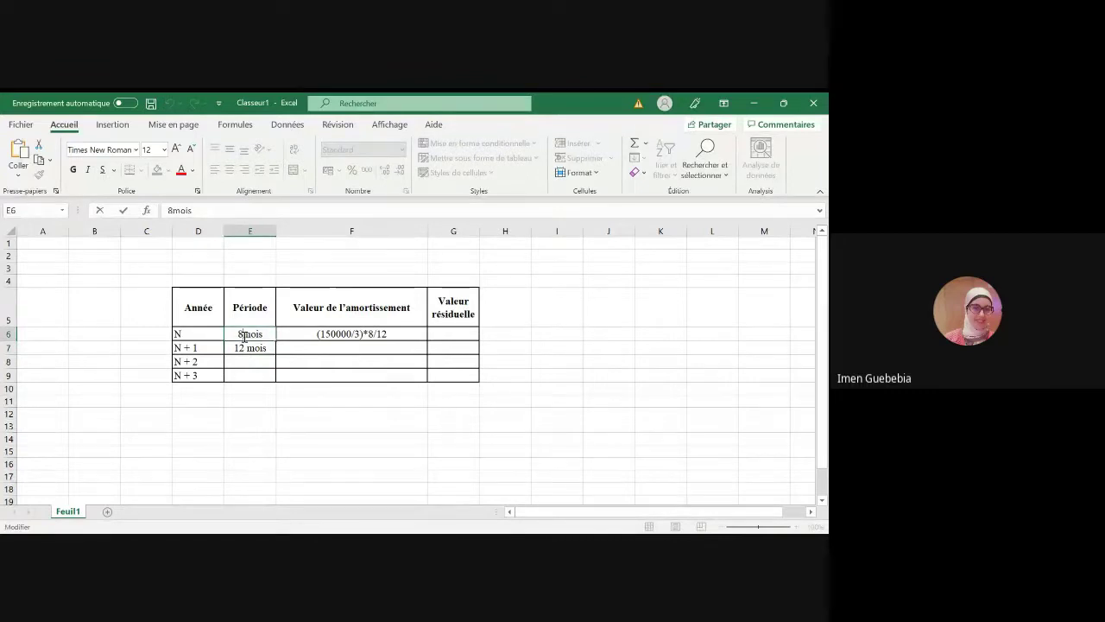
- Enter "12 mois" as the period for year N + 2
{"action": "left_click", "coordinate": [240, 361]}
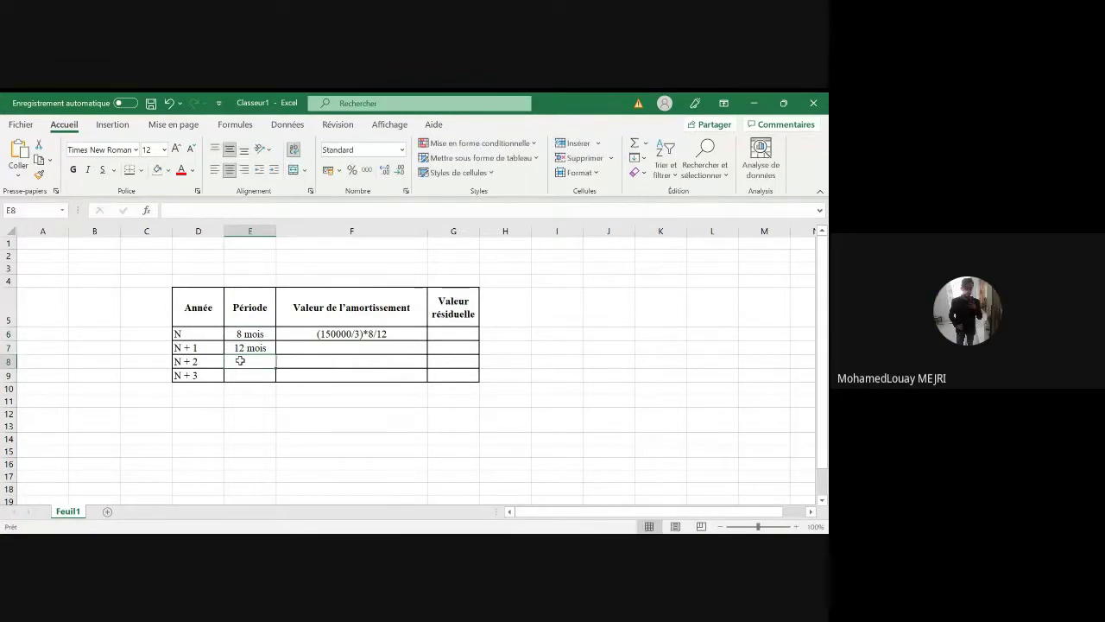
{"action": "type", "text": "12"}
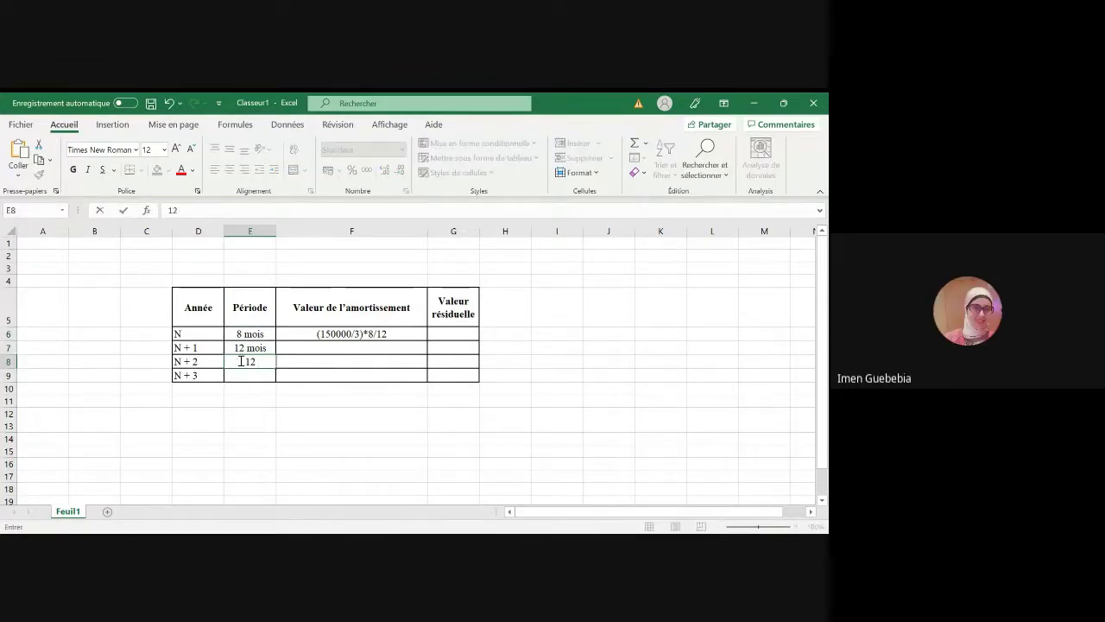
{"action": "type", "text": " mois"}
{"action": "key", "text": "Return"}
{"action": "type", "text": "*"}
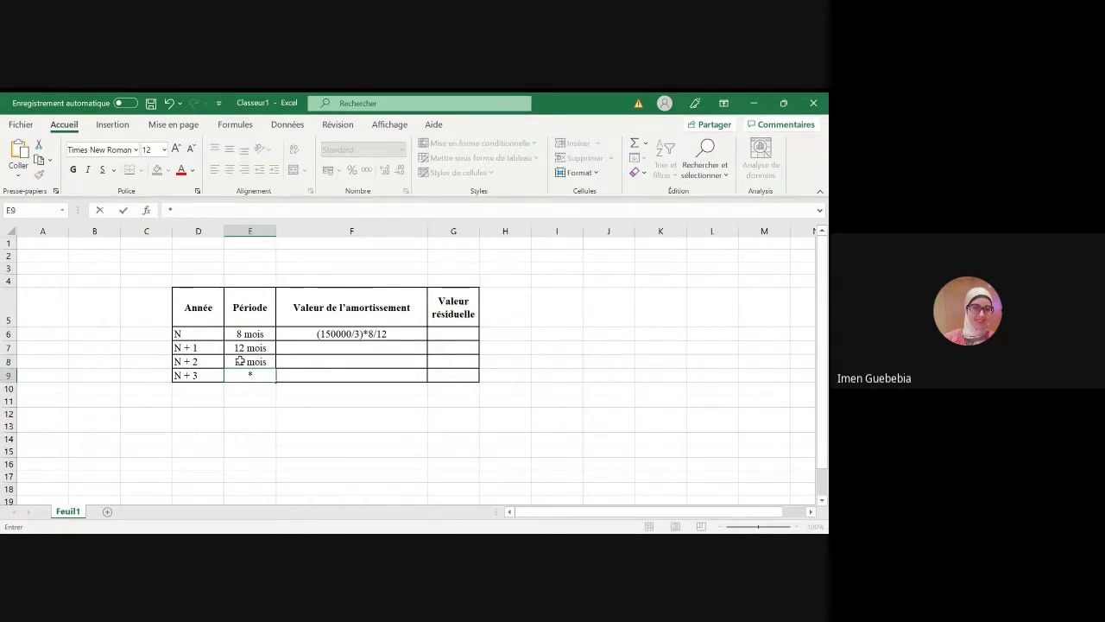
{"action": "key", "text": "BackSpace"}
- Note the total duration beside the table, with "3 ans" in I7 and "12 * 3" in J7
{"action": "left_click", "coordinate": [553, 343]}
{"action": "type", "text": "3"}
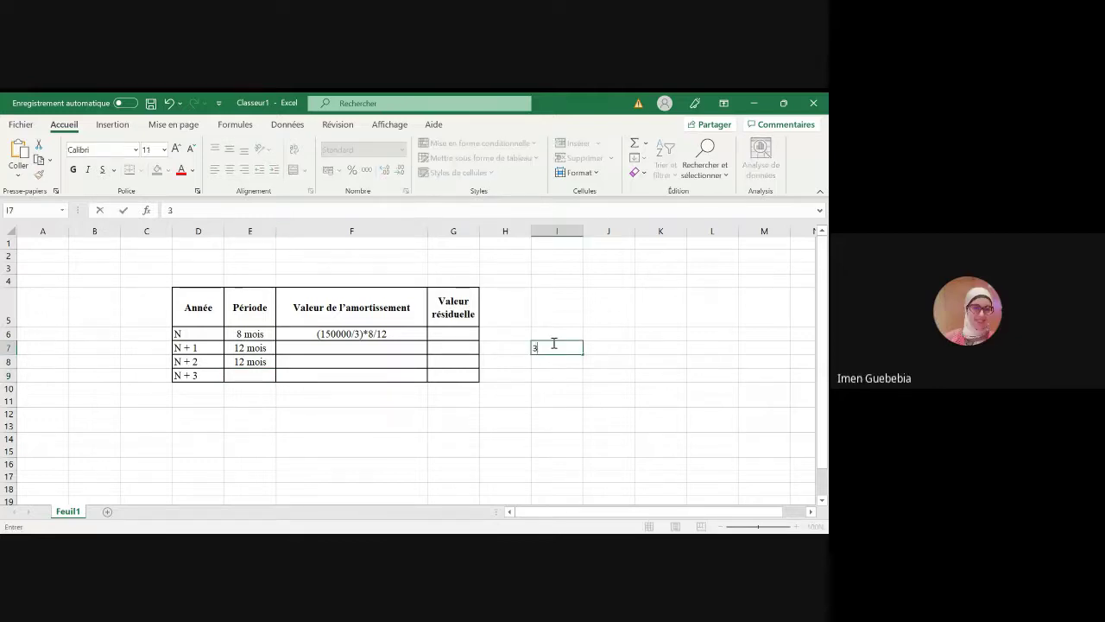
{"action": "type", "text": " ans"}
{"action": "key", "text": "Tab"}
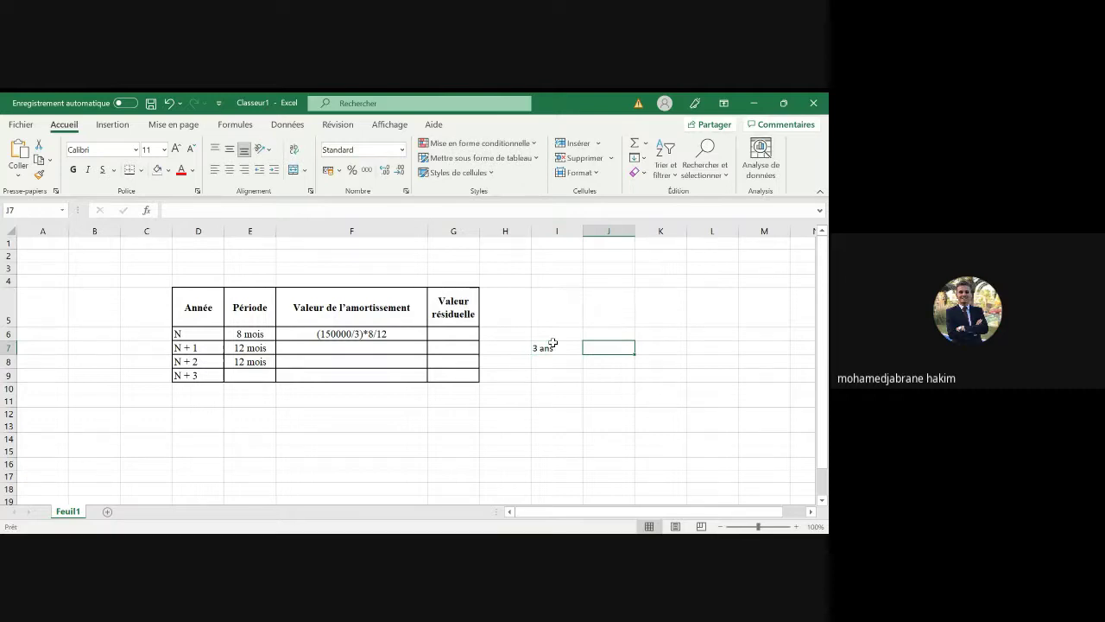
{"action": "type", "text": "12"}
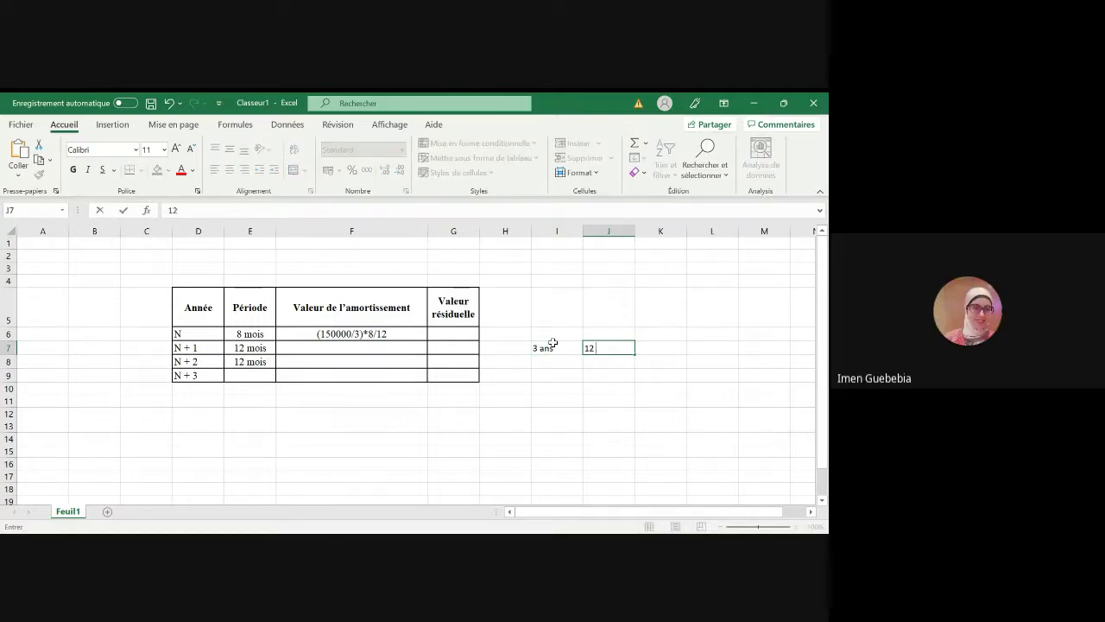
{"action": "type", "text": " *"}
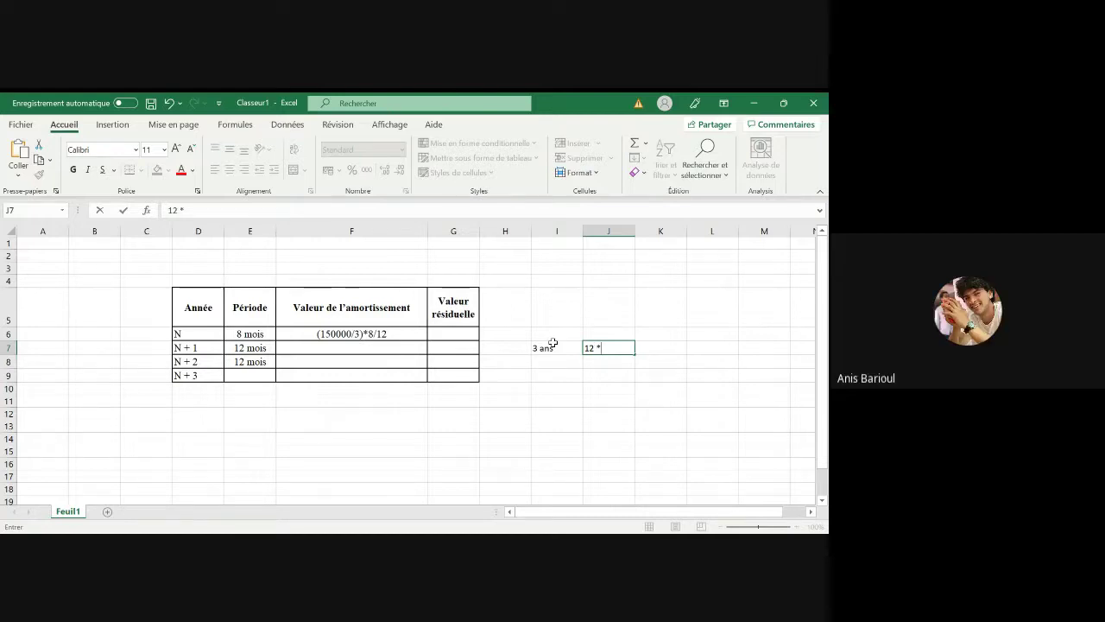
{"action": "type", "text": " 3"}
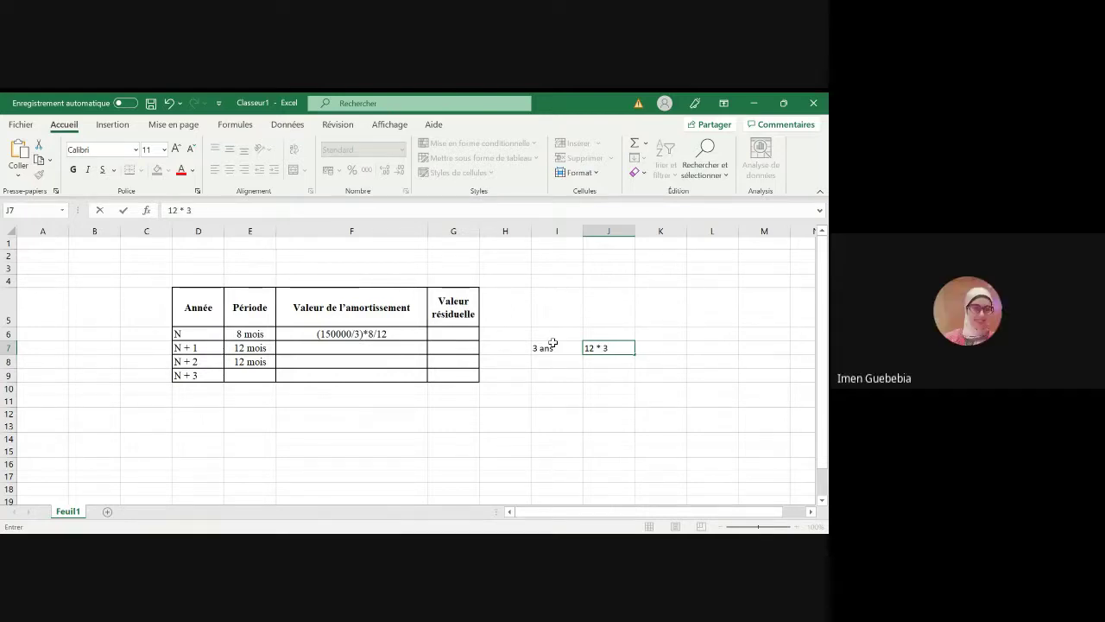
{"action": "key", "text": "Return"}
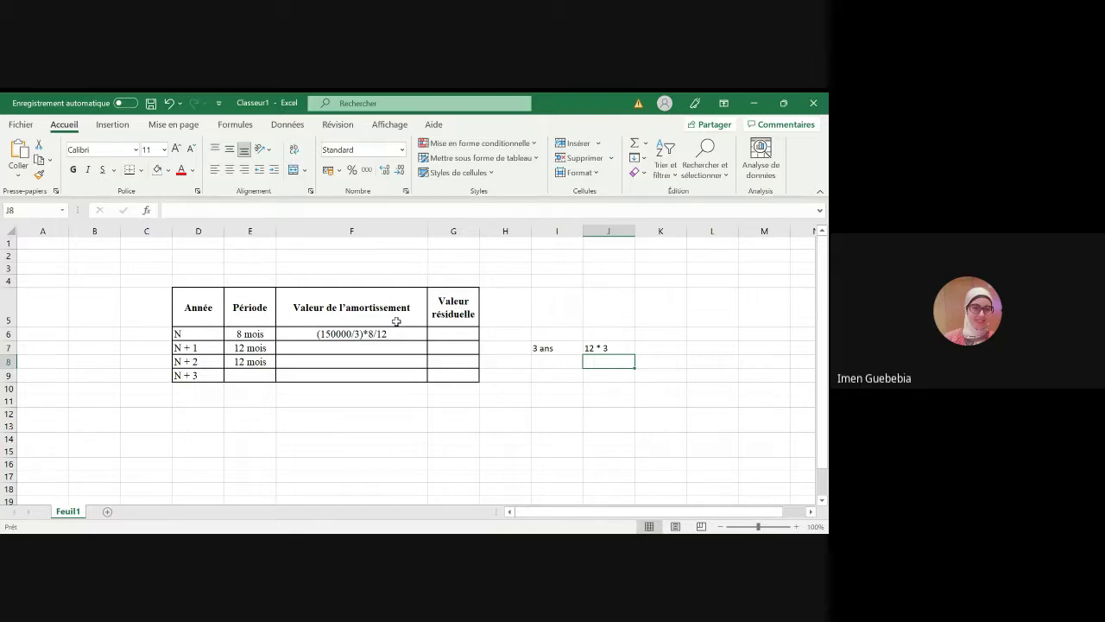
- Enter "4 mois" as the period for year N + 3
{"action": "left_click", "coordinate": [270, 371]}
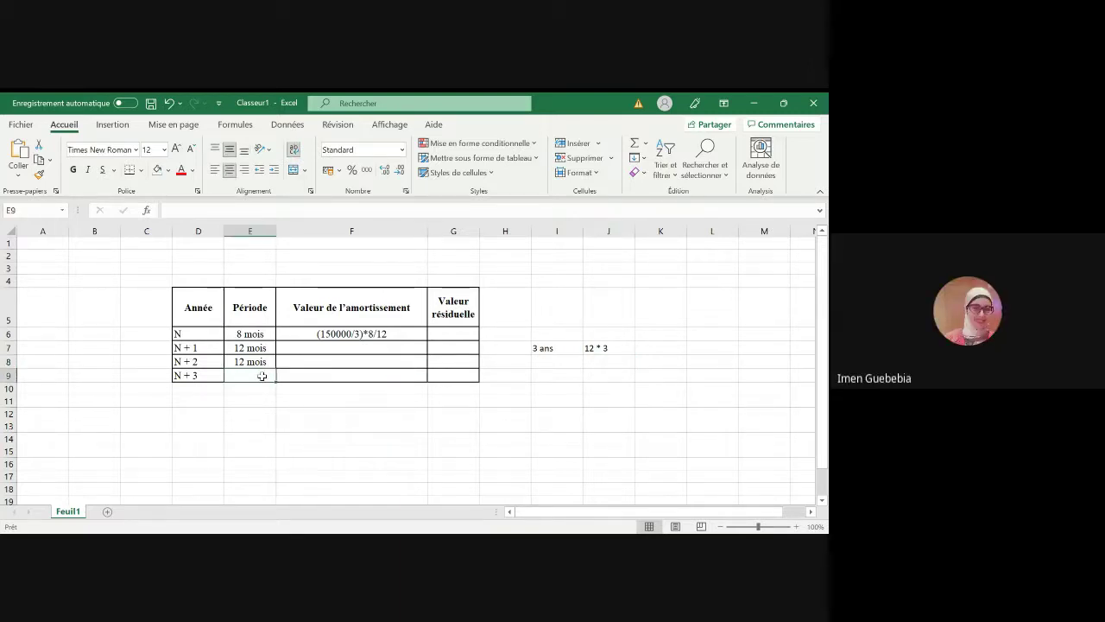
{"action": "type", "text": "4 m"}
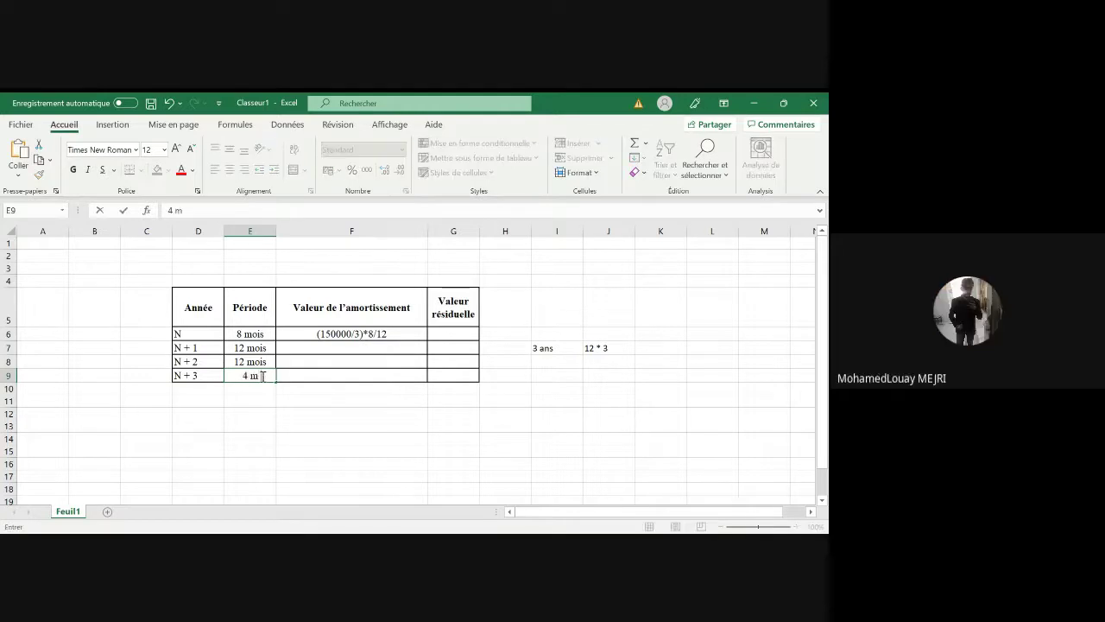
{"action": "type", "text": "ois"}
{"action": "key", "text": "Return"}
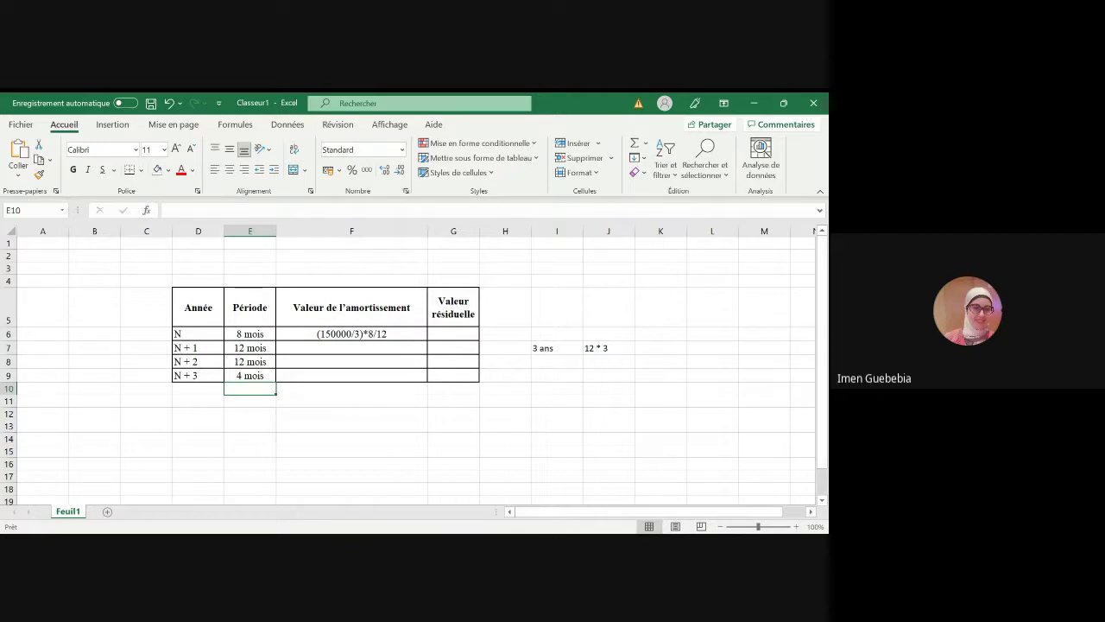
- Widen column G to fit "Valeur résiduelle" on one line and clear the depreciation expression for year N in F6
{"action": "left_click", "coordinate": [353, 333]}
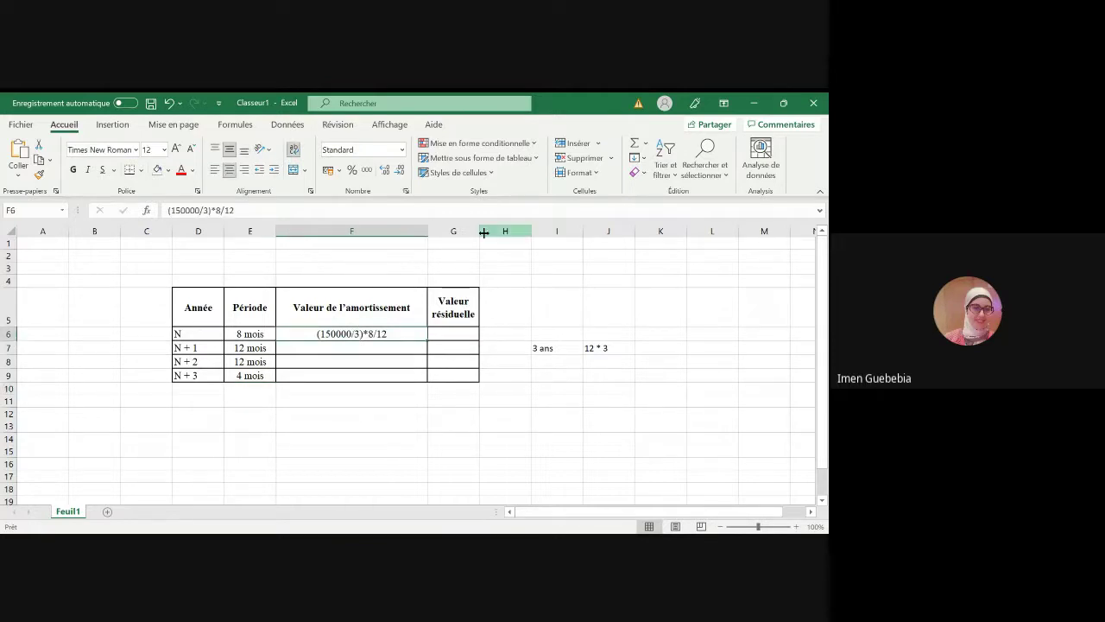
{"action": "left_click_drag", "start_coordinate": [479, 232], "coordinate": [577, 232]}
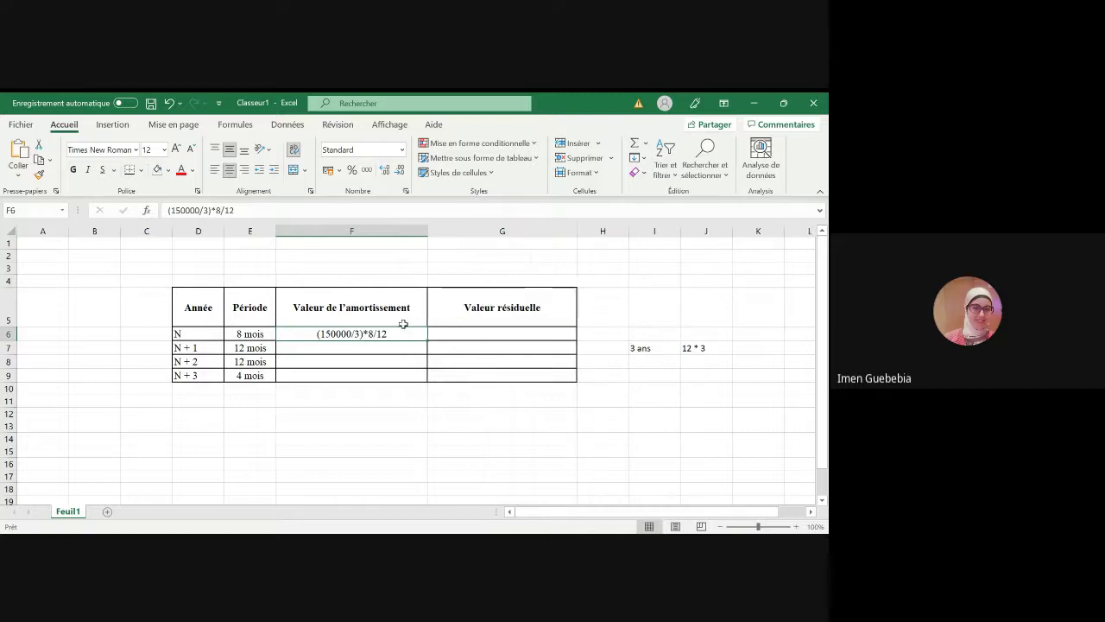
{"action": "type", "text": "="}
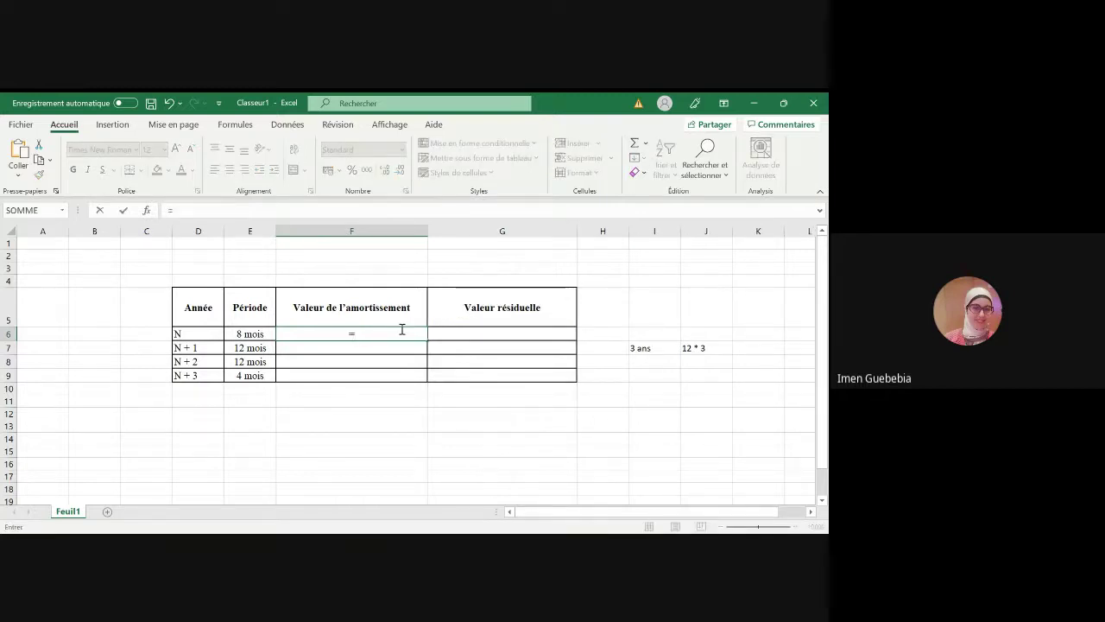
{"action": "key", "text": "Escape"}
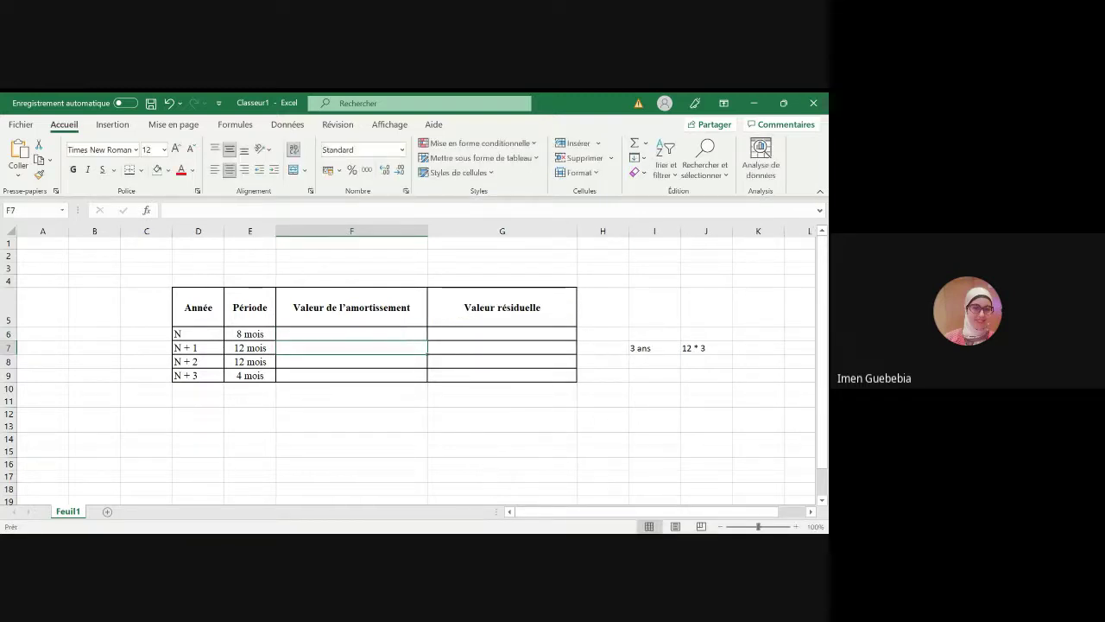
- Add the acquisition value below the table, with the label "Va" in D11 and 150000 in E11
{"action": "left_click", "coordinate": [189, 403]}
{"action": "type", "text": "V"}
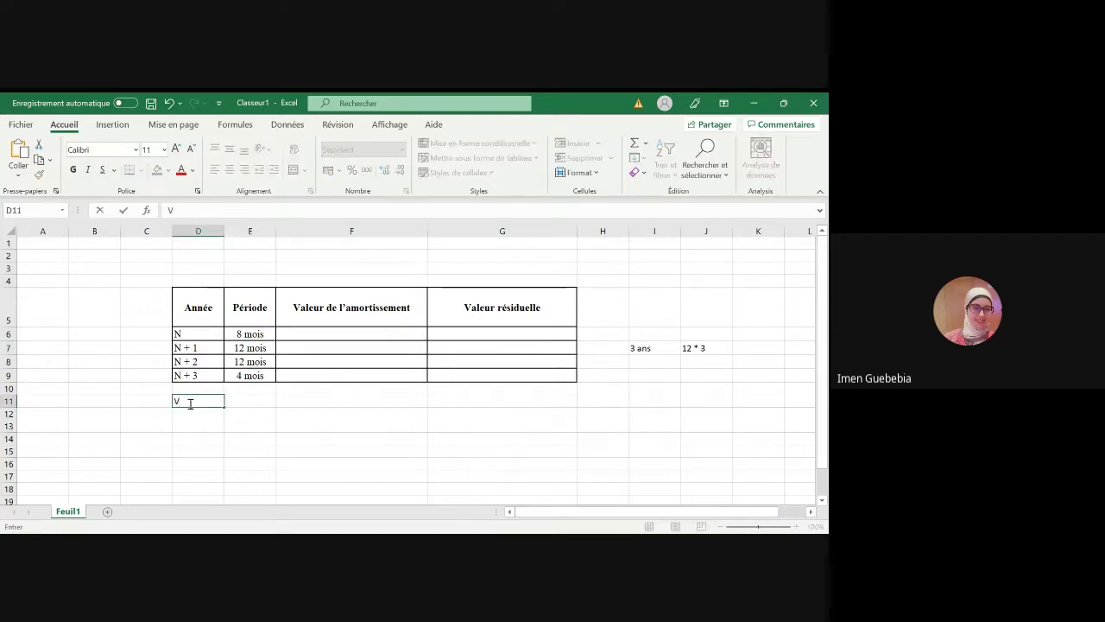
{"action": "type", "text": "a"}
{"action": "key", "text": "Tab"}
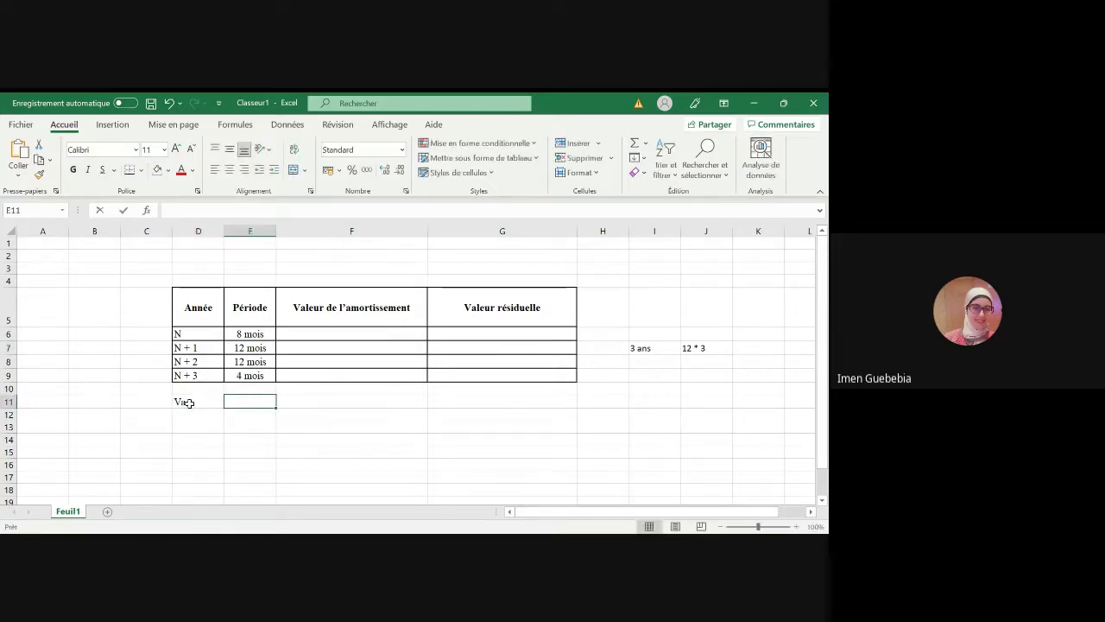
{"action": "type", "text": "150000"}
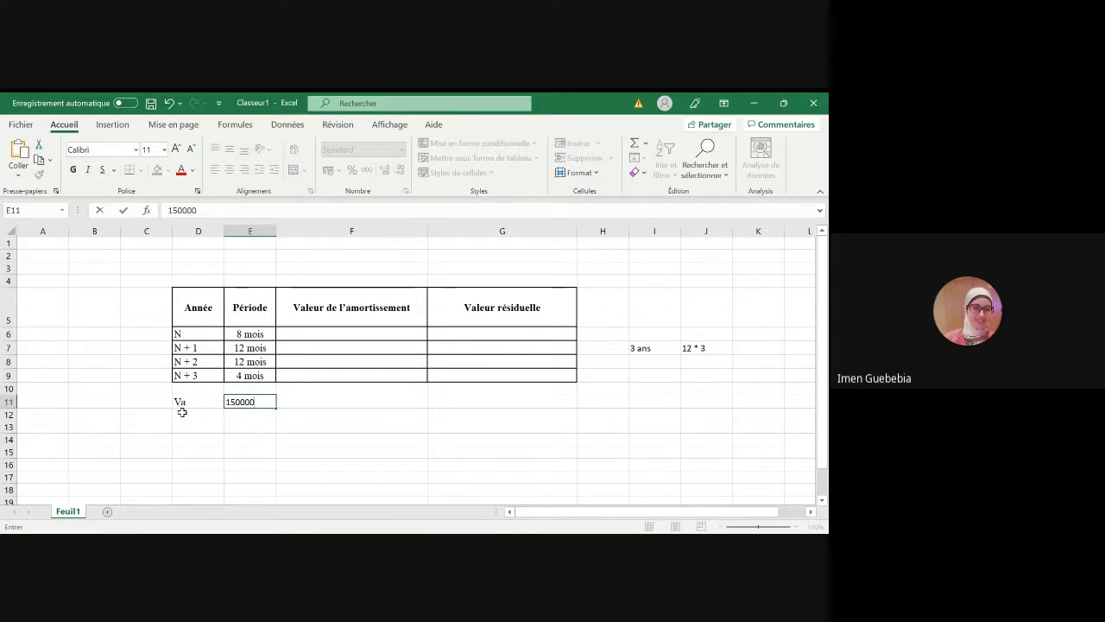
- Add the depreciation rate below the acquisition value, with the label "Taux" in D12 and the formula =1/E13 in E12
{"action": "left_click", "coordinate": [183, 412]}
{"action": "type", "text": "T"}
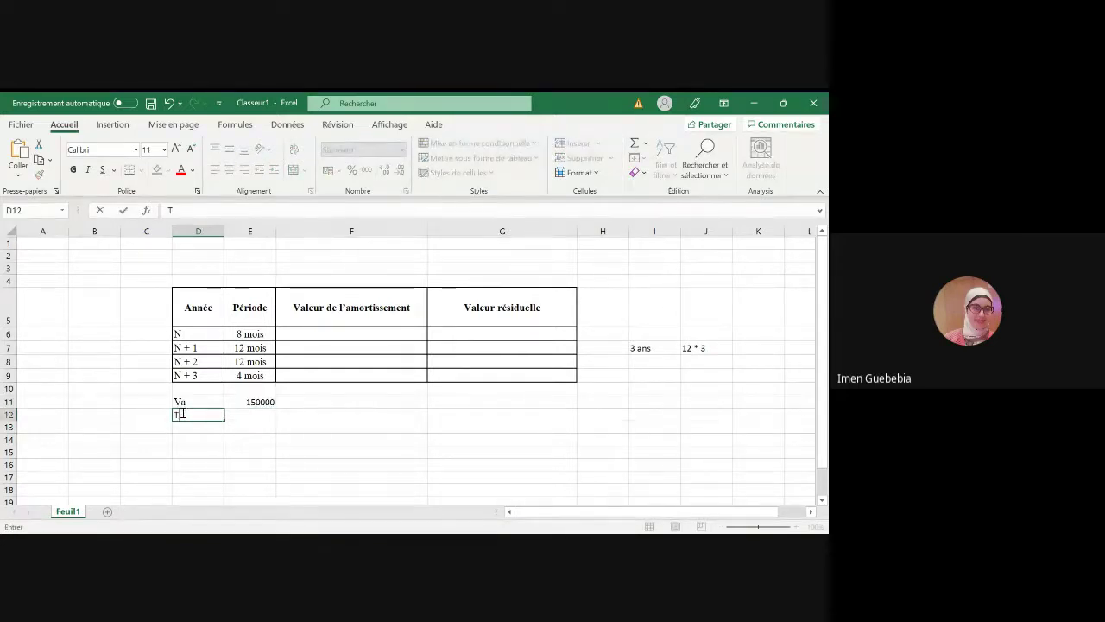
{"action": "type", "text": "aux"}
{"action": "key", "text": "Tab"}
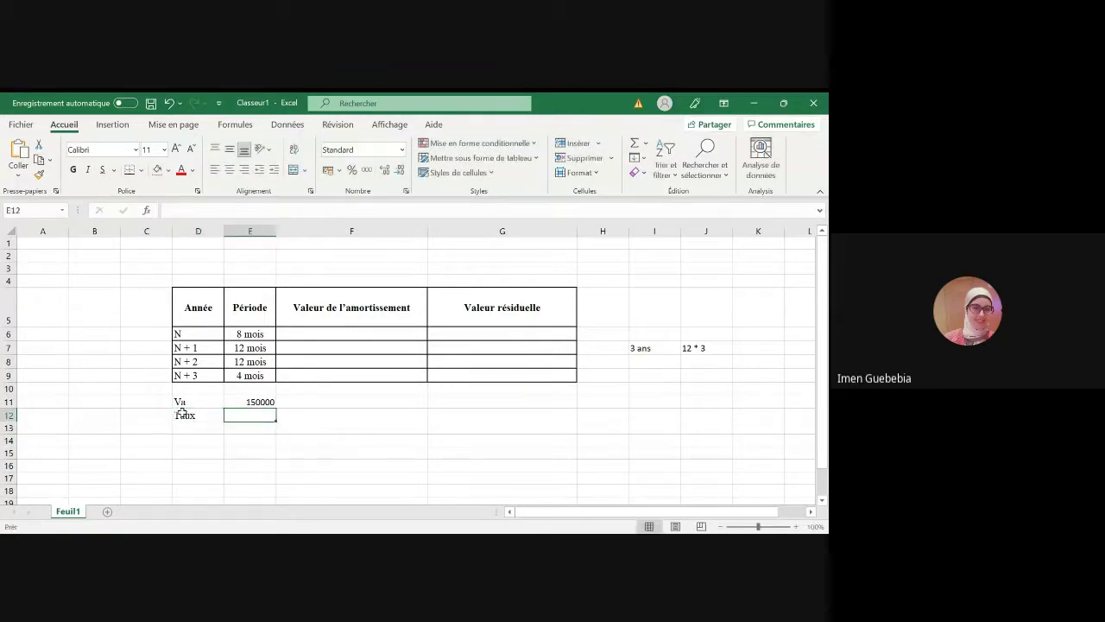
{"action": "type", "text": "=1/"}
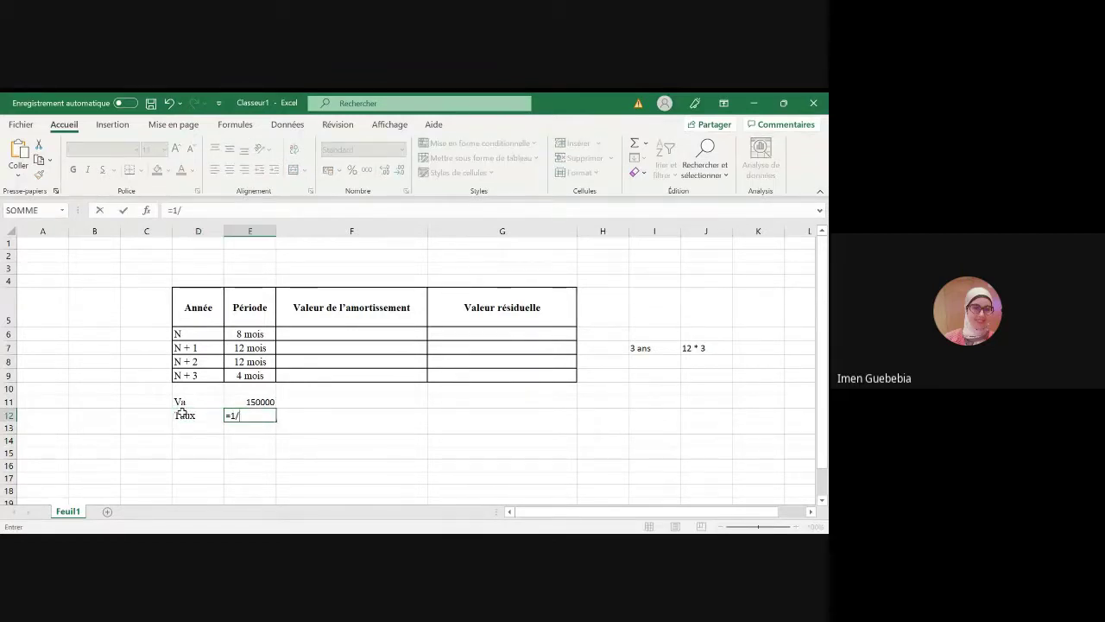
{"action": "left_click", "coordinate": [249, 440]}
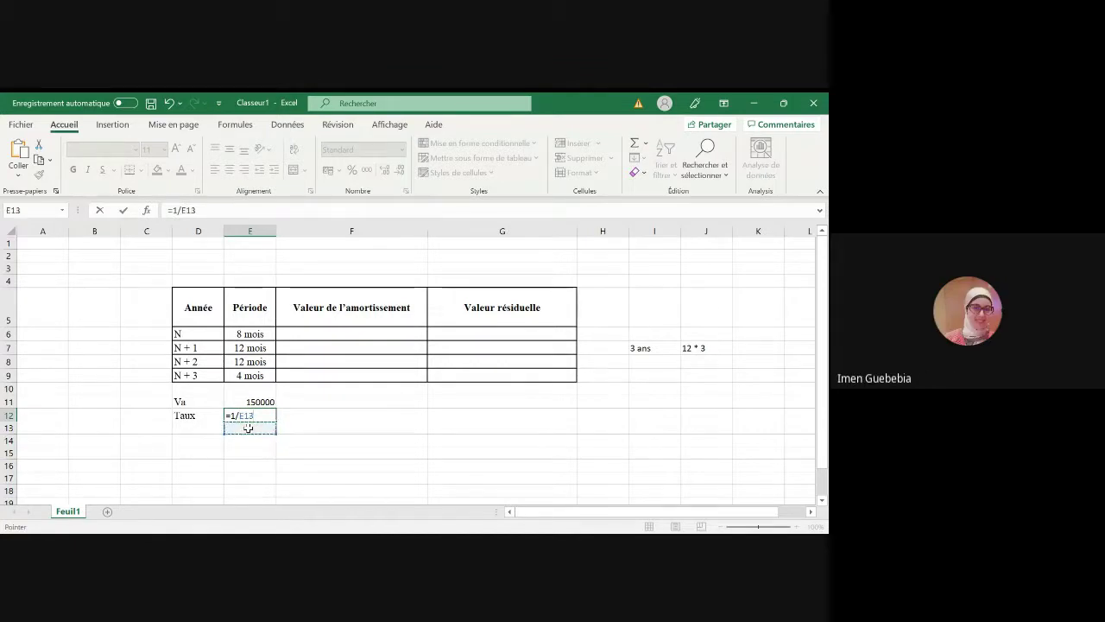
{"action": "key", "text": "Return"}
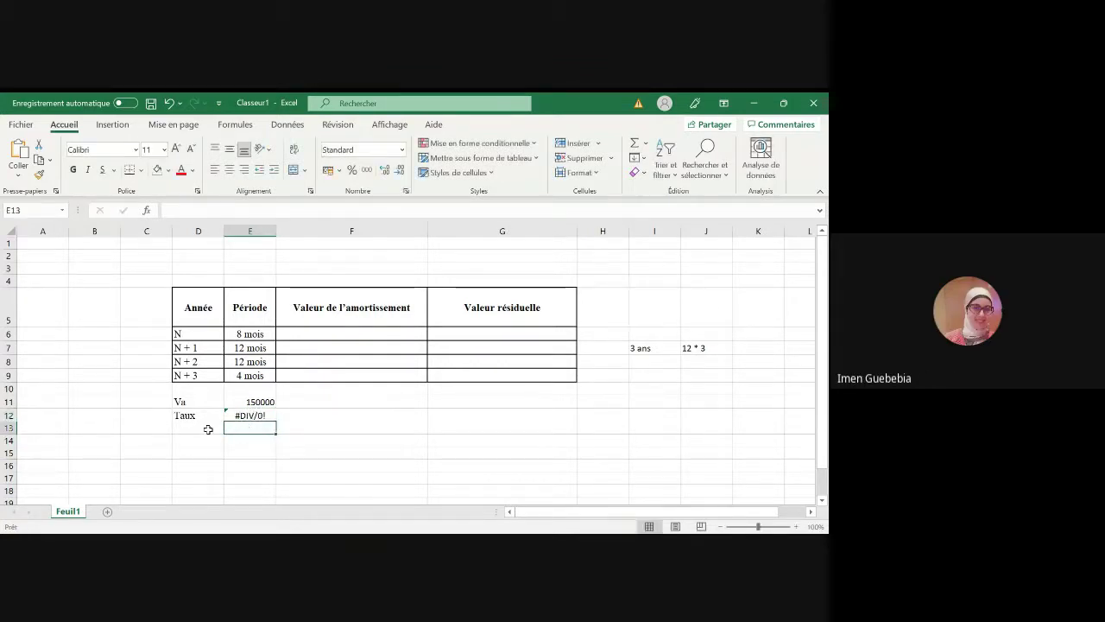
- Add the depreciation duration below the rate, with the label "Période" in D13 and 3 in E13
{"action": "type", "text": "Pér"}
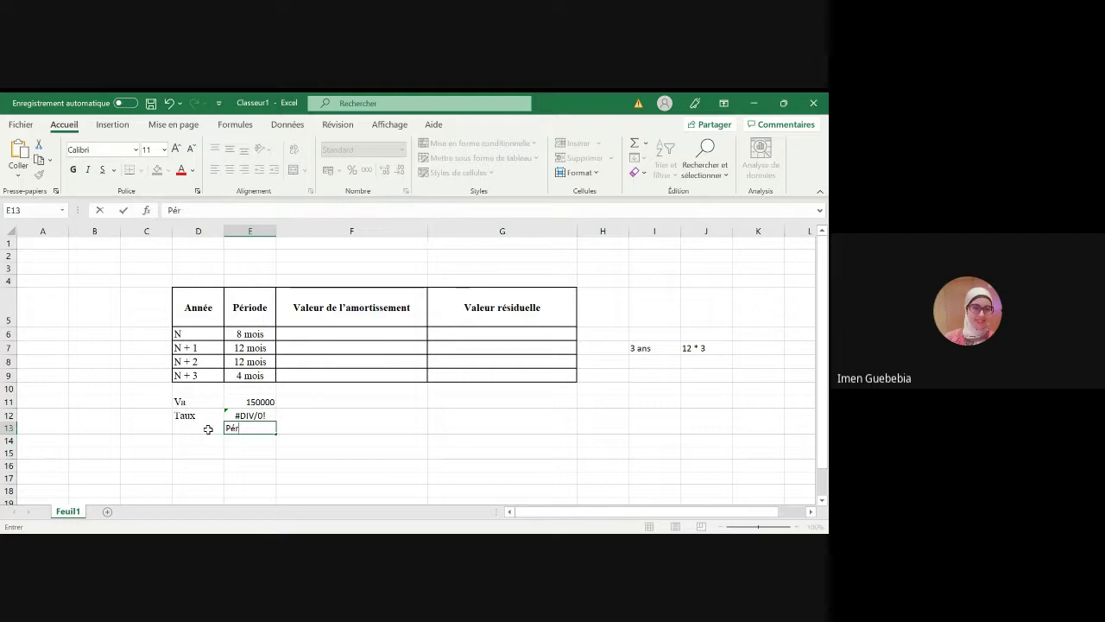
{"action": "type", "text": "iode"}
{"action": "key", "text": "Return"}
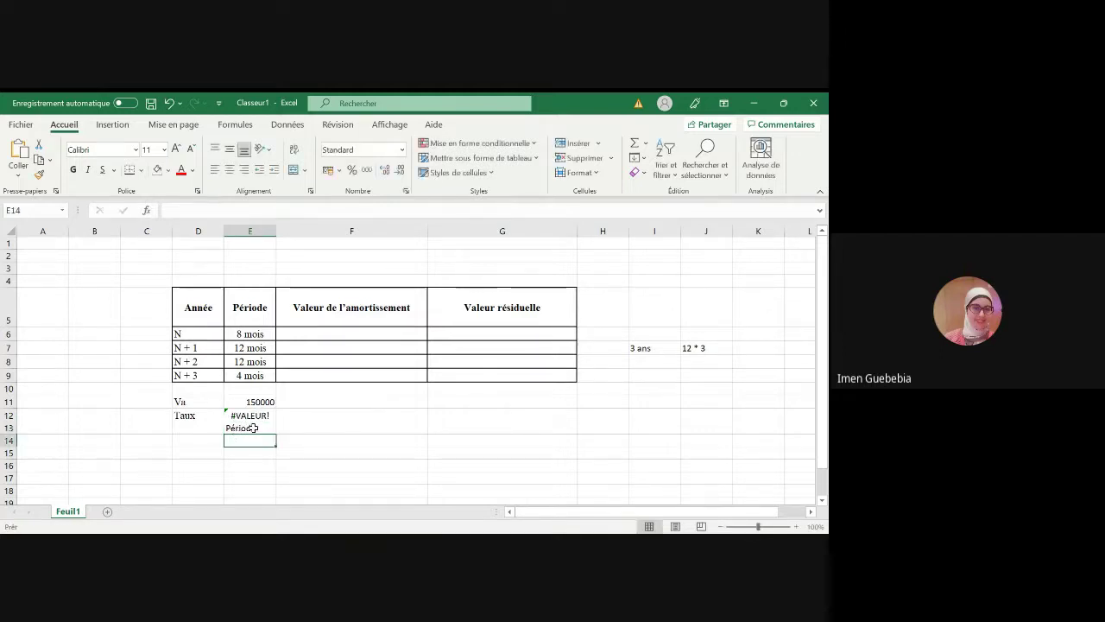
{"action": "left_click", "coordinate": [252, 428]}
{"action": "key", "text": "ctrl+c"}
{"action": "left_click", "coordinate": [195, 426]}
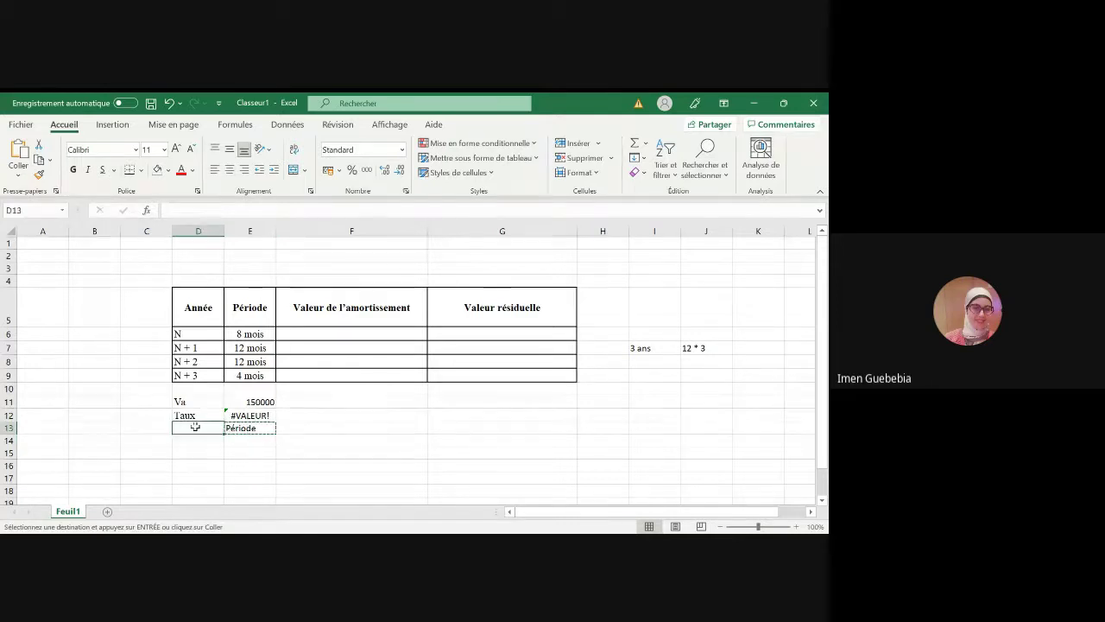
{"action": "key", "text": "ctrl+v"}
{"action": "left_click", "coordinate": [261, 431]}
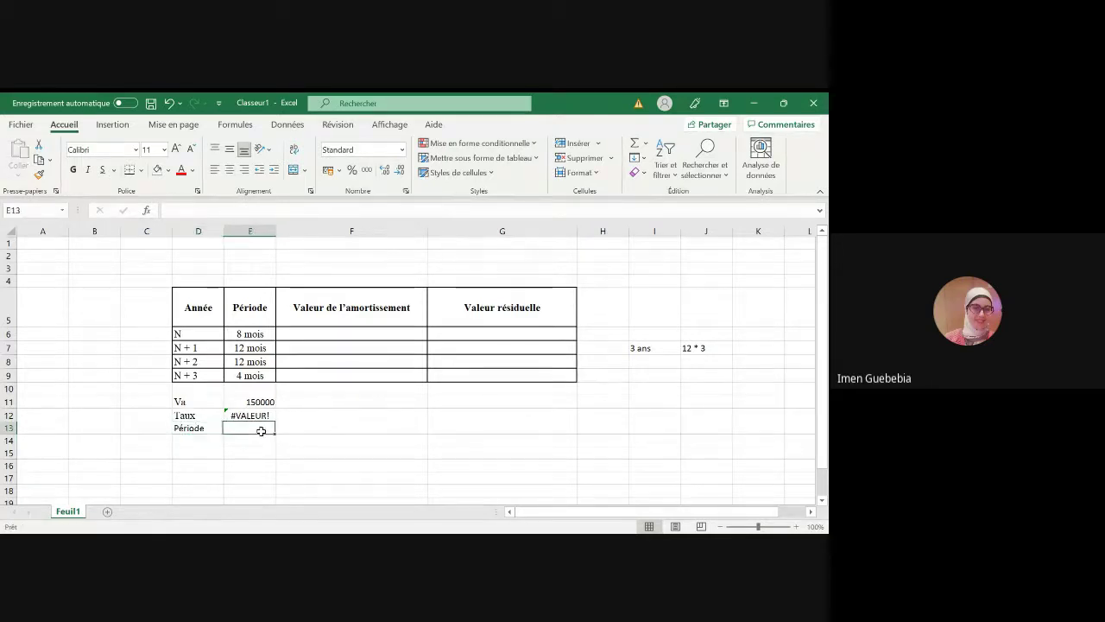
{"action": "type", "text": "3"}
{"action": "key", "text": "Return"}
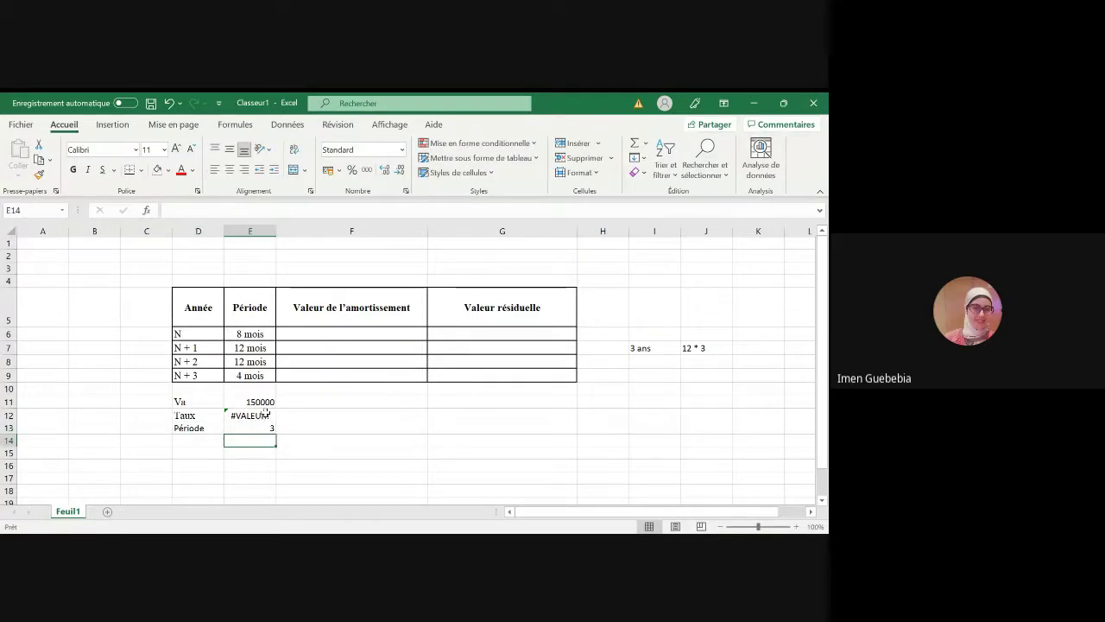
- Correct the rate formula in E12 to =1/E13 so that it divides by the duration value
{"action": "left_click", "coordinate": [263, 416]}
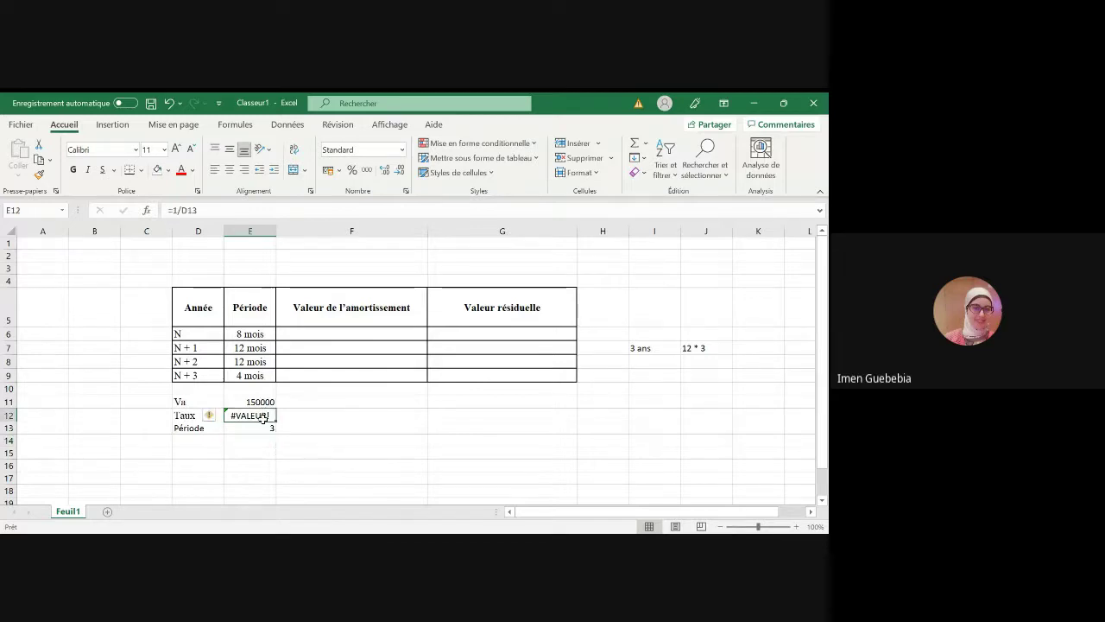
{"action": "left_click", "coordinate": [199, 211]}
{"action": "key", "text": "BackSpace"}
{"action": "key", "text": "BackSpace"}
{"action": "key", "text": "BackSpace"}
{"action": "key", "text": "BackSpace"}
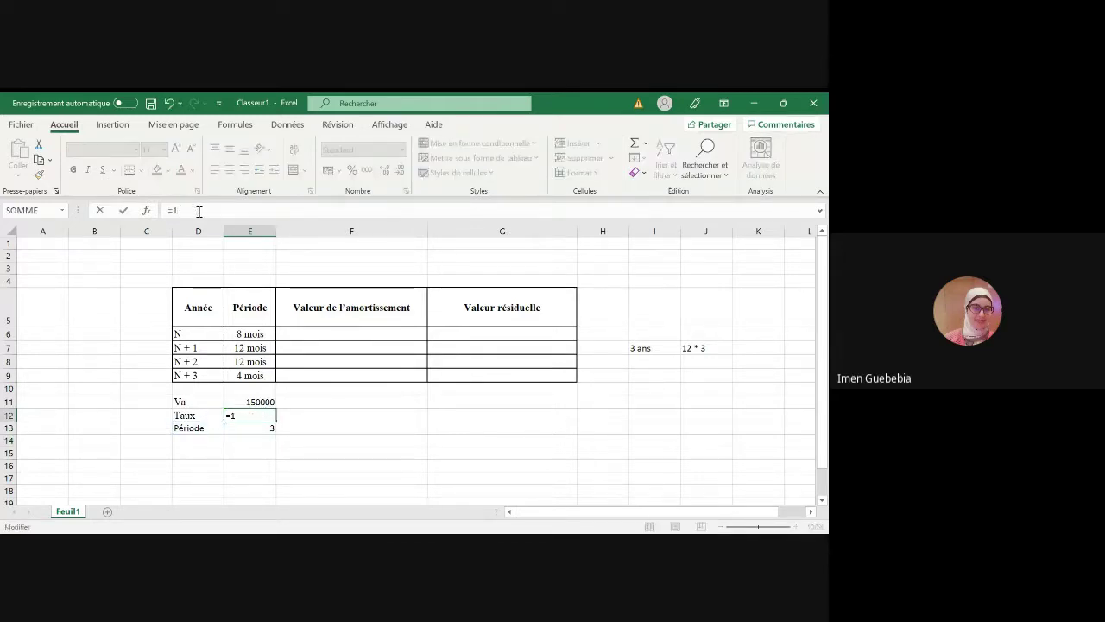
{"action": "type", "text": "/"}
{"action": "left_click", "coordinate": [250, 428]}
{"action": "key", "text": "Return"}
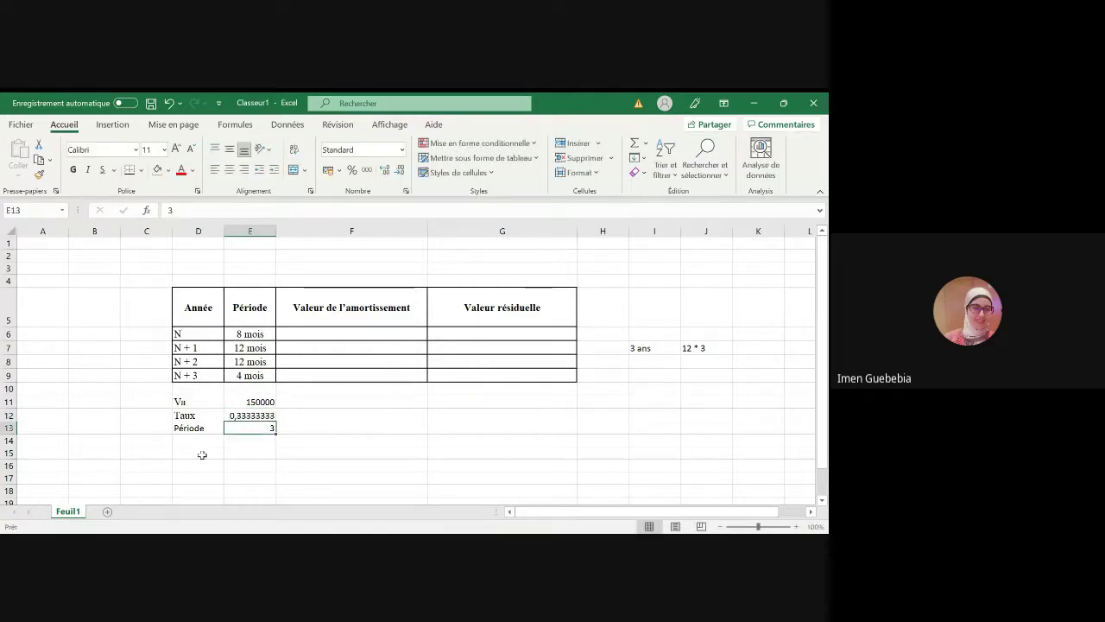
- Move the "Taux" label and its formula from D12:E12 to D15:E15
{"action": "left_click_drag", "start_coordinate": [208, 412], "coordinate": [238, 415]}
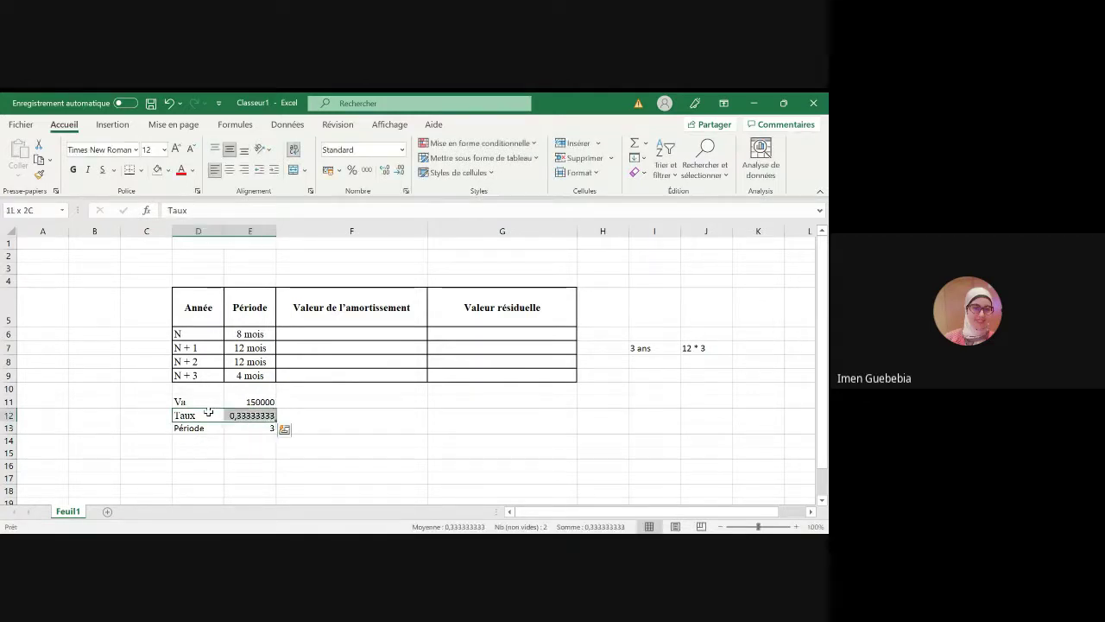
{"action": "key", "text": "ctrl+c"}
{"action": "left_click", "coordinate": [208, 454]}
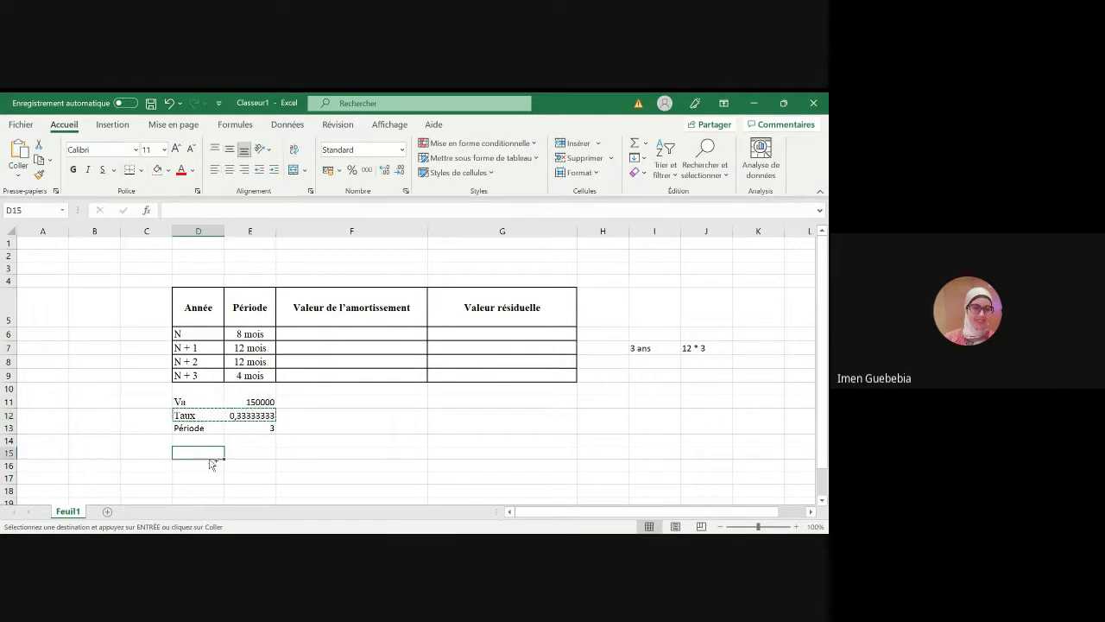
{"action": "key", "text": "ctrl+v"}
- Calculate the depreciation for year N in F6 with the formula =E11*E15*E6/12
{"action": "left_click", "coordinate": [368, 333]}
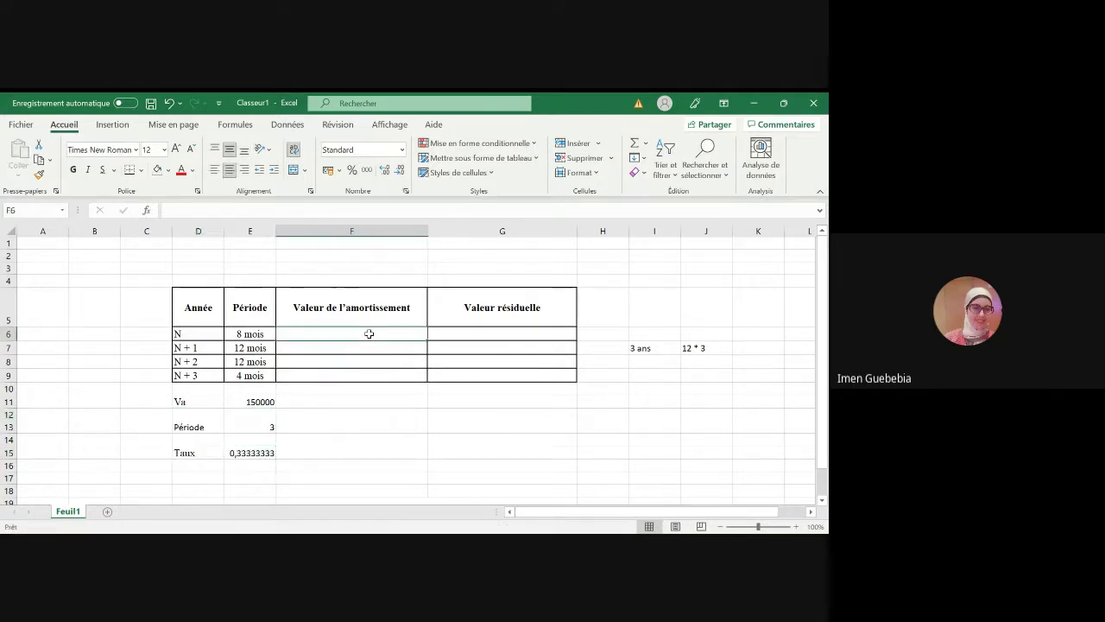
{"action": "type", "text": "="}
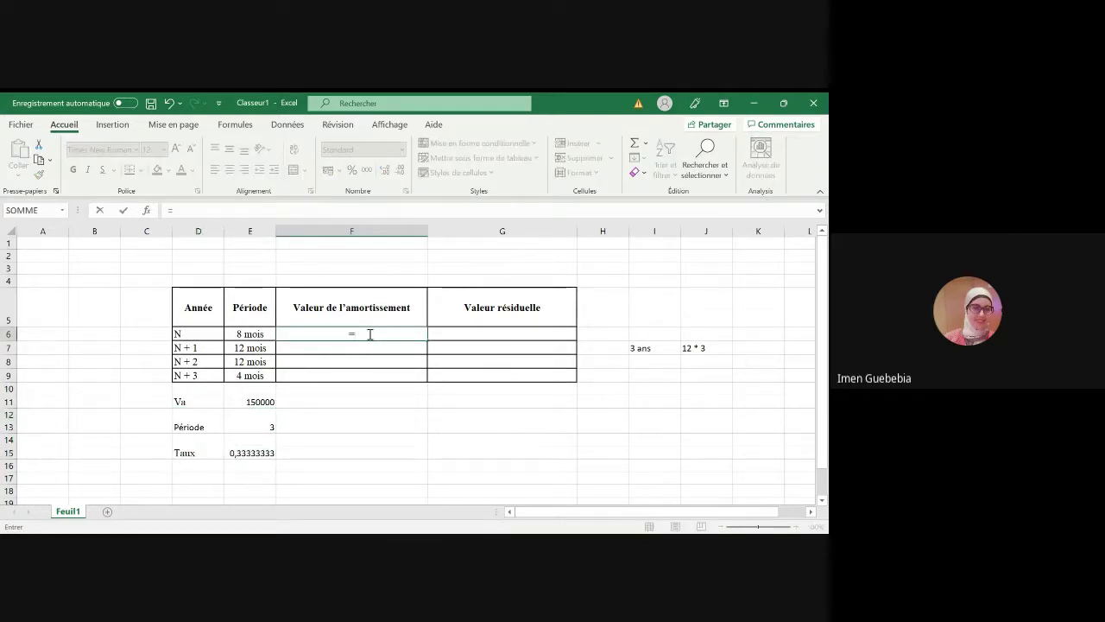
{"action": "left_click", "coordinate": [245, 401]}
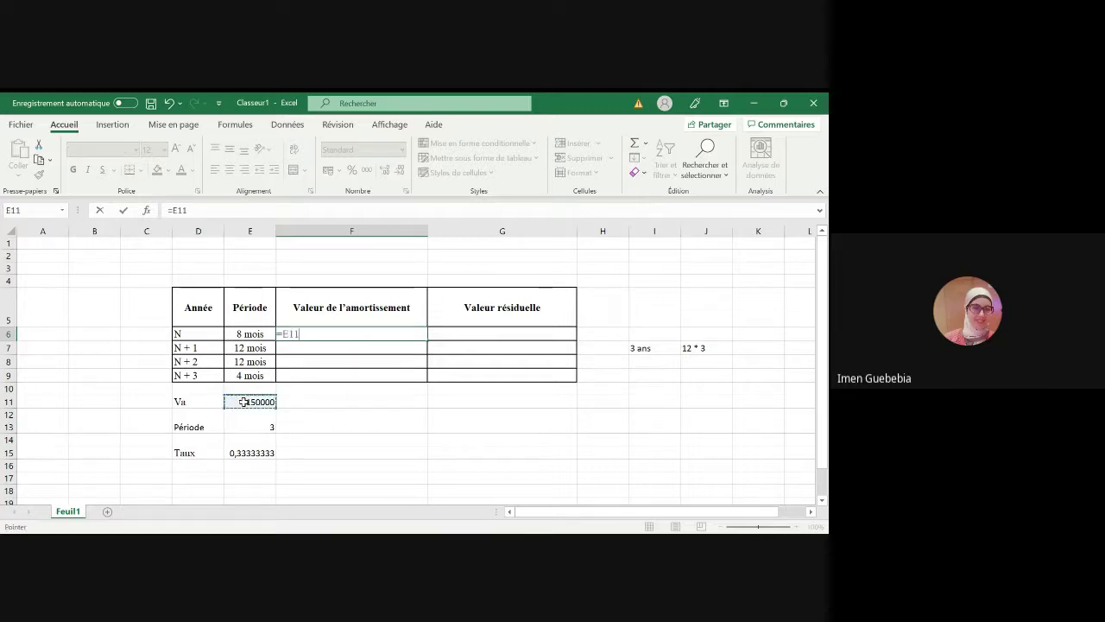
{"action": "type", "text": "*"}
{"action": "left_click", "coordinate": [256, 453]}
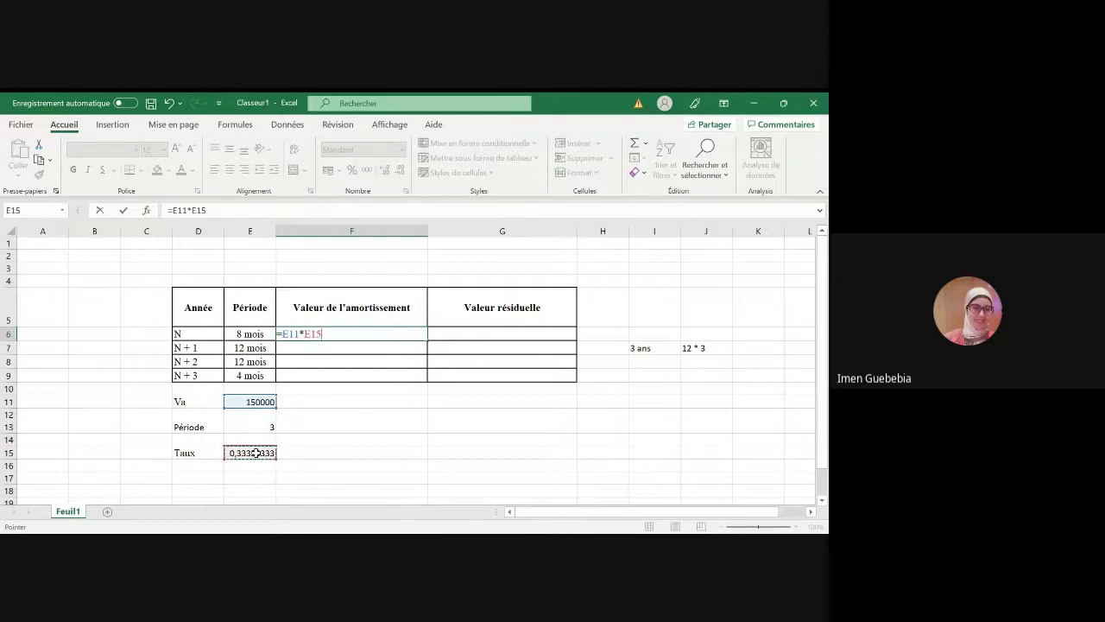
{"action": "type", "text": "*"}
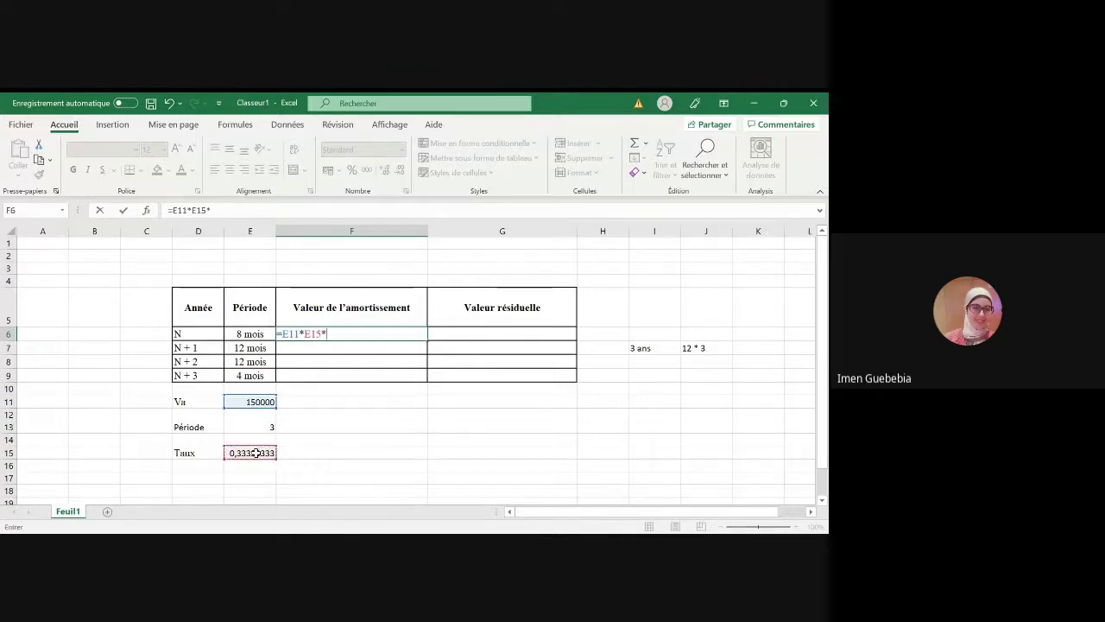
{"action": "left_click", "coordinate": [259, 333]}
{"action": "type", "text": "/"}
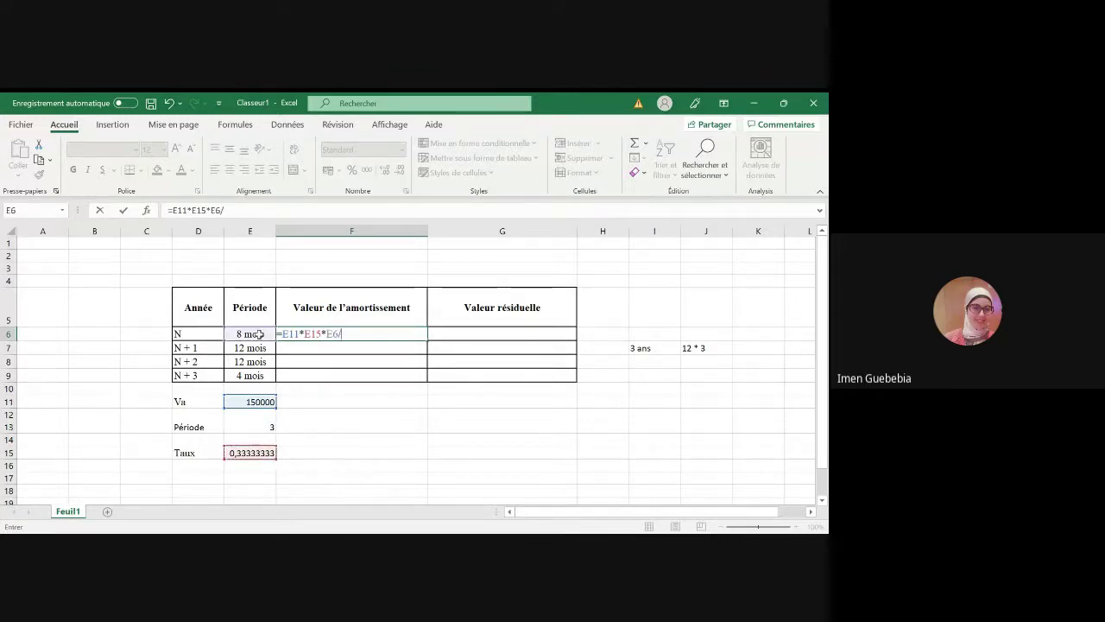
{"action": "type", "text": "12"}
{"action": "key", "text": "Return"}
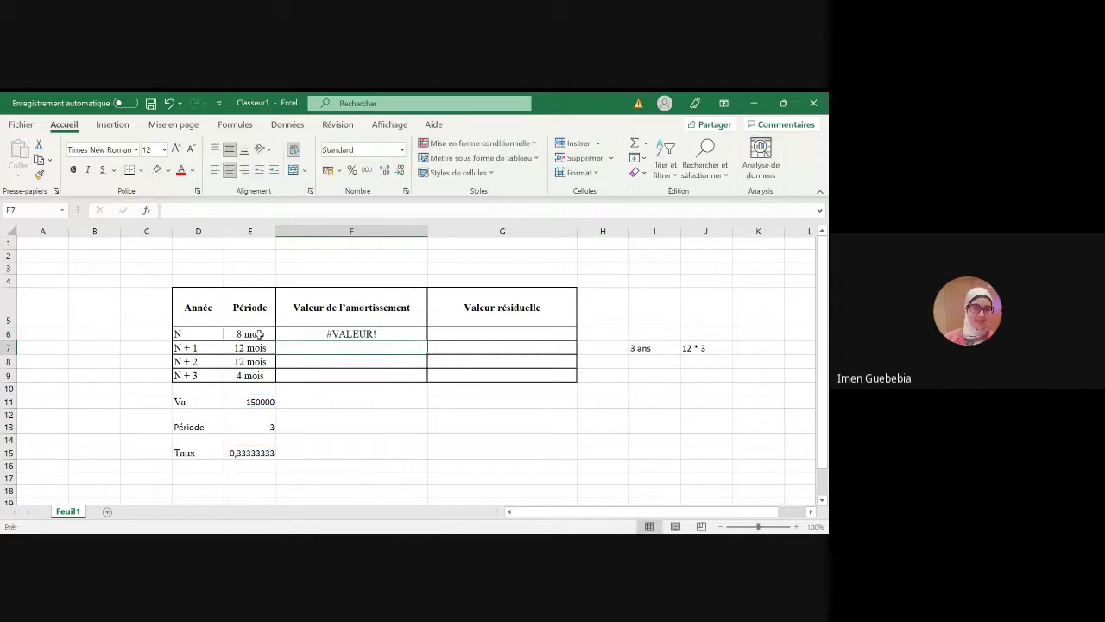
- Remove the word "mois" from the year N period in E6, leaving only the number 8
{"action": "key", "text": "Down"}
{"action": "key", "text": "Down"}
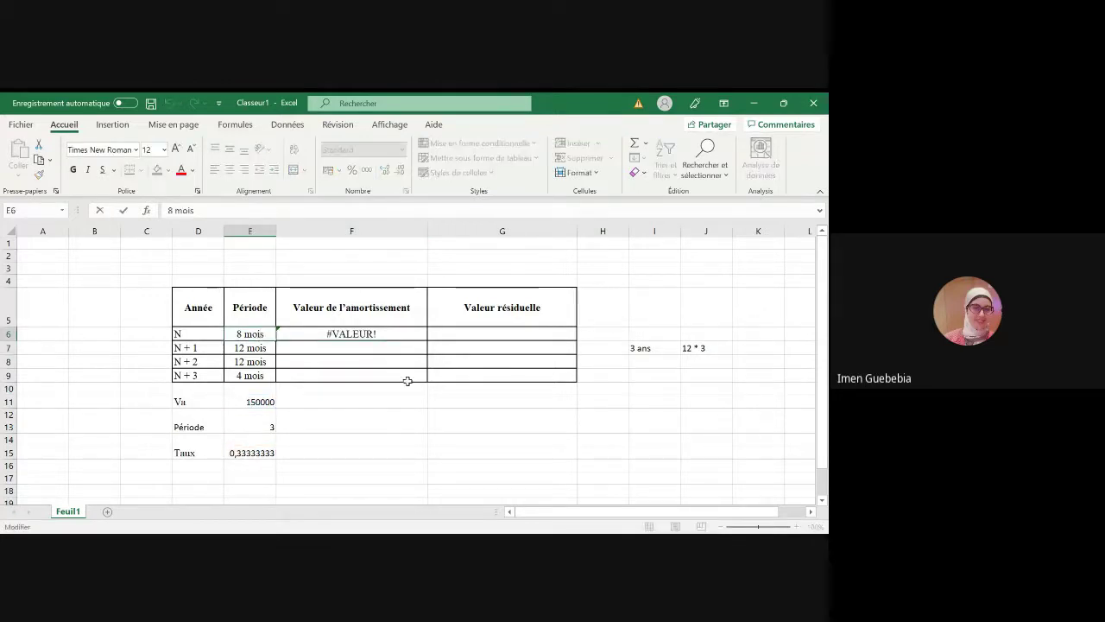
{"action": "double_click", "coordinate": [262, 333]}
{"action": "key", "text": "BackSpace"}
{"action": "key", "text": "BackSpace"}
{"action": "key", "text": "BackSpace"}
{"action": "key", "text": "BackSpace"}
{"action": "key", "text": "BackSpace"}
{"action": "key", "text": "Return"}
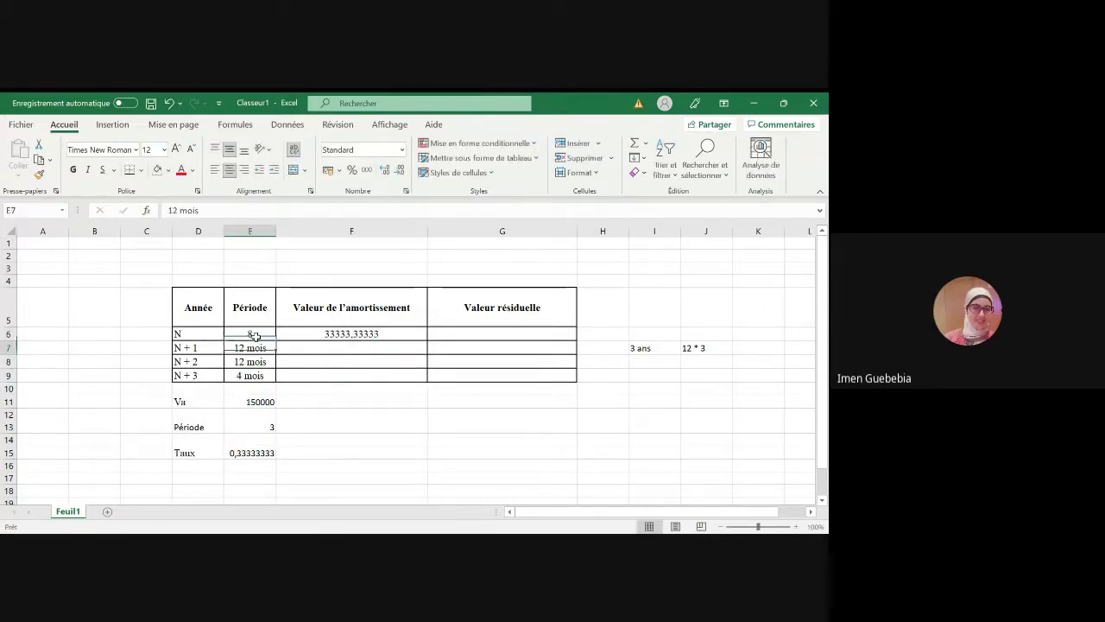
- Replace the periods for years N + 1 to N + 3 in E7:E9 with the plain numbers 12, 12 and 4
{"action": "type", "text": "12"}
{"action": "key", "text": "Return"}
{"action": "type", "text": "12"}
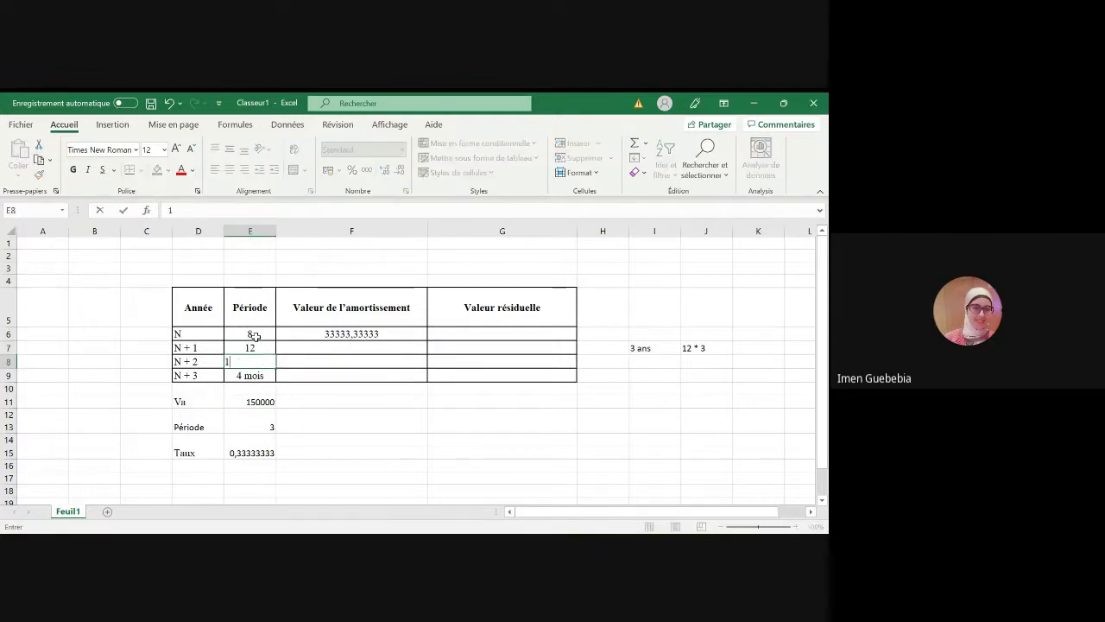
{"action": "key", "text": "Return"}
{"action": "type", "text": "4"}
{"action": "key", "text": "Return"}
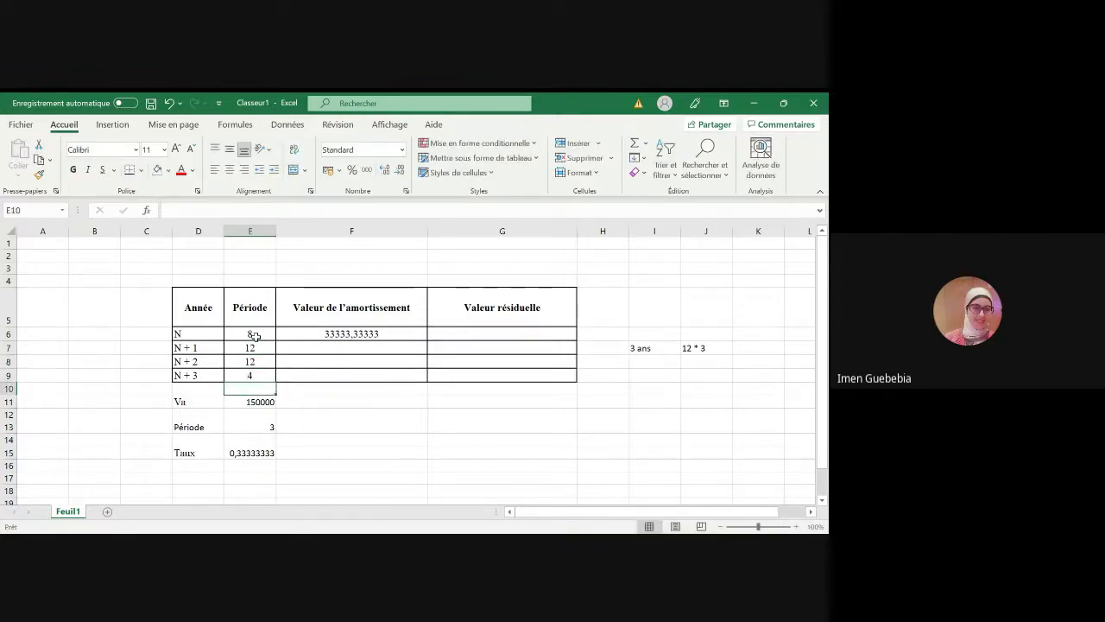
- Calculate the residual value for year N in G6 with the formula =E11-F6
{"action": "left_click", "coordinate": [497, 327]}
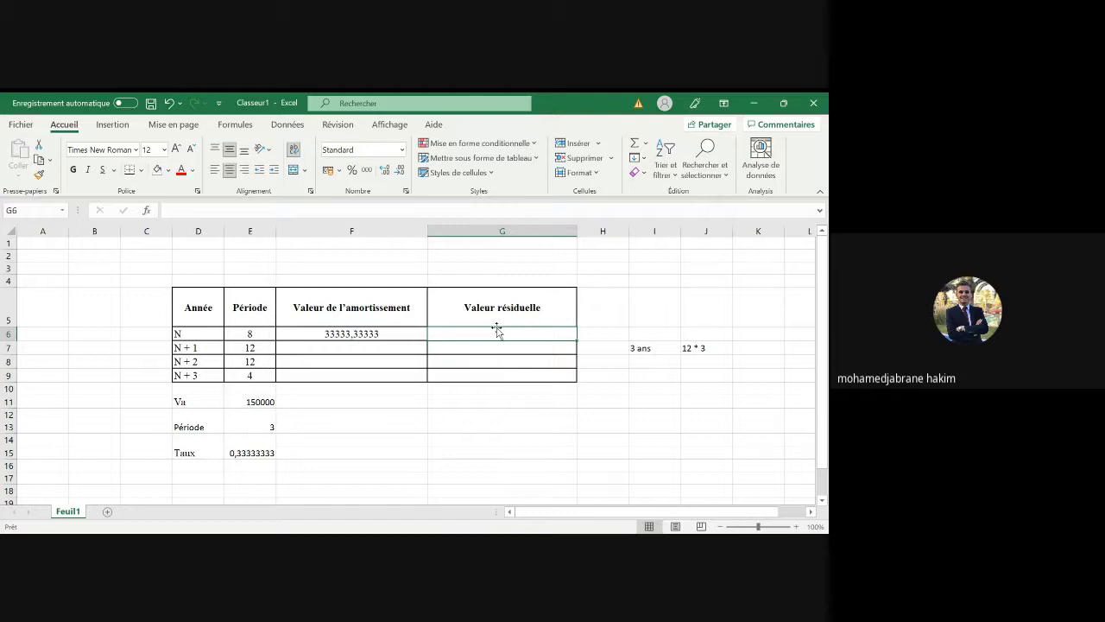
{"action": "type", "text": "="}
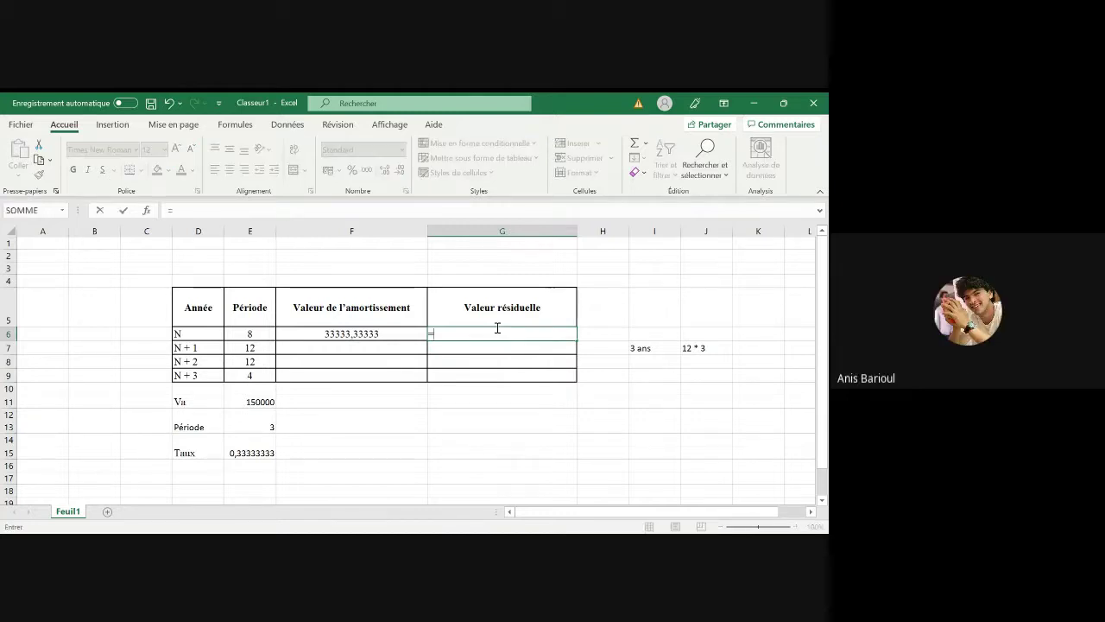
{"action": "left_click", "coordinate": [259, 402]}
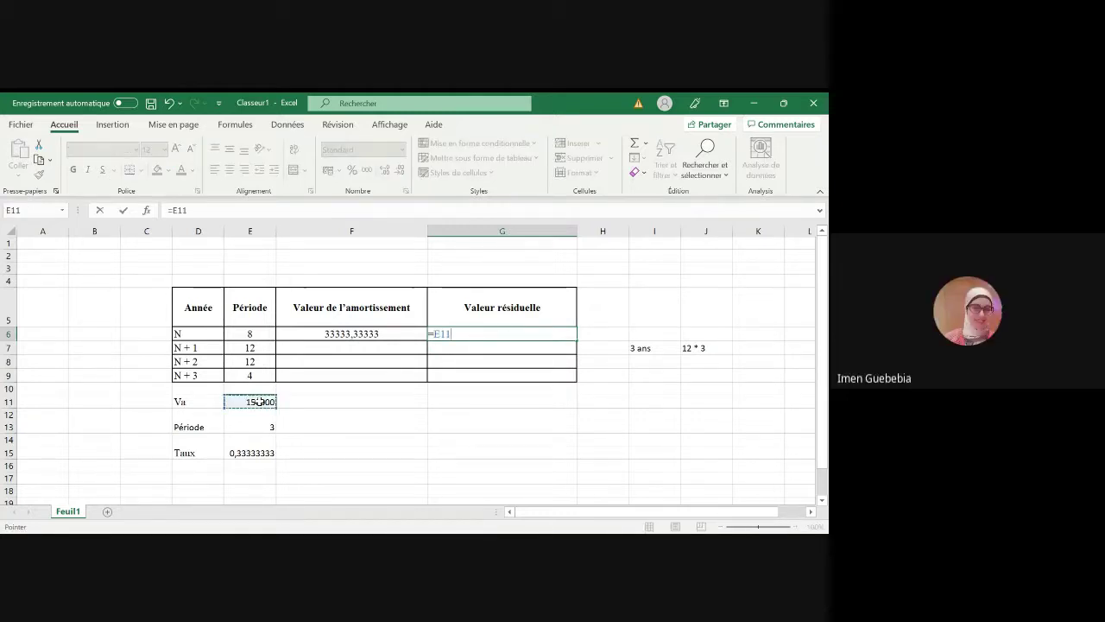
{"action": "type", "text": "-"}
{"action": "left_click", "coordinate": [391, 333]}
{"action": "key", "text": "Return"}
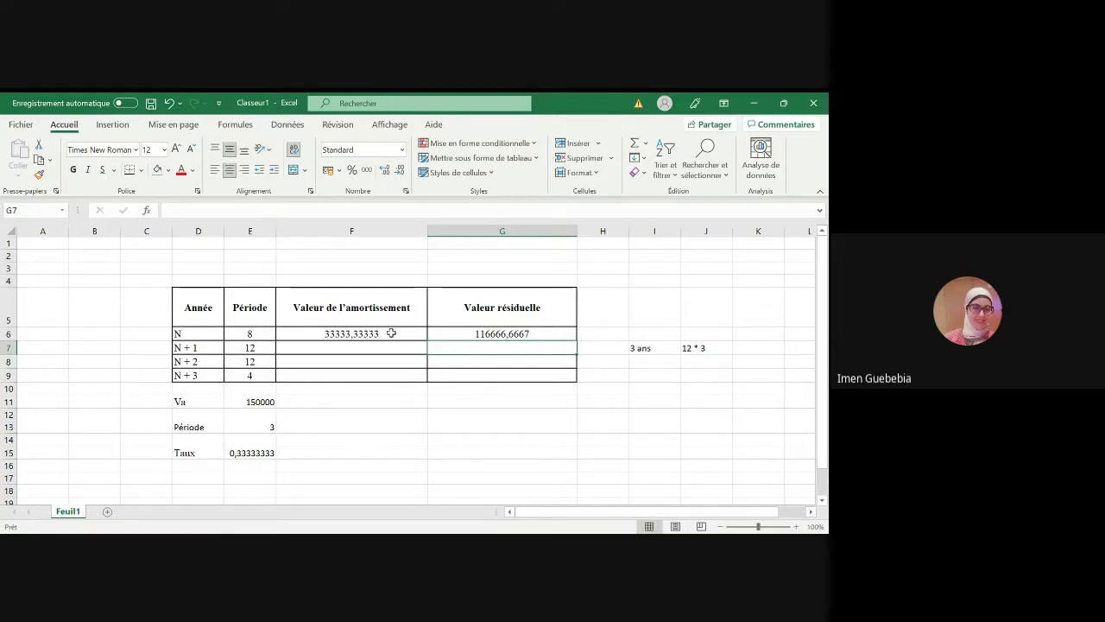
- Calculate the depreciation for year N + 1 in F7 with the formula =E11*E15
{"action": "left_click", "coordinate": [367, 348]}
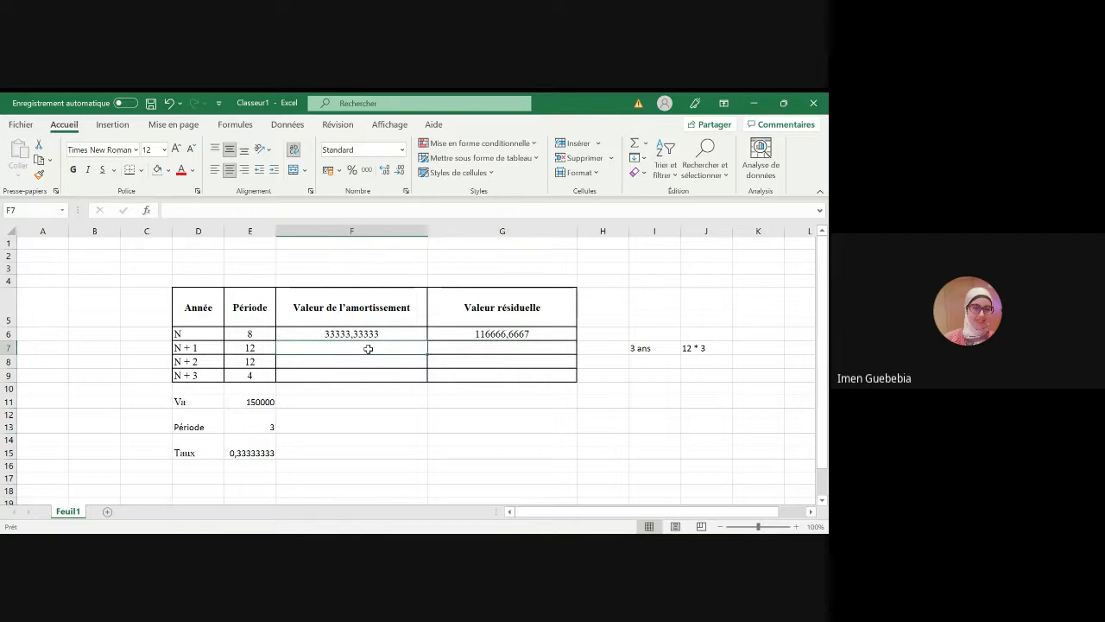
{"action": "type", "text": "="}
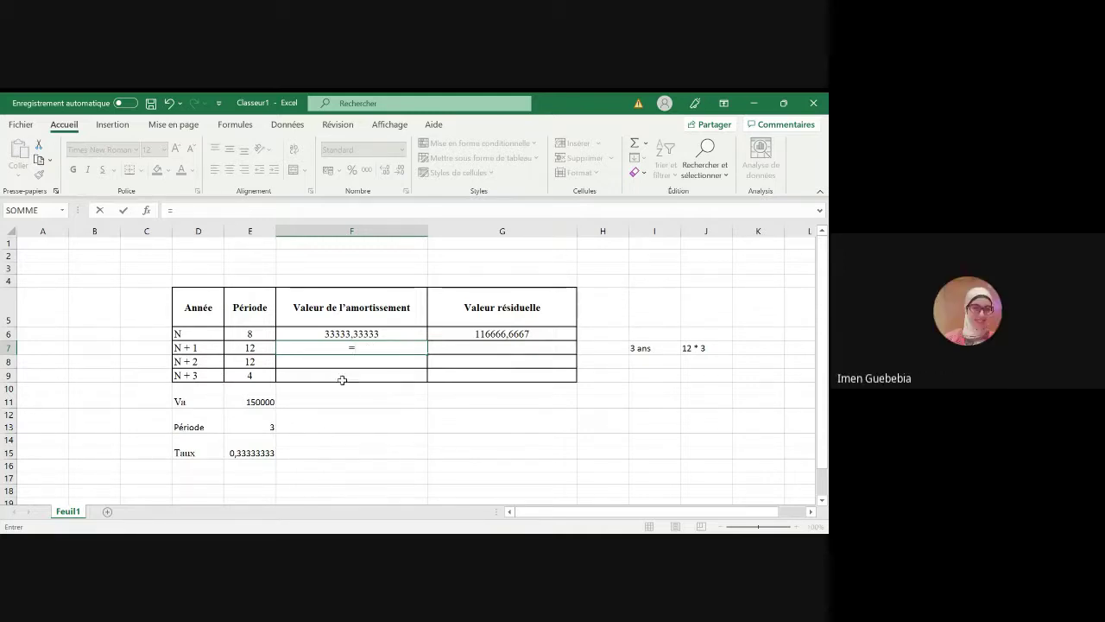
{"action": "left_click", "coordinate": [268, 396]}
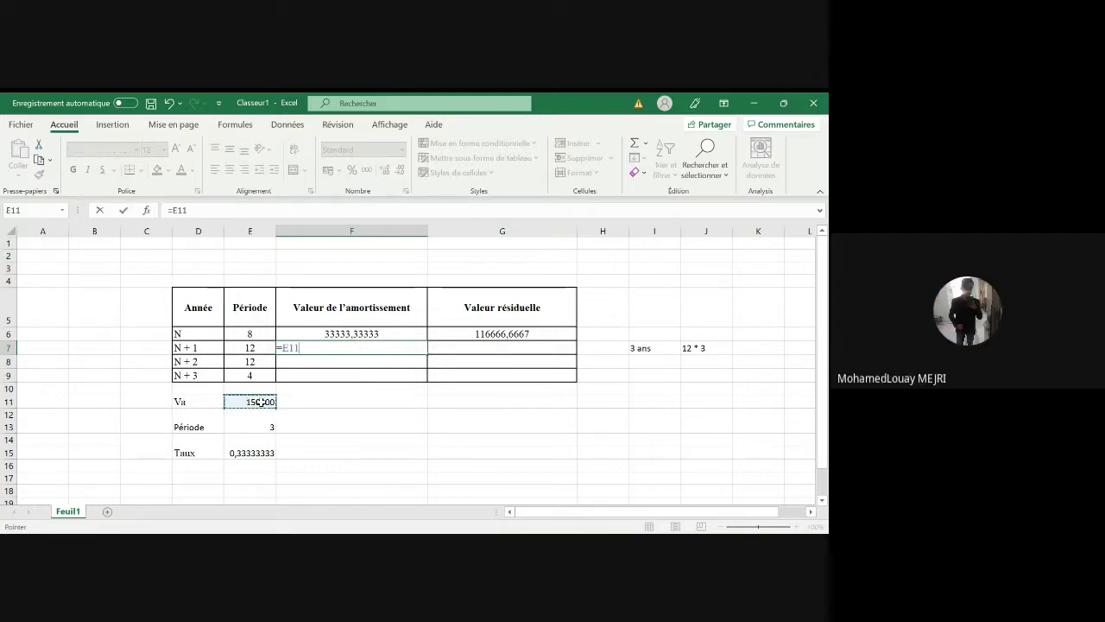
{"action": "type", "text": "*"}
{"action": "left_click", "coordinate": [254, 428]}
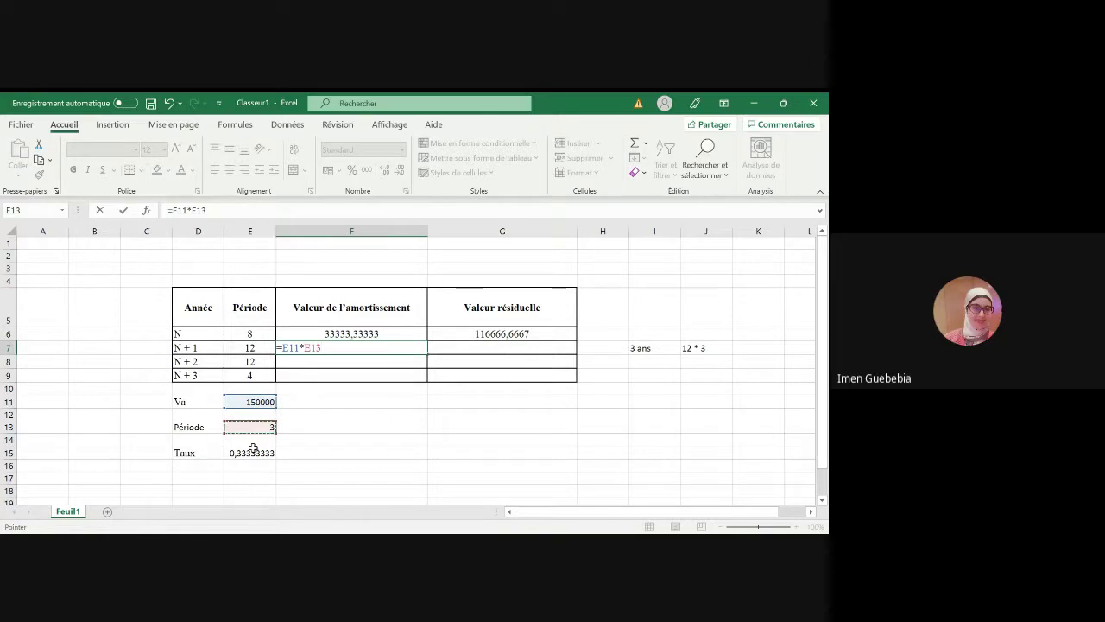
{"action": "left_click", "coordinate": [252, 450]}
{"action": "type", "text": "*"}
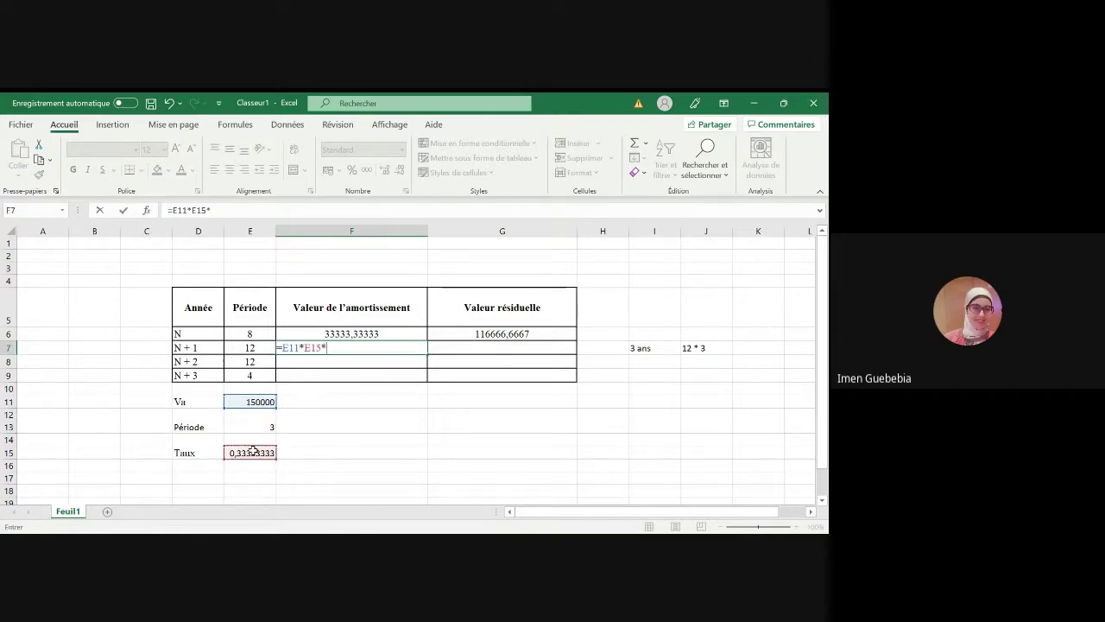
{"action": "key", "text": "Return"}
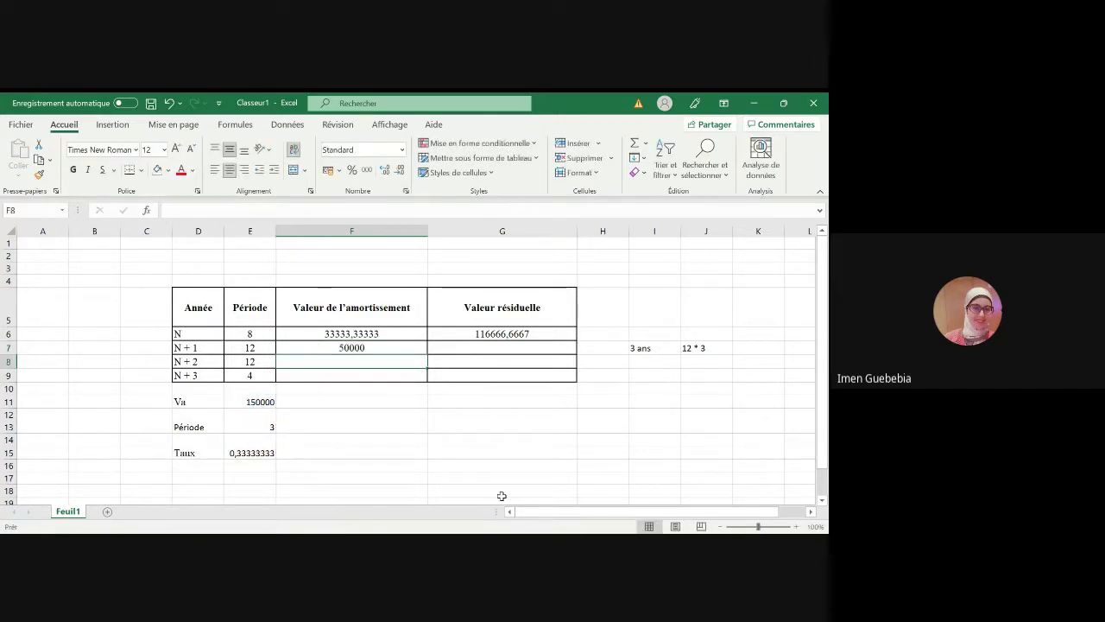
- Calculate the residual value for year N + 1 in G7 with the formula =G6-F7
{"action": "left_click", "coordinate": [489, 352]}
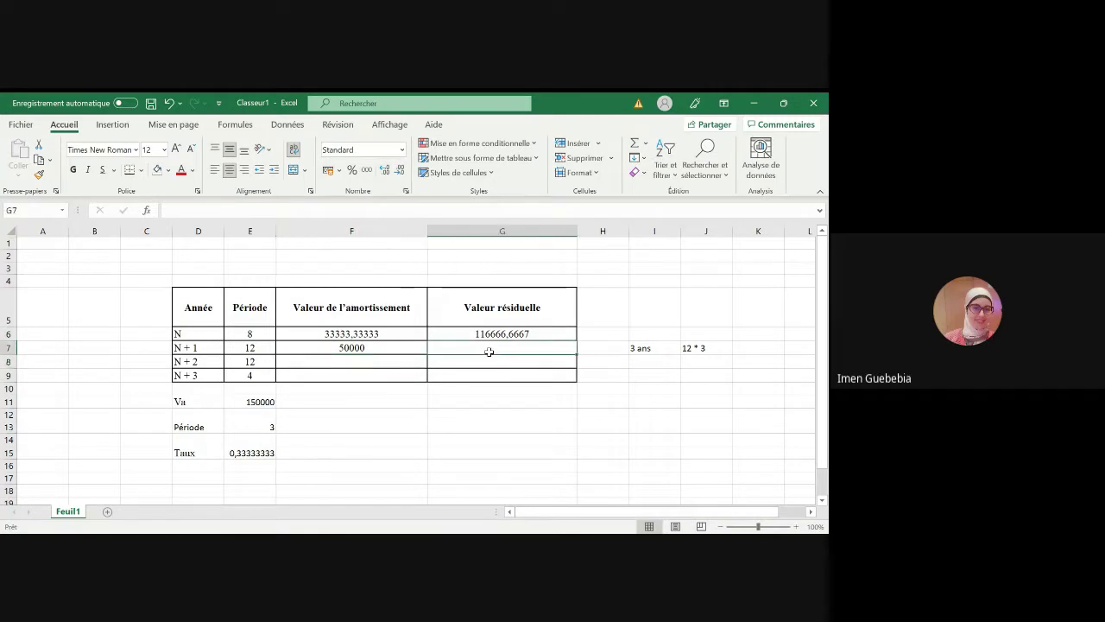
{"action": "type", "text": "="}
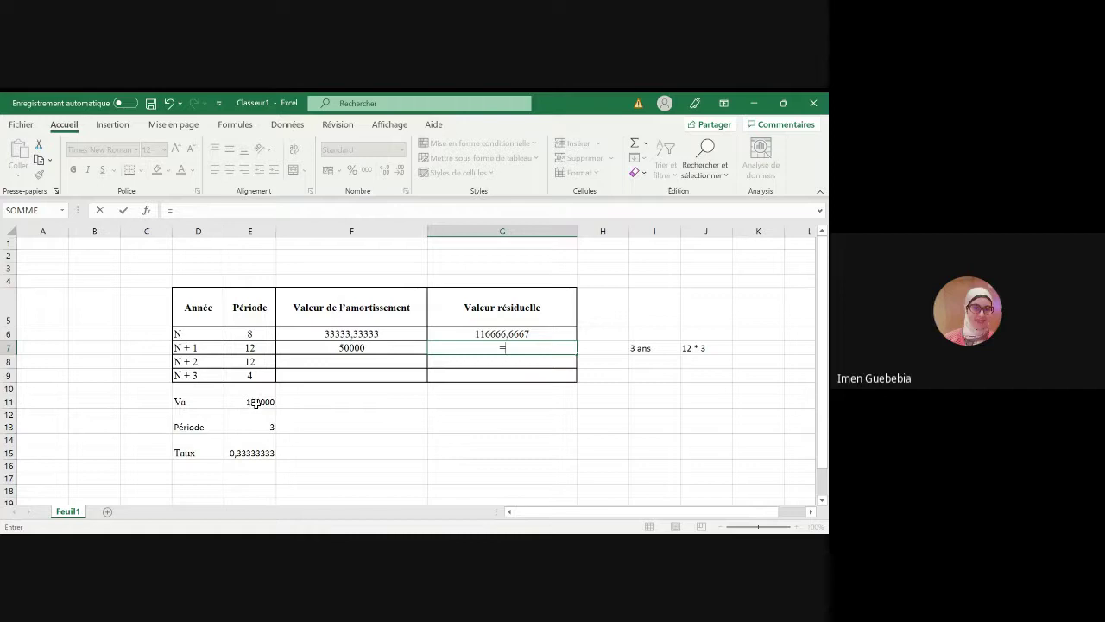
{"action": "left_click", "coordinate": [537, 332]}
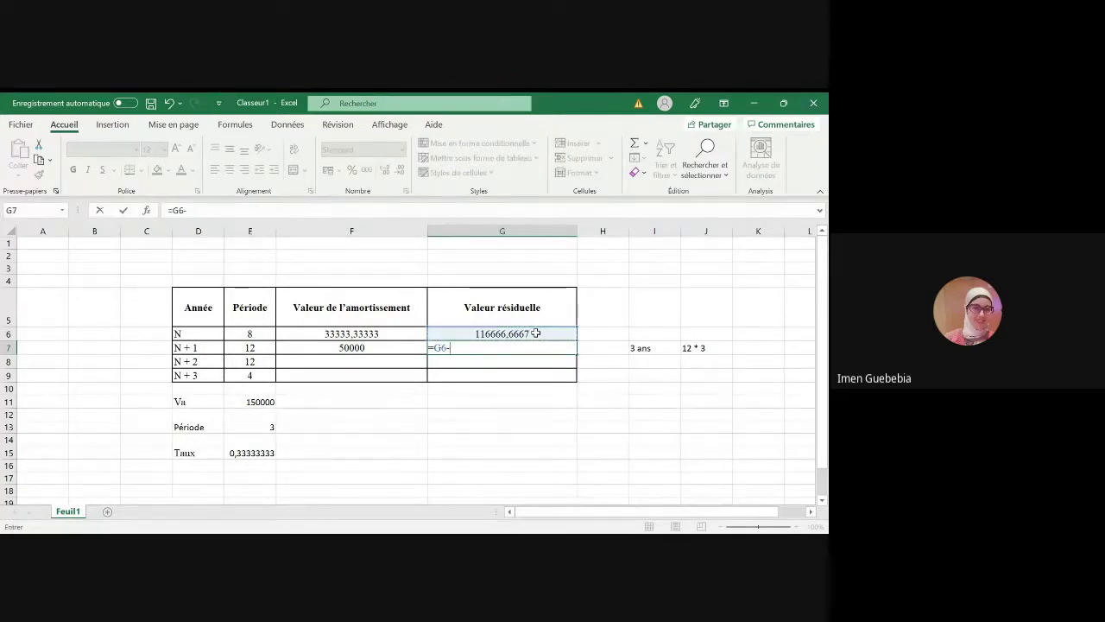
{"action": "left_click", "coordinate": [403, 345]}
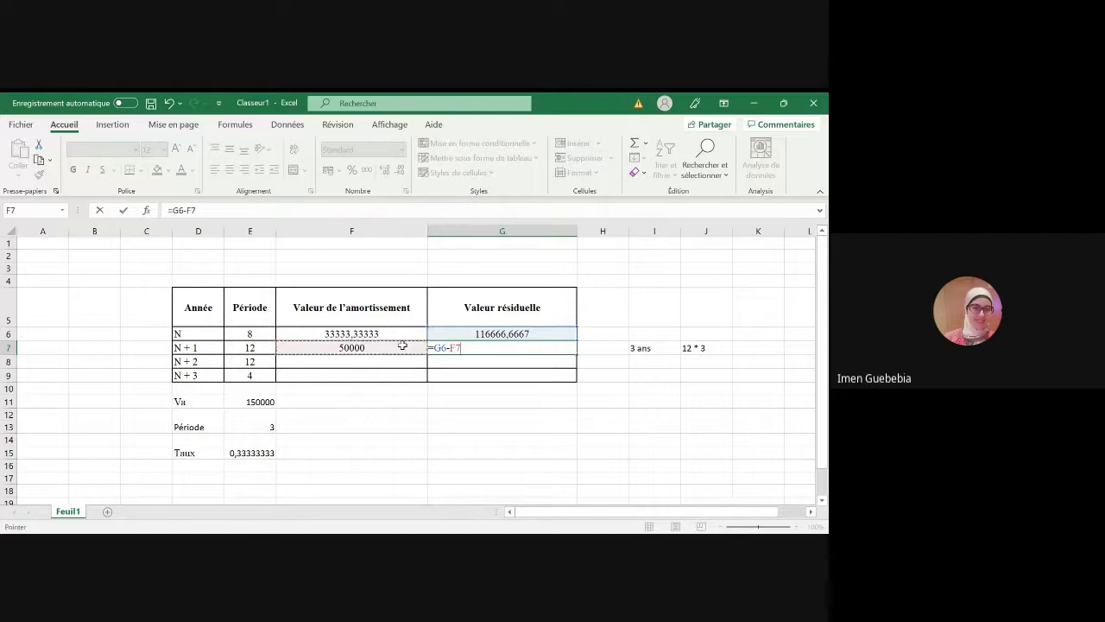
{"action": "key", "text": "Return"}
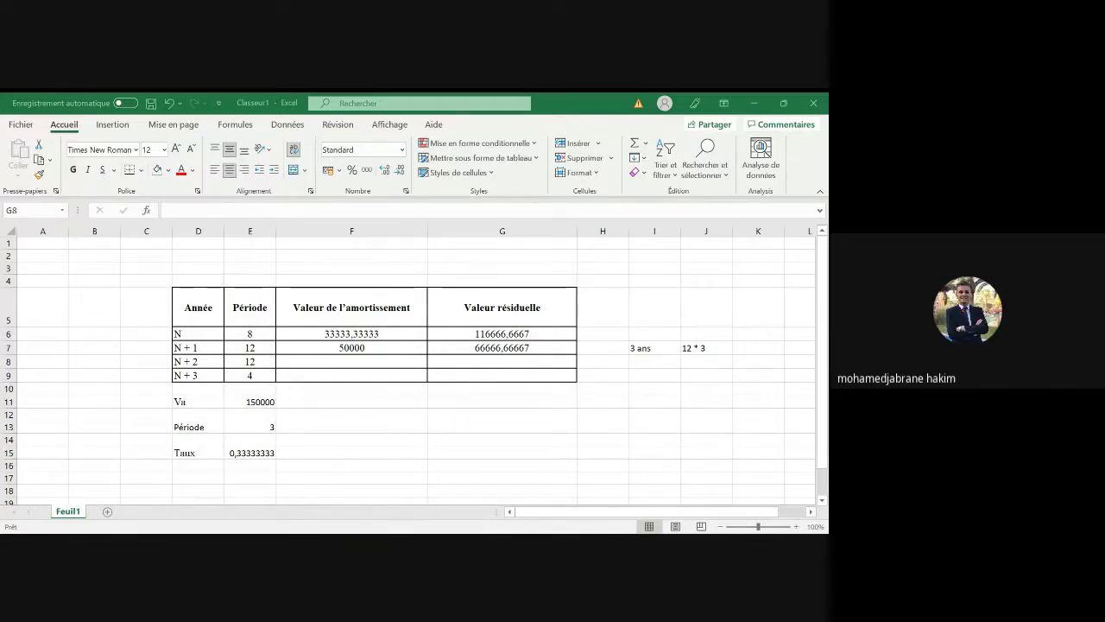
- Review the residual value formulas in G6 and G7 and the depreciation formula in F7, checking which cells they reference
{"action": "left_click", "coordinate": [563, 377]}
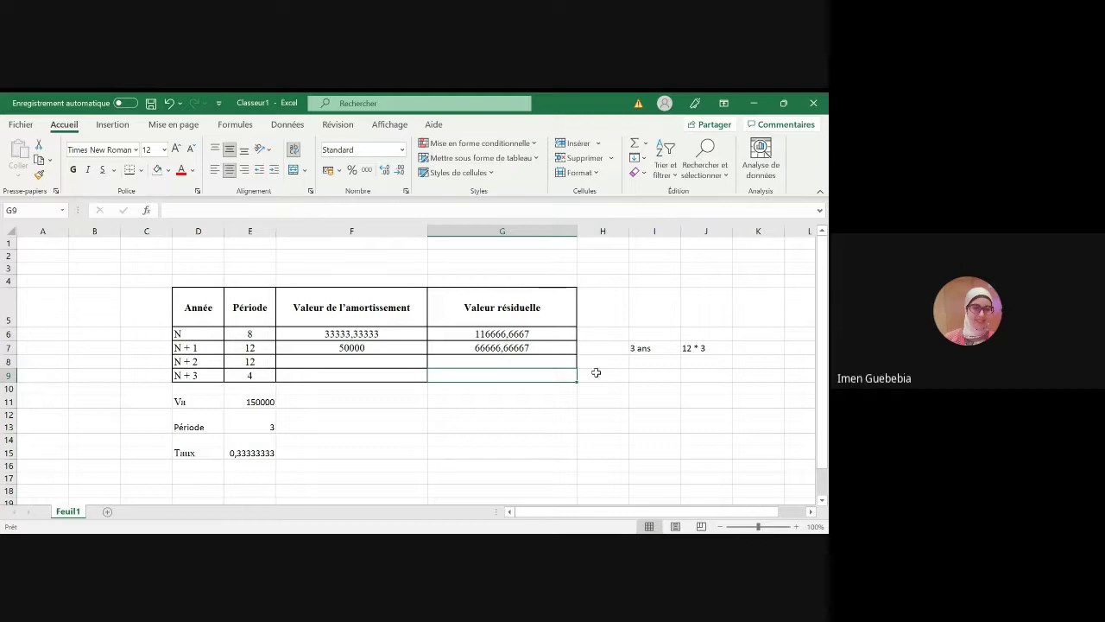
{"action": "left_click", "coordinate": [528, 348]}
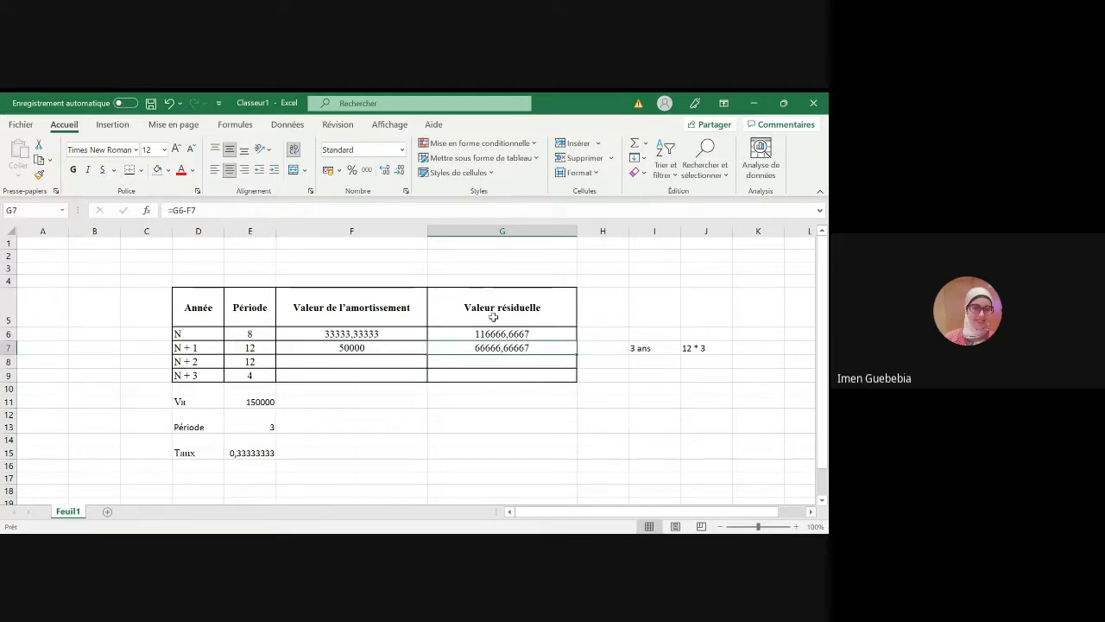
{"action": "left_click", "coordinate": [482, 335]}
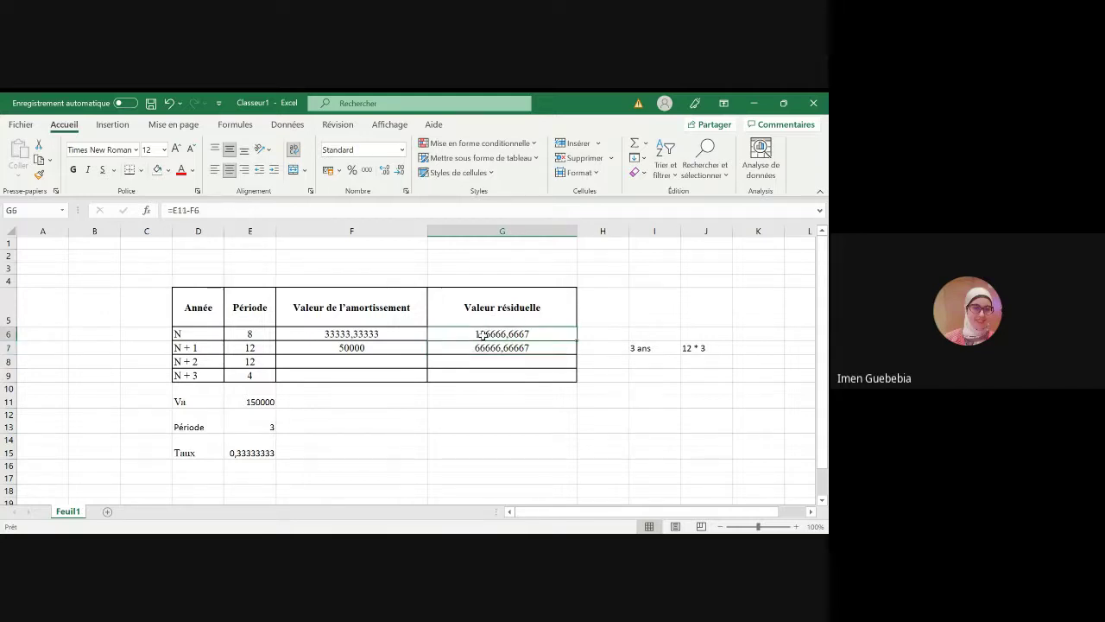
{"action": "left_click", "coordinate": [224, 210]}
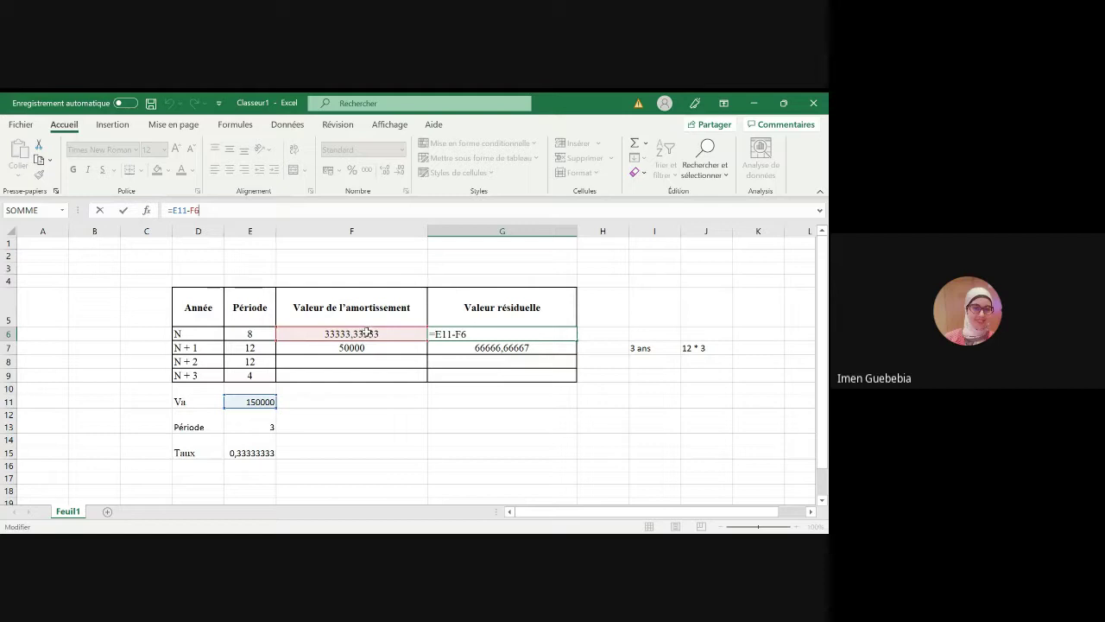
{"action": "left_click", "coordinate": [483, 330]}
{"action": "key", "text": "Return"}
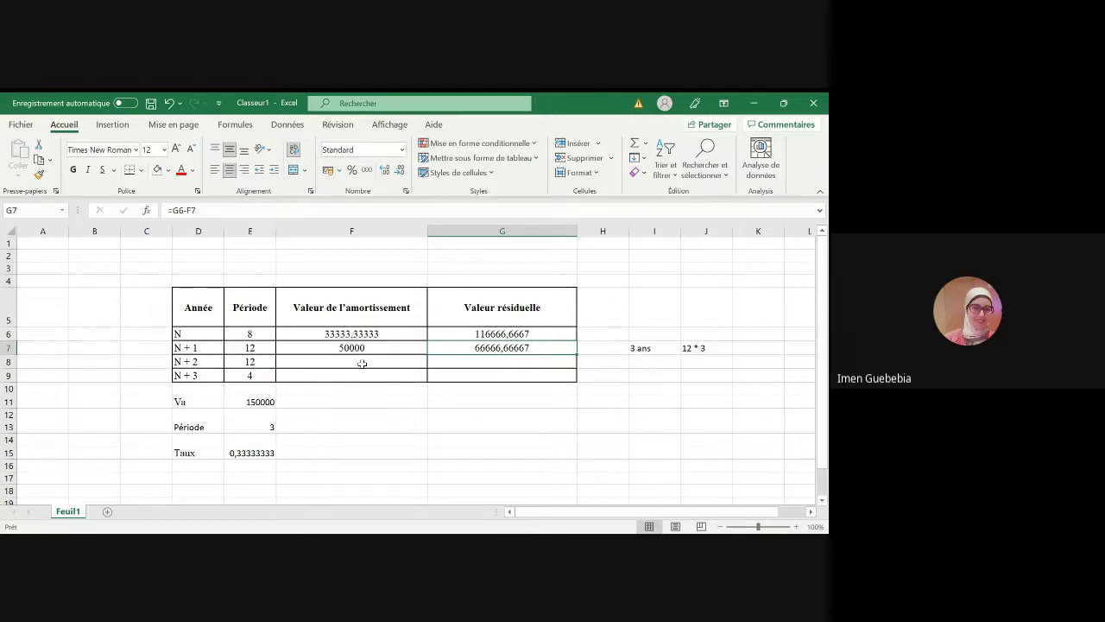
{"action": "left_click", "coordinate": [387, 350]}
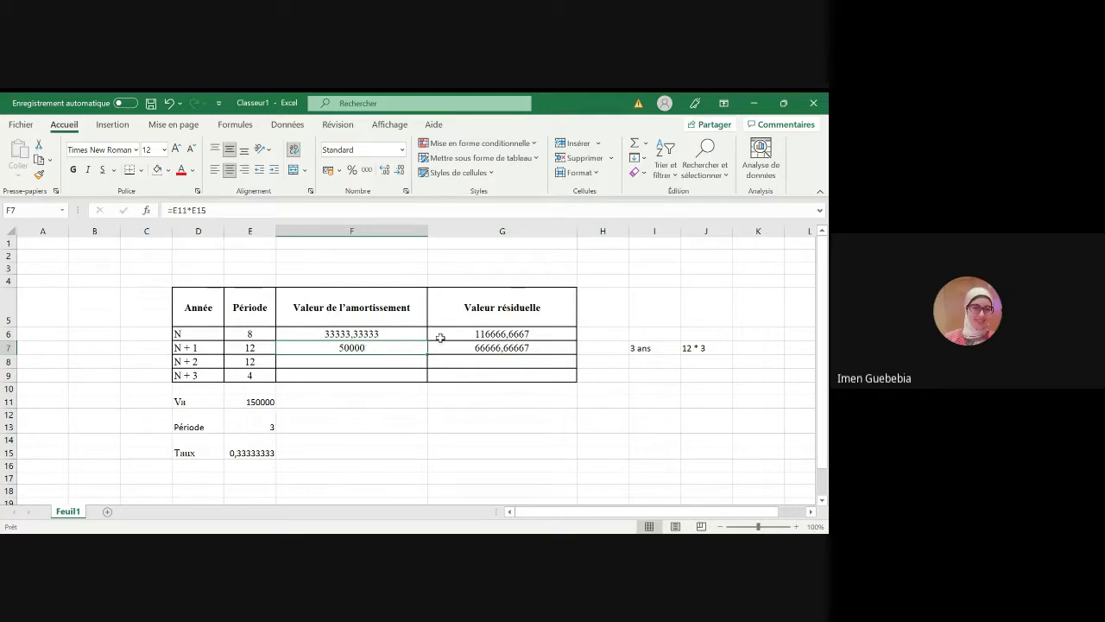
{"action": "left_click", "coordinate": [518, 331]}
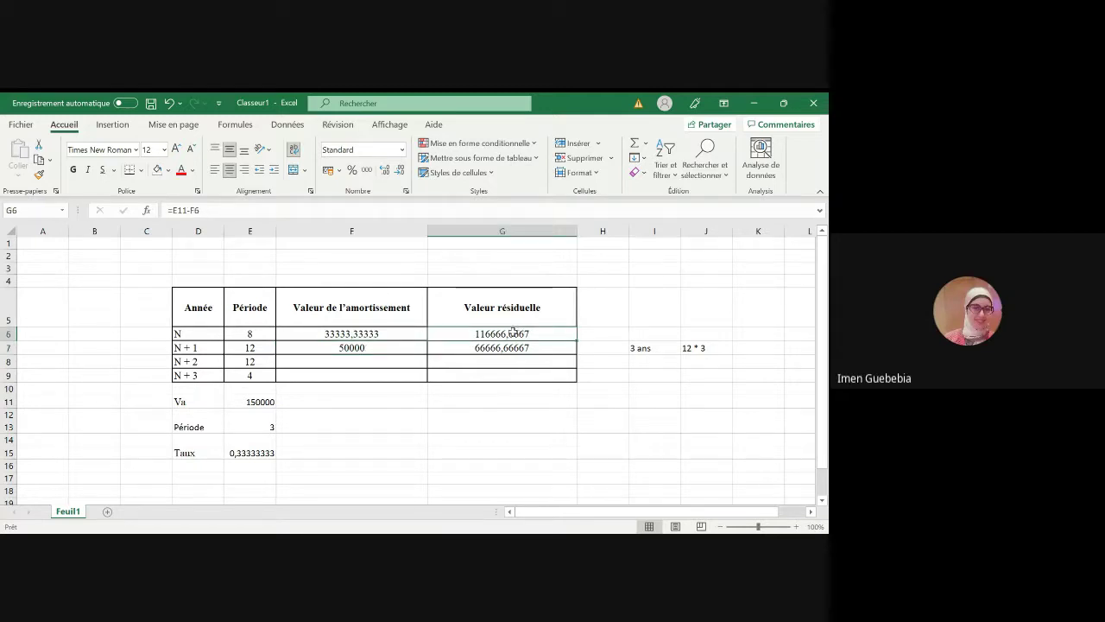
{"action": "left_click", "coordinate": [513, 349]}
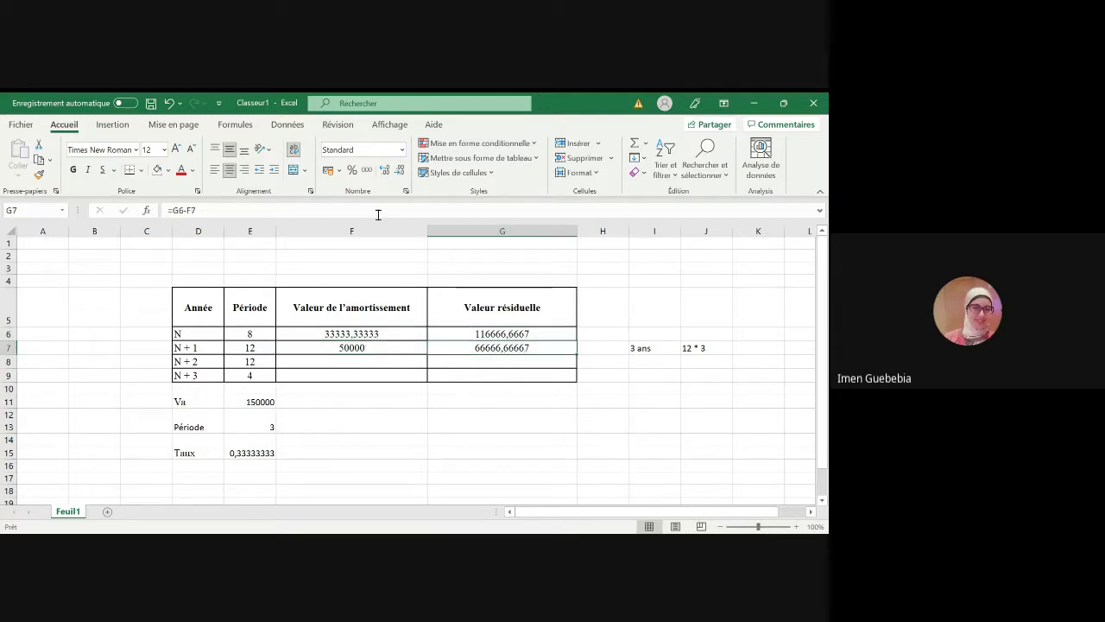
{"action": "key", "text": "F2"}
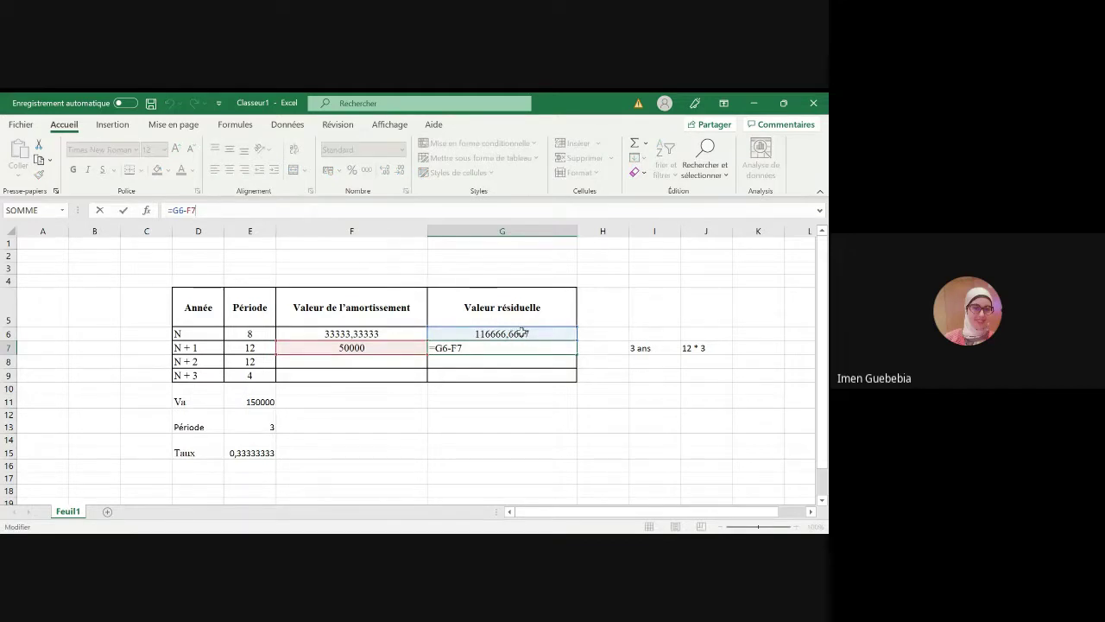
{"action": "key", "text": "Return"}
- Calculate the depreciation for year N + 2 in F8 with the formula =E11*E15
{"action": "left_click", "coordinate": [400, 362]}
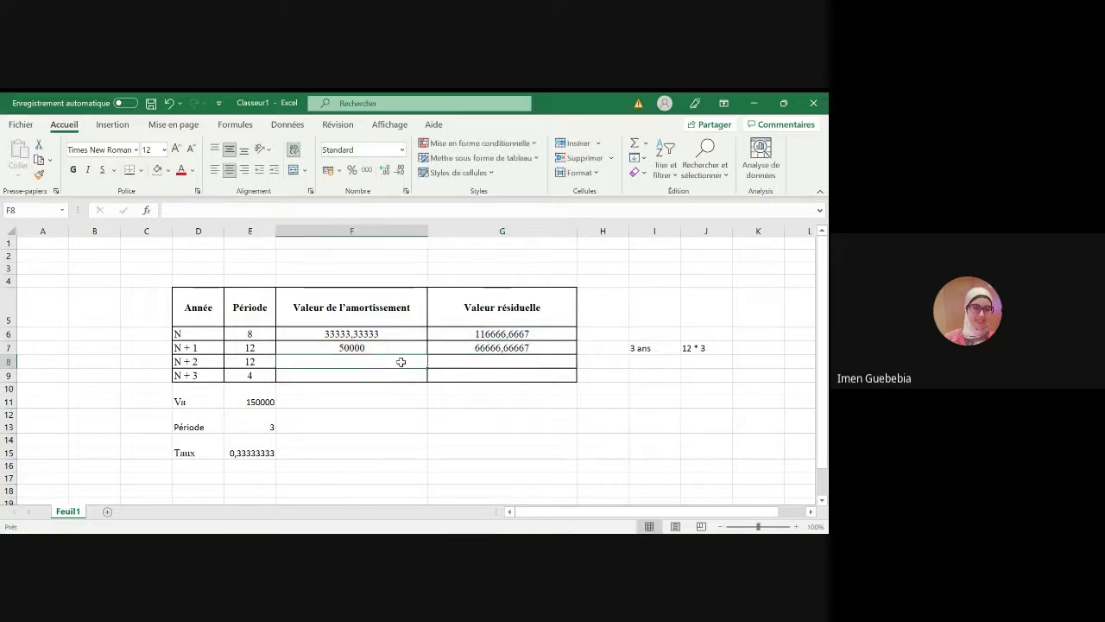
{"action": "type", "text": "="}
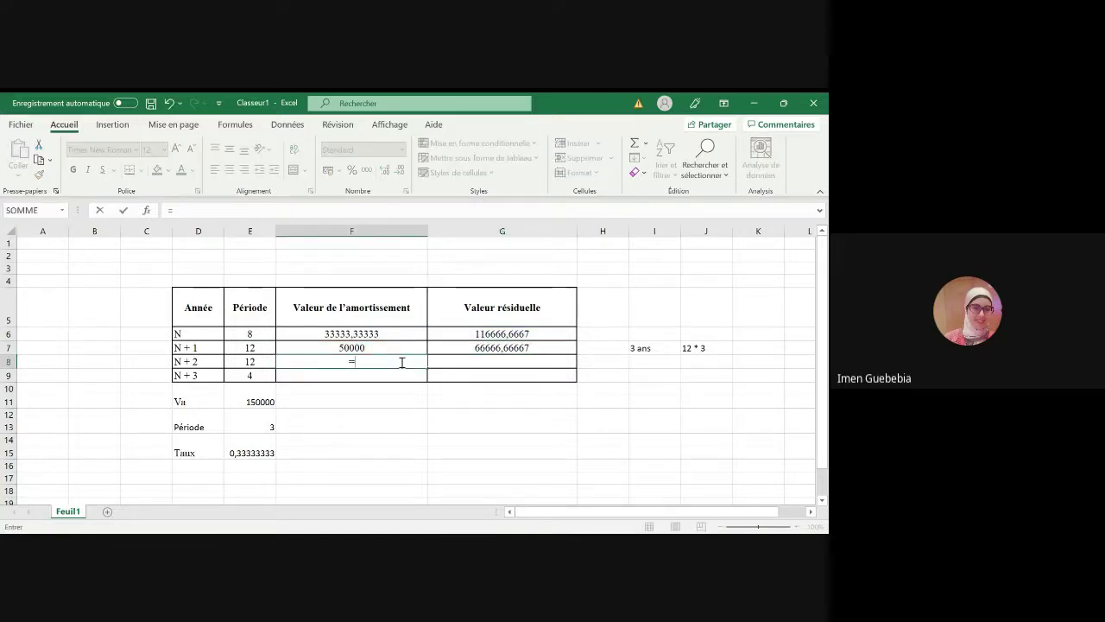
{"action": "left_click", "coordinate": [261, 401]}
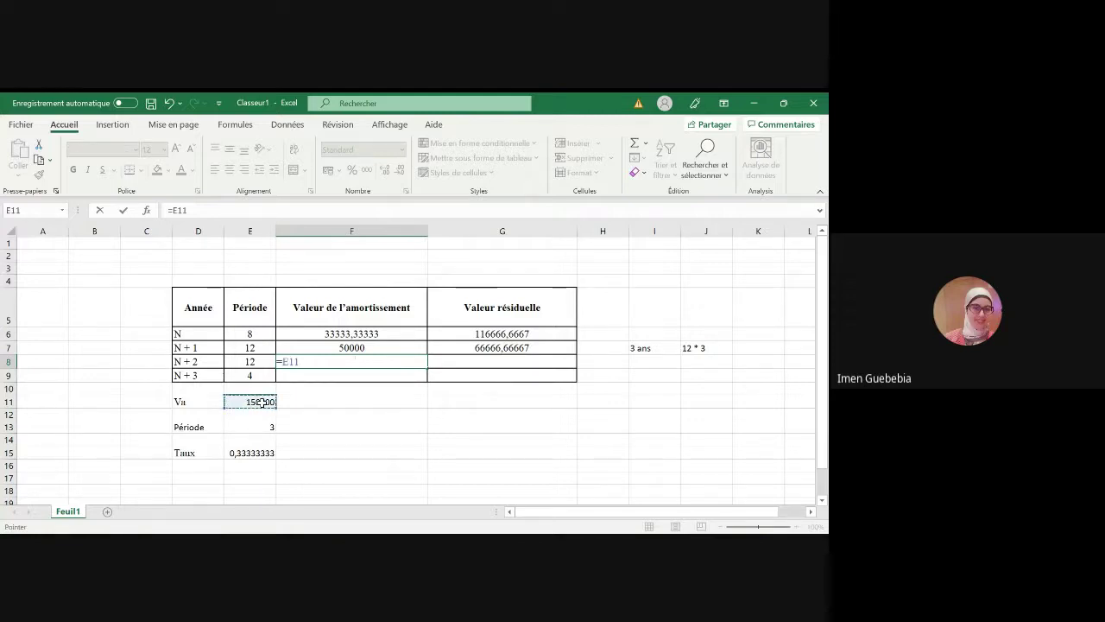
{"action": "type", "text": "*"}
{"action": "left_click", "coordinate": [268, 452]}
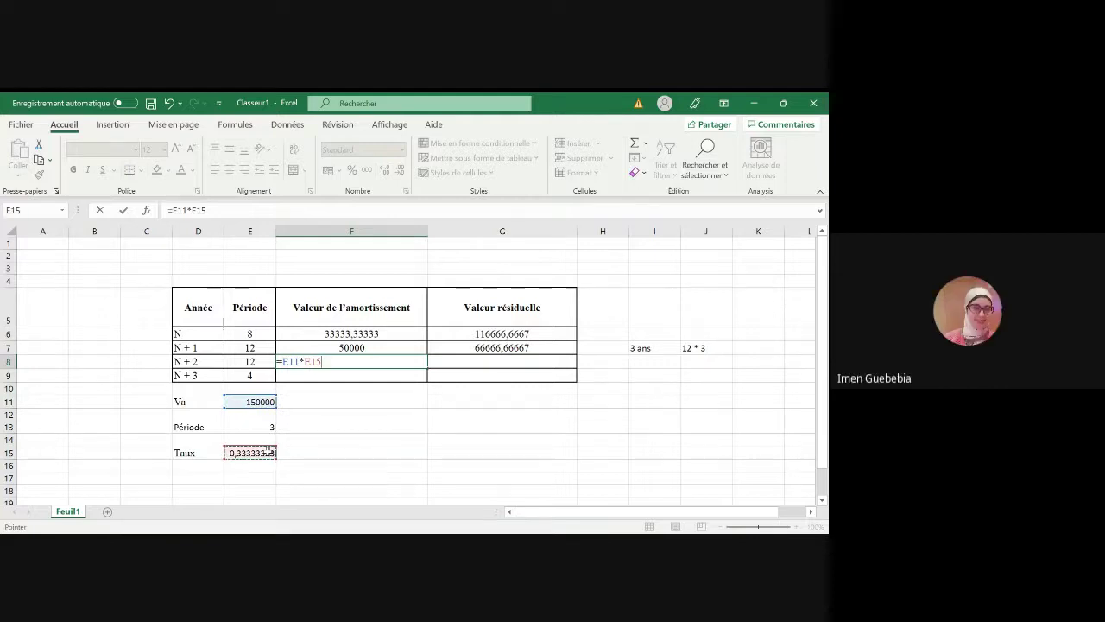
{"action": "key", "text": "Return"}
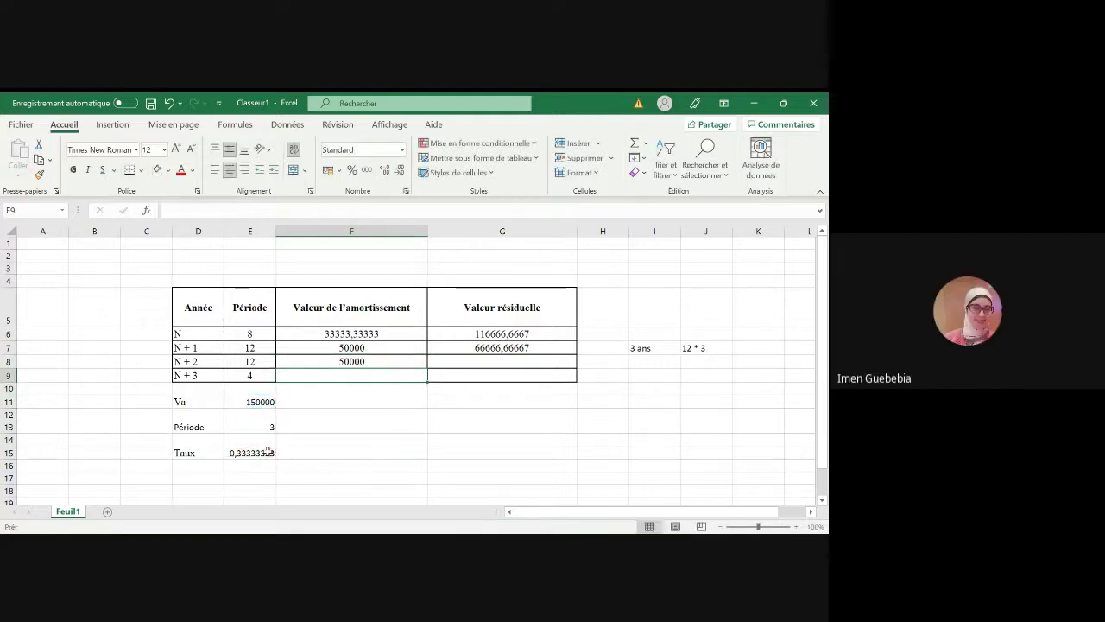
- Calculate the residual value for year N + 2 in G8 with the formula =G7-F8
{"action": "left_click", "coordinate": [525, 348]}
{"action": "left_click", "coordinate": [523, 361]}
{"action": "type", "text": "="}
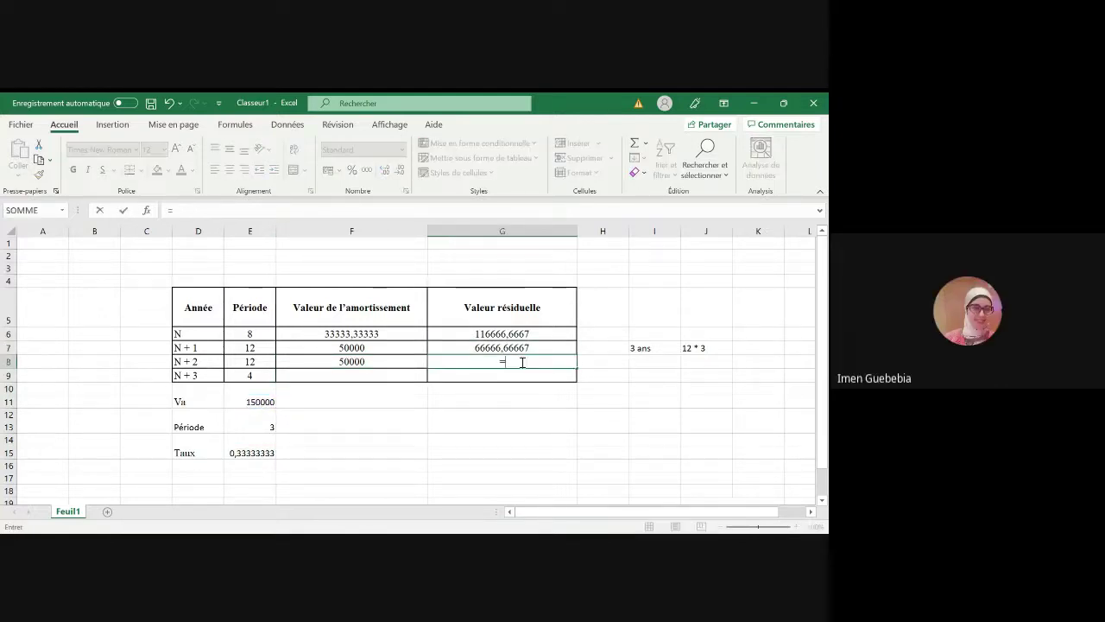
{"action": "left_click", "coordinate": [493, 347]}
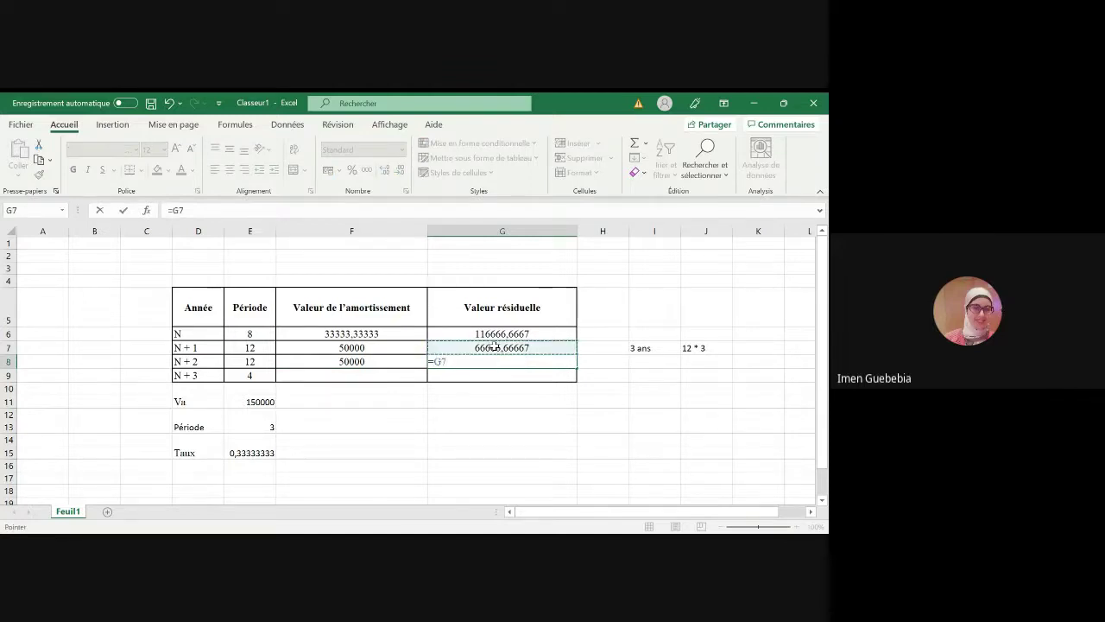
{"action": "type", "text": "-"}
{"action": "left_click", "coordinate": [397, 362]}
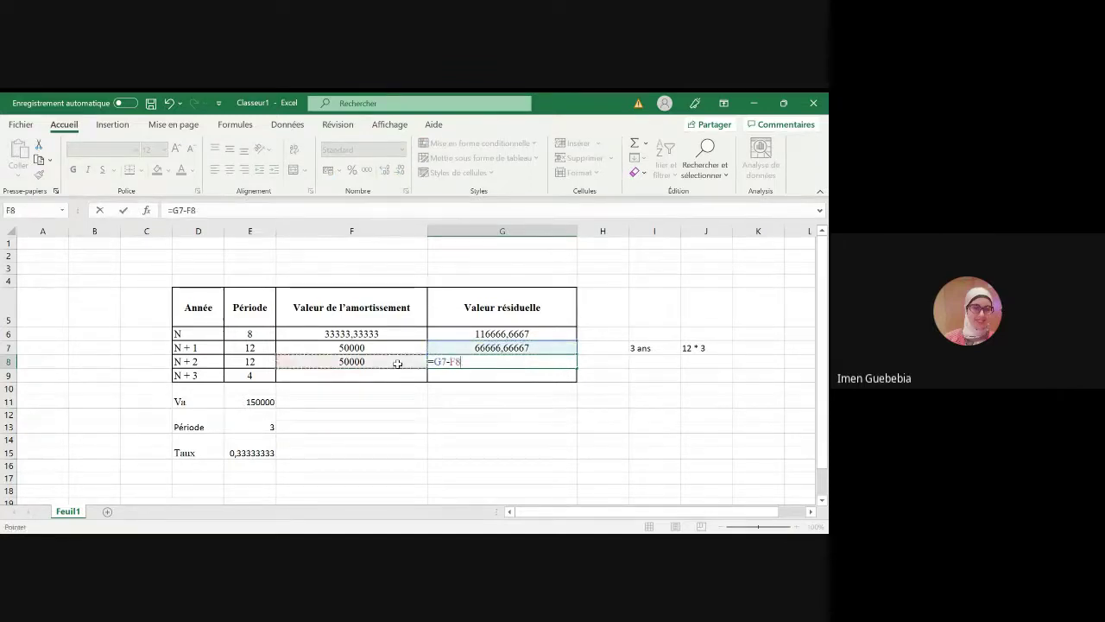
{"action": "key", "text": "Return"}
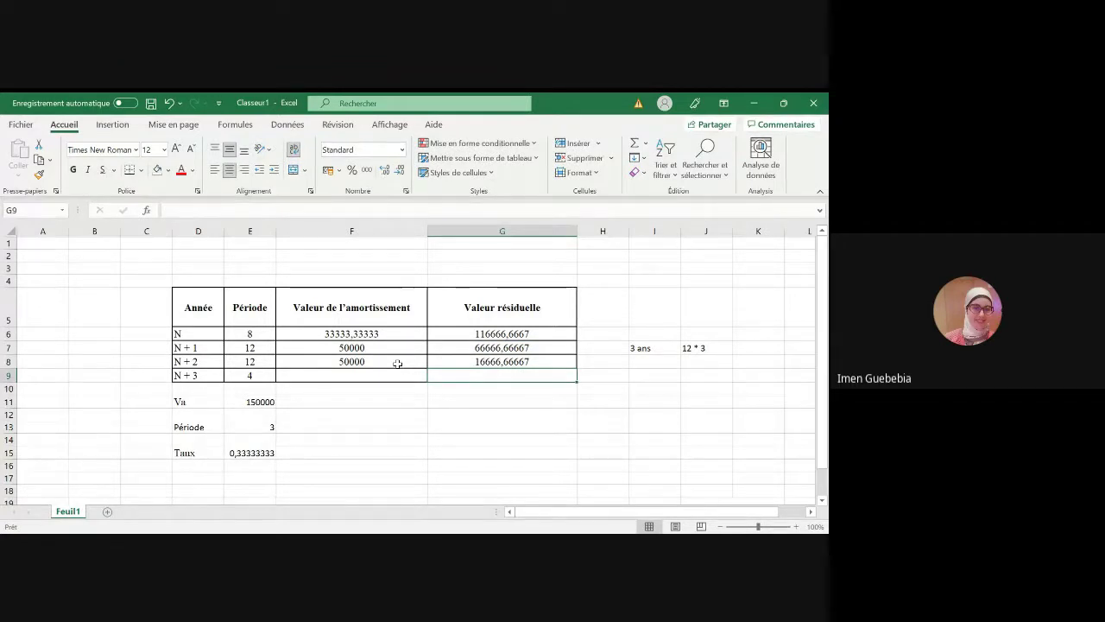
- Calculate the depreciation for year N + 3 in F9 with the formula =E11*E15*4/12
{"action": "type", "text": "="}
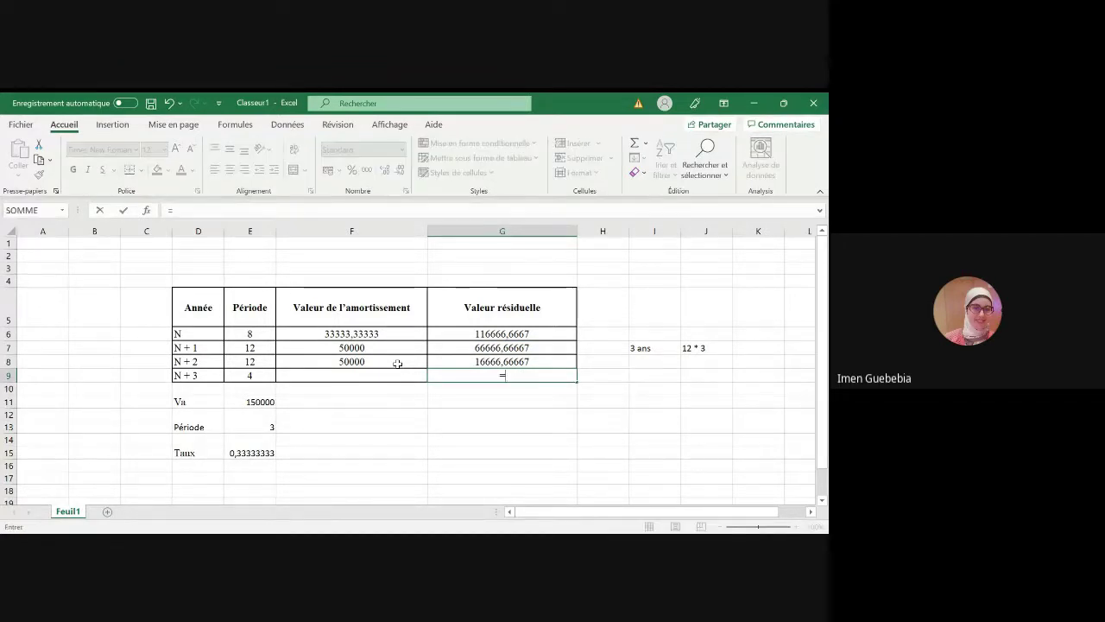
{"action": "key", "text": "Escape"}
{"action": "left_click", "coordinate": [381, 377]}
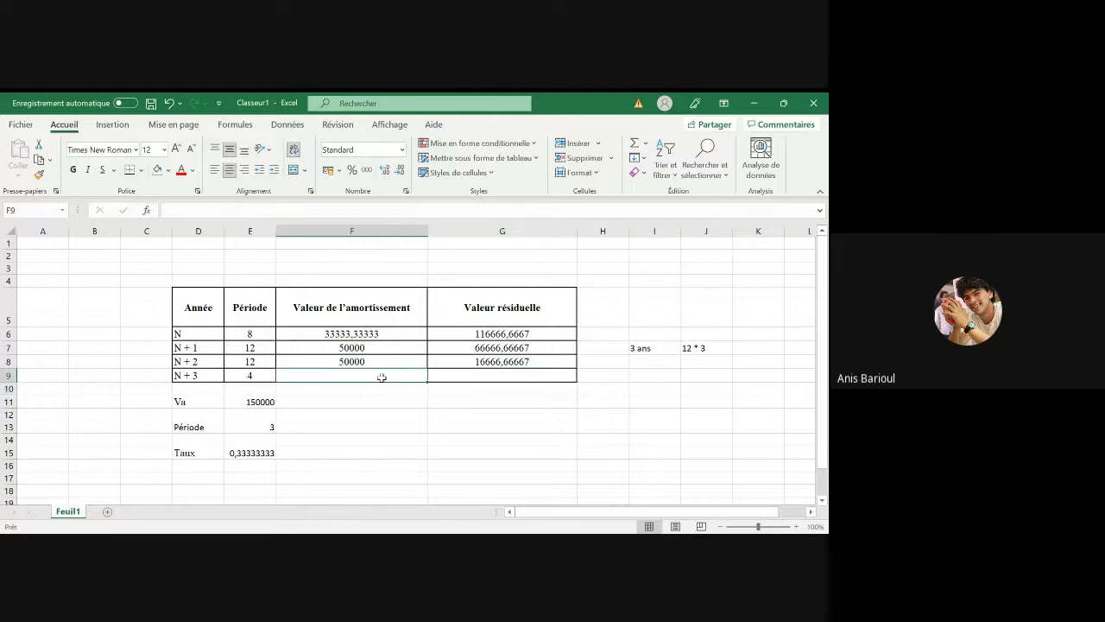
{"action": "type", "text": "="}
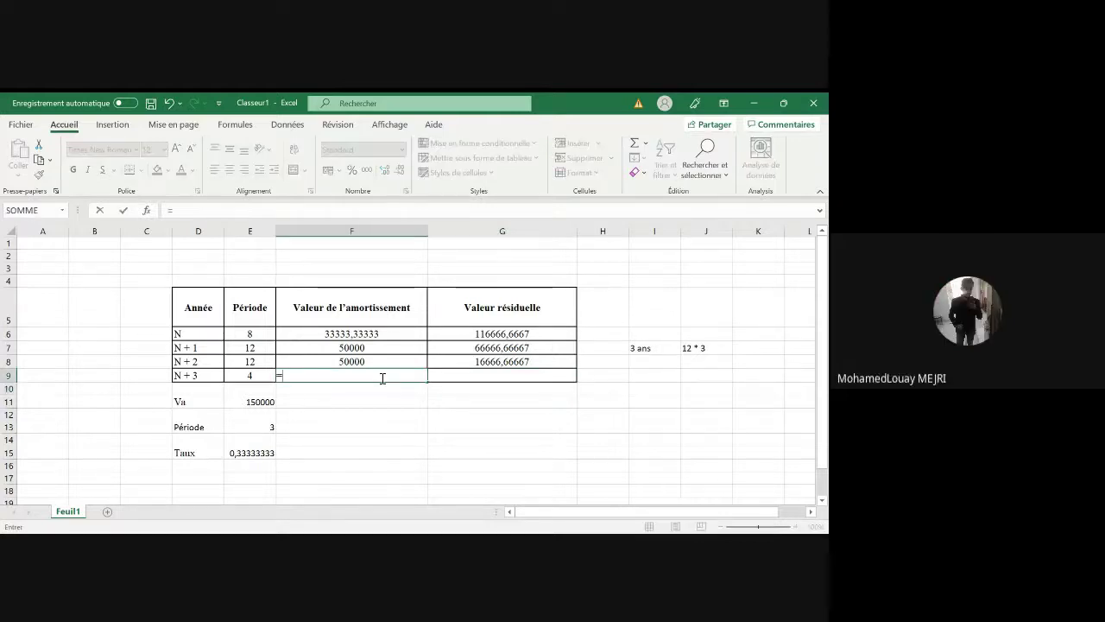
{"action": "left_click", "coordinate": [257, 402]}
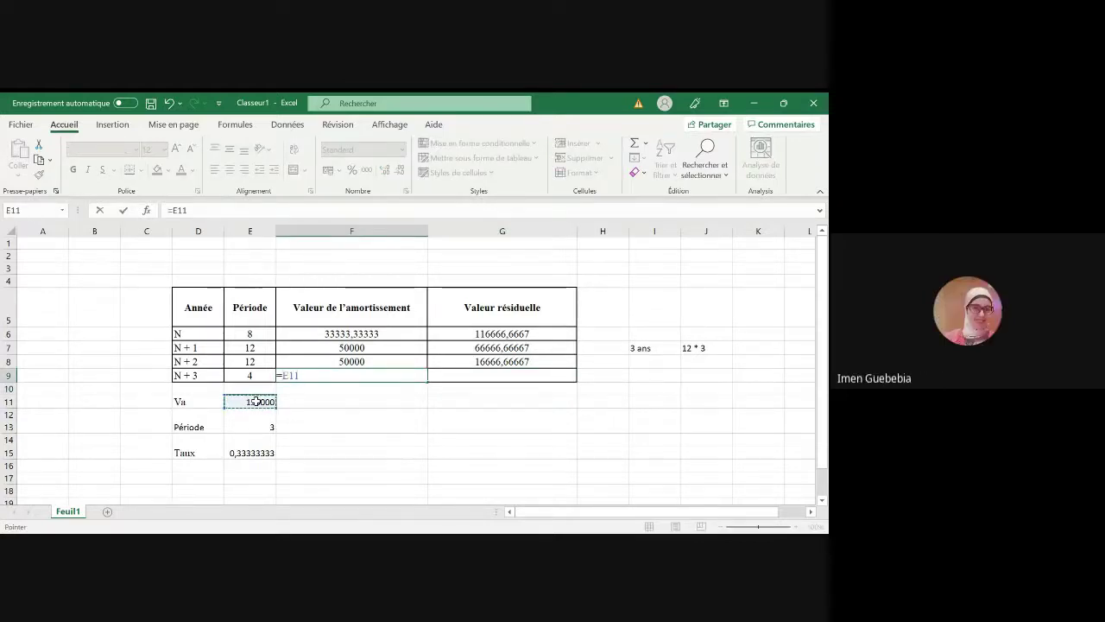
{"action": "type", "text": "*"}
{"action": "left_click", "coordinate": [250, 454]}
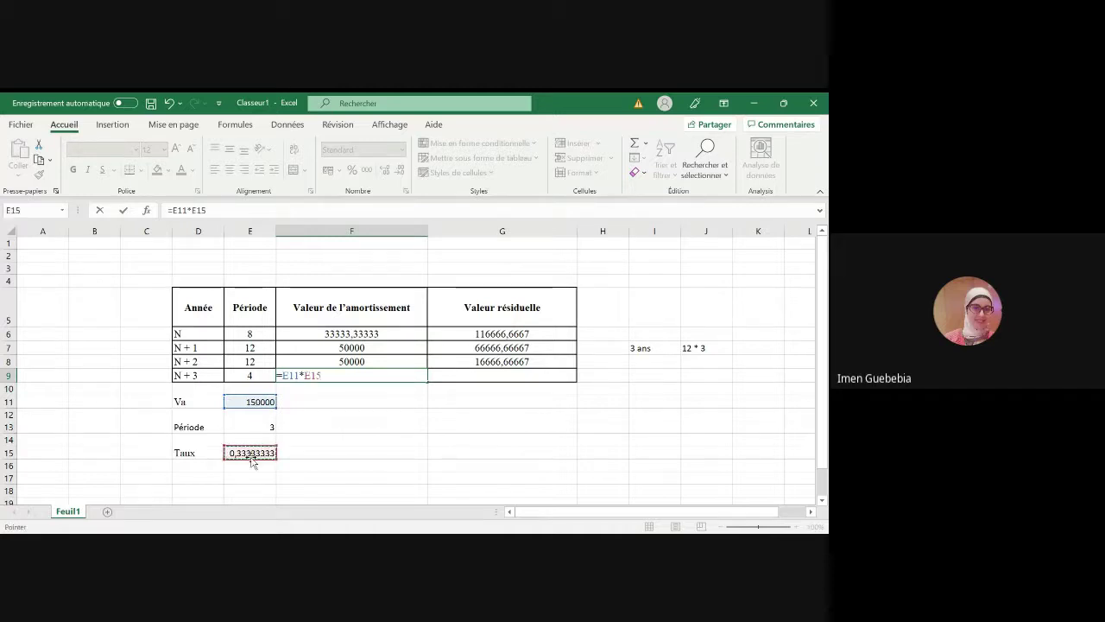
{"action": "type", "text": "*4/12"}
{"action": "key", "text": "Return"}
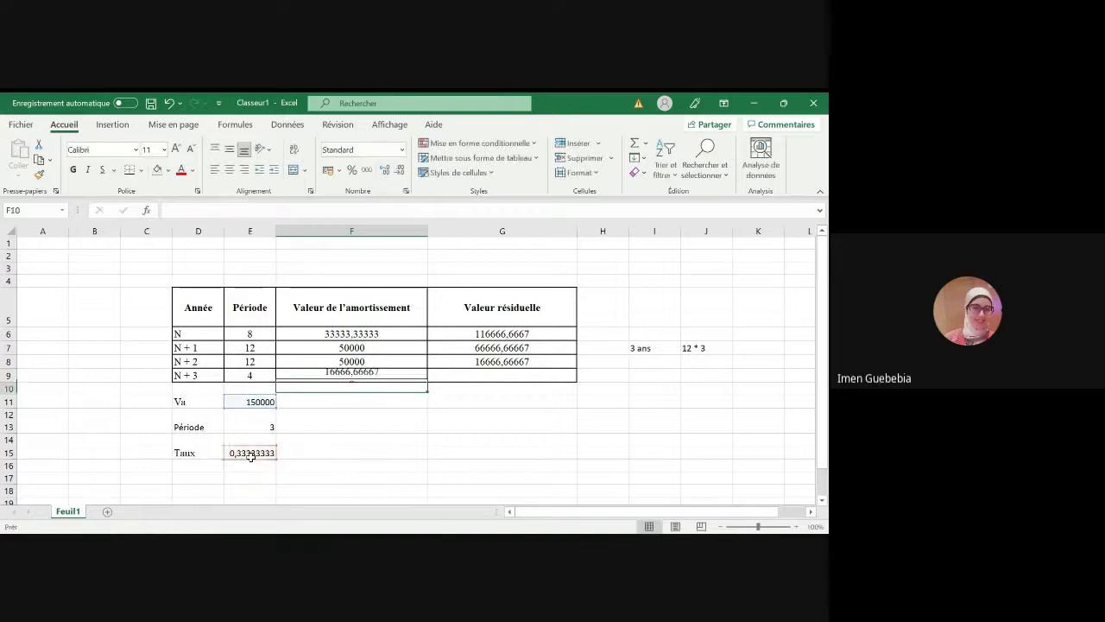
- Calculate the residual value for year N + 3 in G9 with the formula =G8-F9
{"action": "left_click", "coordinate": [508, 377]}
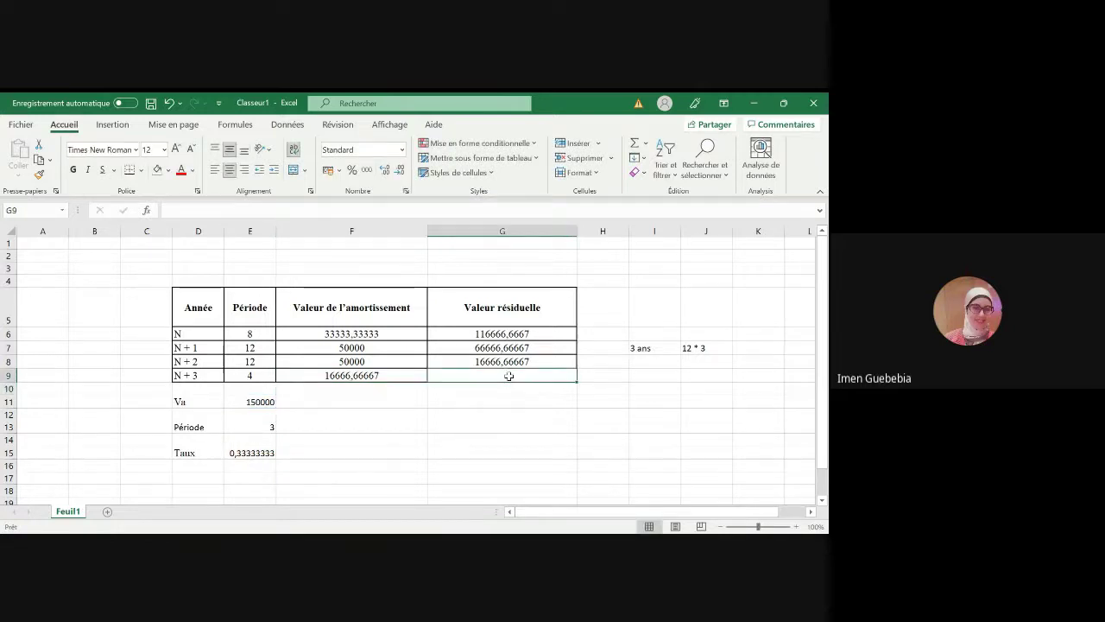
{"action": "type", "text": "="}
{"action": "left_click", "coordinate": [518, 360]}
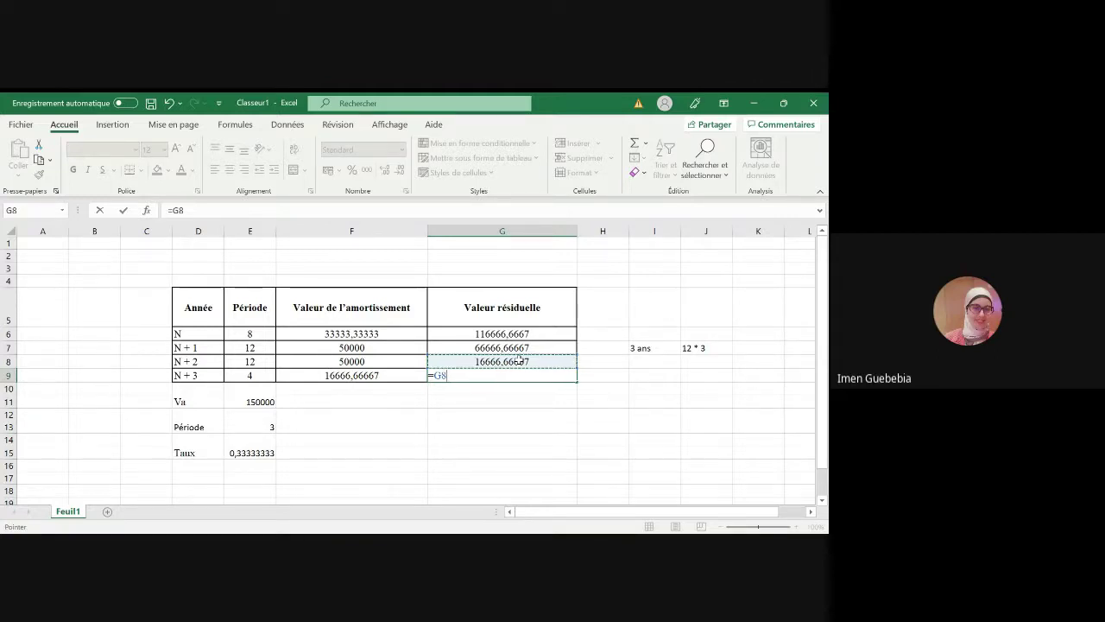
{"action": "type", "text": "-"}
{"action": "left_click", "coordinate": [369, 378]}
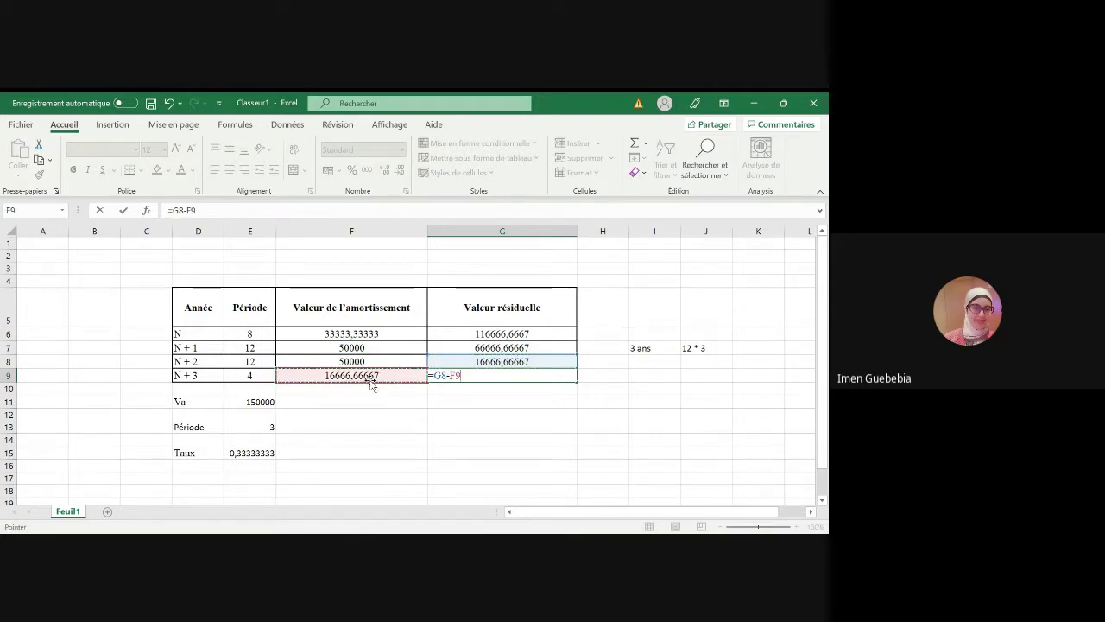
{"action": "key", "text": "Return"}
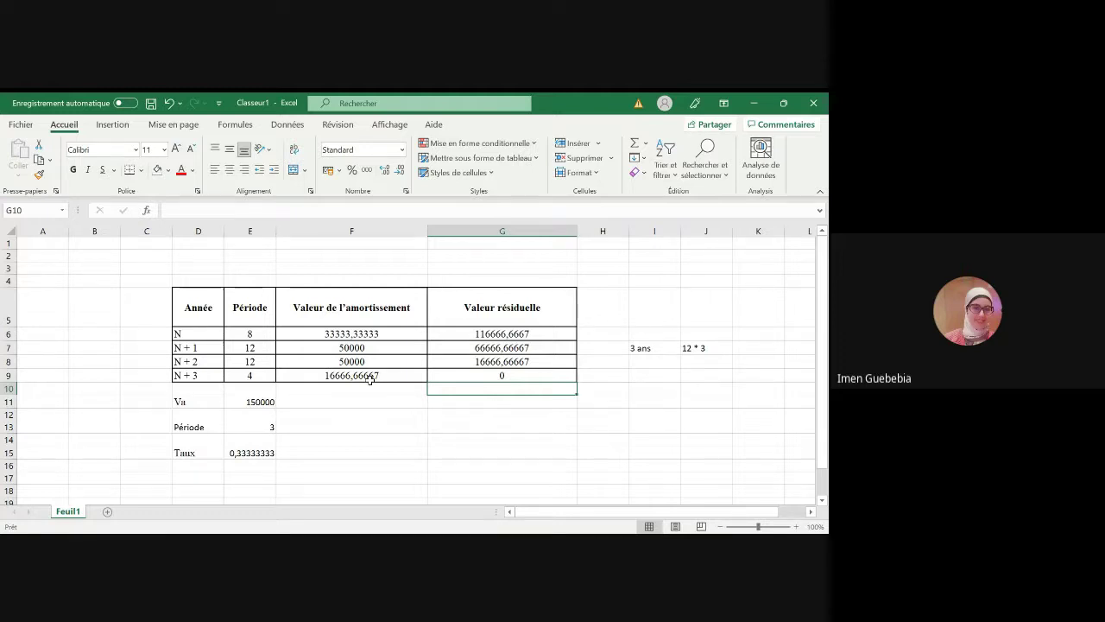
- Delete the side notes "3 ans" and "12 * 3" from cells I7 and J7
{"action": "left_click", "coordinate": [654, 358]}
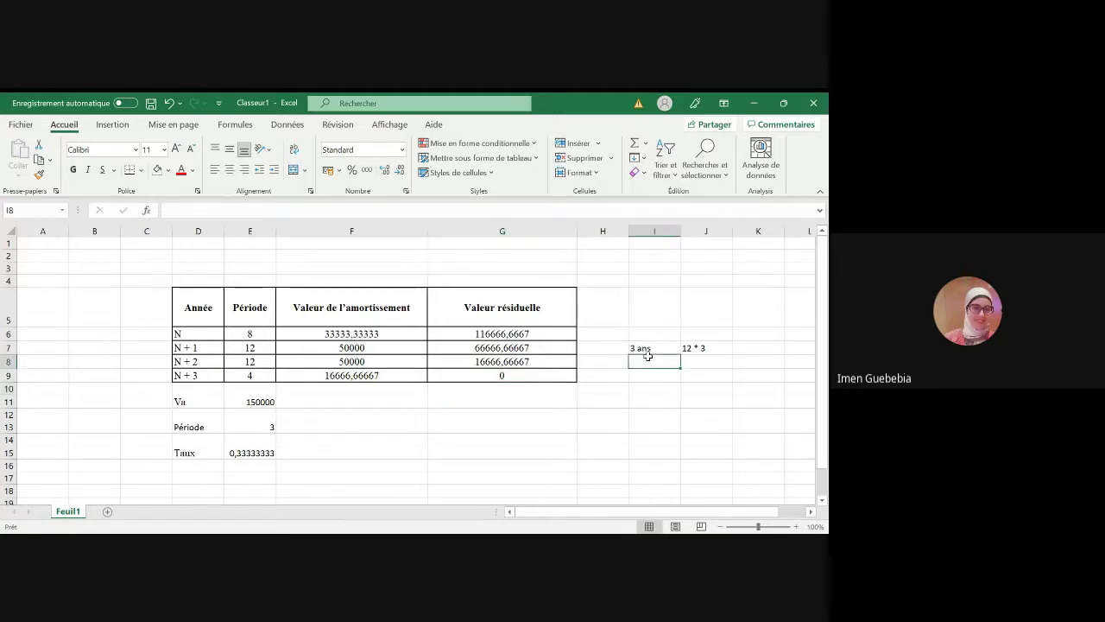
{"action": "left_click", "coordinate": [654, 349]}
{"action": "left_click_drag", "start_coordinate": [654, 349], "coordinate": [703, 348]}
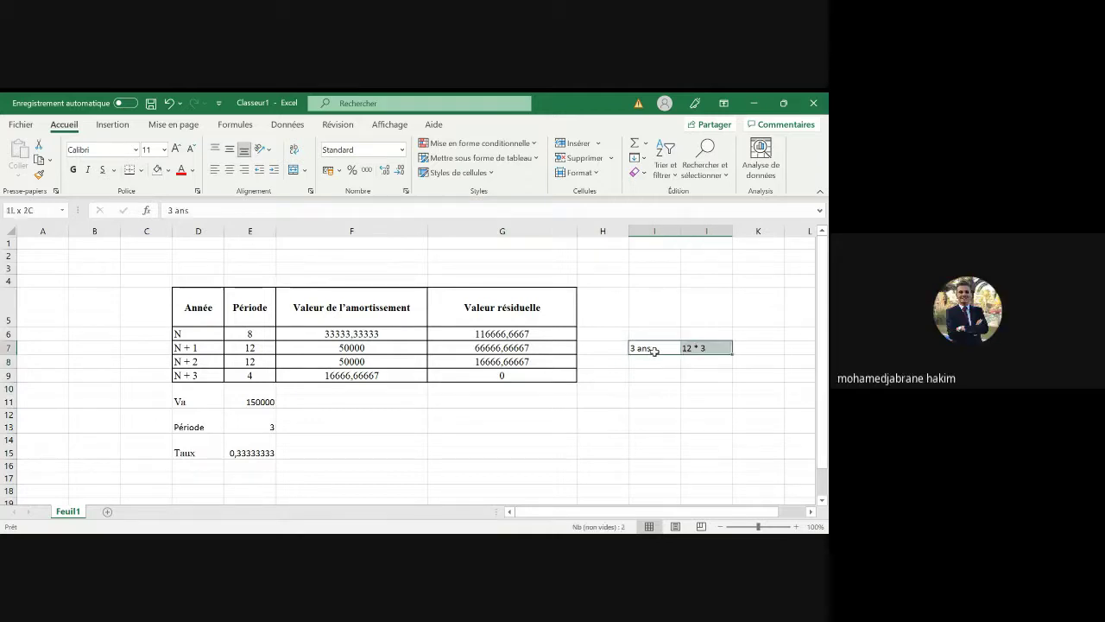
{"action": "key", "text": "Delete"}
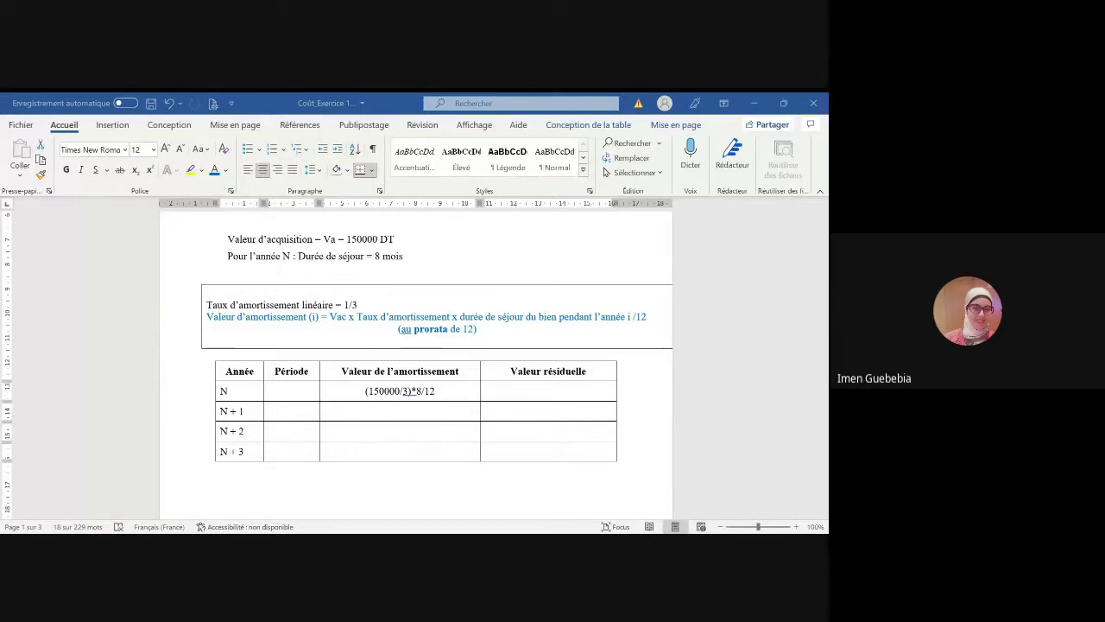
- Switch to the Word exercise document and paste the completed depreciation table above the partly filled one
{"action": "key", "text": "ctrl+v"}
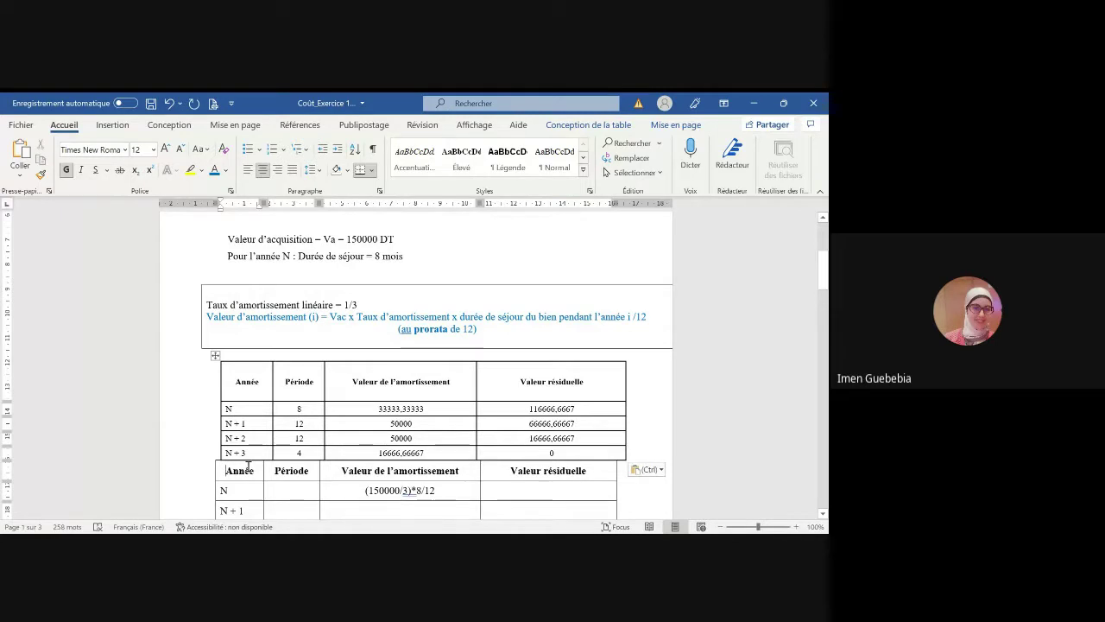
{"action": "left_click", "coordinate": [305, 418]}
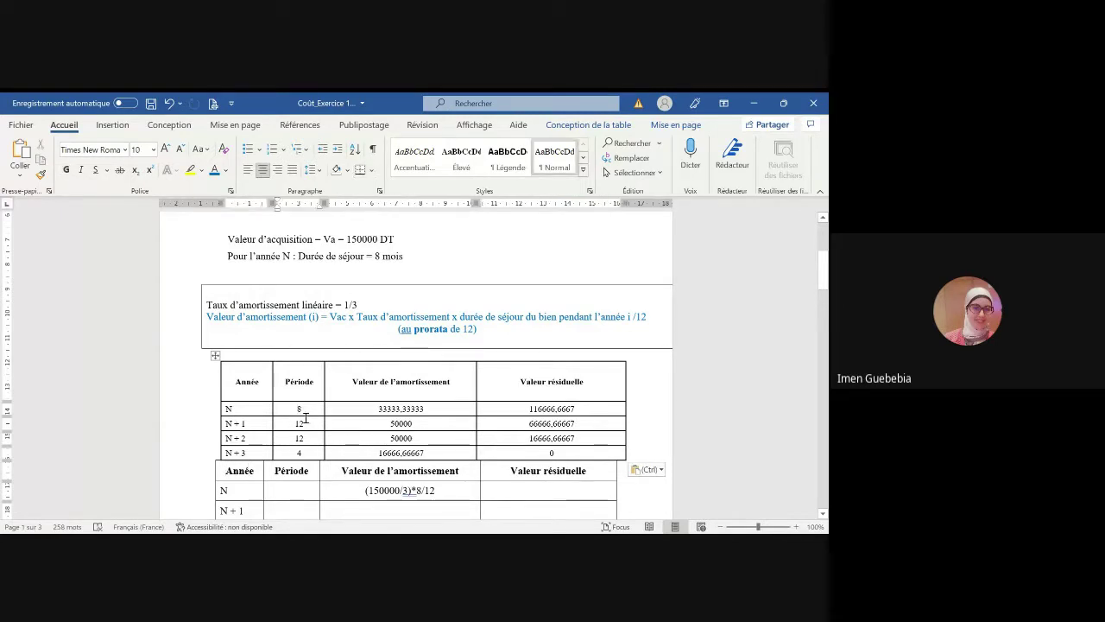
{"action": "double_click", "coordinate": [401, 423]}
{"action": "left_click", "coordinate": [231, 471]}
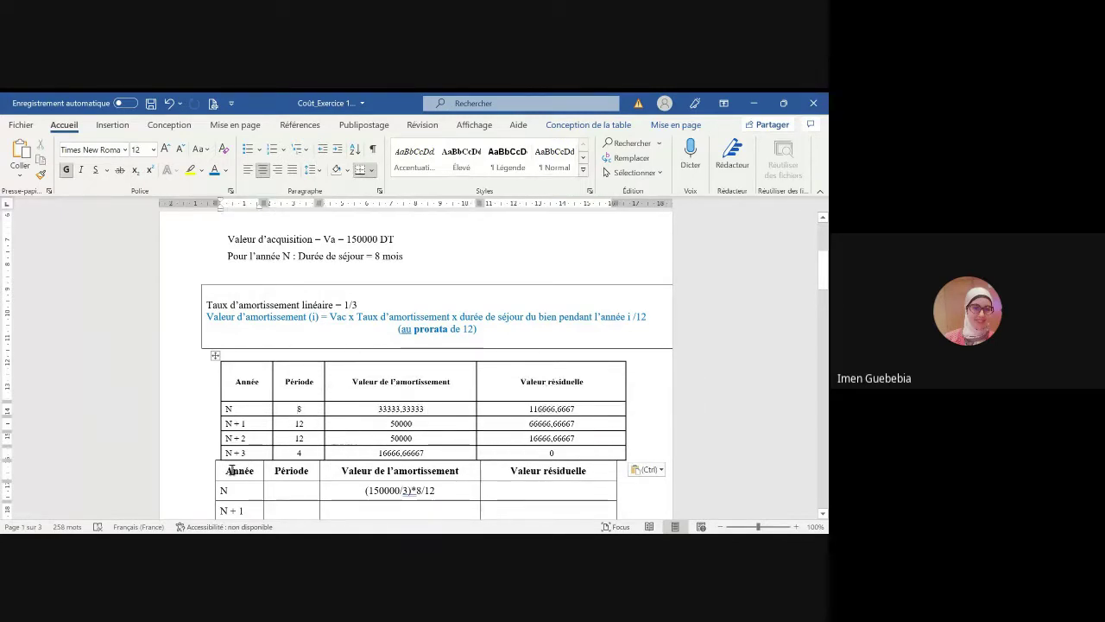
- Format "un coefficient fiscal" in the Modèle dégressif paragraph as bold blue text
{"action": "left_click_drag", "start_coordinate": [826, 277], "coordinate": [826, 348]}
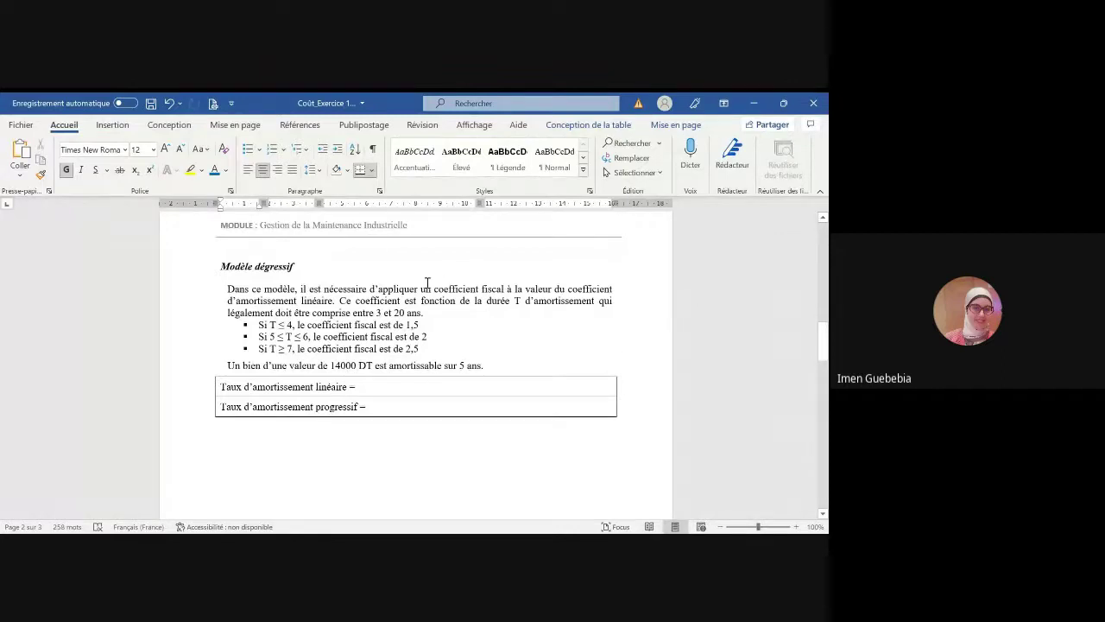
{"action": "left_click_drag", "start_coordinate": [424, 288], "coordinate": [504, 289]}
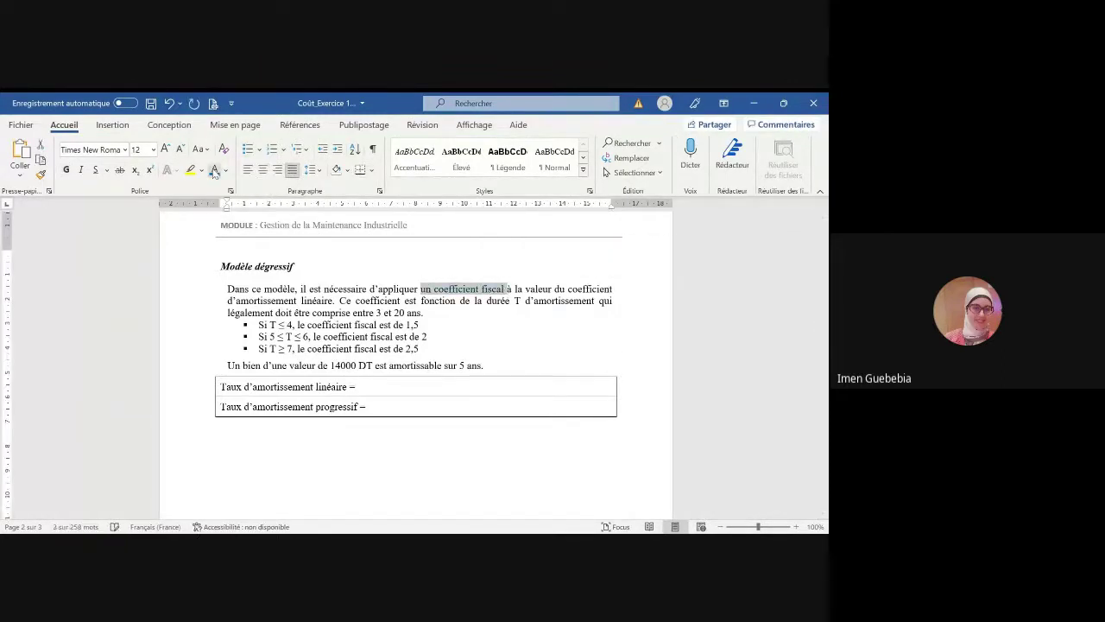
{"action": "left_click", "coordinate": [66, 169]}
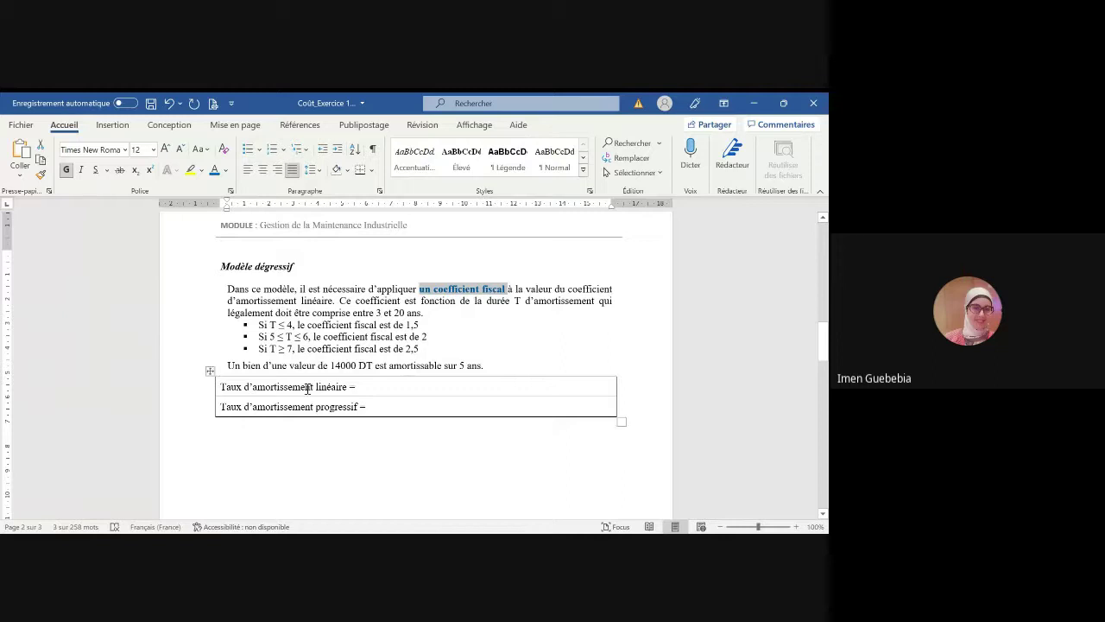
{"action": "left_click", "coordinate": [378, 390]}
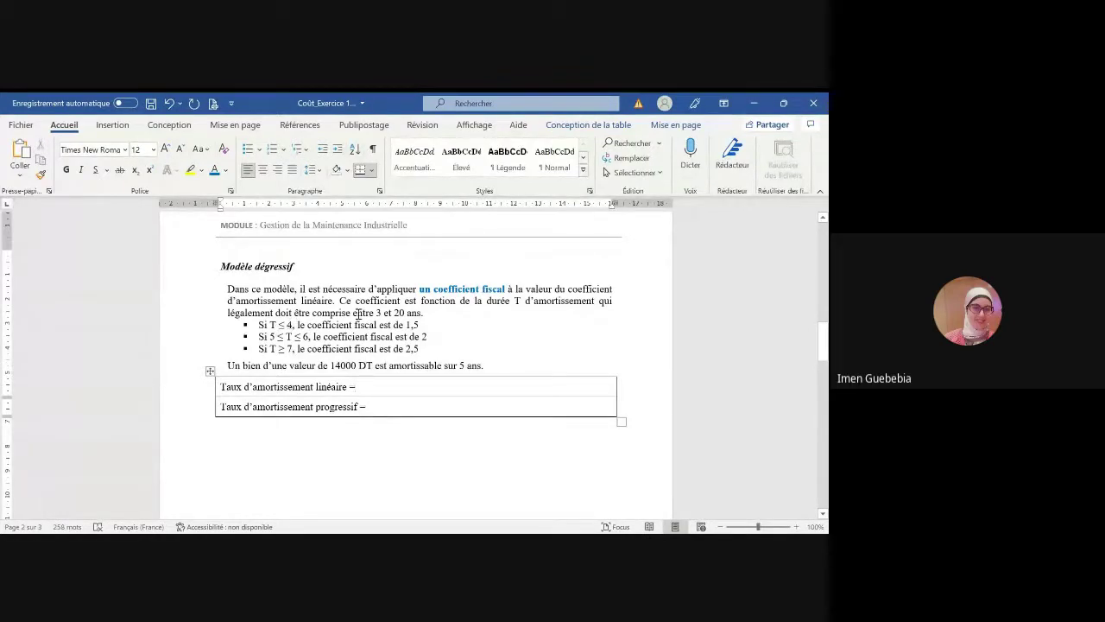
- Format the T ≤ 4 coefficient bullet as bold blue and copy its formatting to the 5 ≤ T ≤ 6 and T ≥ 7 bullets
{"action": "left_click", "coordinate": [518, 300]}
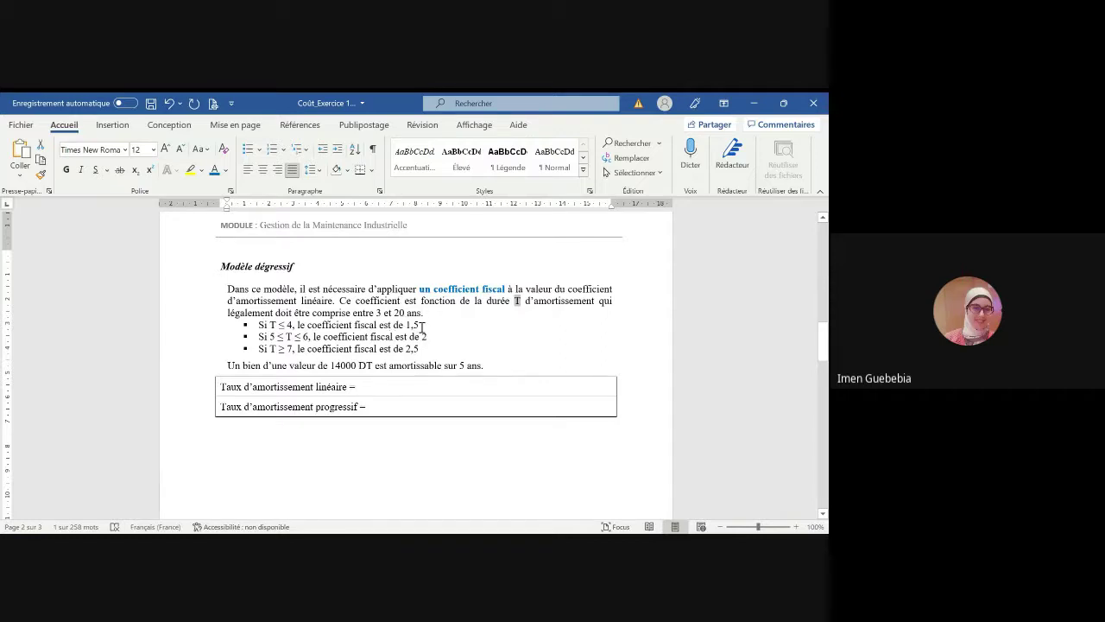
{"action": "left_click_drag", "start_coordinate": [421, 327], "coordinate": [259, 327]}
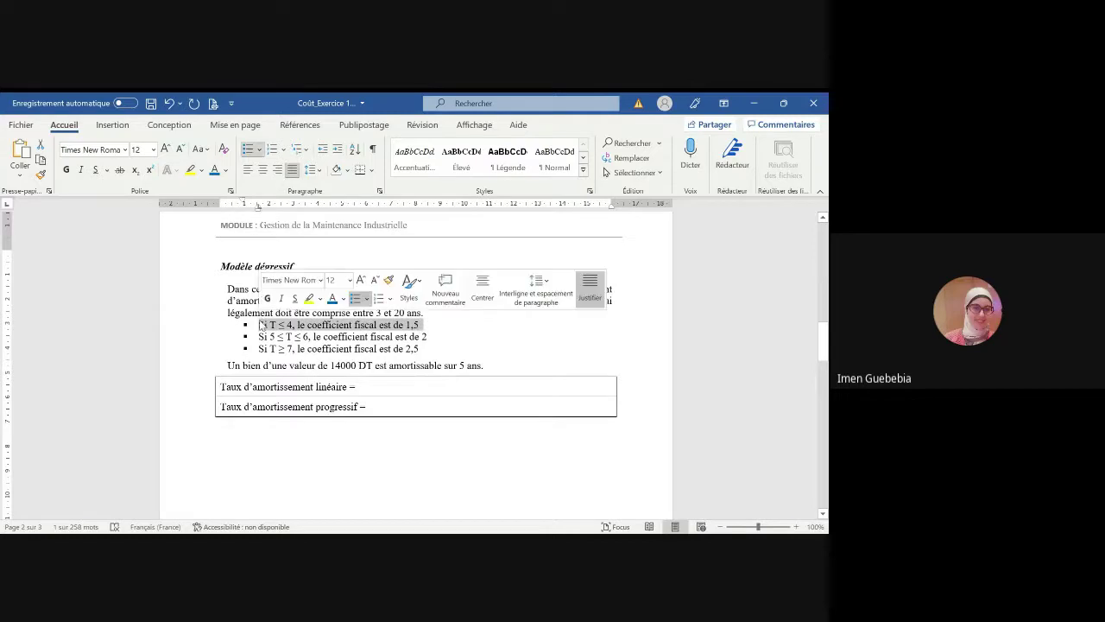
{"action": "left_click", "coordinate": [66, 171]}
{"action": "left_click", "coordinate": [40, 174]}
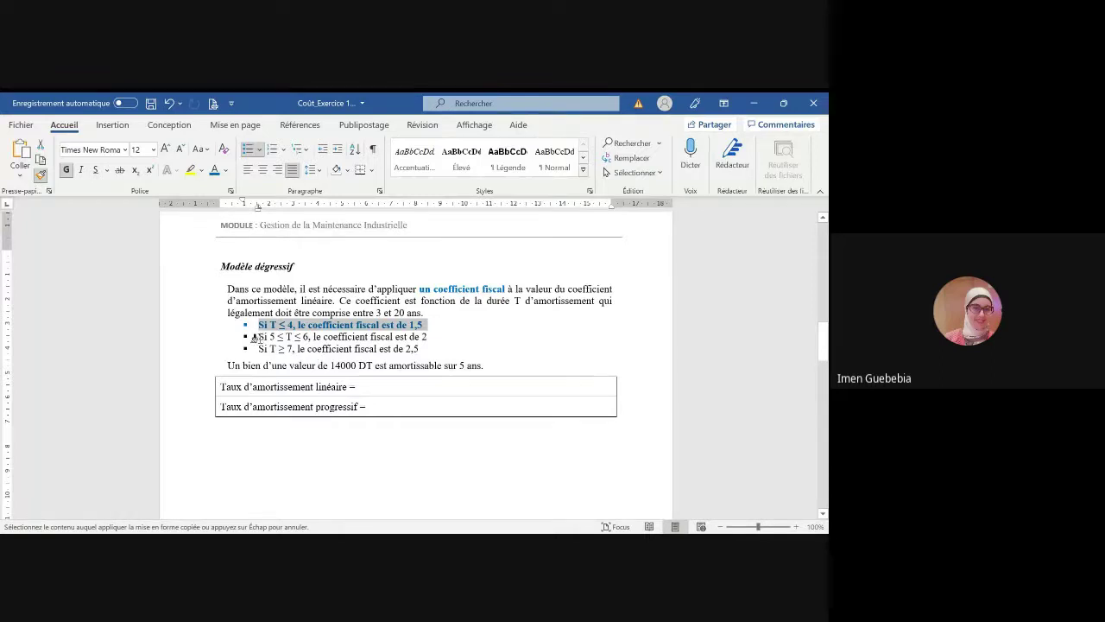
{"action": "left_click_drag", "start_coordinate": [253, 337], "coordinate": [437, 342]}
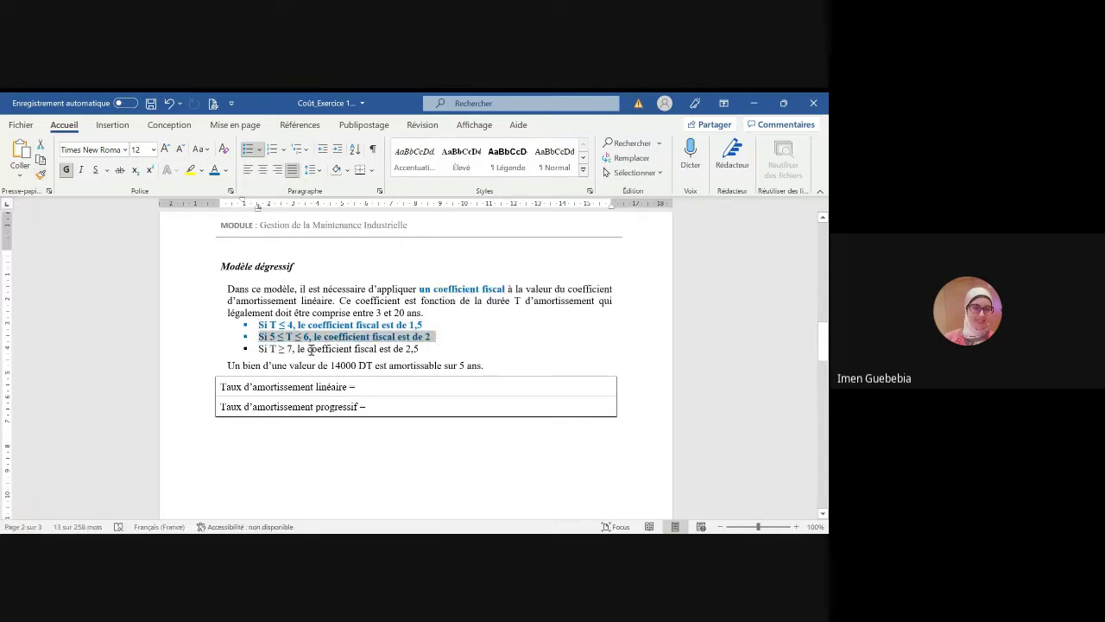
{"action": "left_click", "coordinate": [42, 175]}
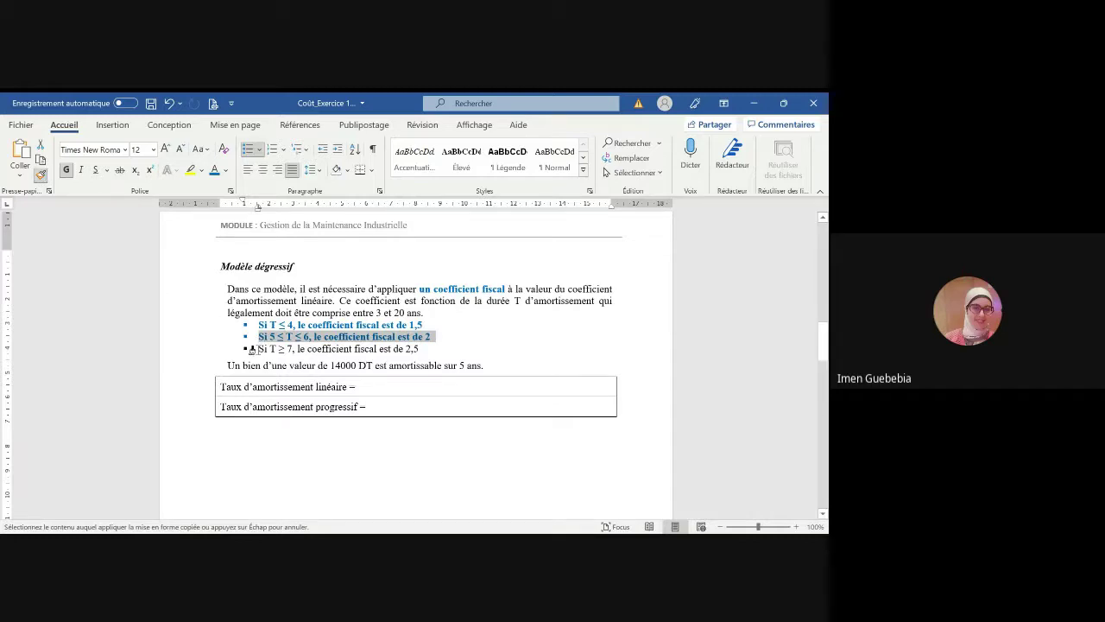
{"action": "mouse_move", "coordinate": [253, 348]}
{"action": "left_mouse_down"}
{"action": "mouse_move", "coordinate": [420, 335]}
{"action": "mouse_move", "coordinate": [424, 349]}
{"action": "left_mouse_up"}
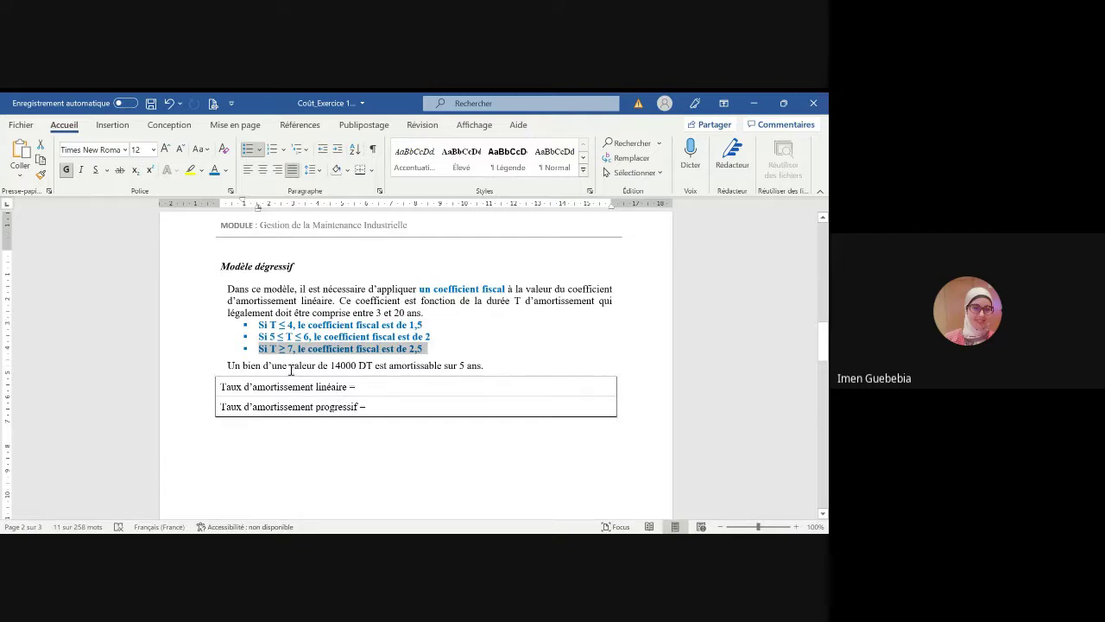
- Format the sentence "Un bien d'une valeur de 14000 DT est amortissable sur 5 ans." as bold red text
{"action": "left_click_drag", "start_coordinate": [228, 365], "coordinate": [389, 366]}
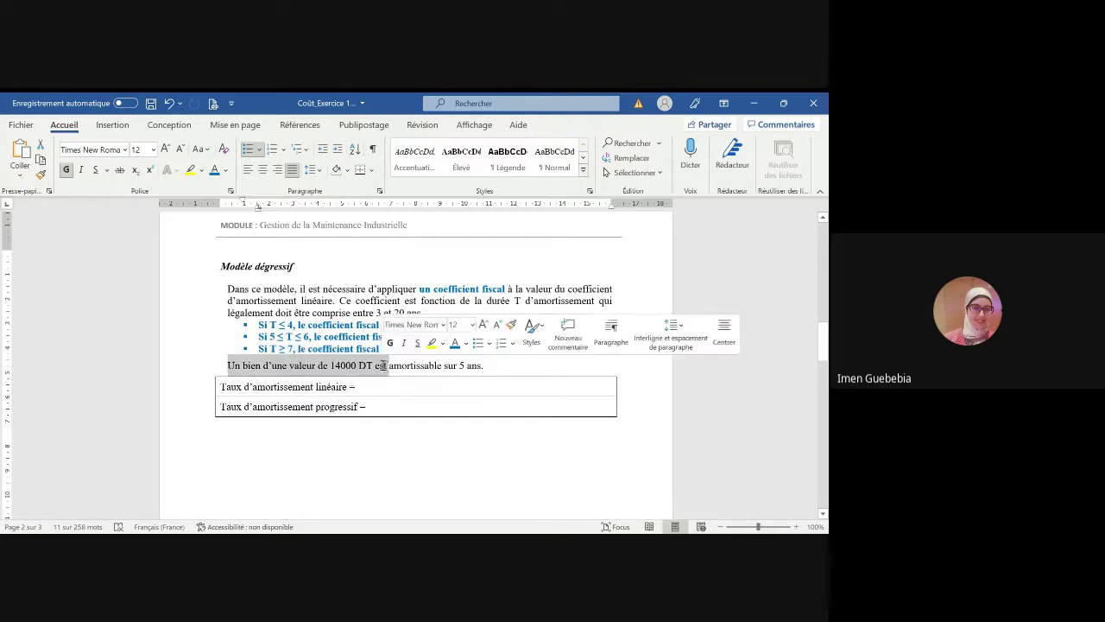
{"action": "key", "text": "shift+Right"}
{"action": "key", "text": "shift+Right"}
{"action": "key", "text": "shift+Right"}
{"action": "key", "text": "shift+Right"}
{"action": "key", "text": "shift+Right"}
{"action": "key", "text": "shift+Right"}
{"action": "key", "text": "shift+Right"}
{"action": "key", "text": "shift+Right"}
{"action": "key", "text": "shift+Right"}
{"action": "key", "text": "shift+Right"}
{"action": "key", "text": "shift+Right"}
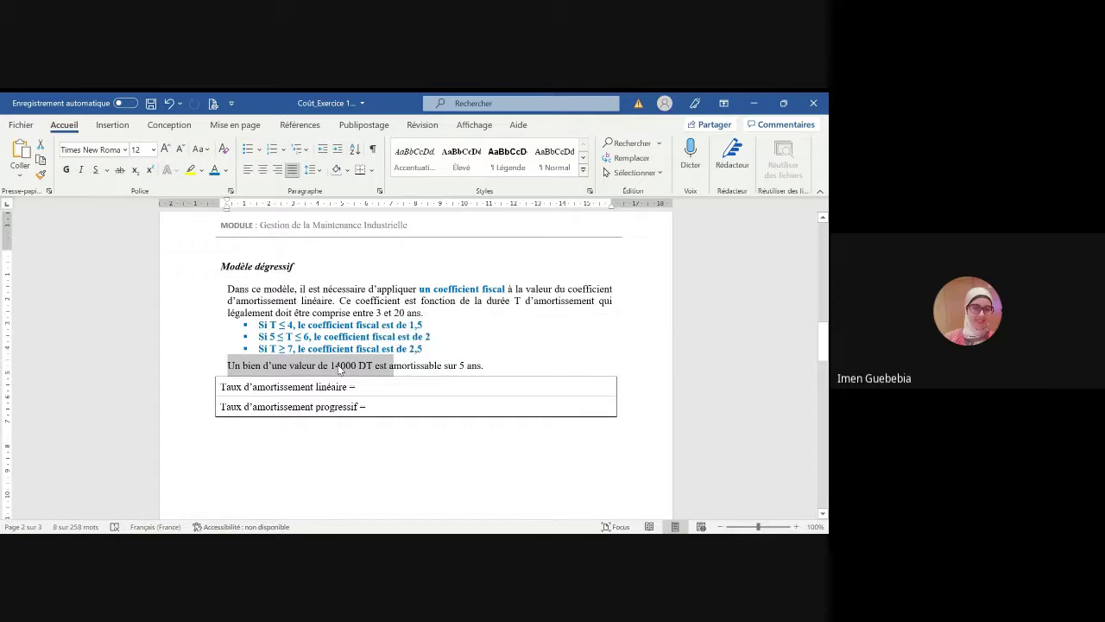
{"action": "key", "text": "shift+Right"}
{"action": "key", "text": "shift+Right"}
{"action": "key", "text": "shift+Right"}
{"action": "key", "text": "shift+Right"}
{"action": "key", "text": "shift+Right"}
{"action": "key", "text": "shift+Right"}
{"action": "key", "text": "shift+Right"}
{"action": "key", "text": "shift+Right"}
{"action": "key", "text": "shift+Right"}
{"action": "key", "text": "shift+Right"}
{"action": "key", "text": "shift+Right"}
{"action": "key", "text": "shift+Right"}
{"action": "key", "text": "shift+Right"}
{"action": "key", "text": "shift+Right"}
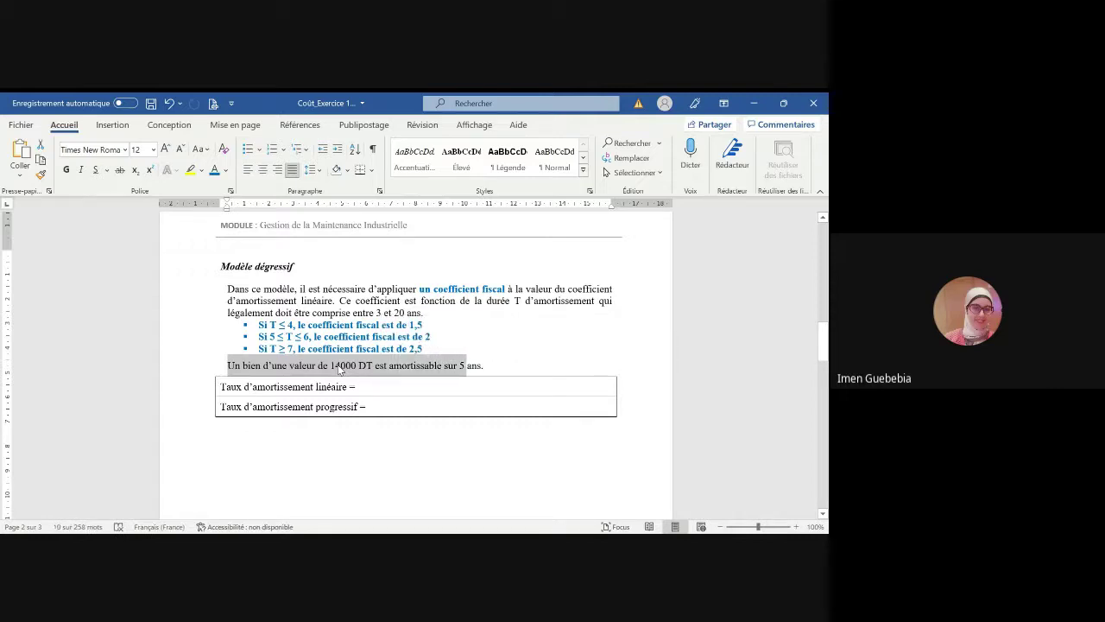
{"action": "left_click", "coordinate": [225, 170]}
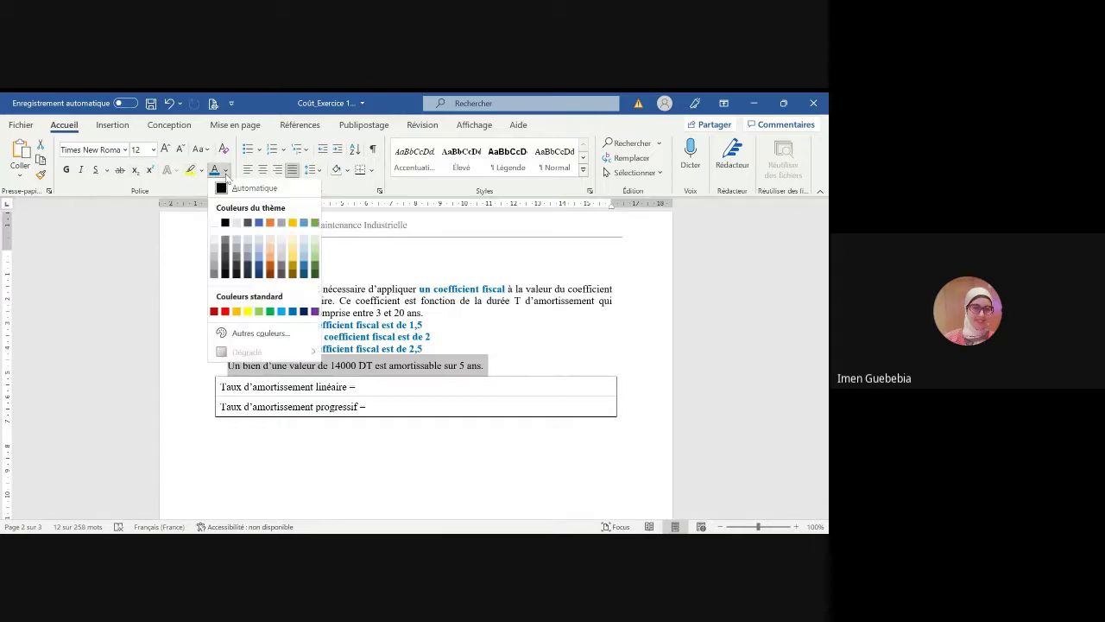
{"action": "left_click", "coordinate": [224, 312]}
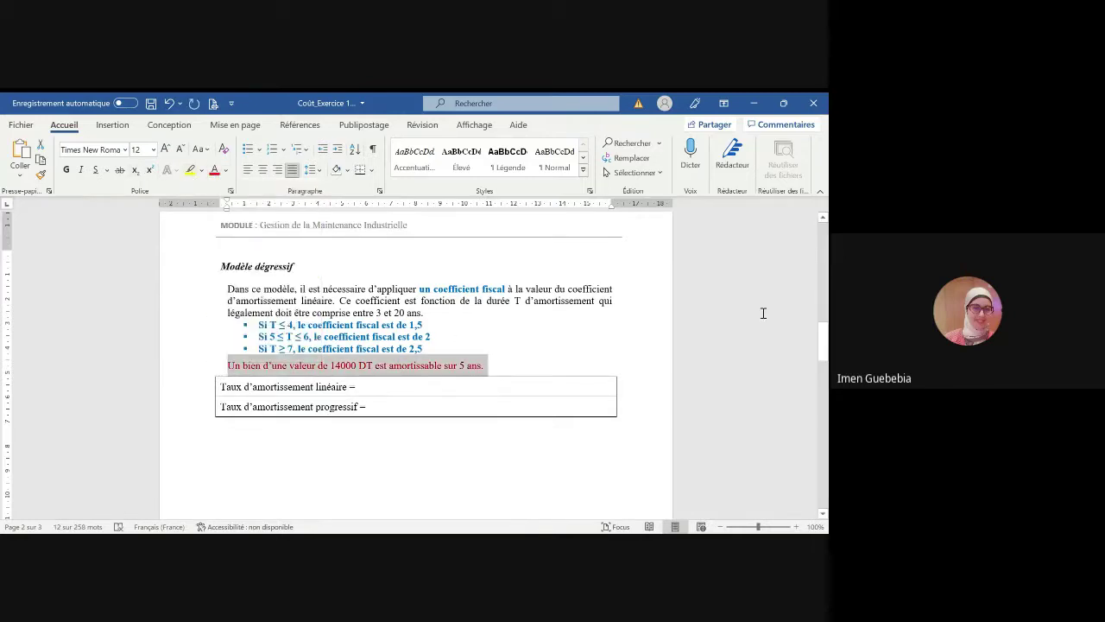
{"action": "left_click", "coordinate": [65, 169]}
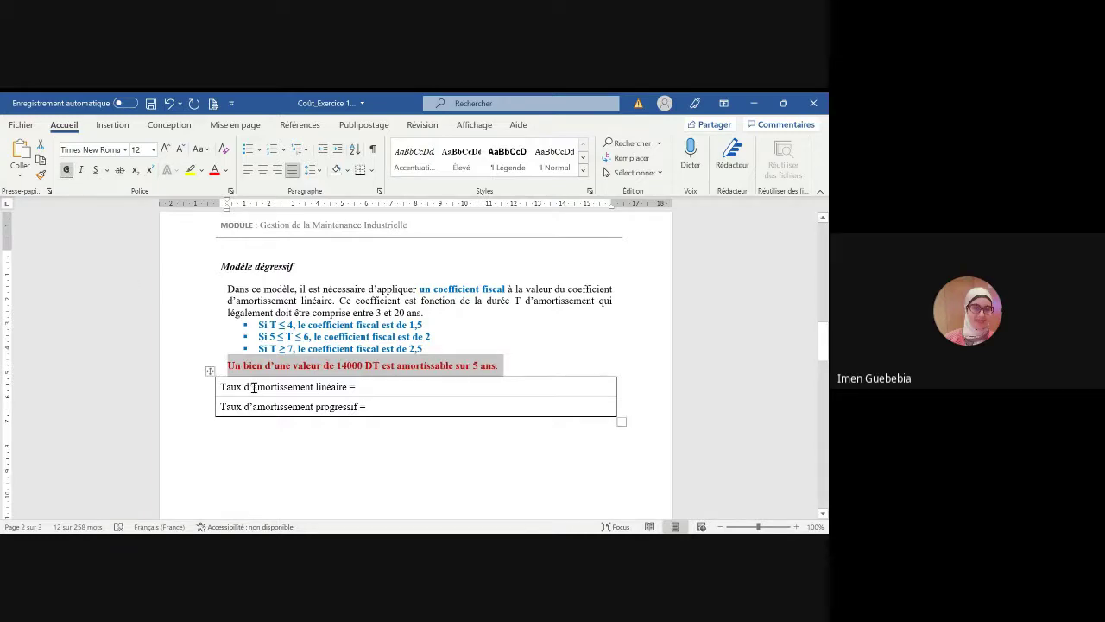
{"action": "left_click", "coordinate": [373, 393]}
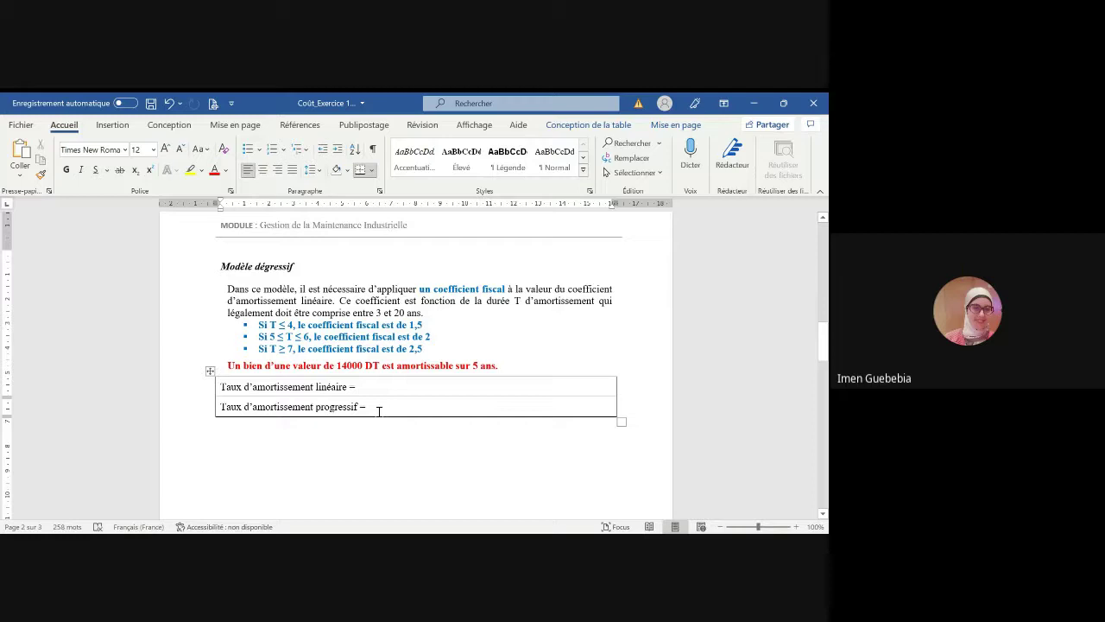
{"action": "left_click_drag", "start_coordinate": [378, 411], "coordinate": [313, 370]}
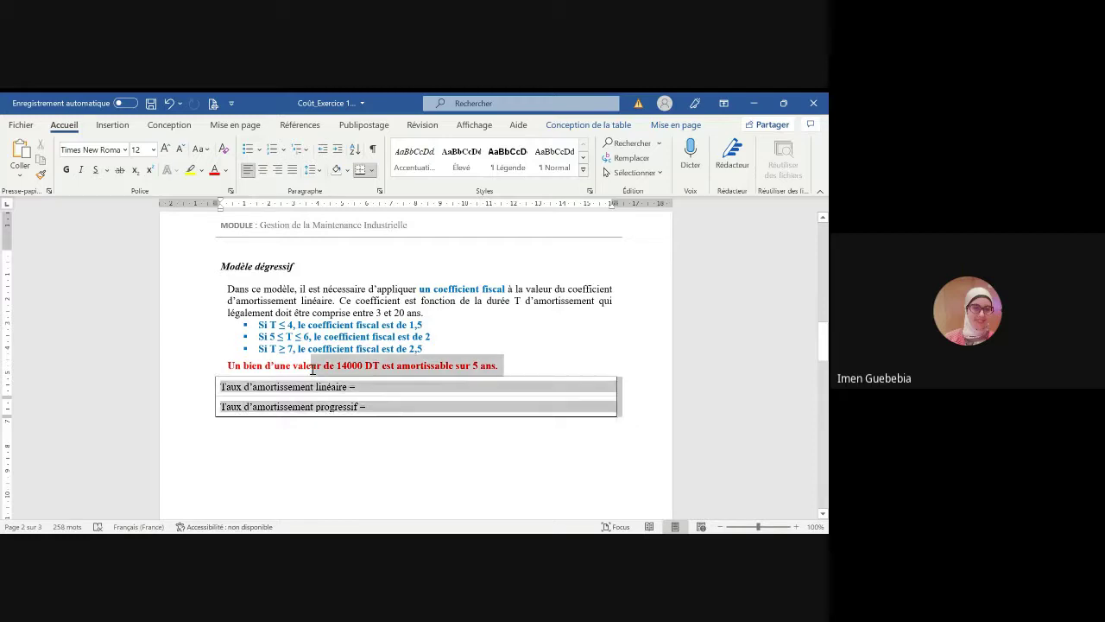
{"action": "left_click", "coordinate": [313, 369]}
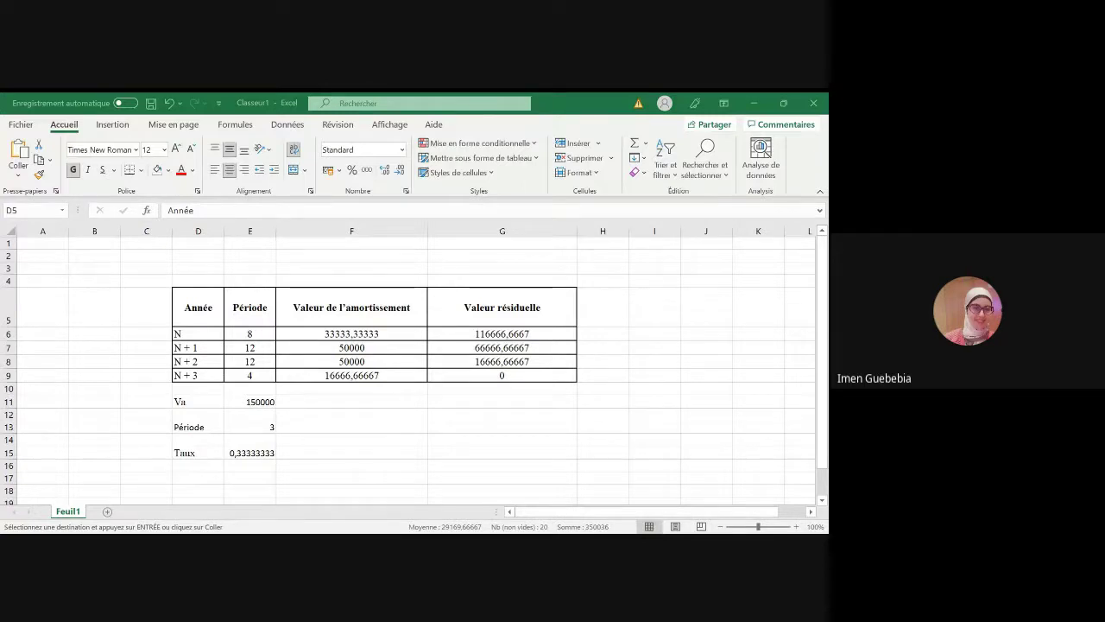
- Switch to the Excel workbook, add a new sheet and paste the image of the Modèle dégressif exercise into it
{"action": "key", "text": "Escape"}
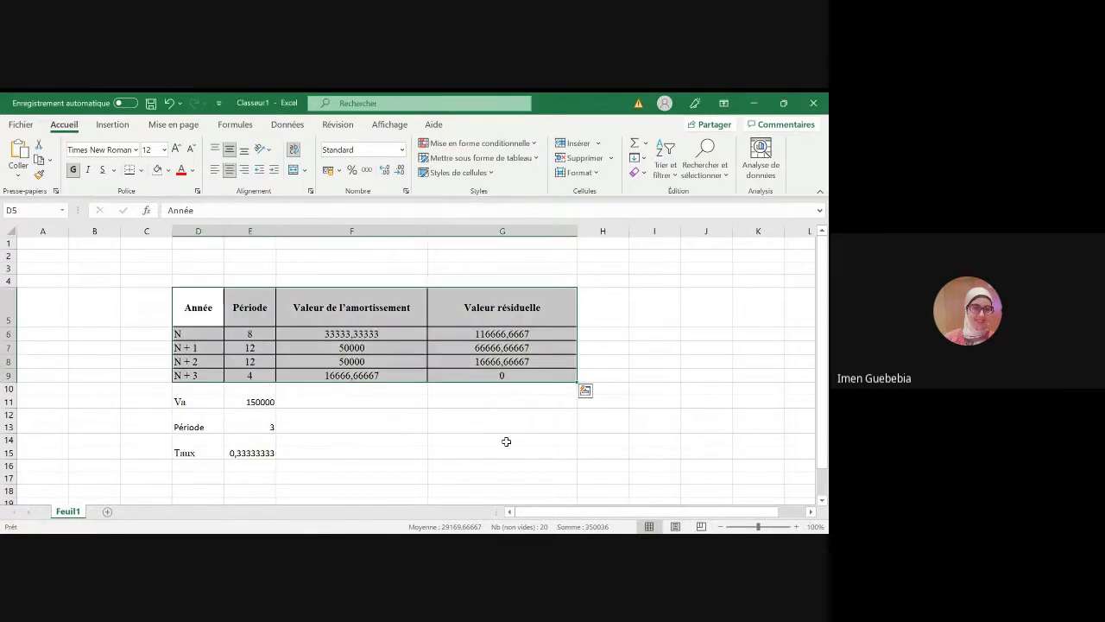
{"action": "left_click", "coordinate": [108, 512]}
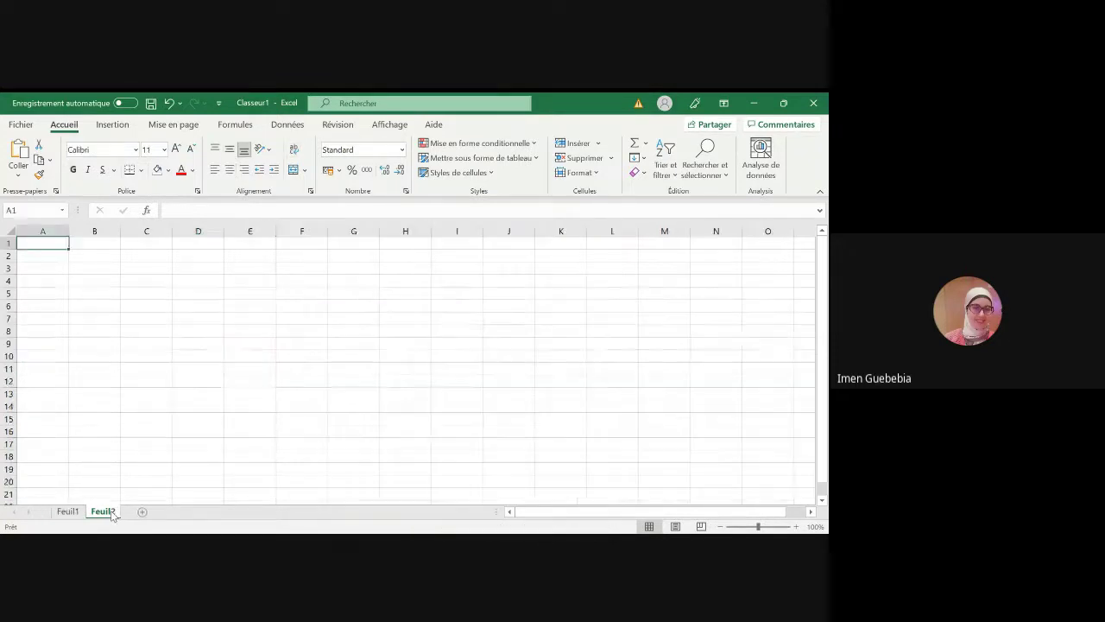
{"action": "key", "text": "ctrl+v"}
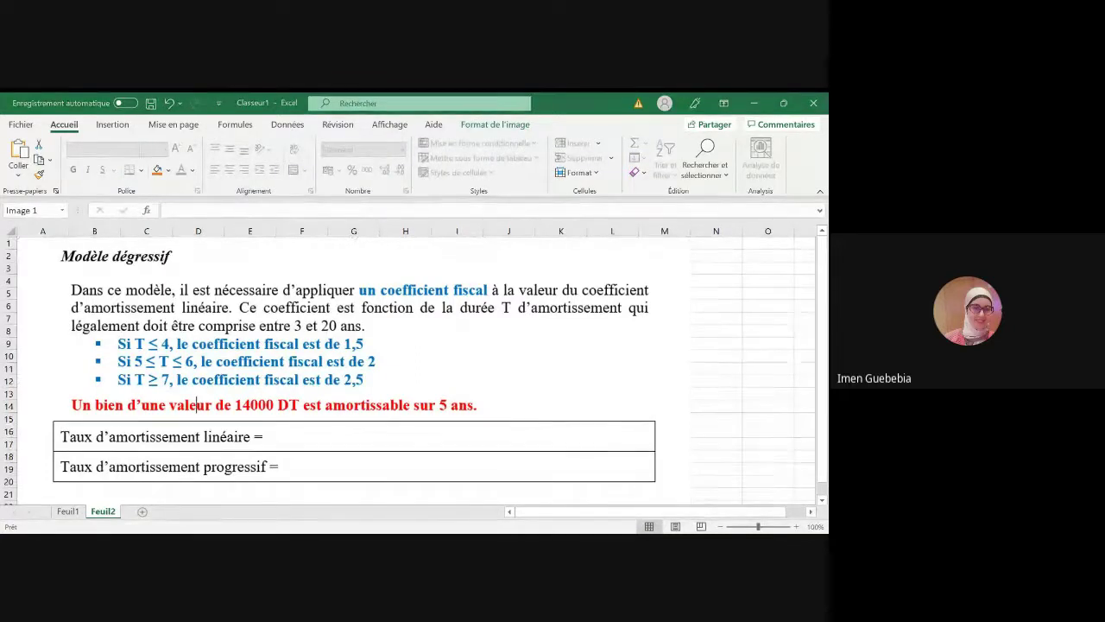
- Shrink the pasted exercise image on Feuil2 to cover about cells A1 to F11
{"action": "scroll", "coordinate": [783, 441], "scroll_direction": "down", "scroll_amount": 1}
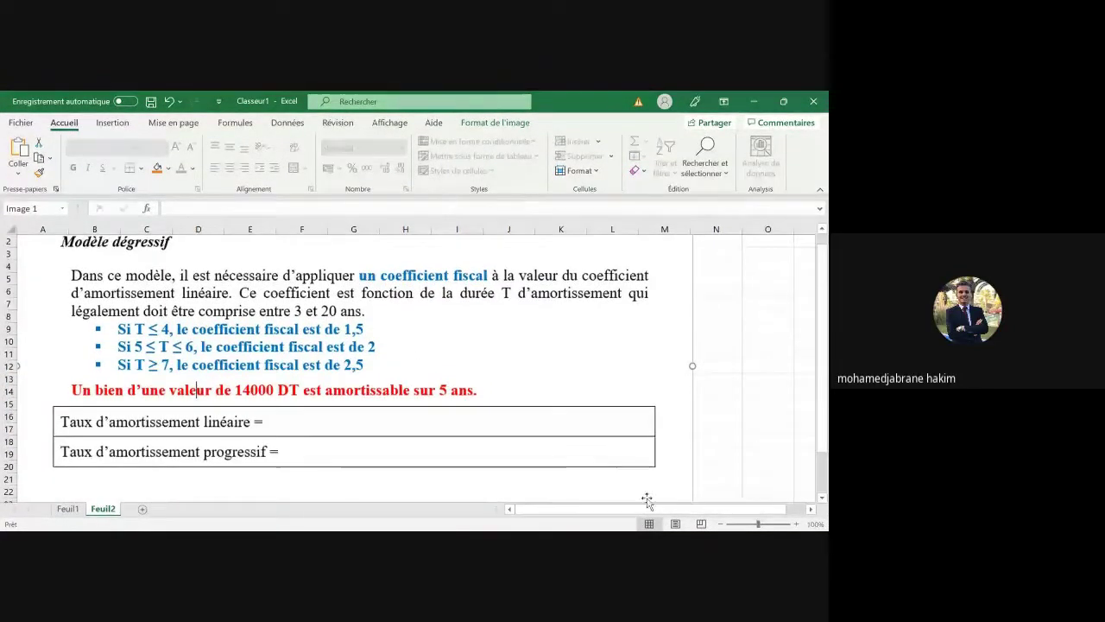
{"action": "left_click", "coordinate": [822, 498]}
{"action": "scroll", "coordinate": [823, 498], "scroll_direction": "down", "scroll_amount": 3}
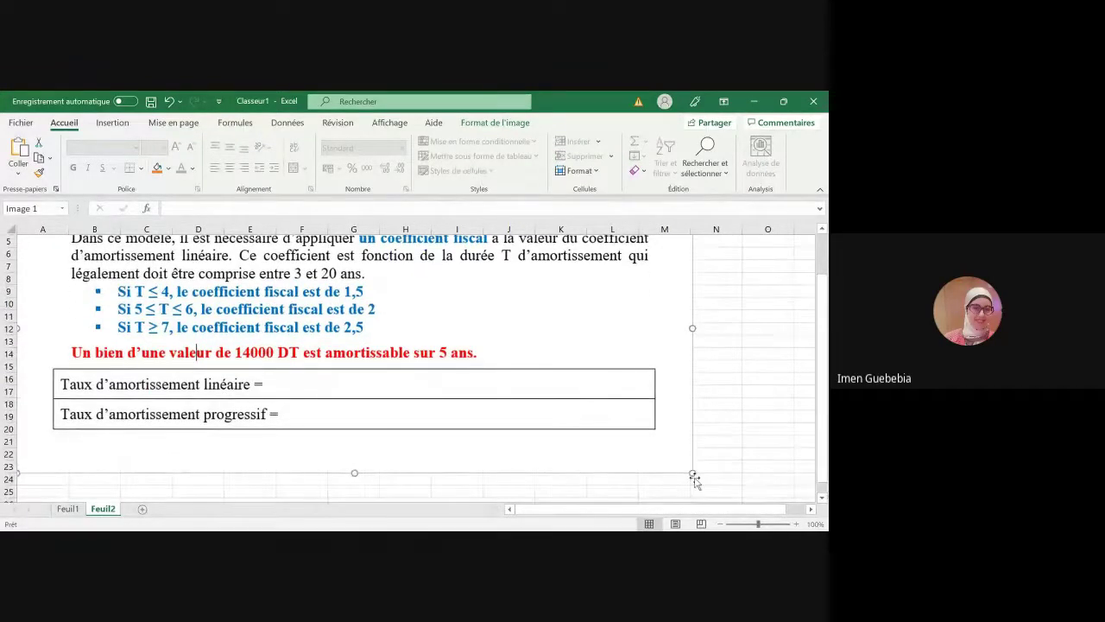
{"action": "left_click_drag", "start_coordinate": [623, 425], "coordinate": [325, 315]}
{"action": "scroll", "coordinate": [826, 281], "scroll_direction": "up", "scroll_amount": 2}
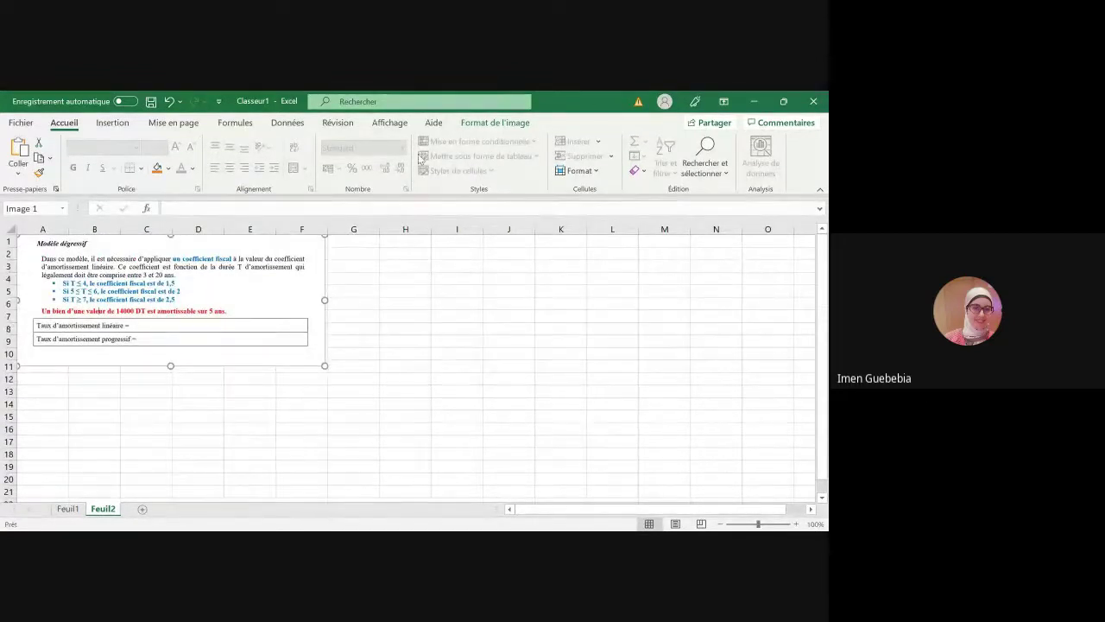
- Label cell G2 as Vaq and enter 14000 beside it in H2
{"action": "left_click", "coordinate": [369, 253]}
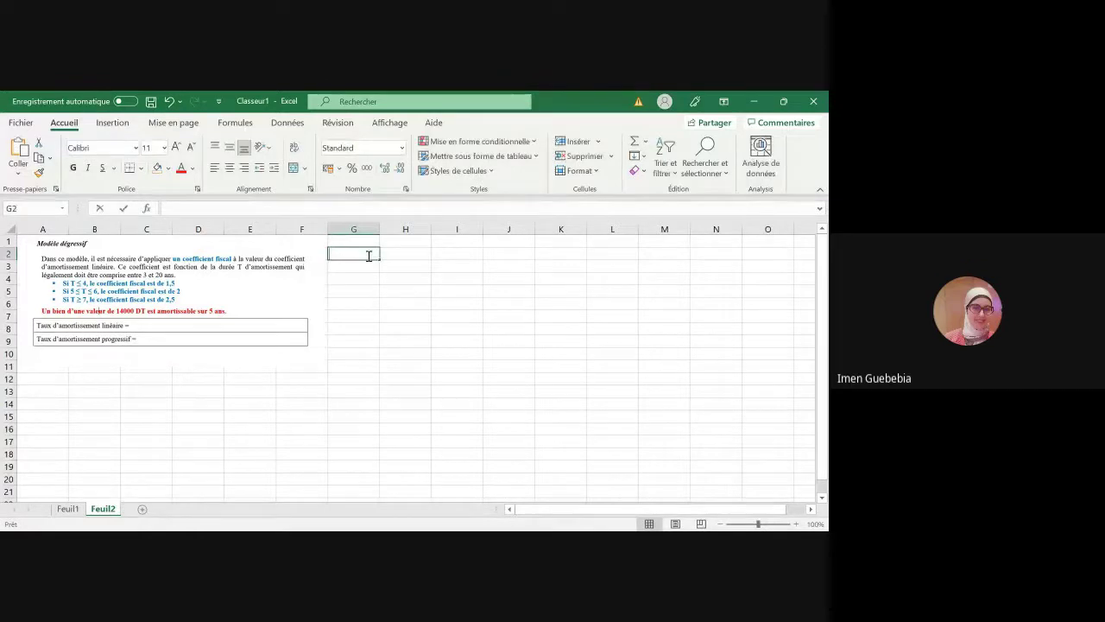
{"action": "type", "text": "Vaq"}
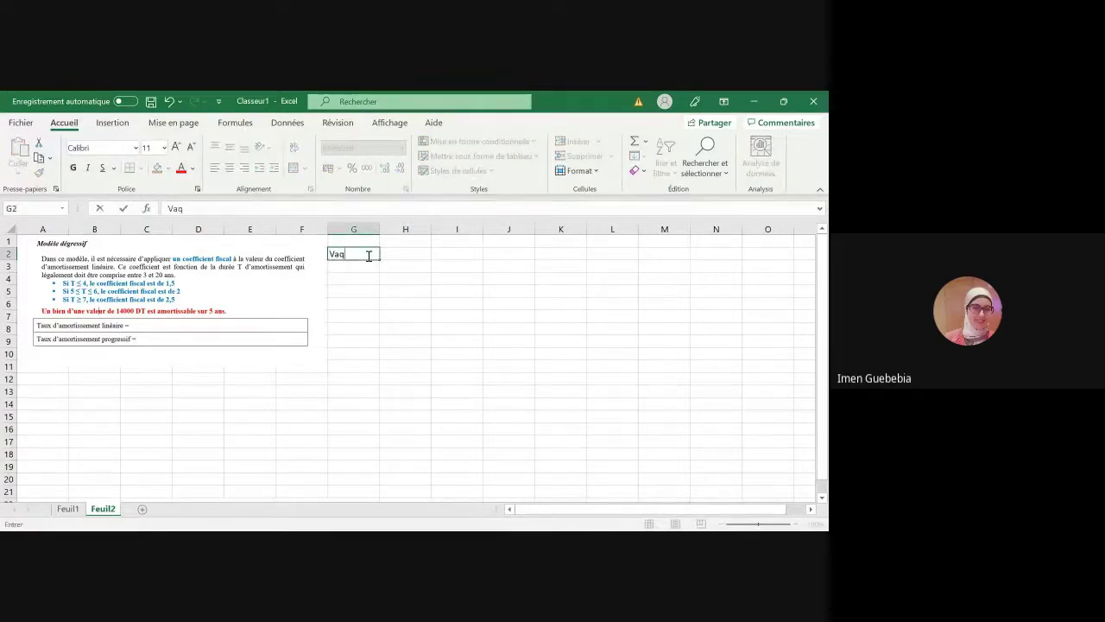
{"action": "key", "text": "Tab"}
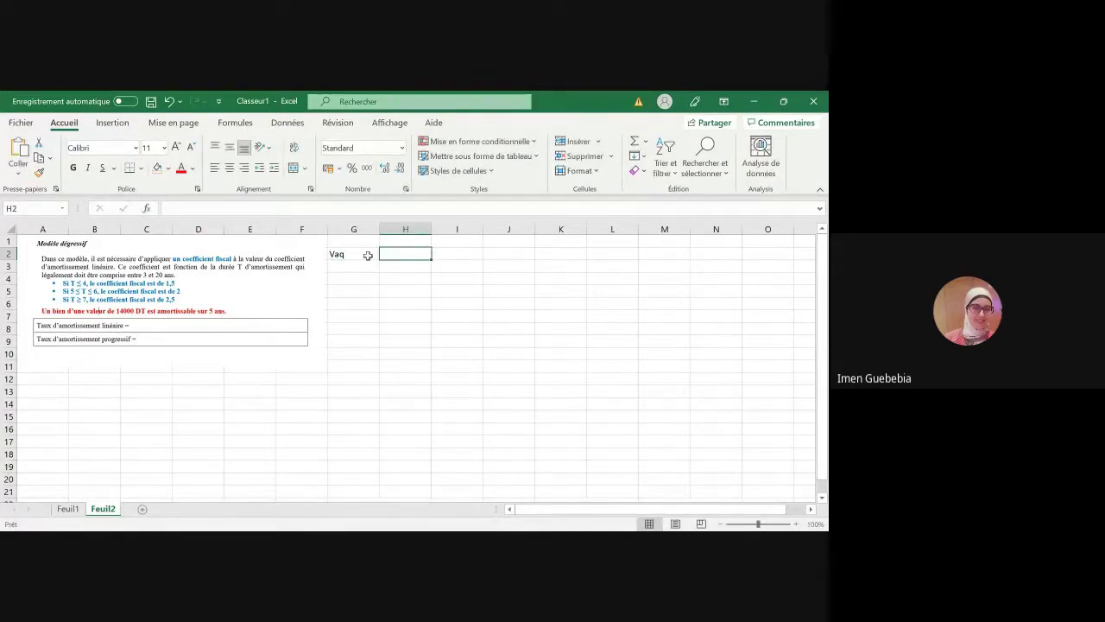
{"action": "type", "text": "14"}
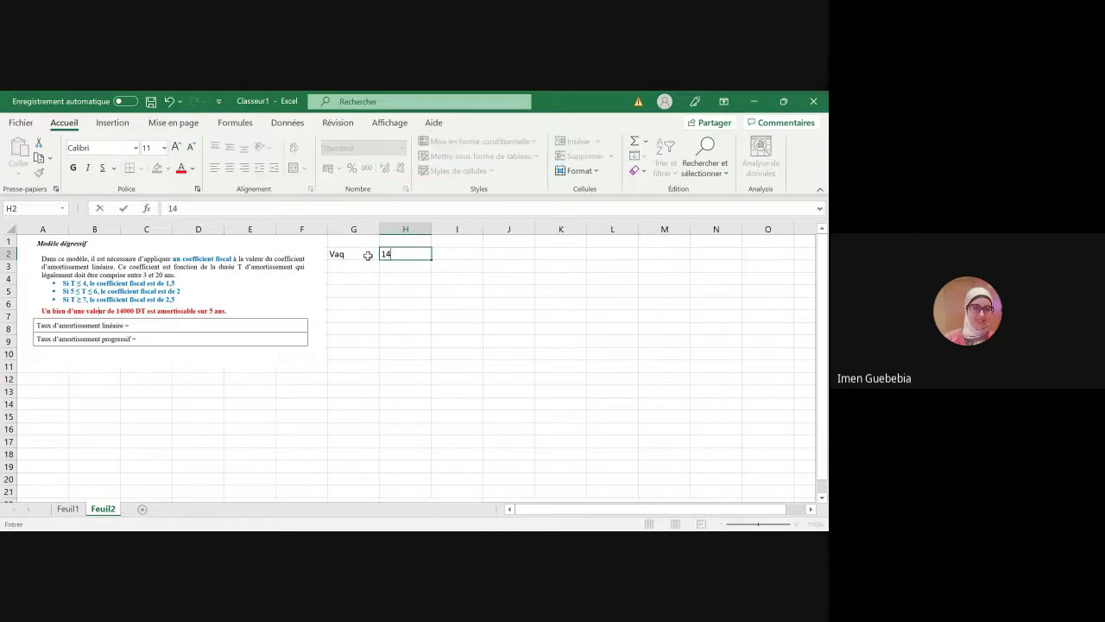
{"action": "type", "text": "000"}
- Label cell G3 as TL and calculate the linear rate in H3 with =1/5
{"action": "left_click", "coordinate": [364, 264]}
{"action": "type", "text": "T"}
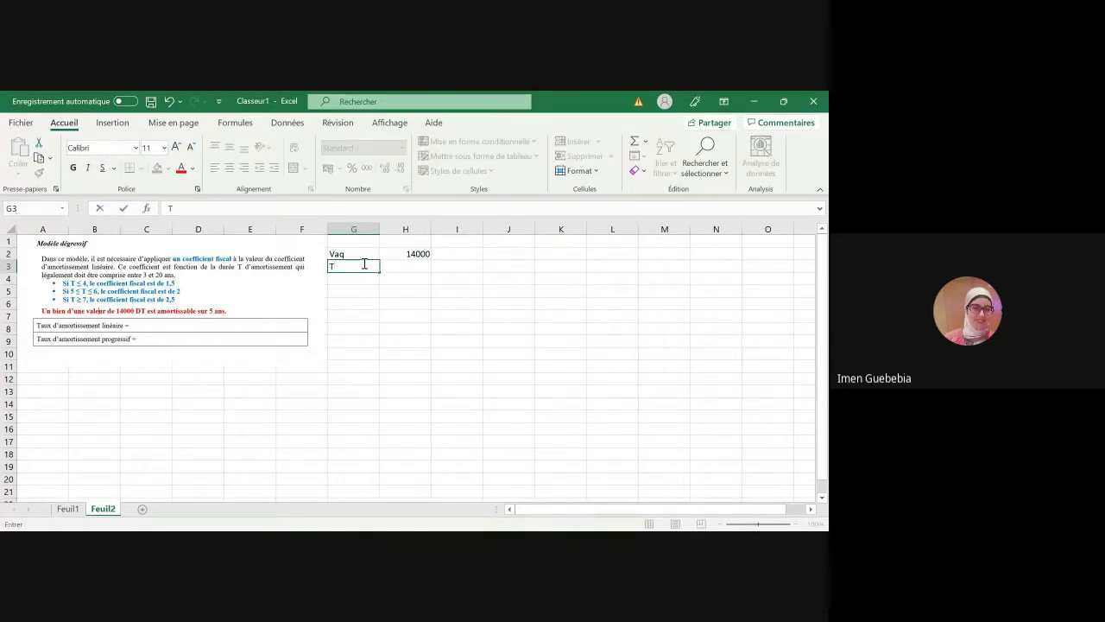
{"action": "type", "text": "L"}
{"action": "left_click", "coordinate": [418, 265]}
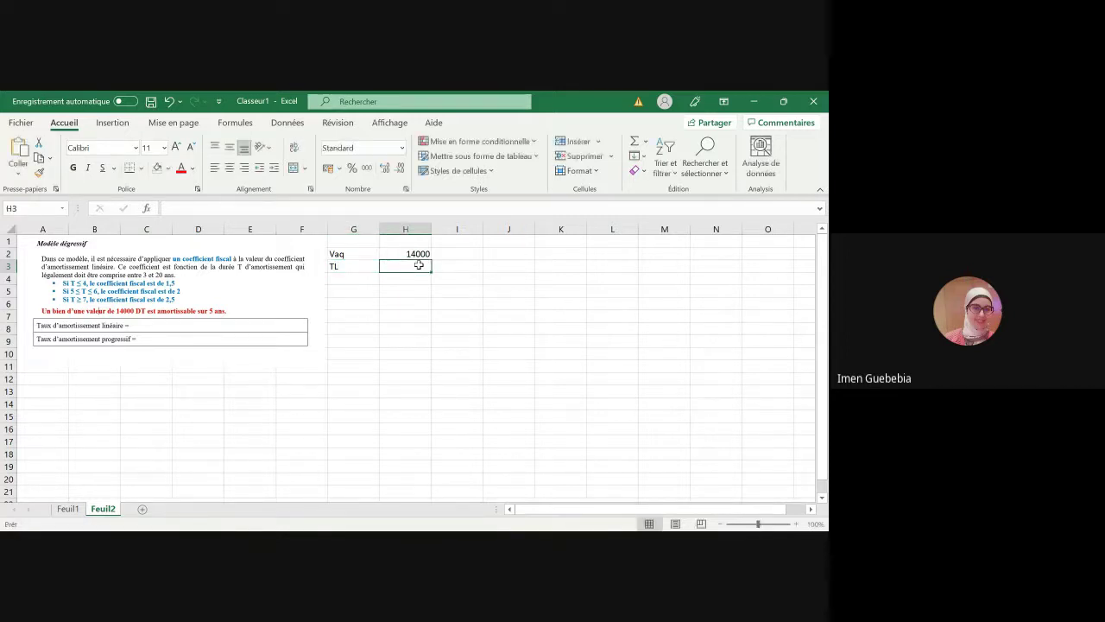
{"action": "type", "text": "=1/"}
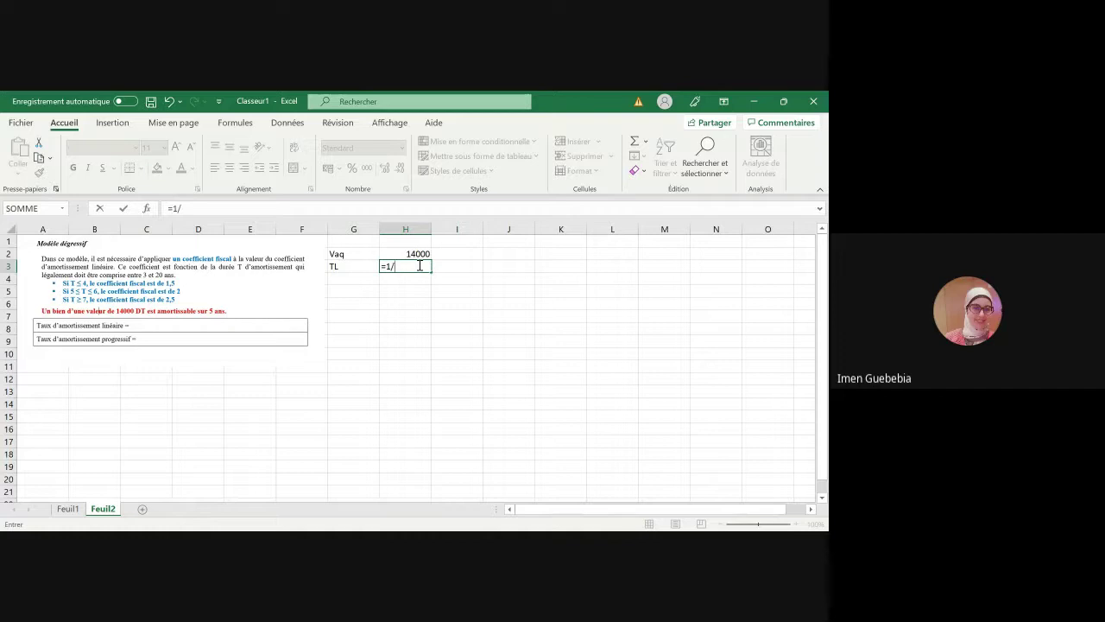
{"action": "type", "text": "5"}
{"action": "key", "text": "Return"}
- Insert blank cells above the TL entry, then label G3 as T and enter 5 in H3
{"action": "left_click", "coordinate": [361, 269]}
{"action": "key", "text": "shift+Right"}
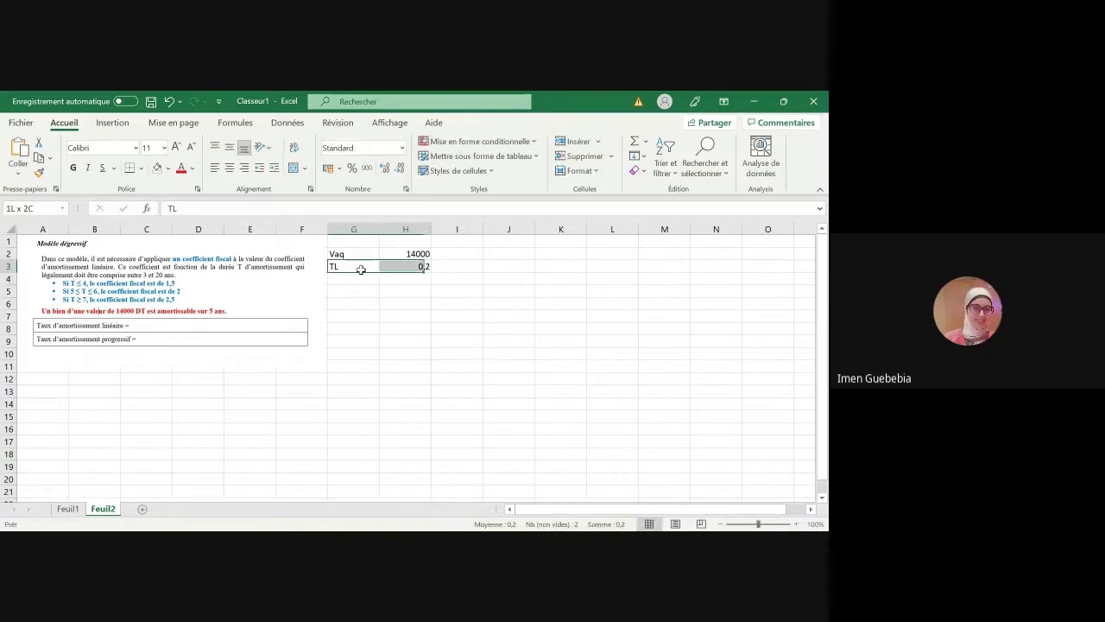
{"action": "left_click", "coordinate": [576, 141]}
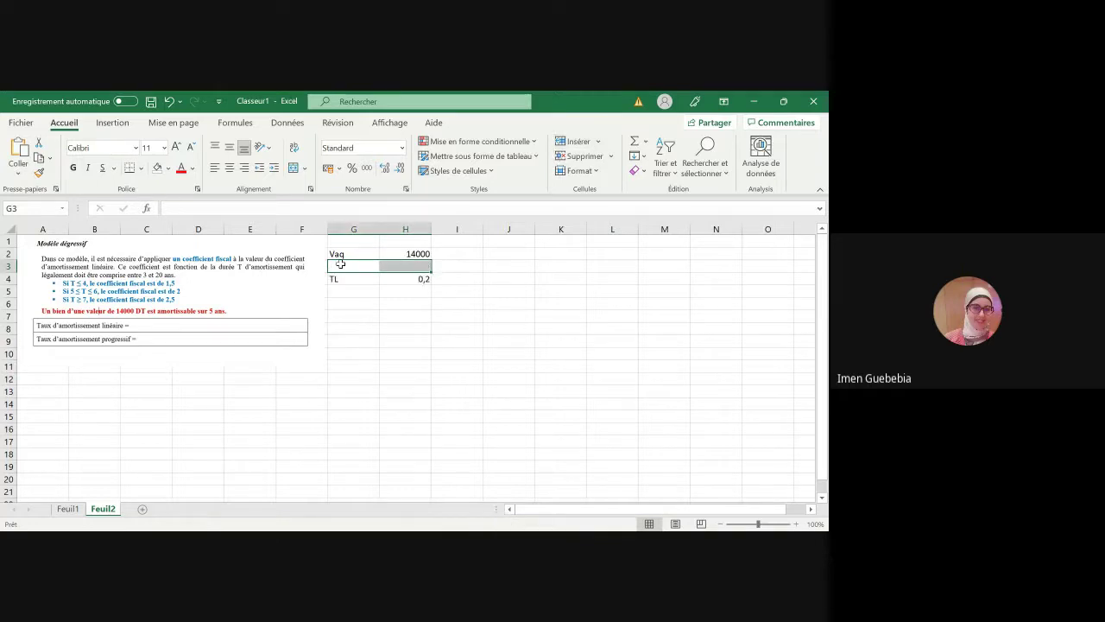
{"action": "left_click", "coordinate": [339, 266]}
{"action": "type", "text": "TL"}
{"action": "key", "text": "Tab"}
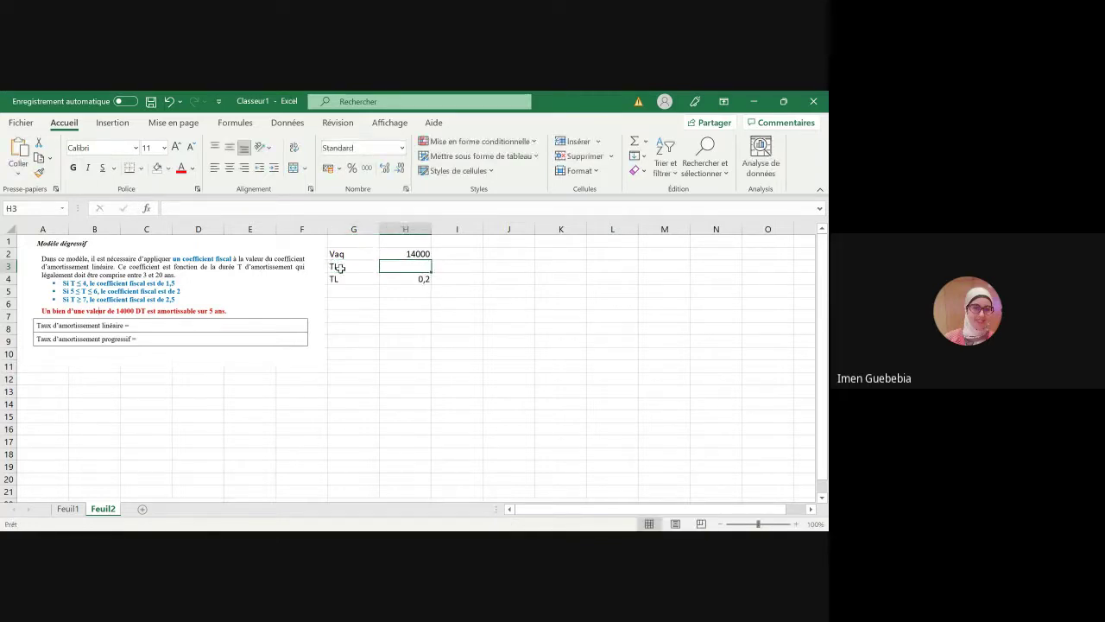
{"action": "left_click", "coordinate": [340, 268]}
{"action": "type", "text": "T"}
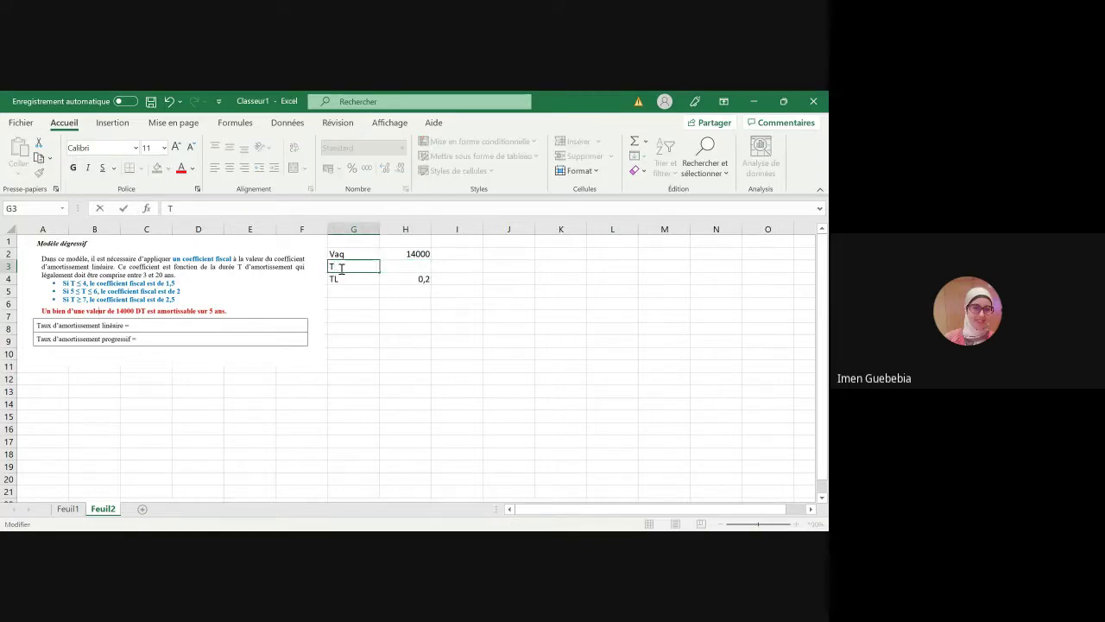
{"action": "left_click", "coordinate": [398, 266]}
{"action": "type", "text": "5"}
{"action": "key", "text": "Return"}
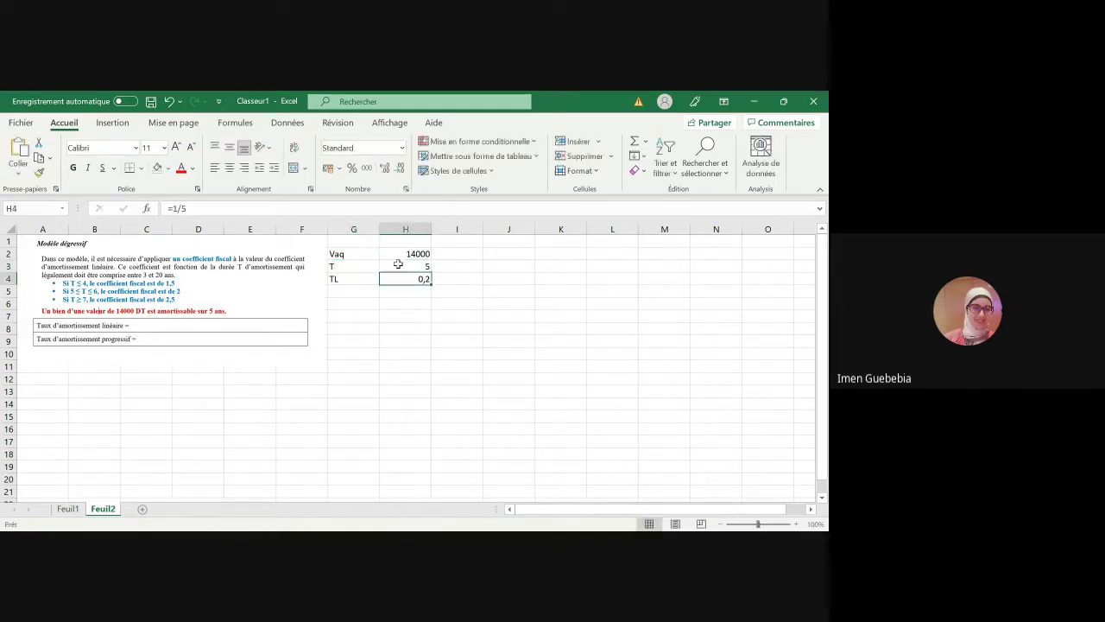
- Label cell G5 as Td and calculate the declining rate in H5 with =H4*2
{"action": "left_click", "coordinate": [364, 292]}
{"action": "type", "text": "T"}
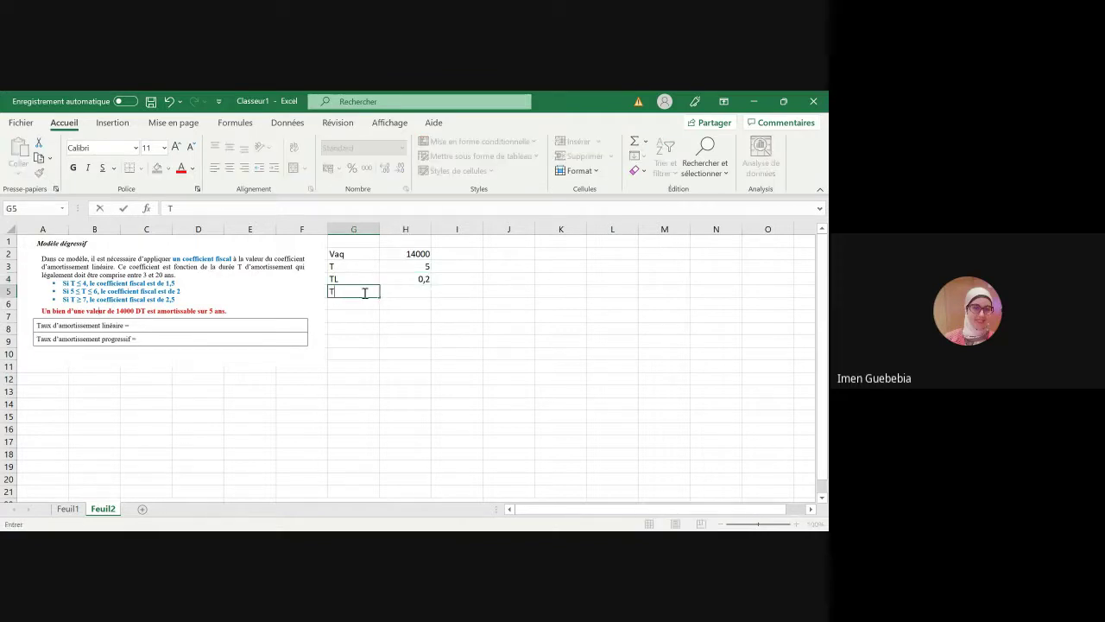
{"action": "type", "text": "d"}
{"action": "key", "text": "Tab"}
{"action": "type", "text": "="}
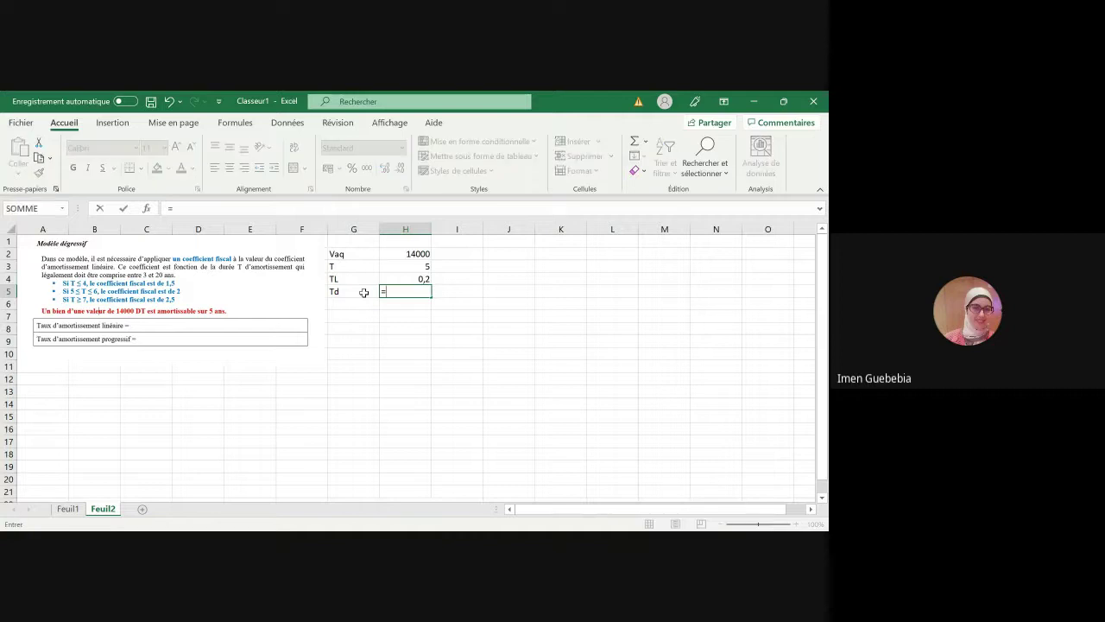
{"action": "left_click", "coordinate": [413, 278]}
{"action": "type", "text": "*"}
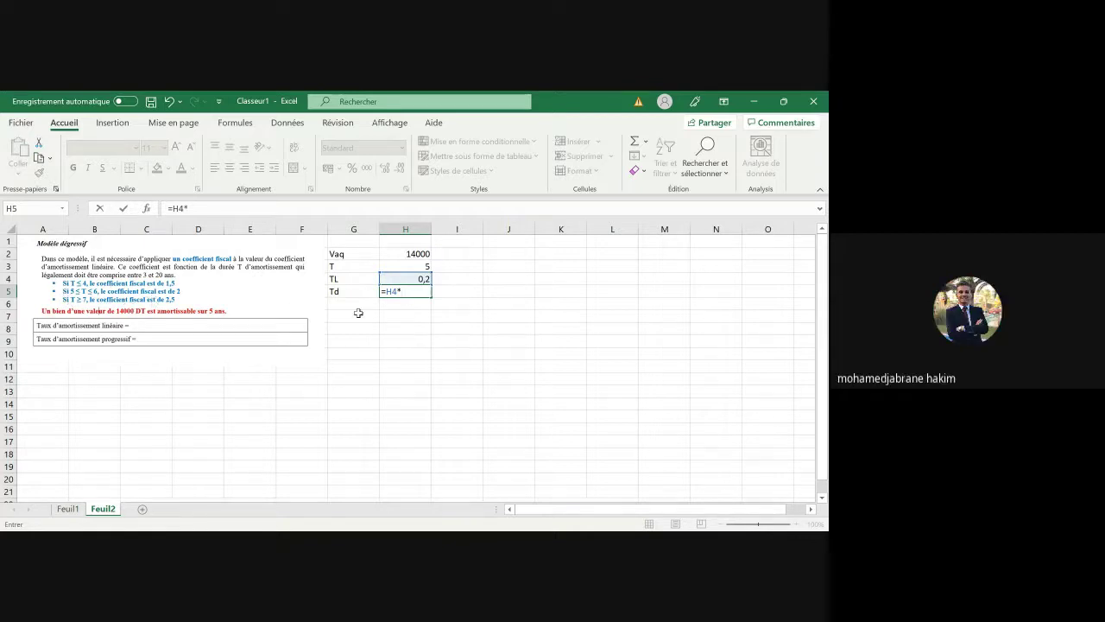
{"action": "type", "text": "2"}
{"action": "key", "text": "Return"}
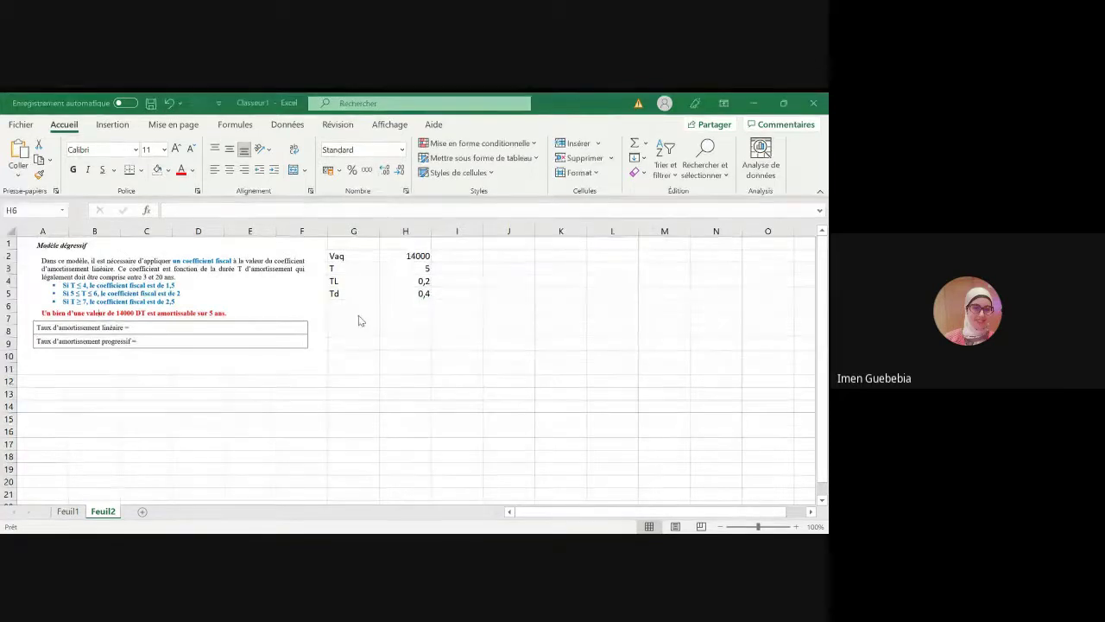
- Return to the Excel workbook and select cell J2 as the starting cell for the depreciation rate table
{"action": "key", "text": "alt+Tab"}
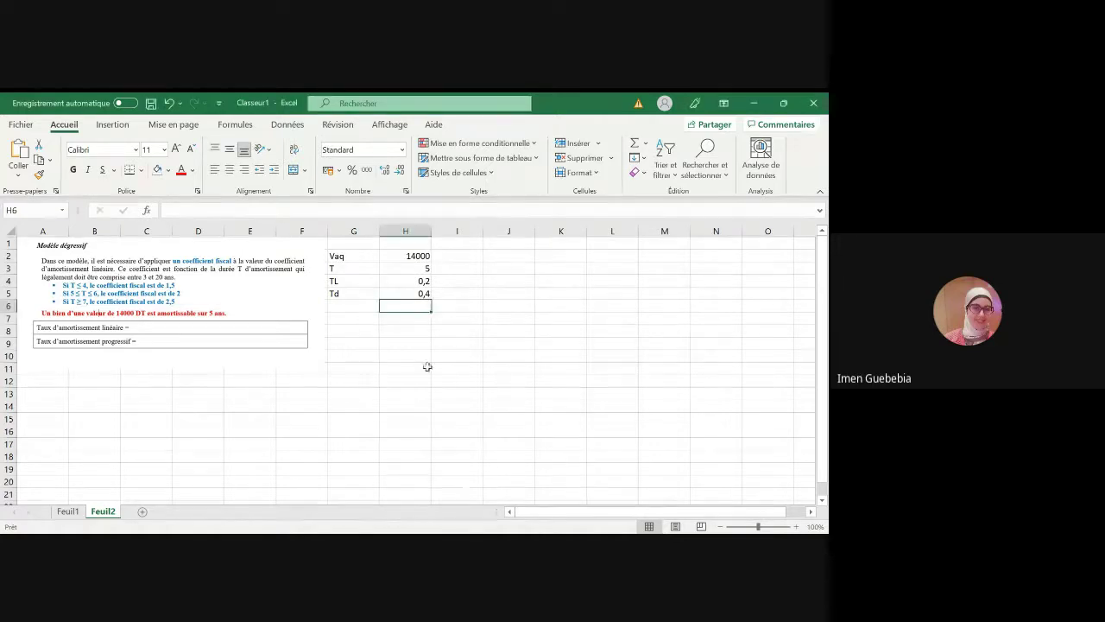
{"action": "left_click", "coordinate": [514, 265]}
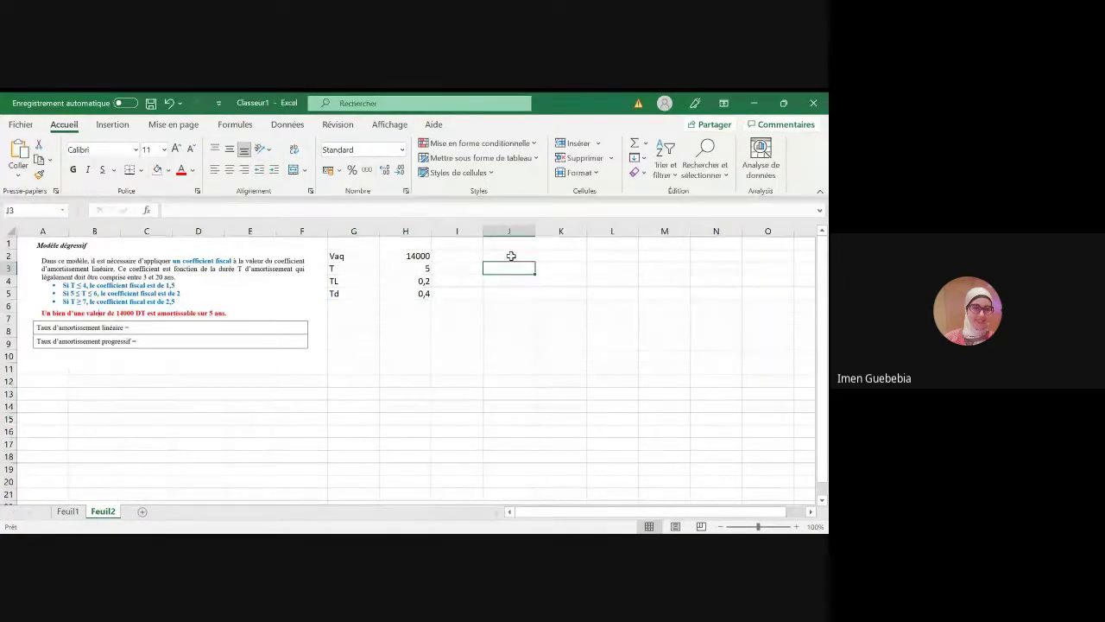
{"action": "left_click", "coordinate": [511, 257]}
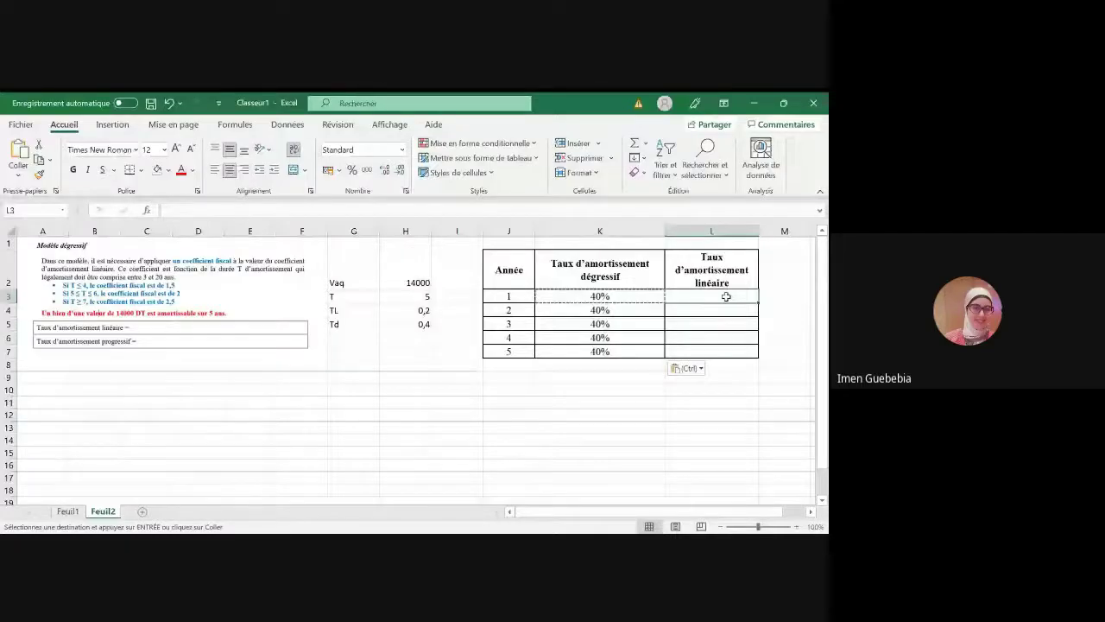
- Fill the Taux d'amortissement linéaire column for years 1 to 5 with =1/5, 1/4, =1/3, =1/2 and 1
{"action": "type", "text": "=1"}
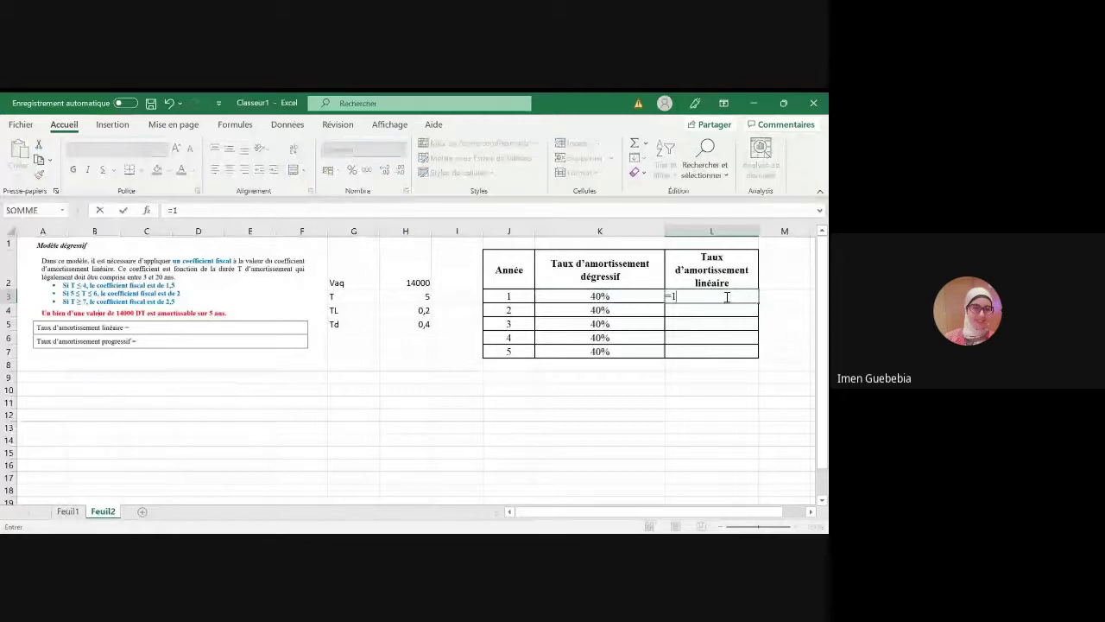
{"action": "type", "text": "/5"}
{"action": "key", "text": "Return"}
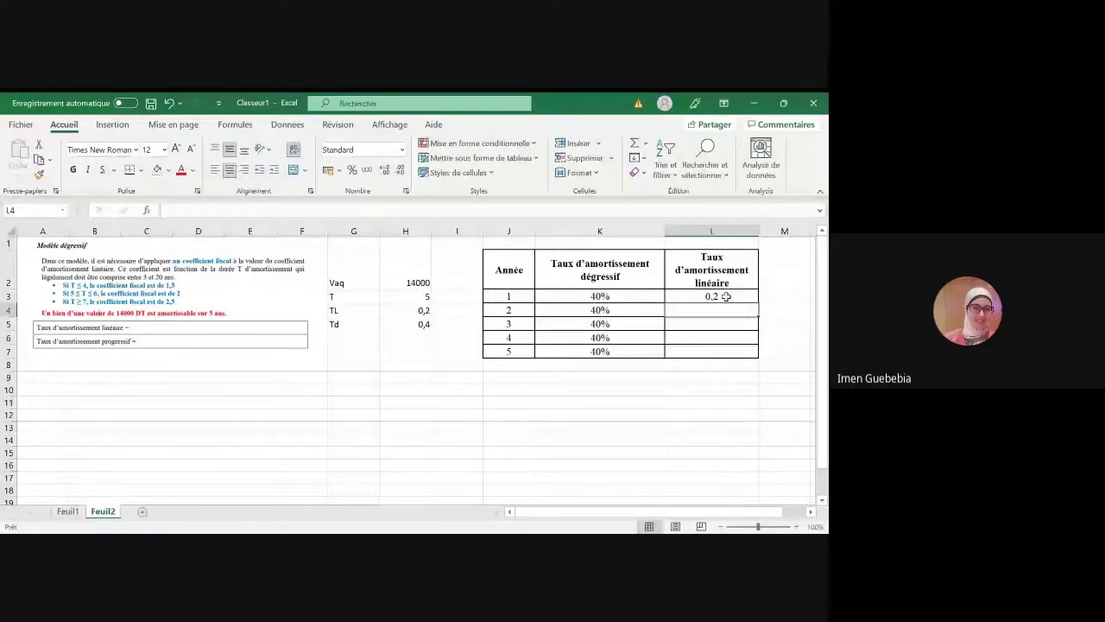
{"action": "type", "text": "1/"}
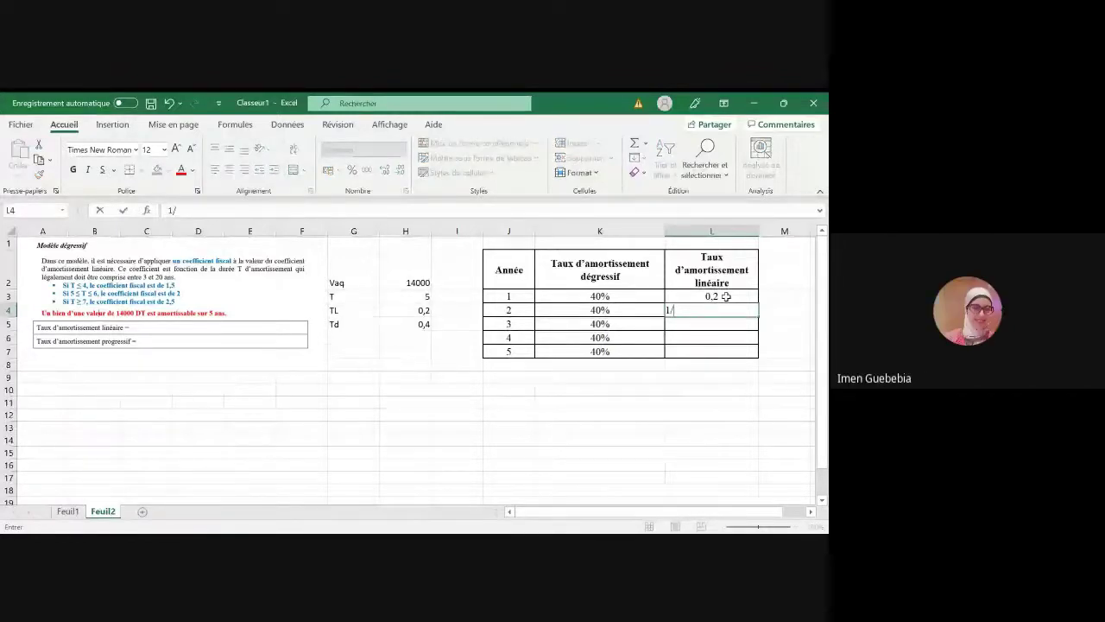
{"action": "type", "text": "4"}
{"action": "key", "text": "Return"}
{"action": "type", "text": "=1/3"}
{"action": "key", "text": "Return"}
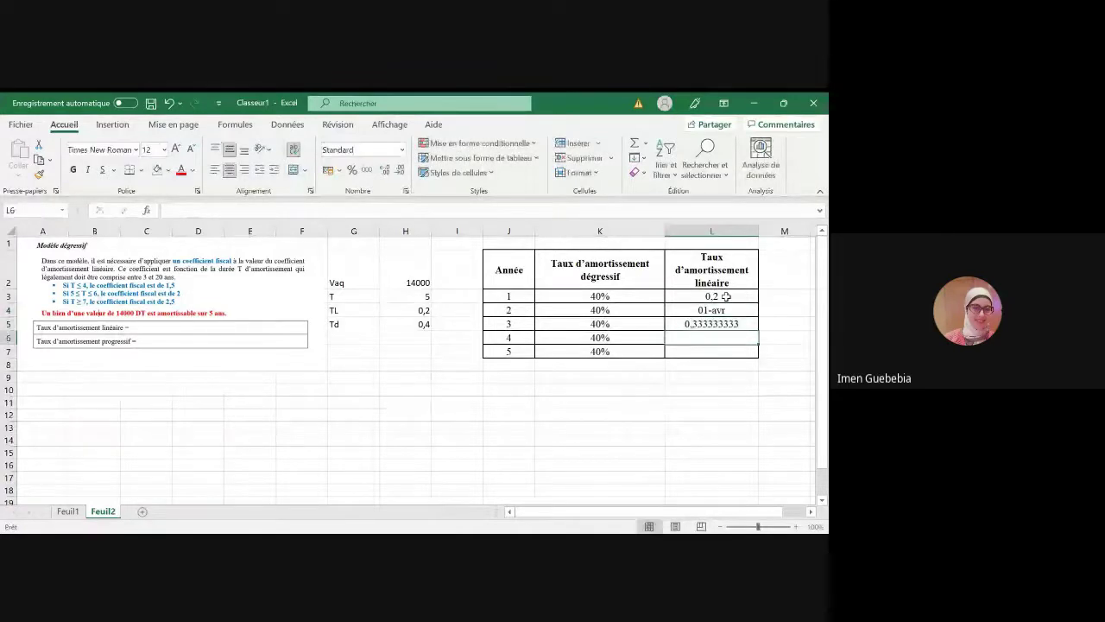
{"action": "type", "text": "=1/2"}
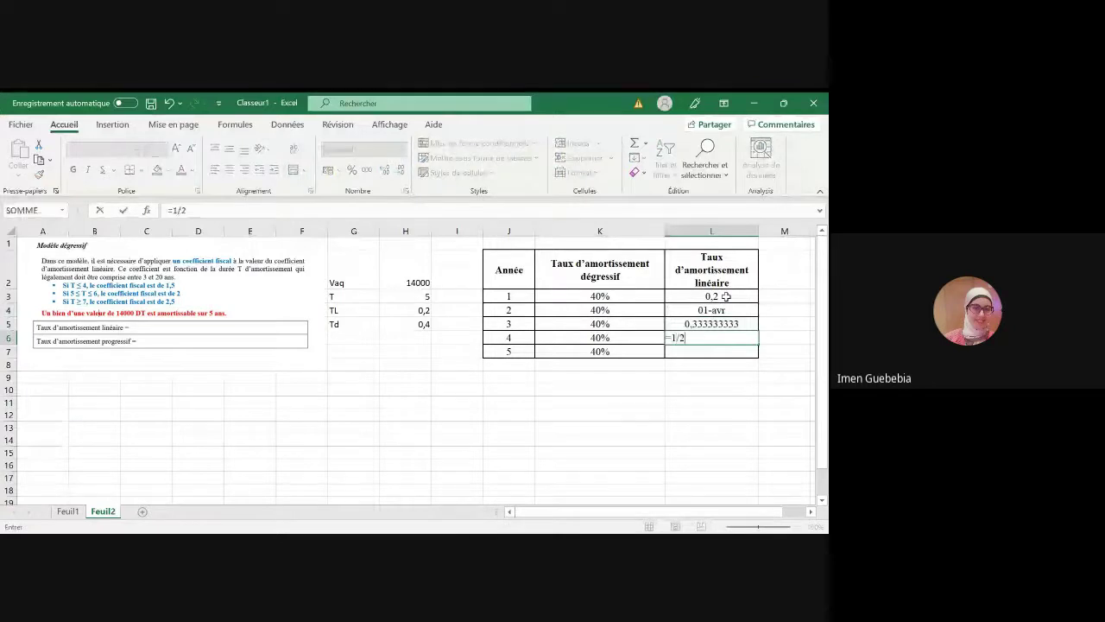
{"action": "key", "text": "Return"}
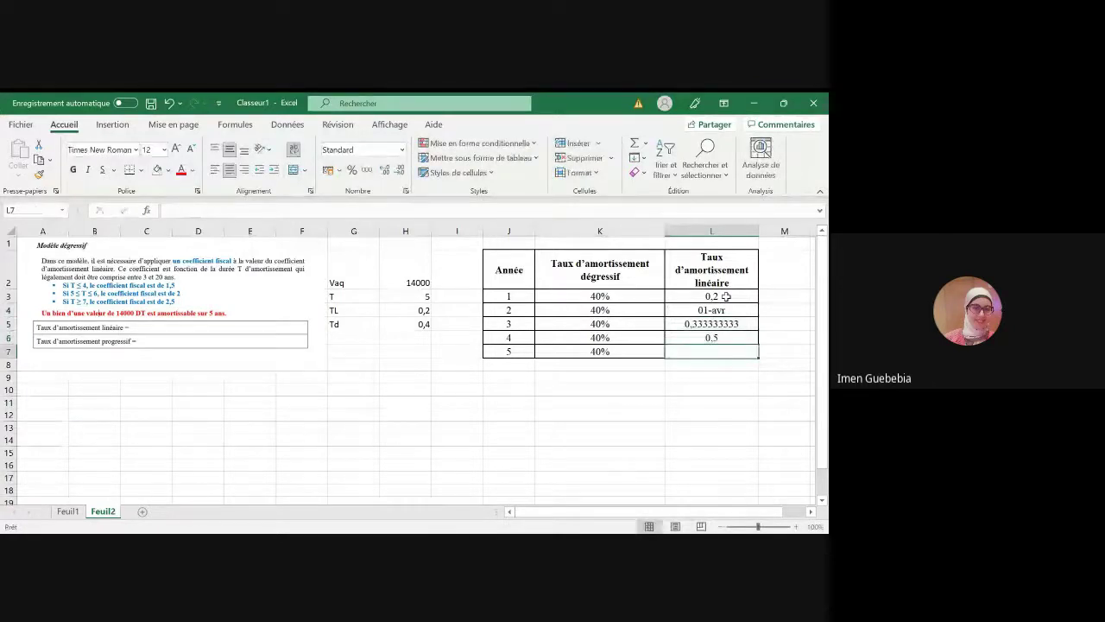
{"action": "type", "text": "1"}
{"action": "key", "text": "Return"}
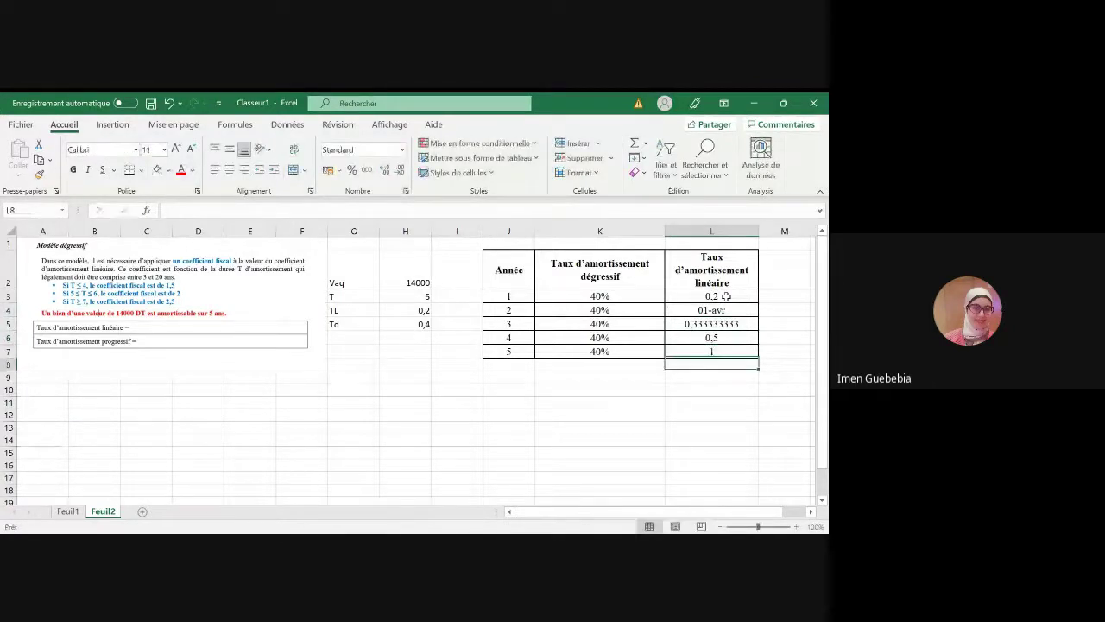
- Replace the year 2 linear rate in L4 with =1/4 and copy the cell format of L5 onto it
{"action": "left_click", "coordinate": [712, 309]}
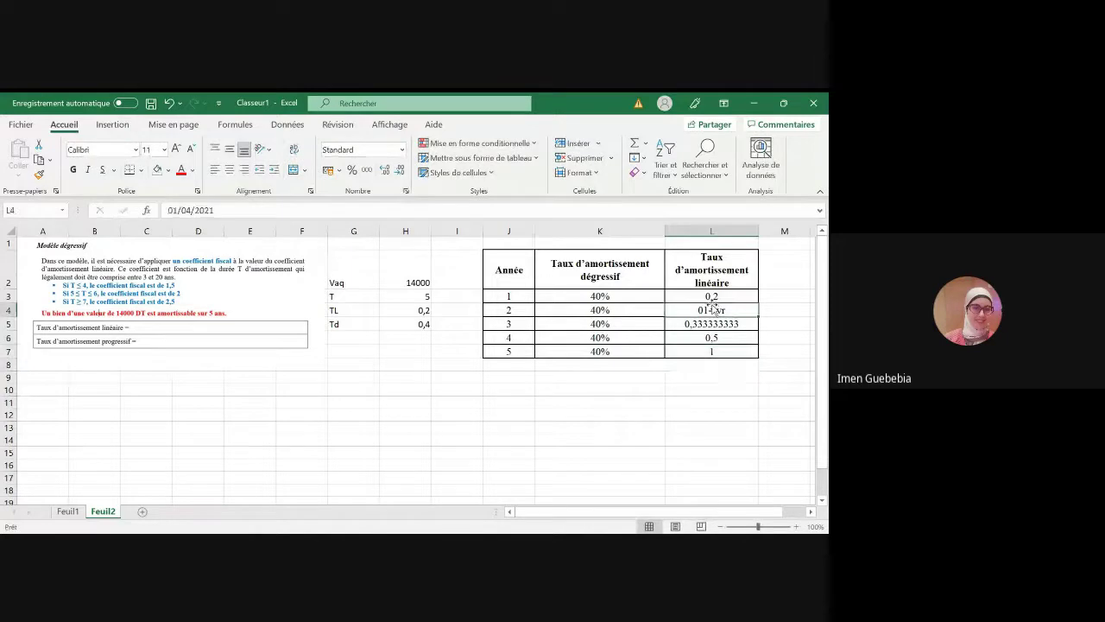
{"action": "left_click", "coordinate": [226, 209]}
{"action": "key", "text": "BackSpace"}
{"action": "key", "text": "BackSpace"}
{"action": "key", "text": "BackSpace"}
{"action": "key", "text": "BackSpace"}
{"action": "key", "text": "BackSpace"}
{"action": "key", "text": "BackSpace"}
{"action": "key", "text": "BackSpace"}
{"action": "key", "text": "BackSpace"}
{"action": "key", "text": "BackSpace"}
{"action": "key", "text": "BackSpace"}
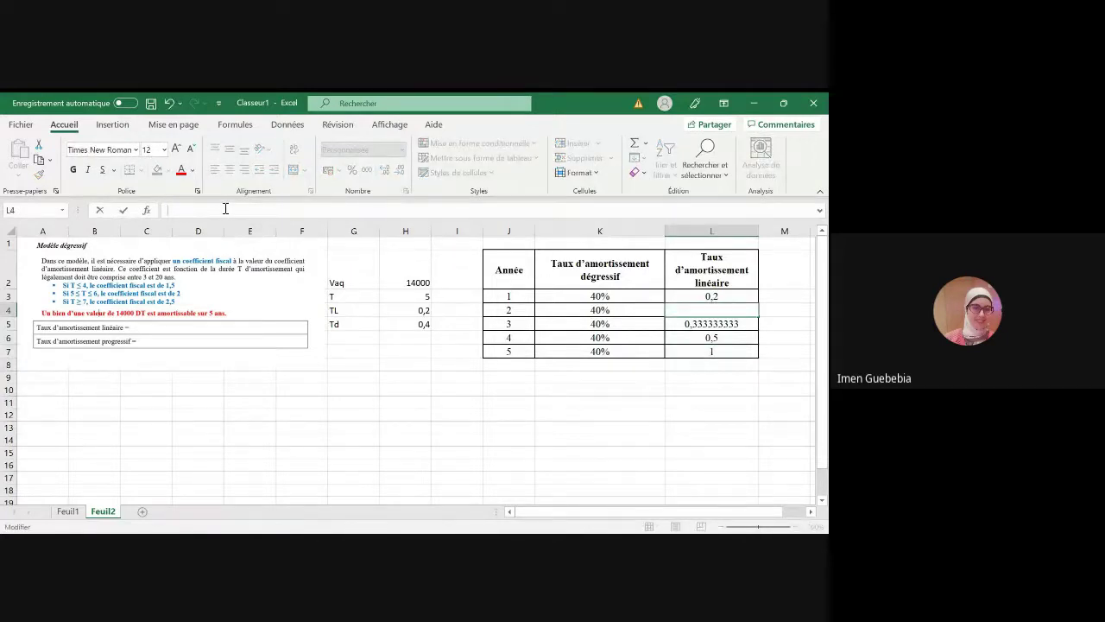
{"action": "type", "text": "=1/"}
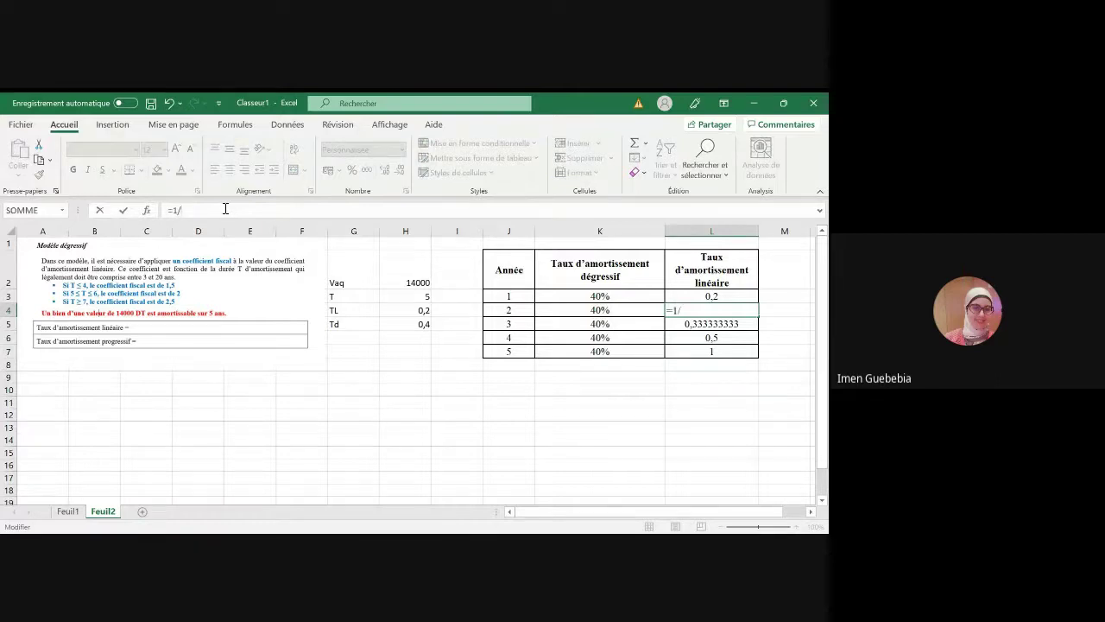
{"action": "type", "text": "4"}
{"action": "key", "text": "Return"}
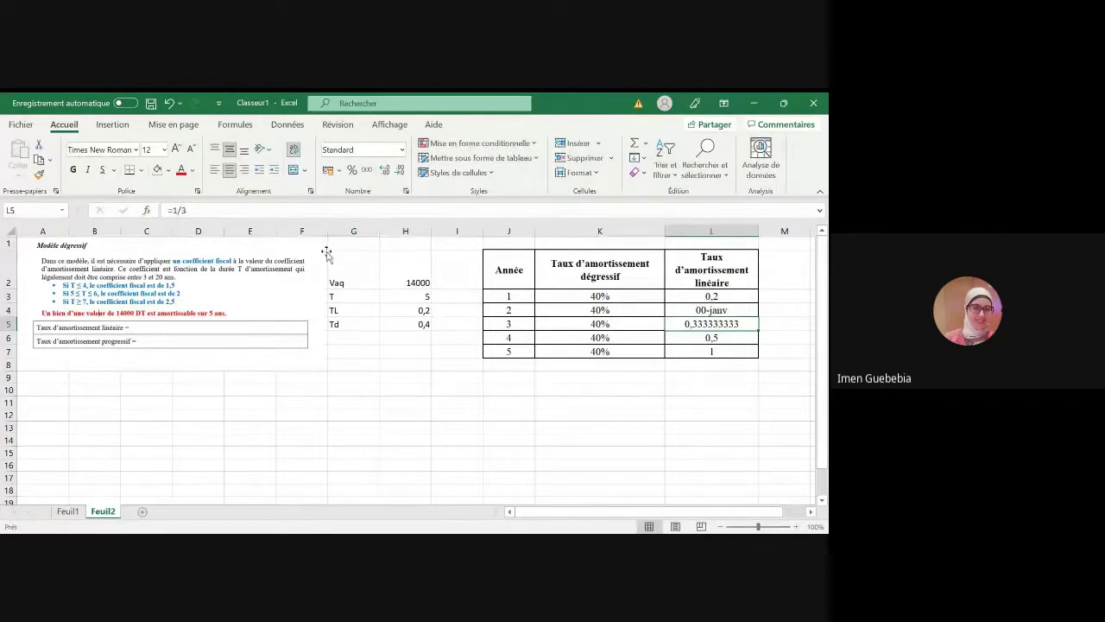
{"action": "left_click", "coordinate": [39, 177]}
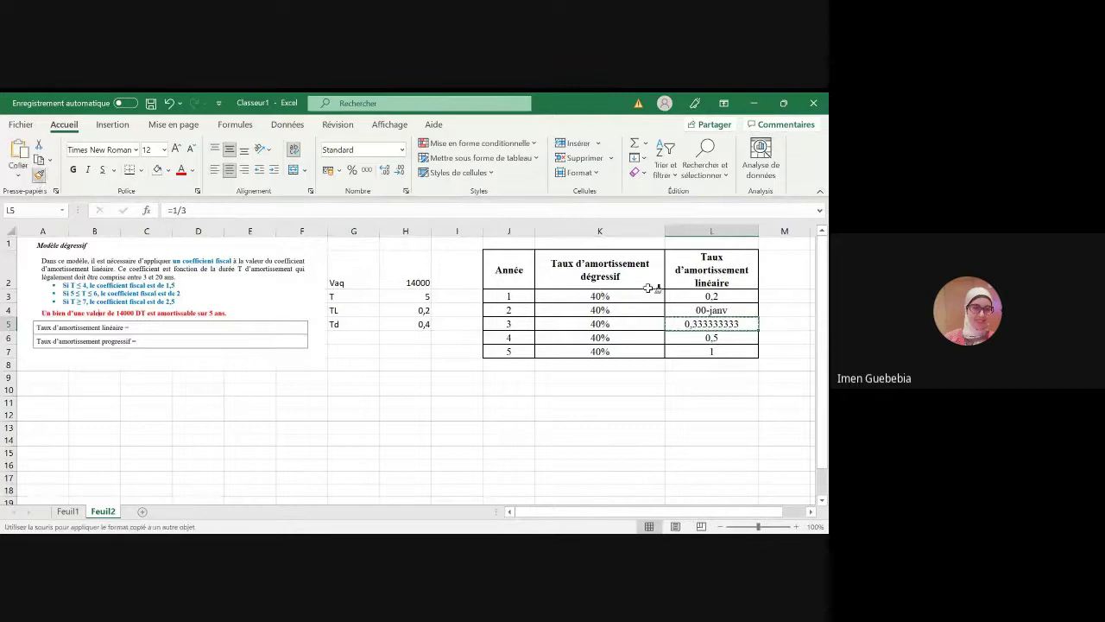
{"action": "left_click", "coordinate": [723, 308]}
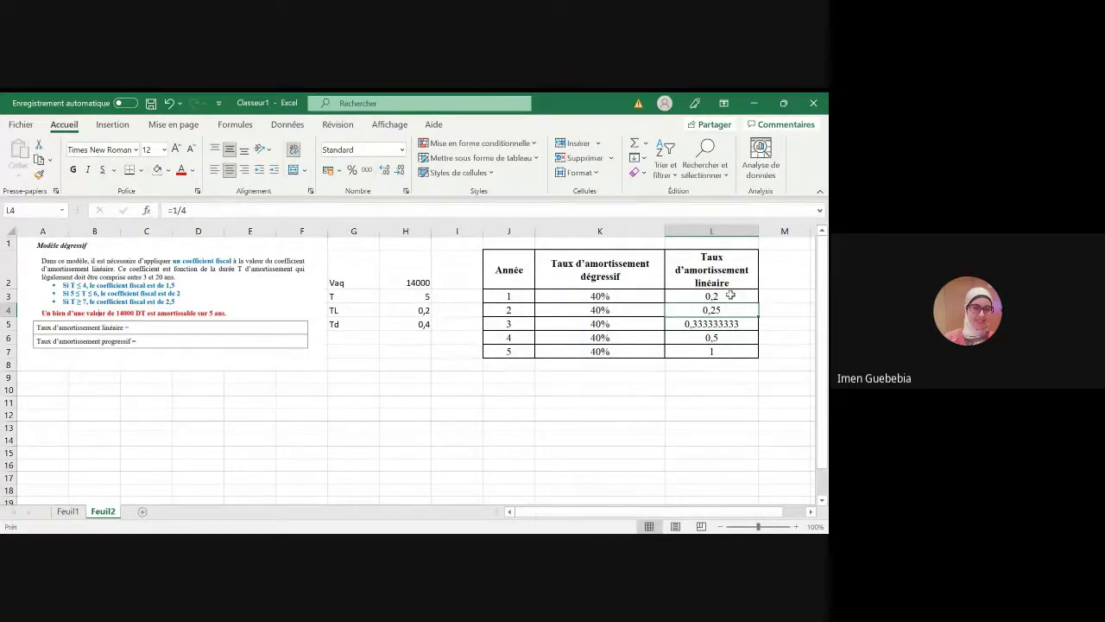
- Change the year 1 linear rate formula in L3 to =100/5
{"action": "left_click", "coordinate": [729, 294]}
{"action": "left_click", "coordinate": [174, 212]}
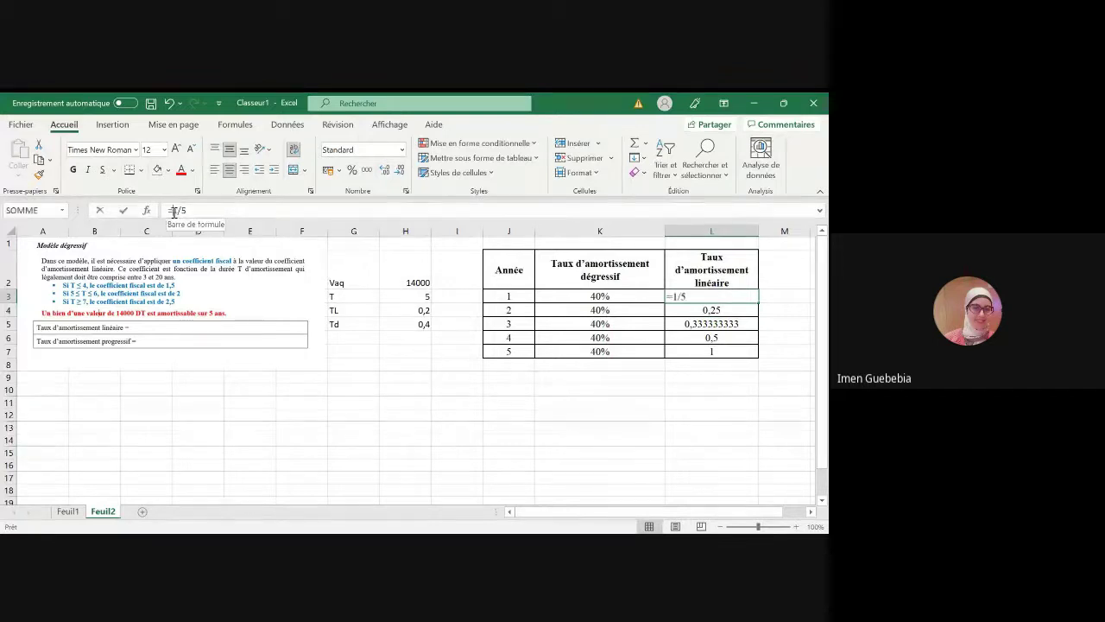
{"action": "type", "text": "100"}
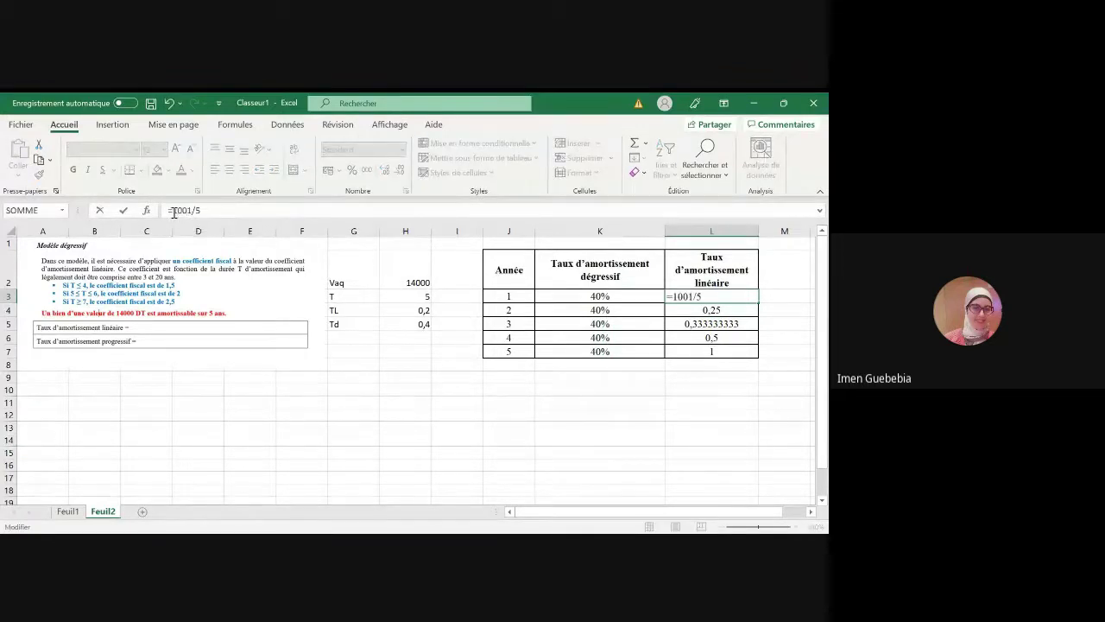
{"action": "key", "text": "Delete"}
{"action": "key", "text": "Return"}
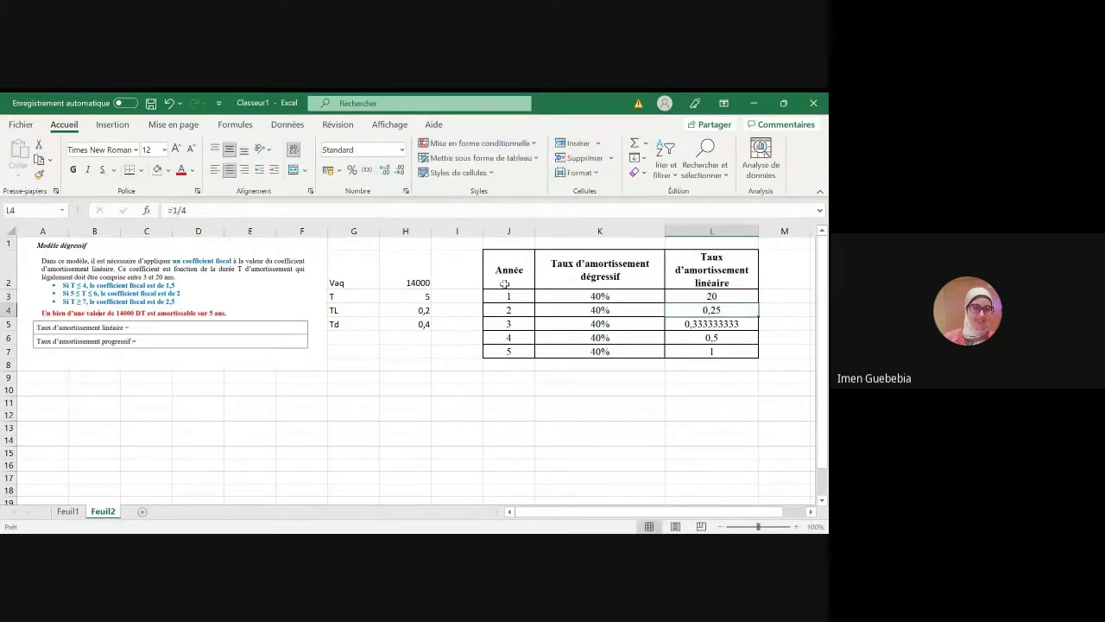
- Try to fill the year 1 linear rate formula from L3 down to year 5 in L7
{"action": "left_click", "coordinate": [730, 295]}
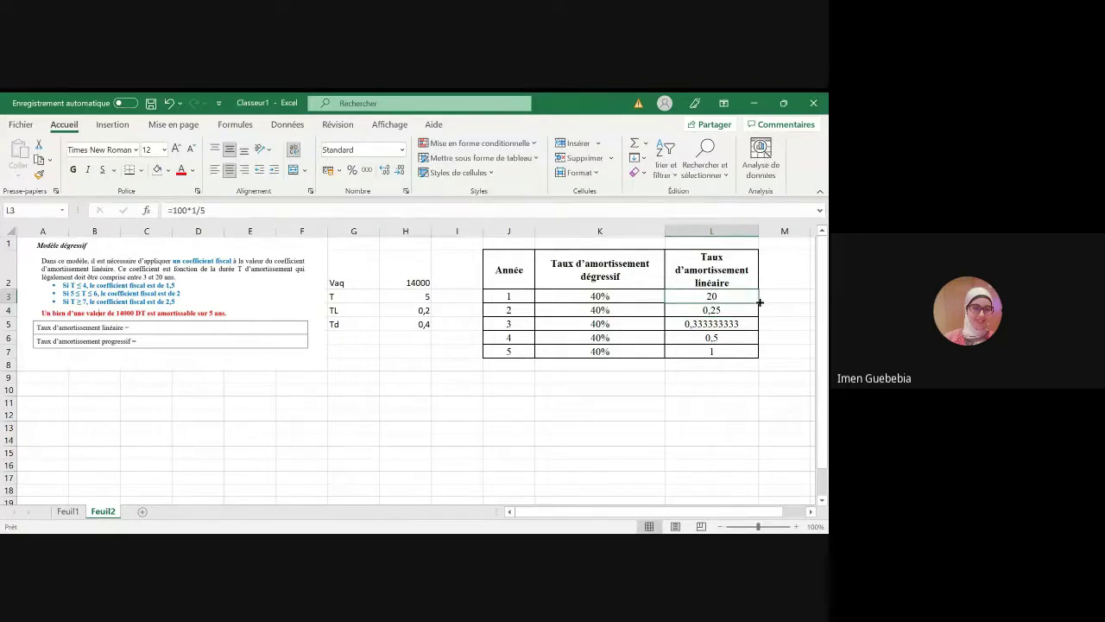
{"action": "left_click_drag", "start_coordinate": [758, 301], "coordinate": [758, 356]}
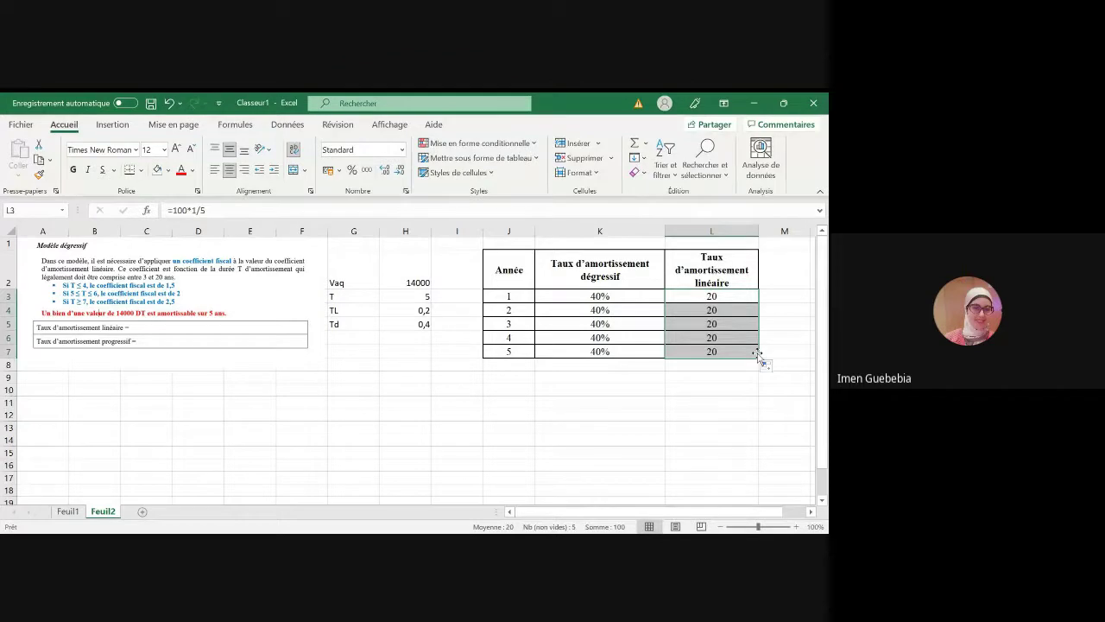
{"action": "left_click", "coordinate": [732, 294]}
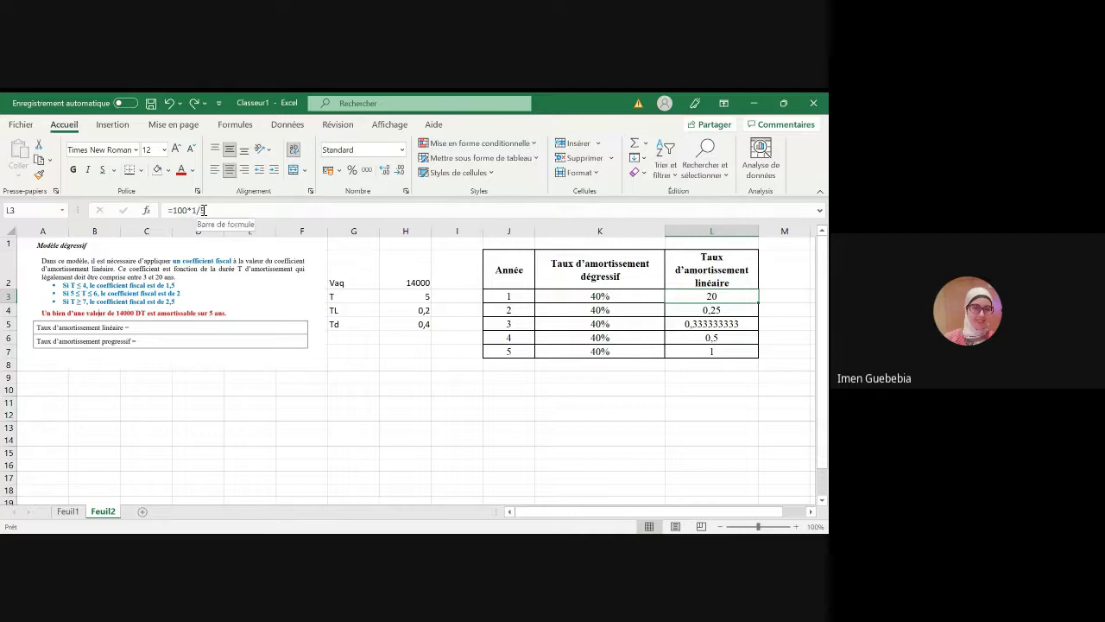
- Multiply the year 2 and year 3 linear rate formulas in L4 and L5 by 100, making L5 =100*1/3
{"action": "left_click", "coordinate": [262, 211]}
{"action": "key", "text": "Return"}
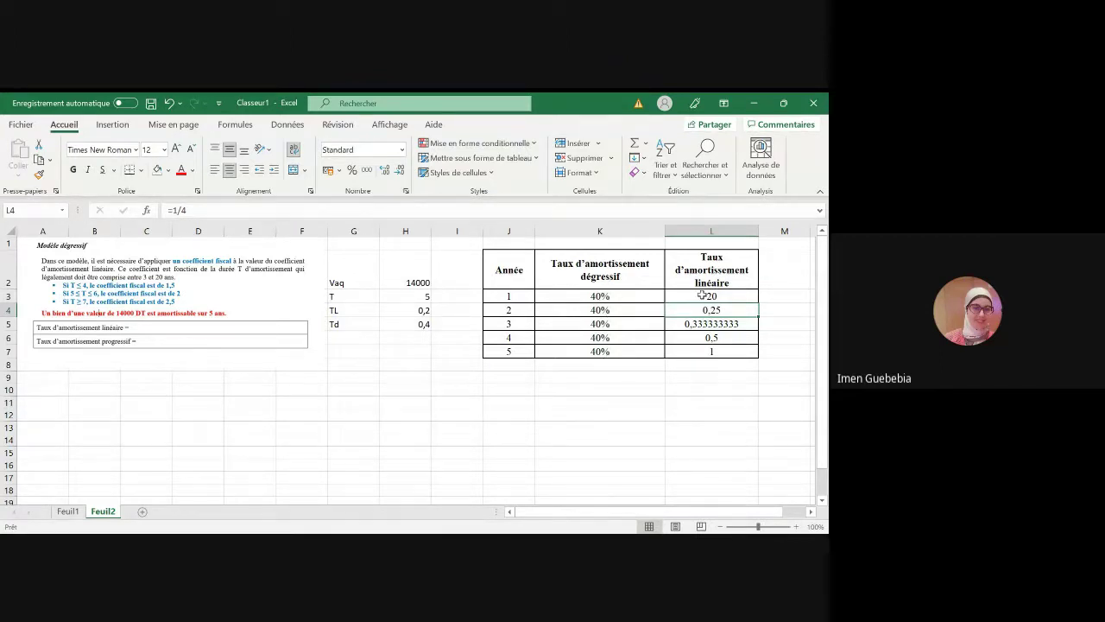
{"action": "left_click", "coordinate": [175, 209]}
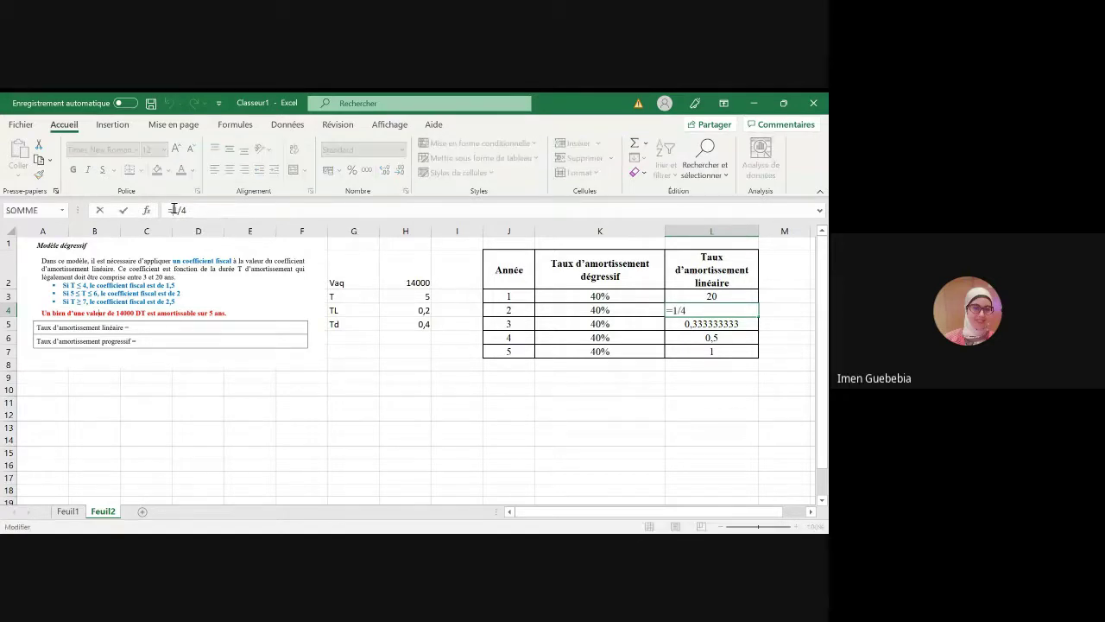
{"action": "type", "text": "100"}
{"action": "key", "text": "Delete"}
{"action": "key", "text": "Return"}
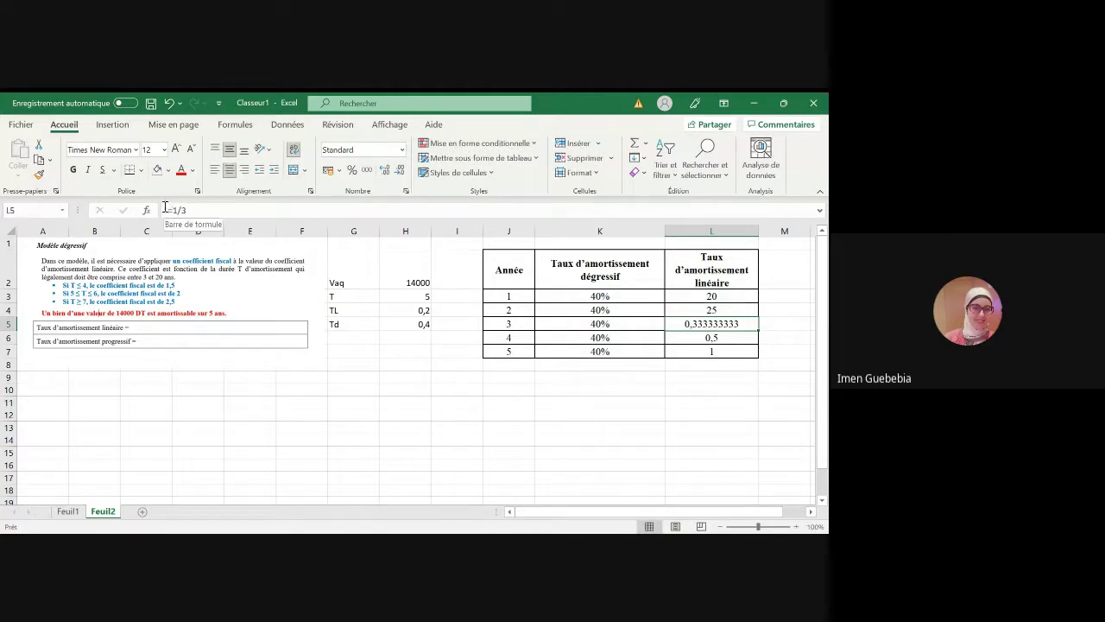
{"action": "left_click", "coordinate": [174, 209]}
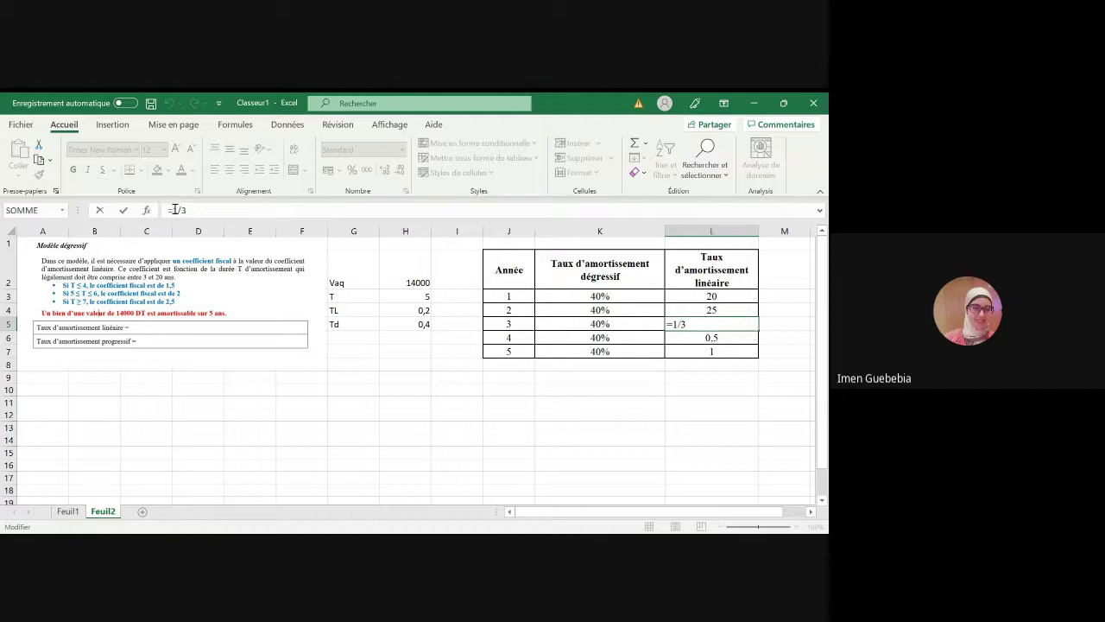
{"action": "type", "text": "100*"}
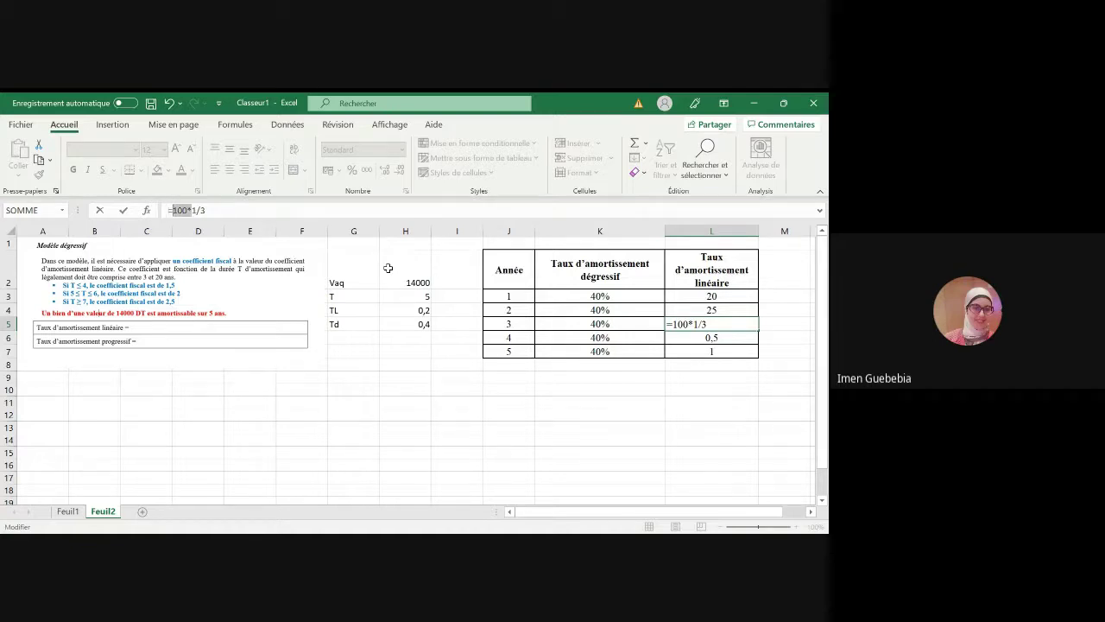
{"action": "key", "text": "Return"}
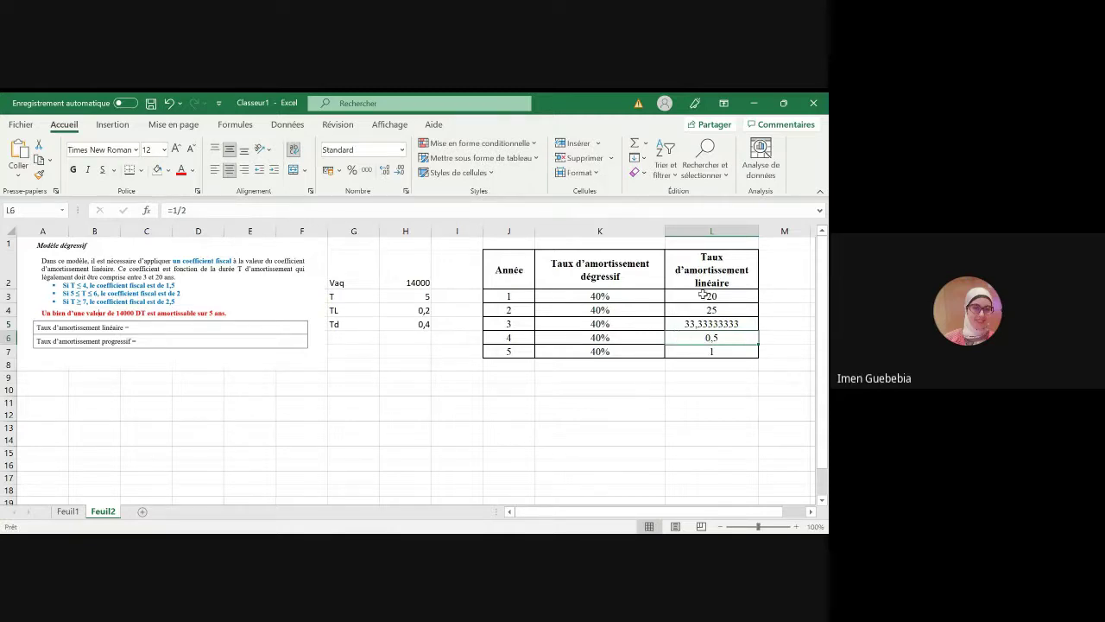
- Change the year 4 linear rate in L6 to =100*1/2 and the year 5 rate in L7 to 100
{"action": "left_click", "coordinate": [173, 210]}
{"action": "type", "text": "100*"}
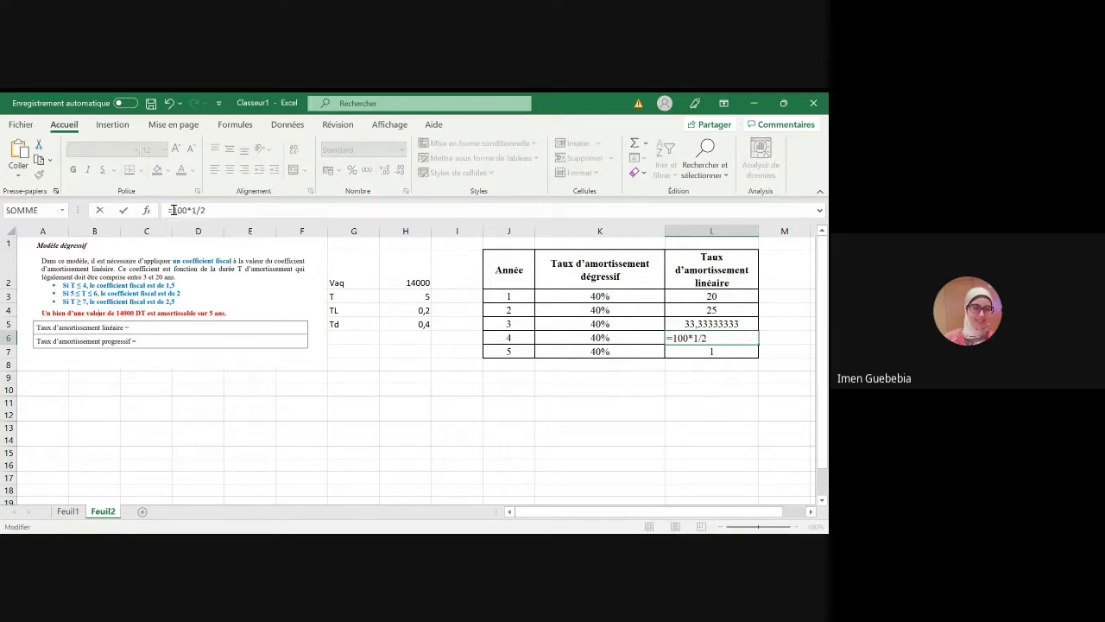
{"action": "key", "text": "Return"}
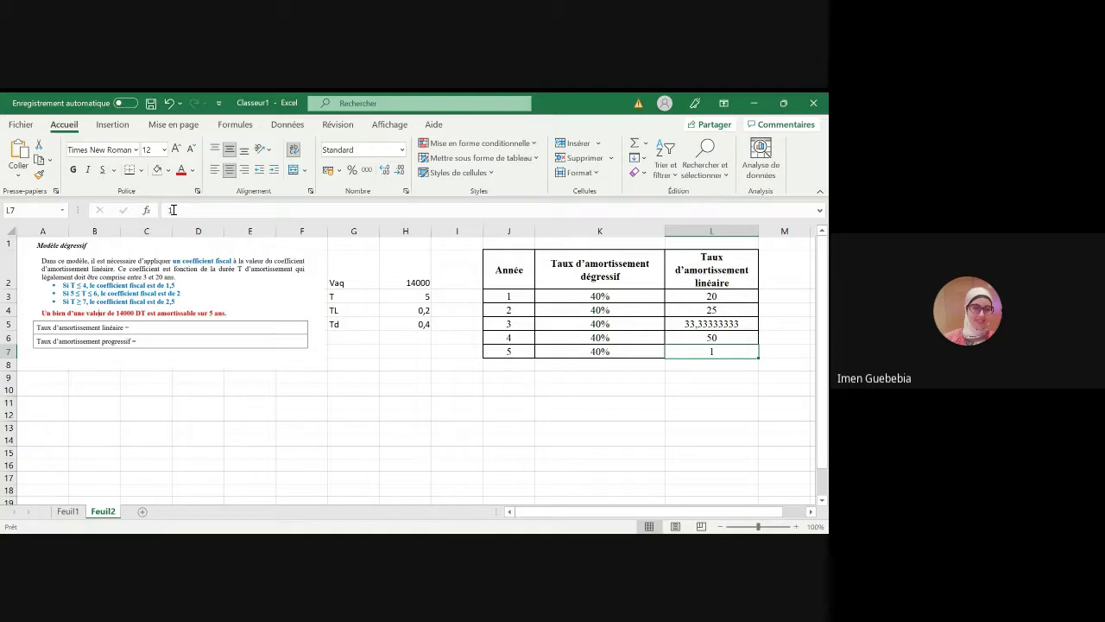
{"action": "left_click", "coordinate": [182, 211]}
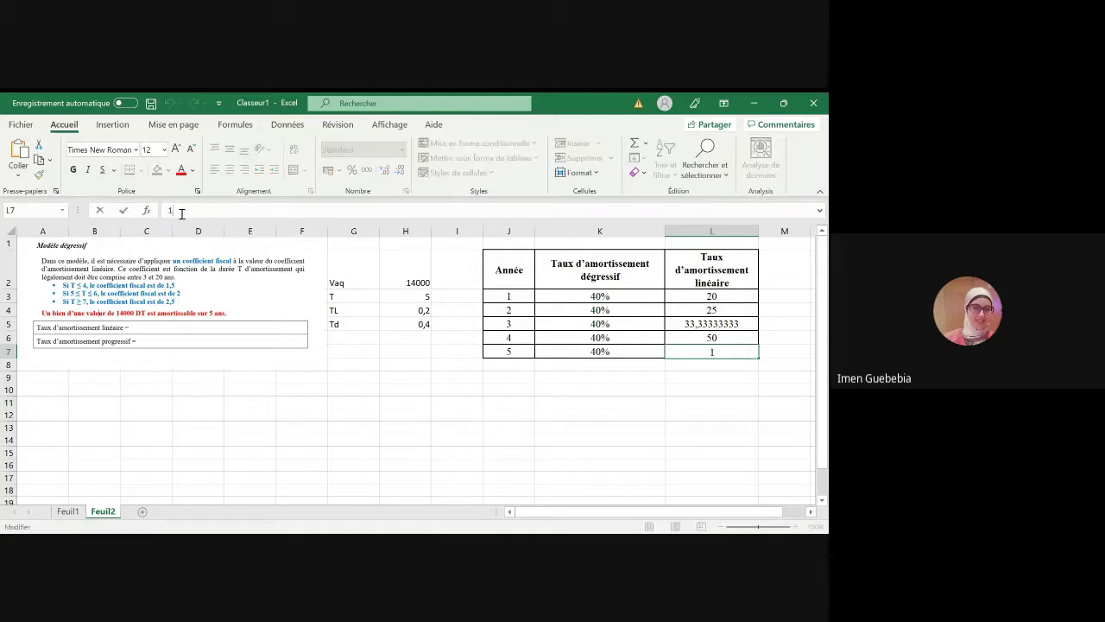
{"action": "type", "text": "00"}
{"action": "key", "text": "Return"}
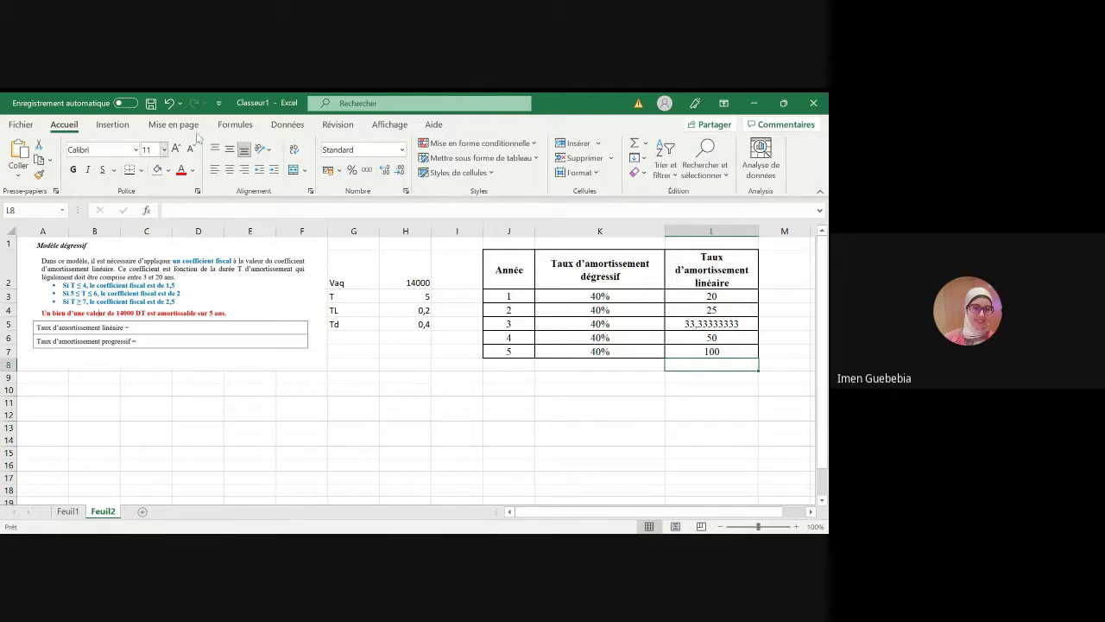
- Try to replace the year 1 declining rate in K3 with 40 without the percent sign
{"action": "double_click", "coordinate": [626, 295]}
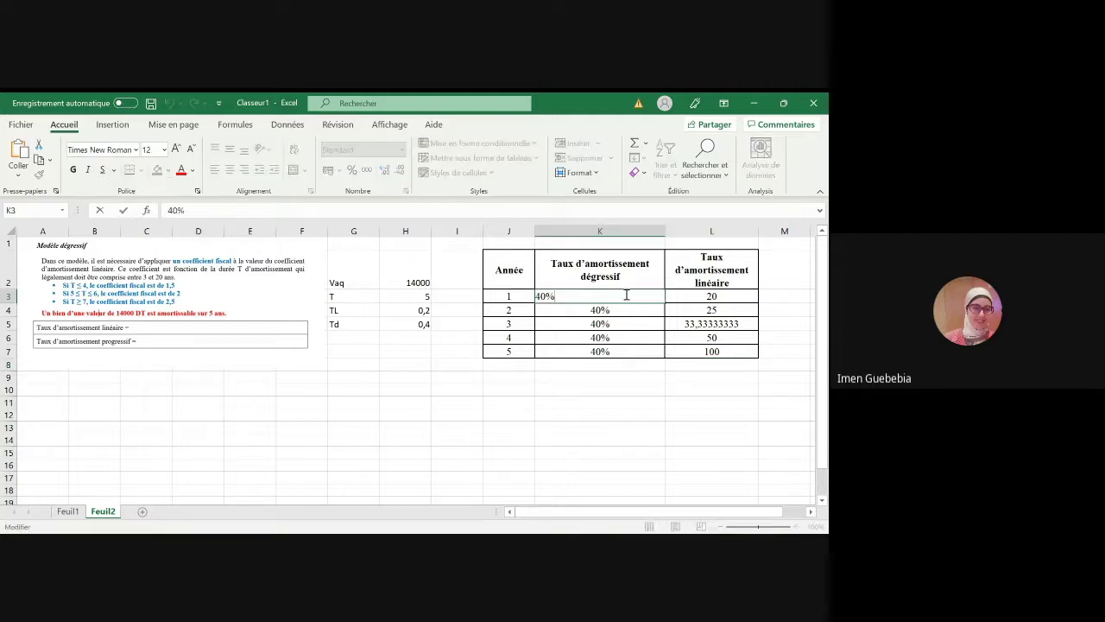
{"action": "key", "text": "BackSpace"}
{"action": "key", "text": "Return"}
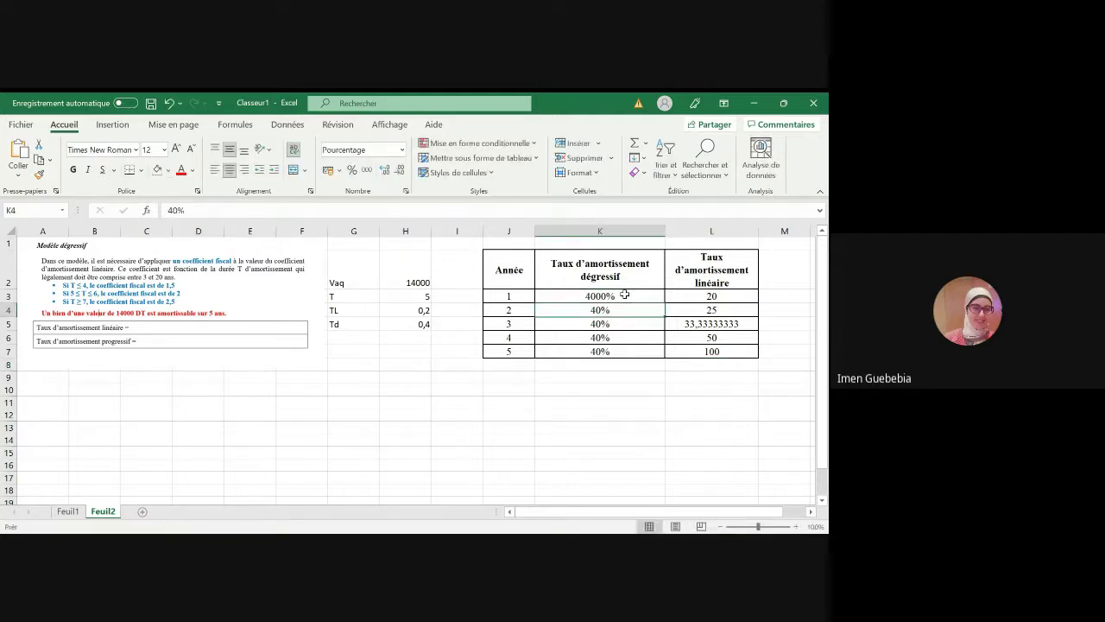
{"action": "left_click", "coordinate": [624, 295]}
{"action": "type", "text": "40"}
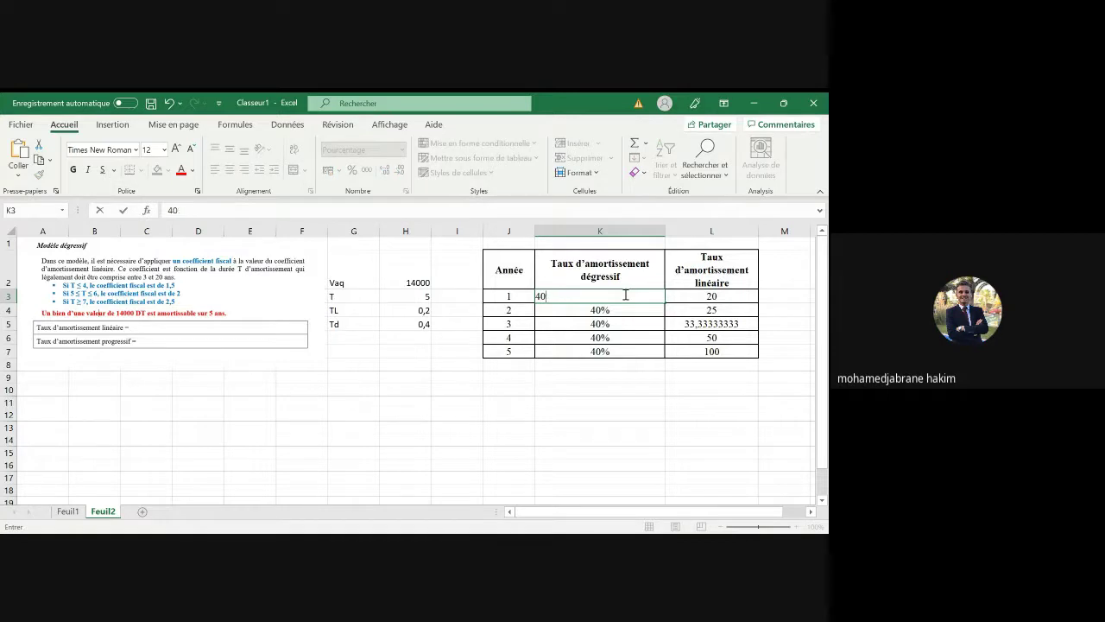
{"action": "key", "text": "Return"}
{"action": "left_click", "coordinate": [624, 296]}
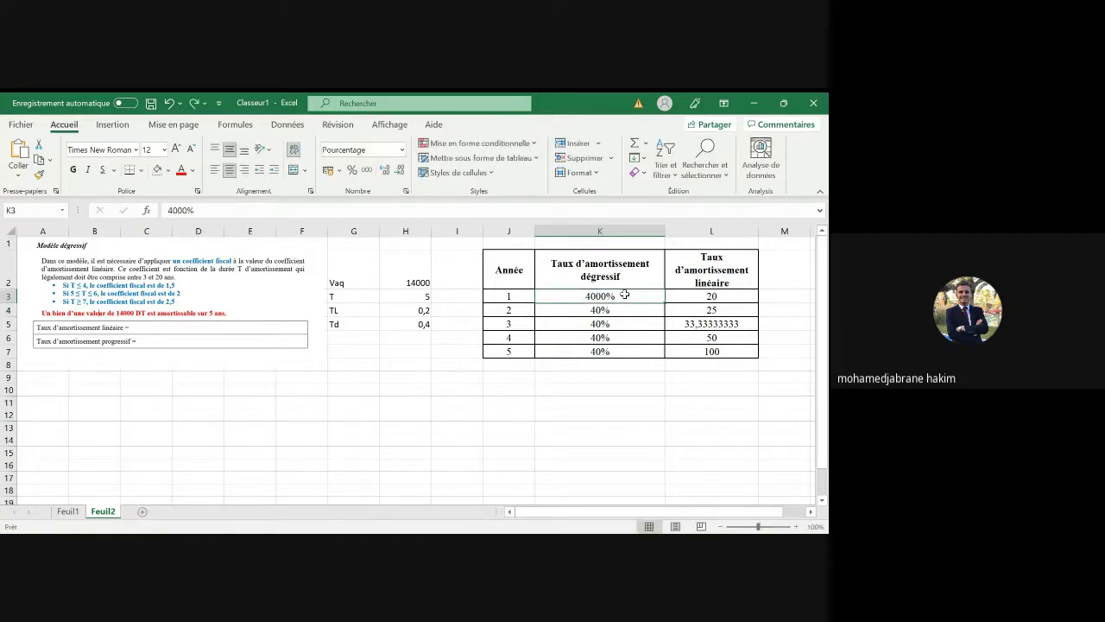
{"action": "type", "text": "40"}
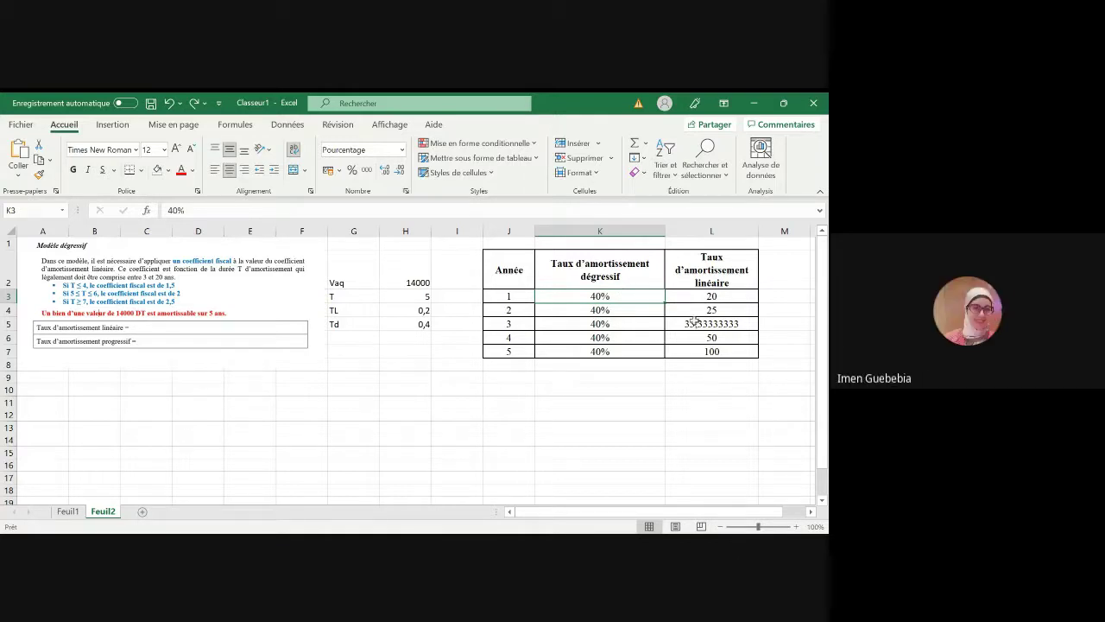
- Fill the rates of years 1 to 3 (K3:L5) with orange and narrow column K
{"action": "key", "text": "shift+Right"}
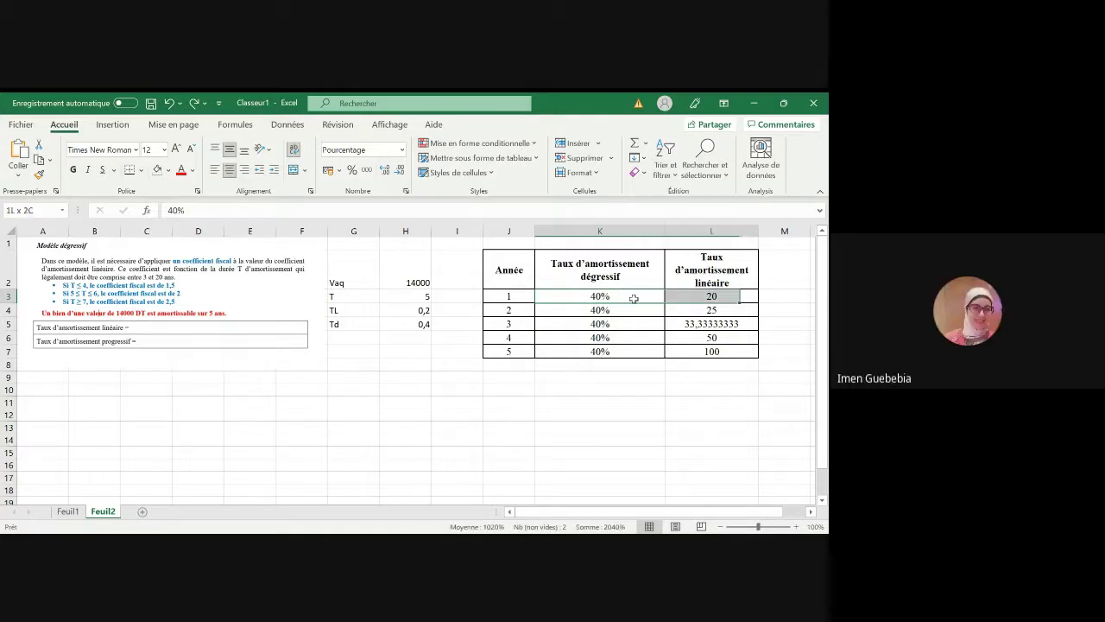
{"action": "key", "text": "shift+Down"}
{"action": "key", "text": "shift+Down"}
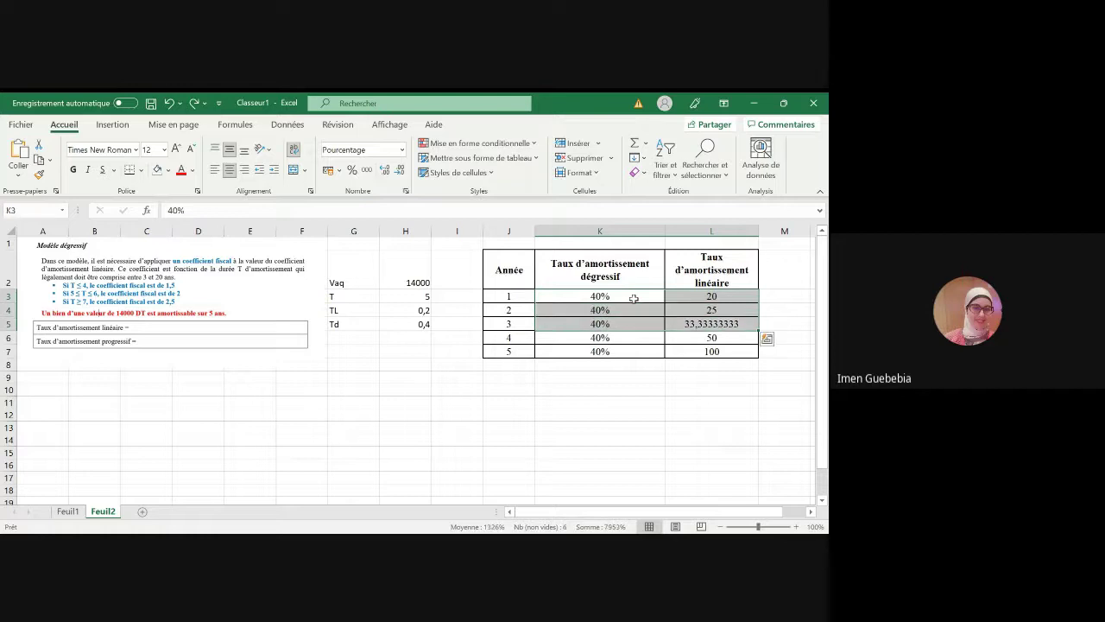
{"action": "left_click", "coordinate": [168, 171]}
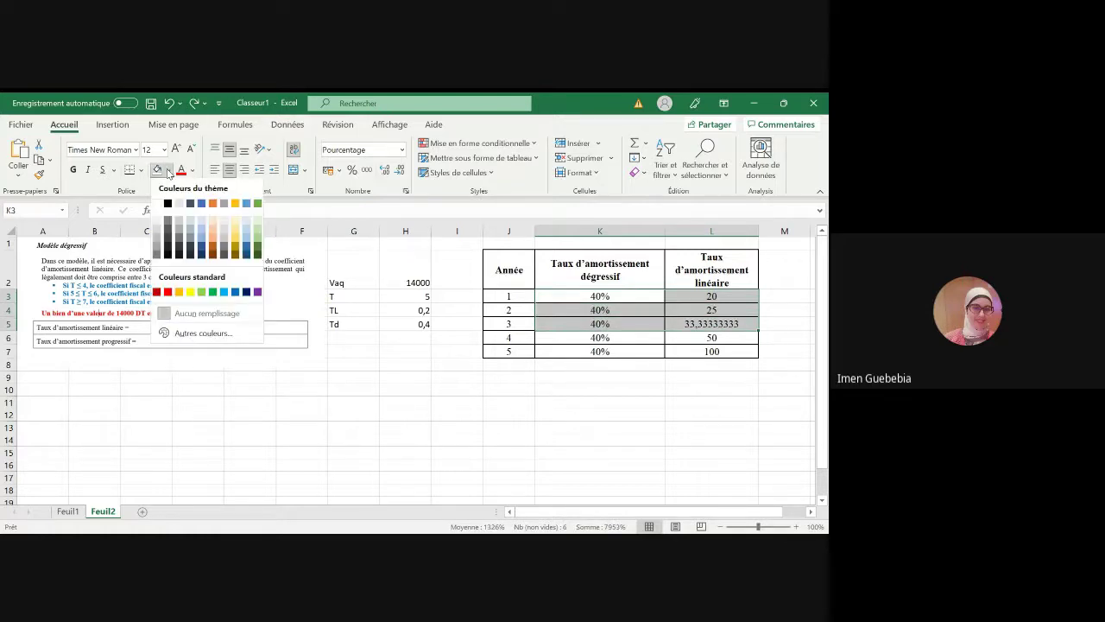
{"action": "left_click", "coordinate": [178, 292]}
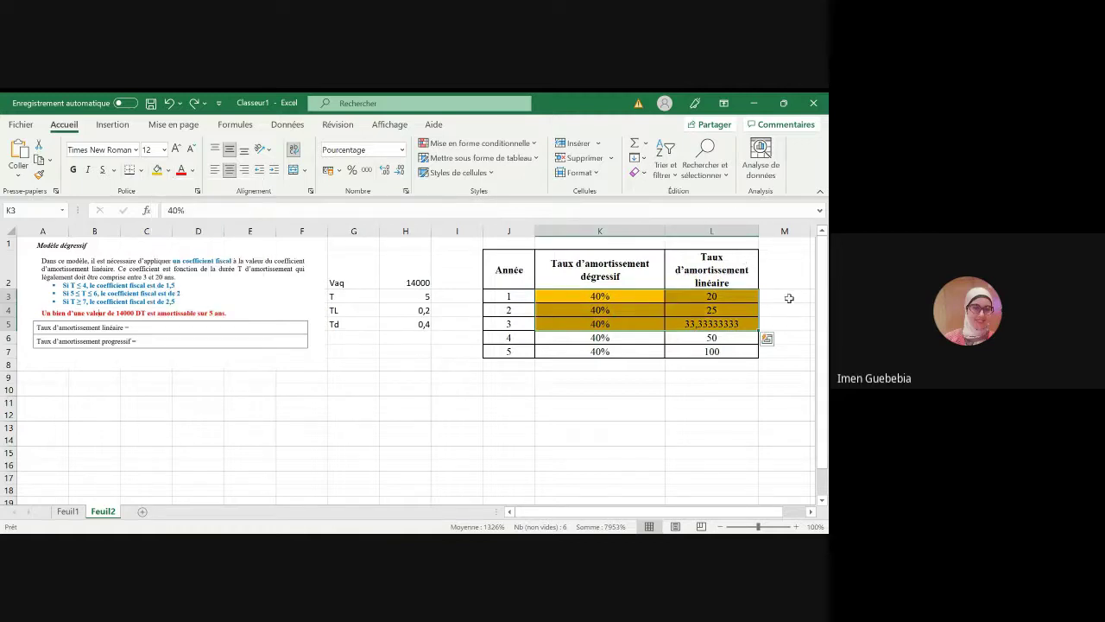
{"action": "left_click_drag", "start_coordinate": [665, 231], "coordinate": [635, 235]}
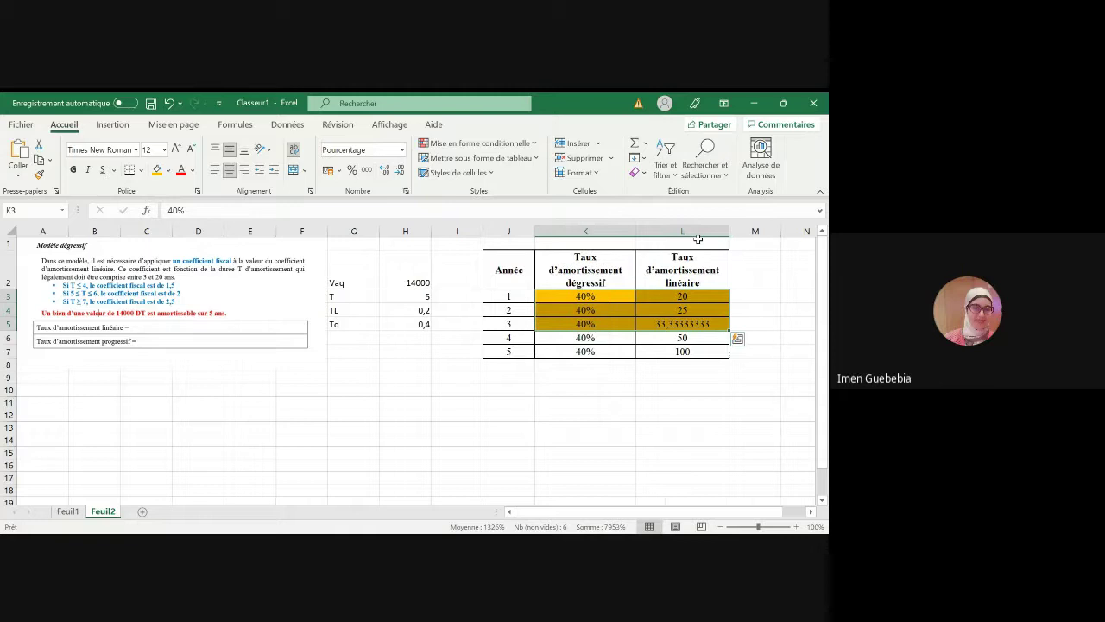
- Enter Td> TL in M3, merge M3:M5, and give the merged cell an orange fill and middle vertical alignment
{"action": "left_click", "coordinate": [753, 296]}
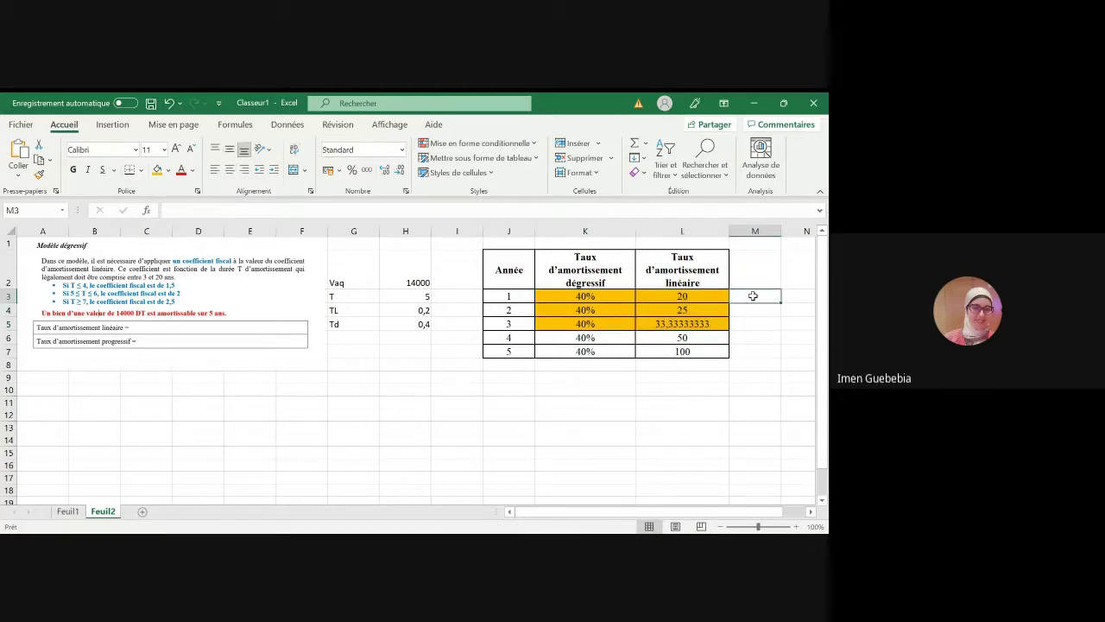
{"action": "type", "text": "T"}
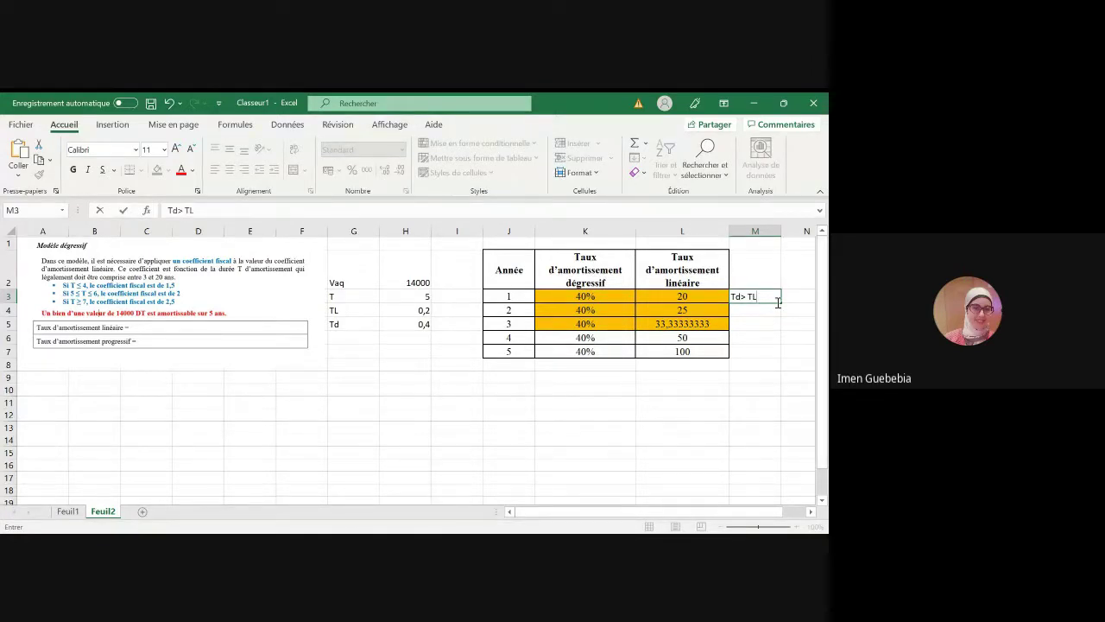
{"action": "left_click_drag", "start_coordinate": [774, 296], "coordinate": [774, 323]}
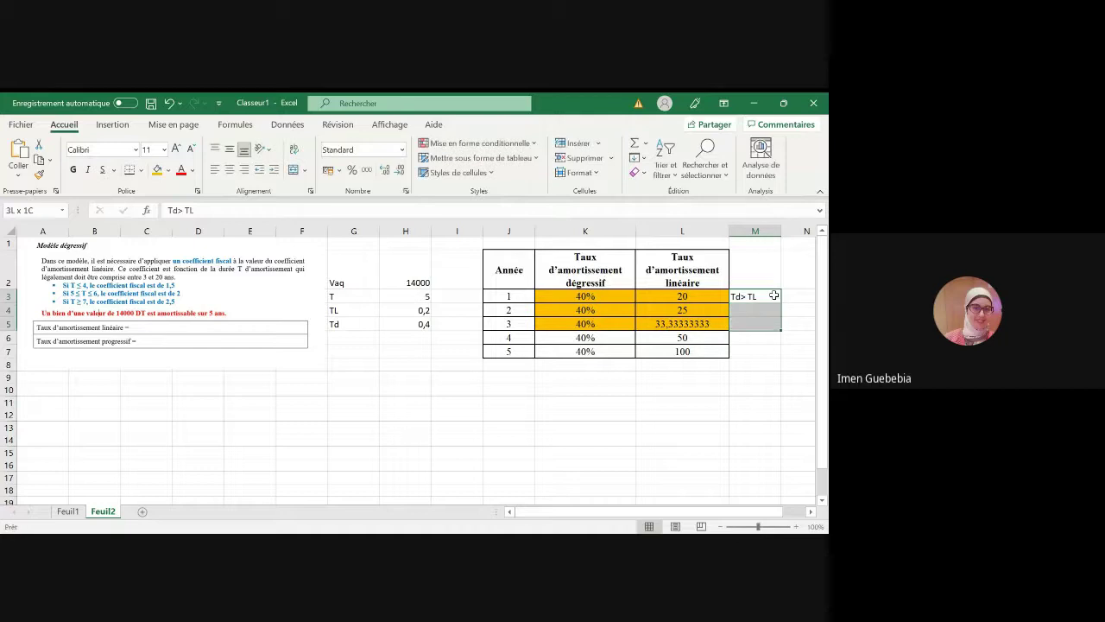
{"action": "left_click", "coordinate": [294, 169]}
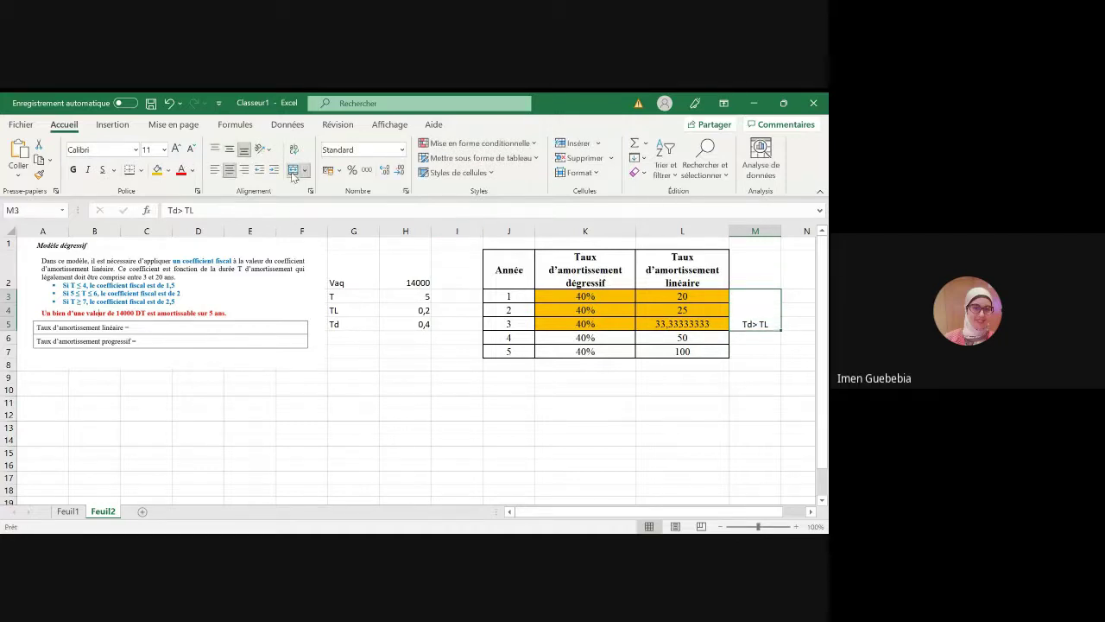
{"action": "left_click", "coordinate": [158, 172]}
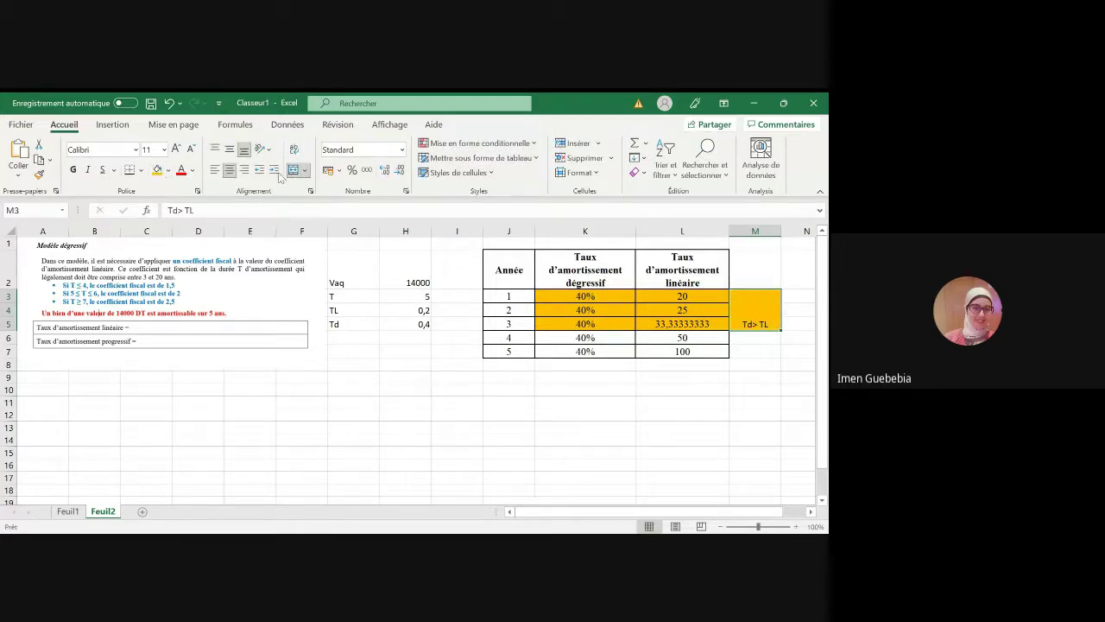
{"action": "left_click", "coordinate": [228, 149]}
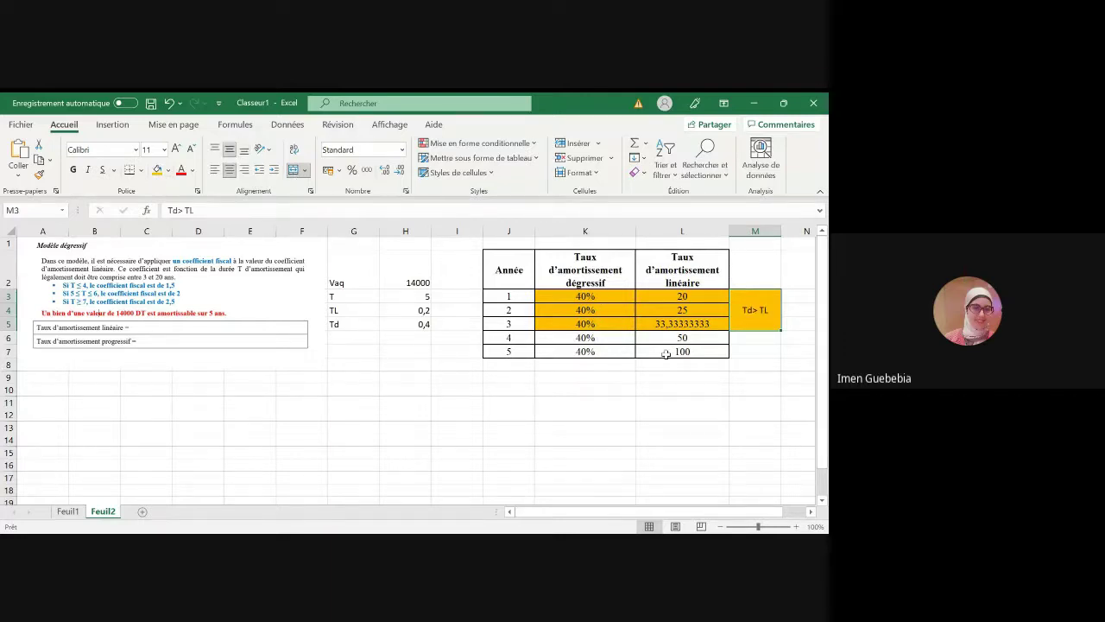
- Label the year 4 and 5 rates by entering Td<TL in M6
{"action": "left_click", "coordinate": [585, 338]}
{"action": "key", "text": "shift+Right"}
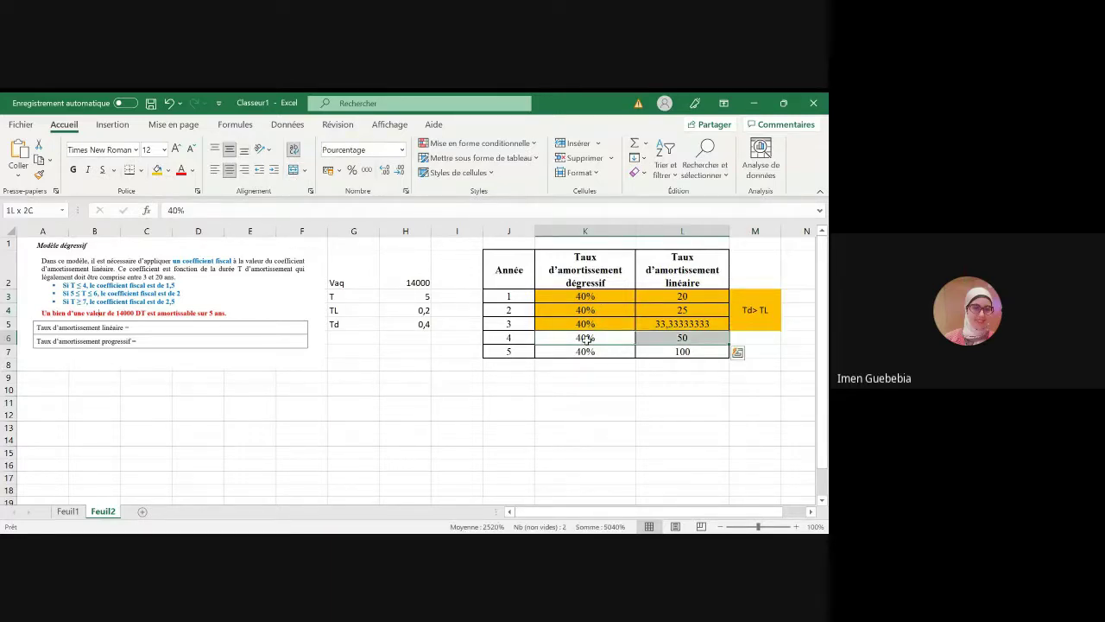
{"action": "key", "text": "shift+Down"}
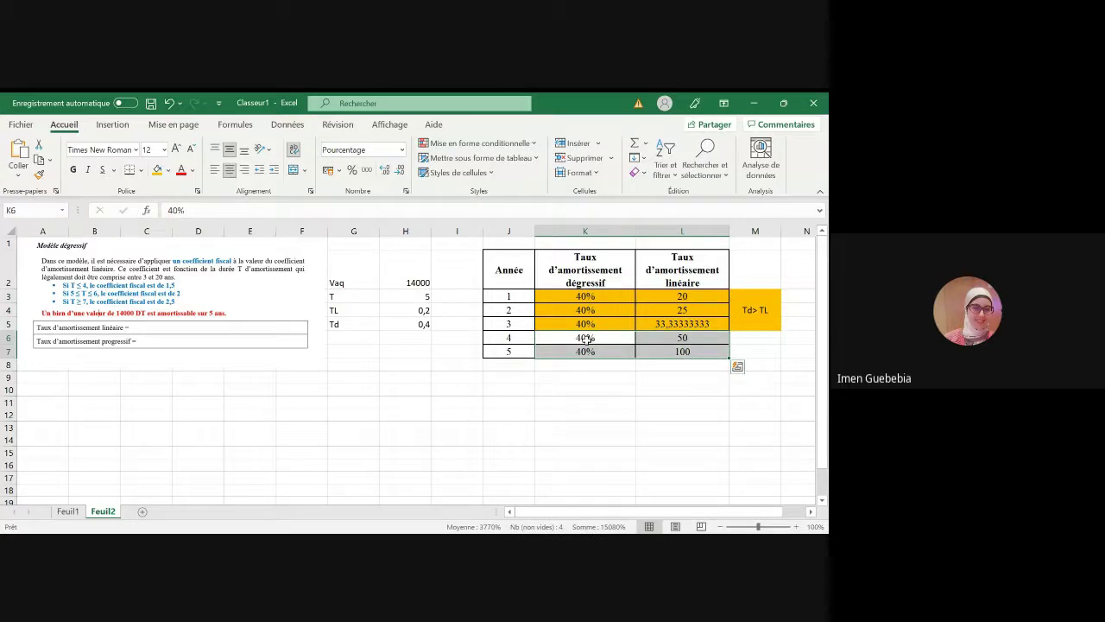
{"action": "left_click", "coordinate": [756, 339]}
{"action": "type", "text": "T"}
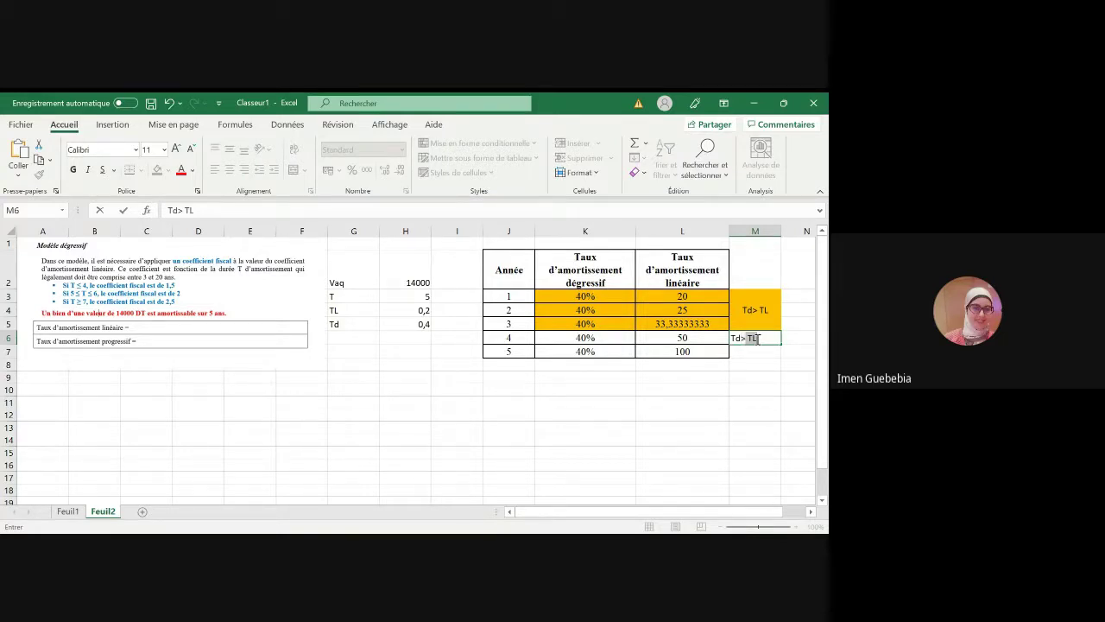
{"action": "key", "text": "BackSpace"}
{"action": "key", "text": "Return"}
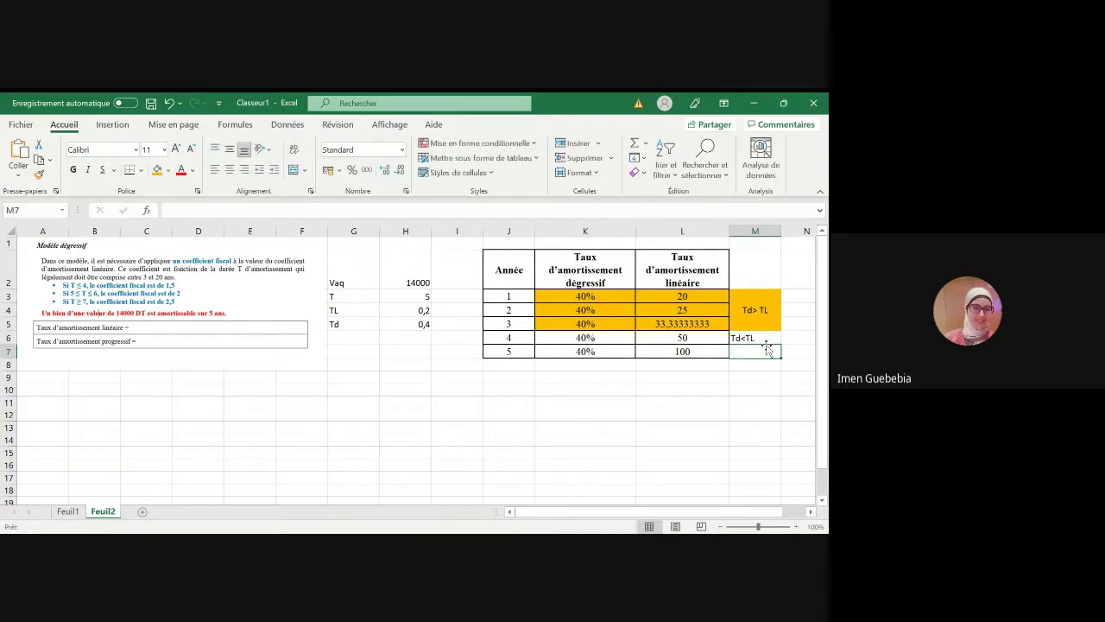
{"action": "left_click", "coordinate": [756, 375]}
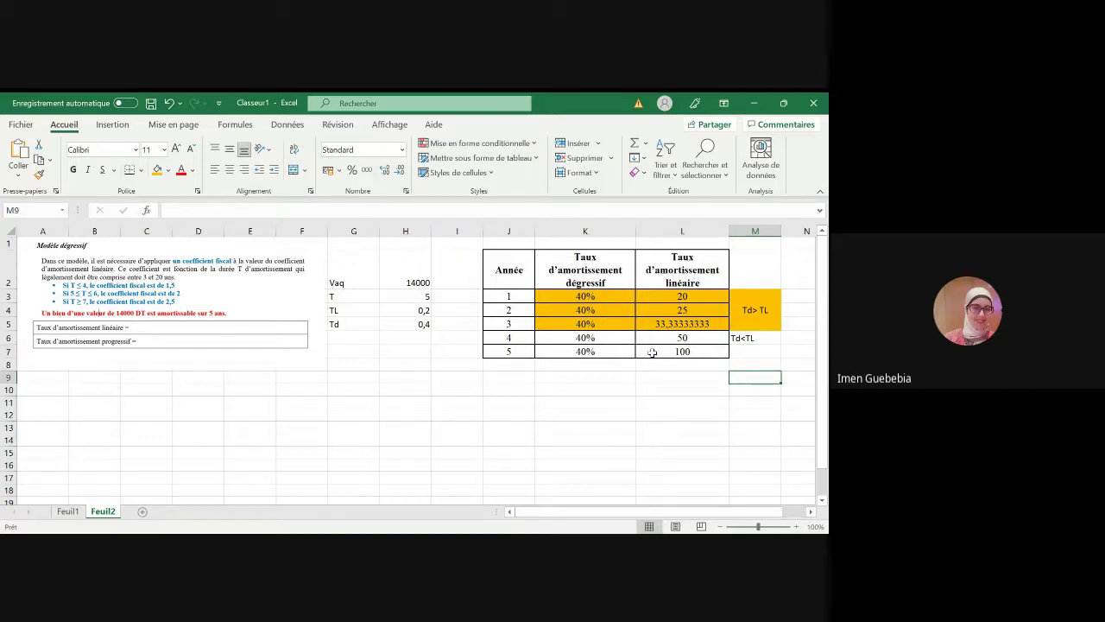
{"action": "left_click", "coordinate": [597, 297]}
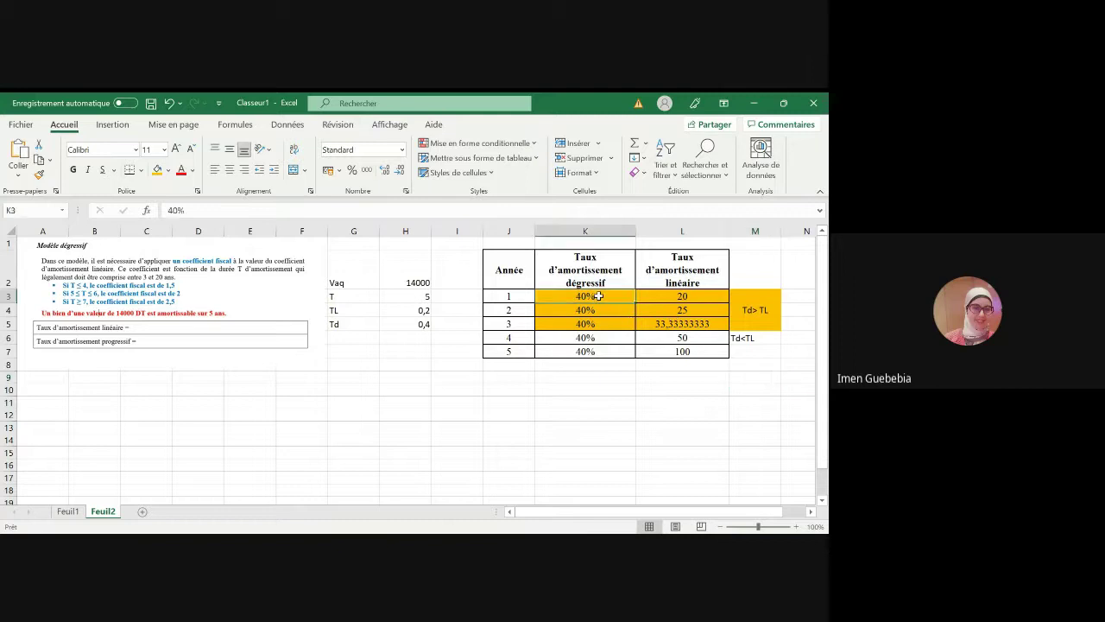
- Remove the fill colour from the linear rates of years 1 to 3 (L3:L5)
{"action": "left_click", "coordinate": [681, 297]}
{"action": "left_click_drag", "start_coordinate": [681, 296], "coordinate": [682, 324]}
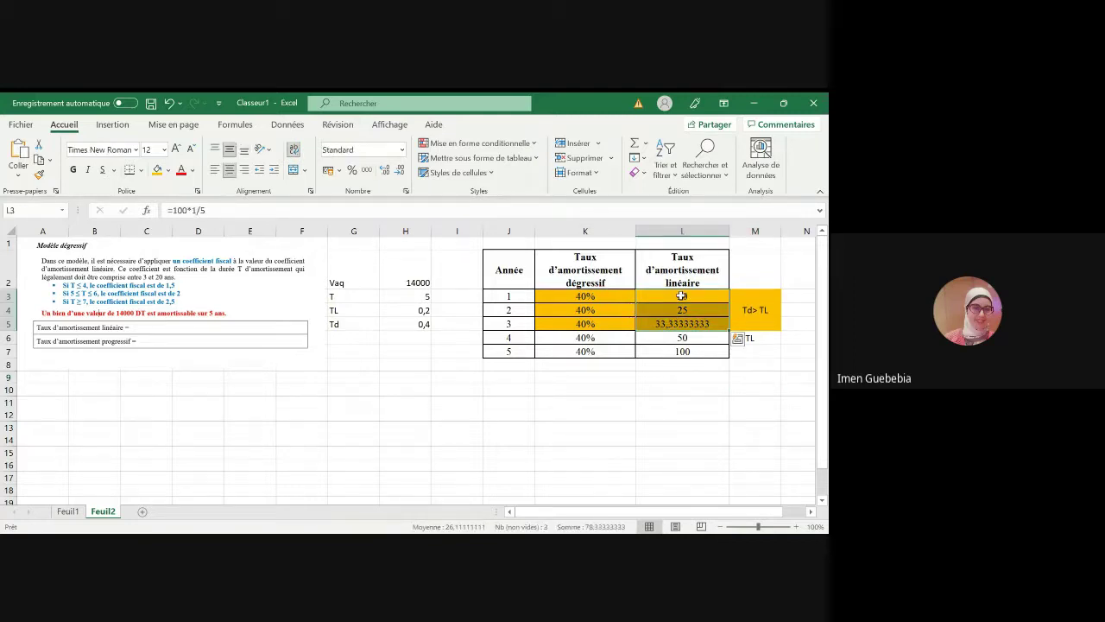
{"action": "left_click", "coordinate": [168, 170]}
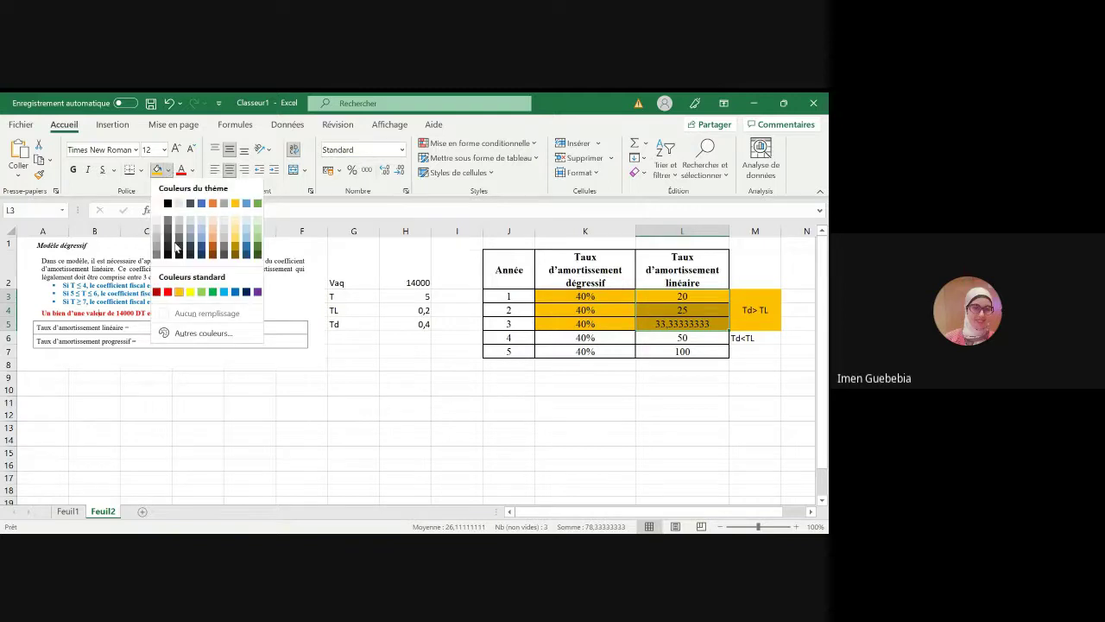
{"action": "left_click", "coordinate": [184, 316]}
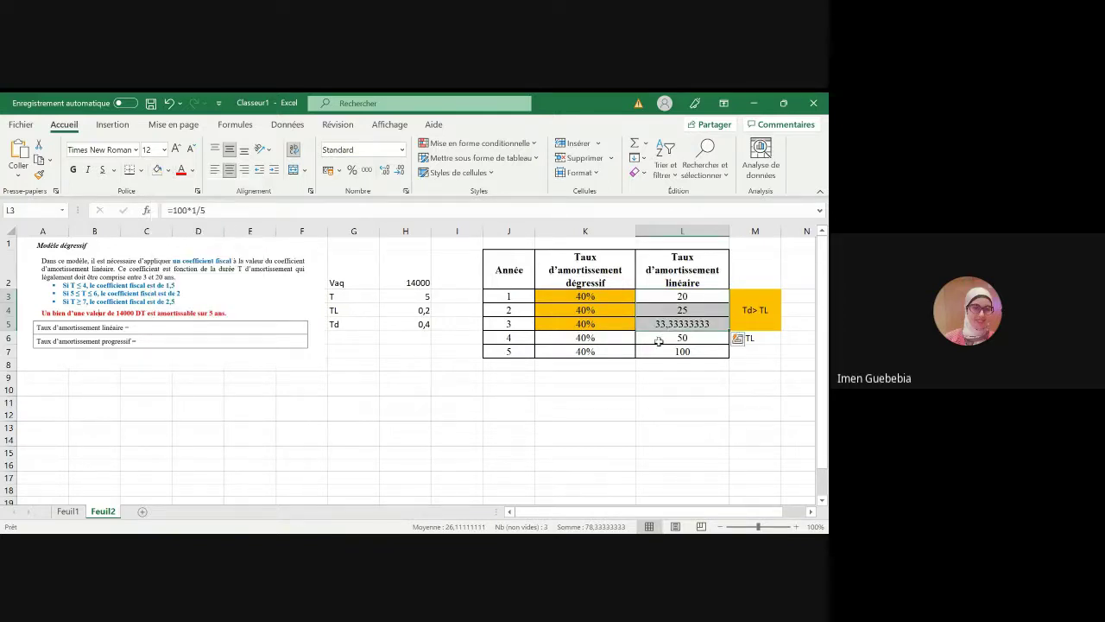
- Fill the linear rates of years 4 and 5 (L6:L7) with green
{"action": "left_click_drag", "start_coordinate": [661, 341], "coordinate": [661, 342]}
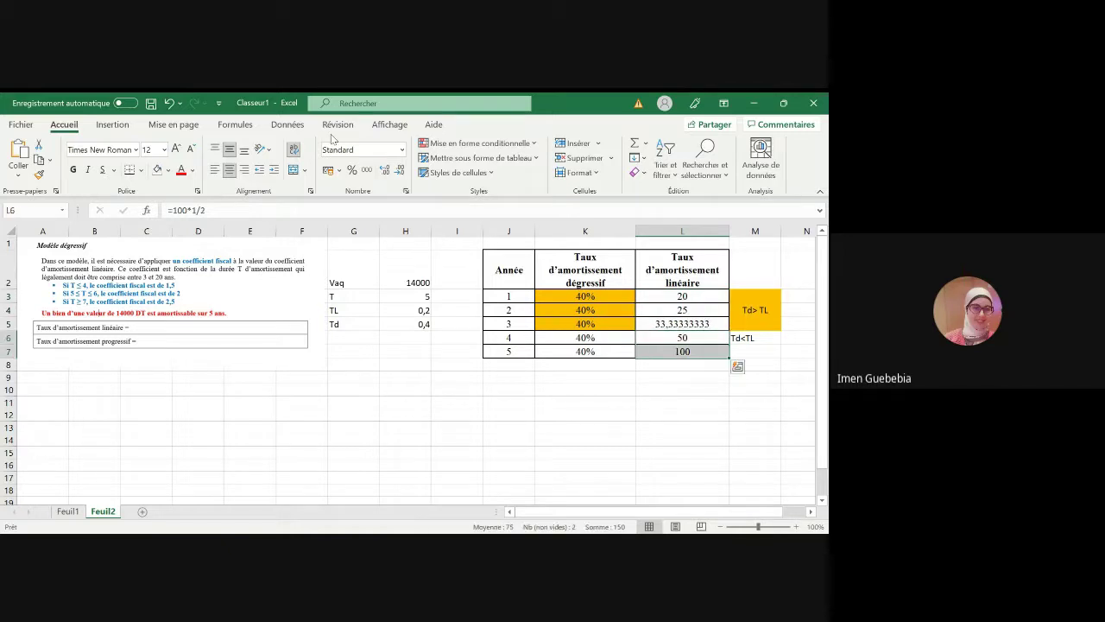
{"action": "left_click", "coordinate": [170, 171]}
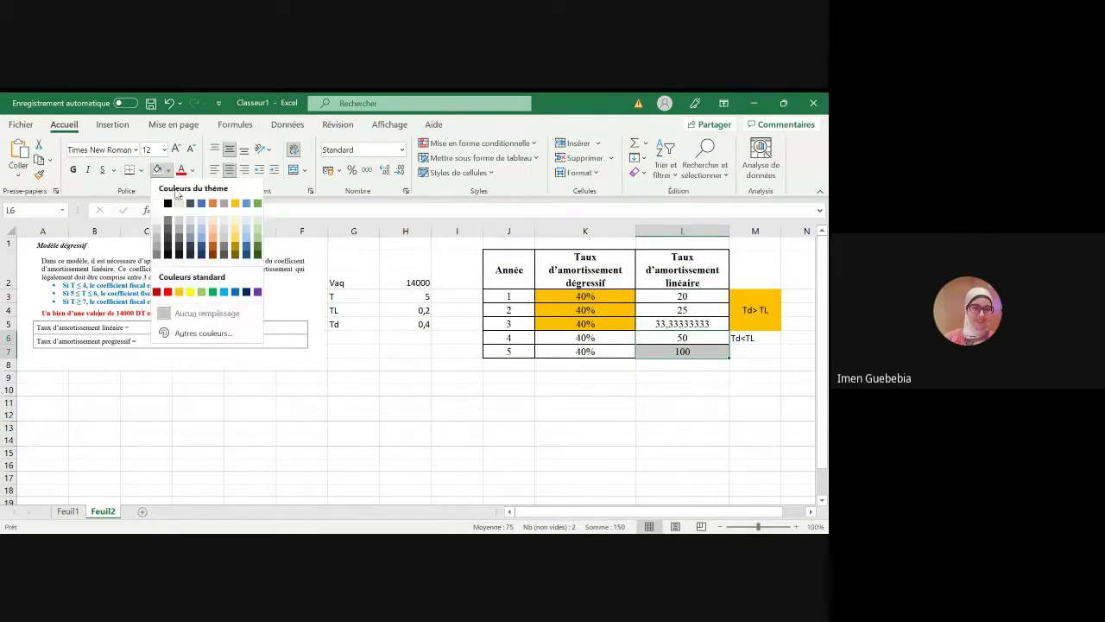
{"action": "left_click", "coordinate": [212, 297]}
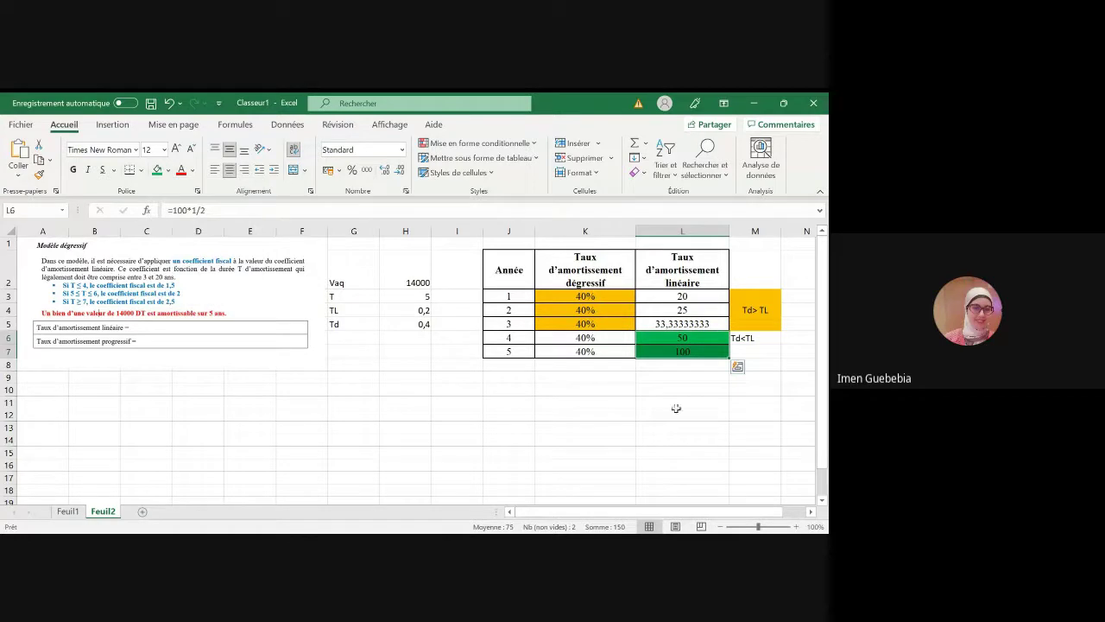
{"action": "left_click", "coordinate": [619, 378]}
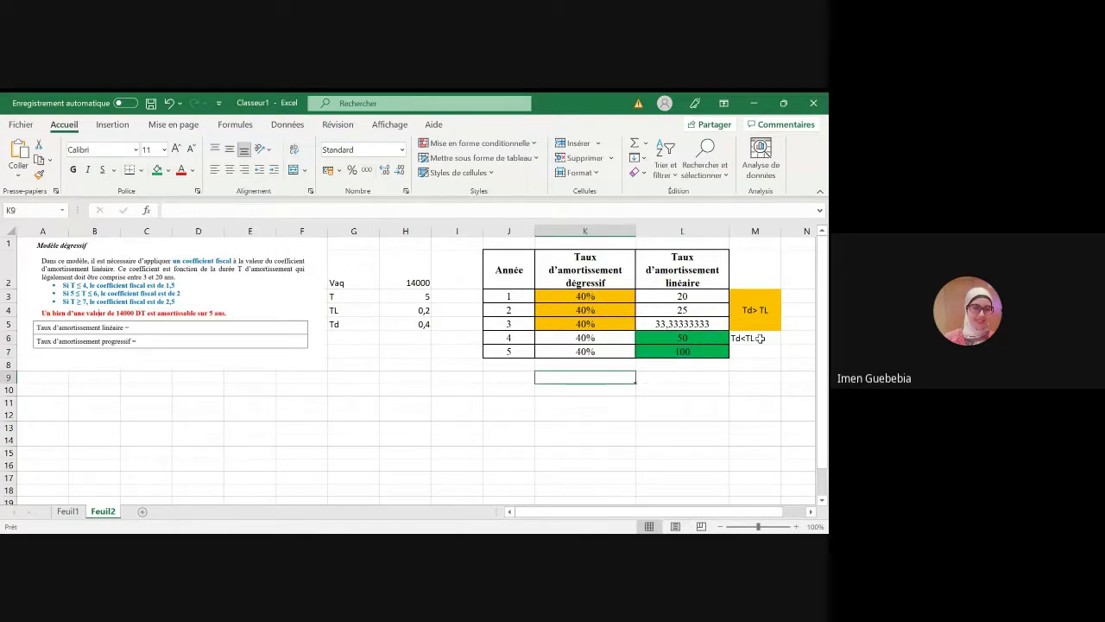
- Give M6:M7 a green fill, merge and centre the two cells, and align the Td<TL label to the middle vertically
{"action": "left_click_drag", "start_coordinate": [759, 337], "coordinate": [760, 339]}
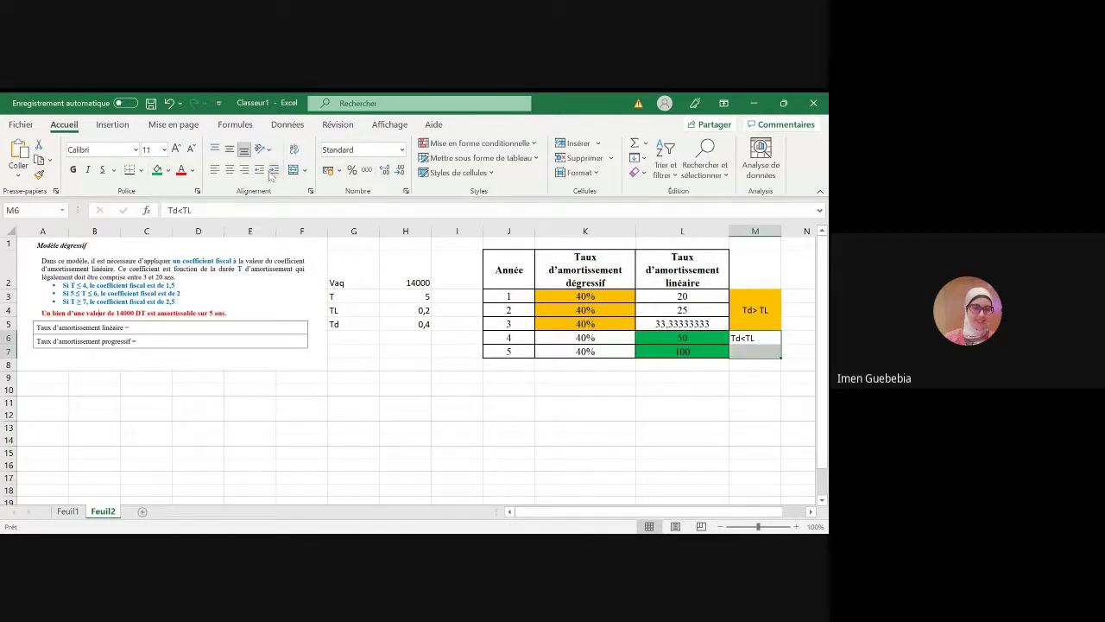
{"action": "left_click", "coordinate": [157, 170]}
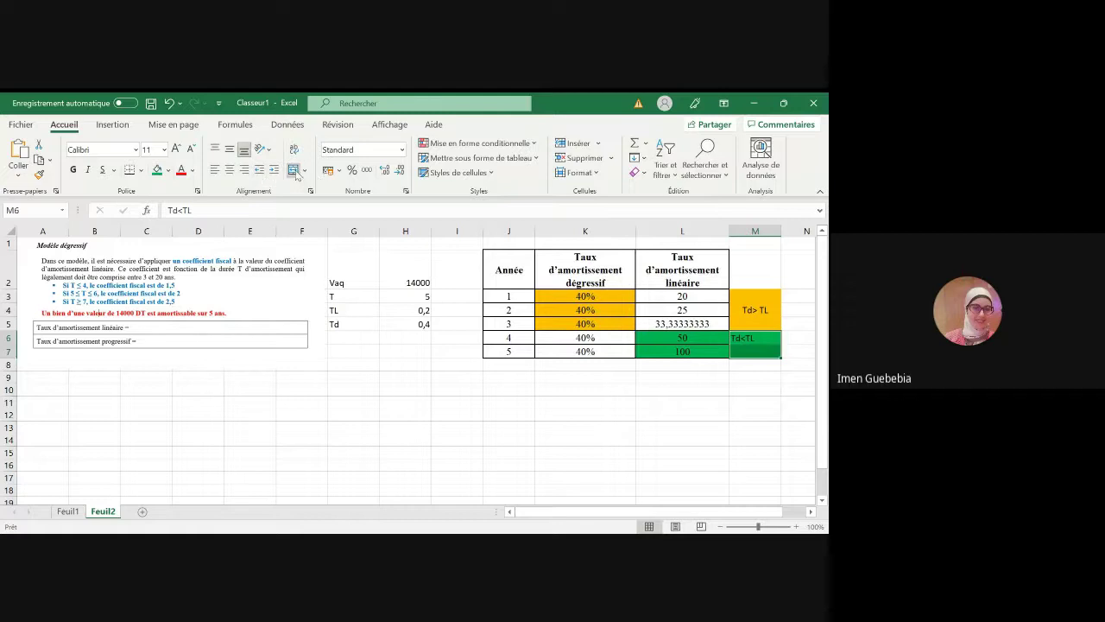
{"action": "left_click", "coordinate": [294, 172]}
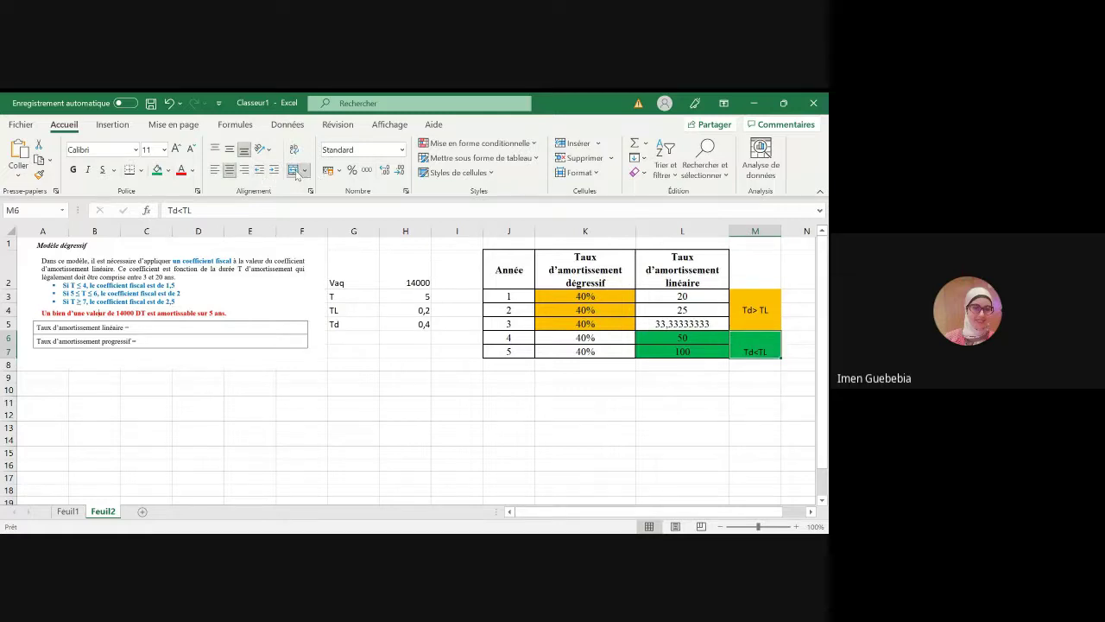
{"action": "left_click", "coordinate": [229, 149]}
{"action": "left_click", "coordinate": [733, 405]}
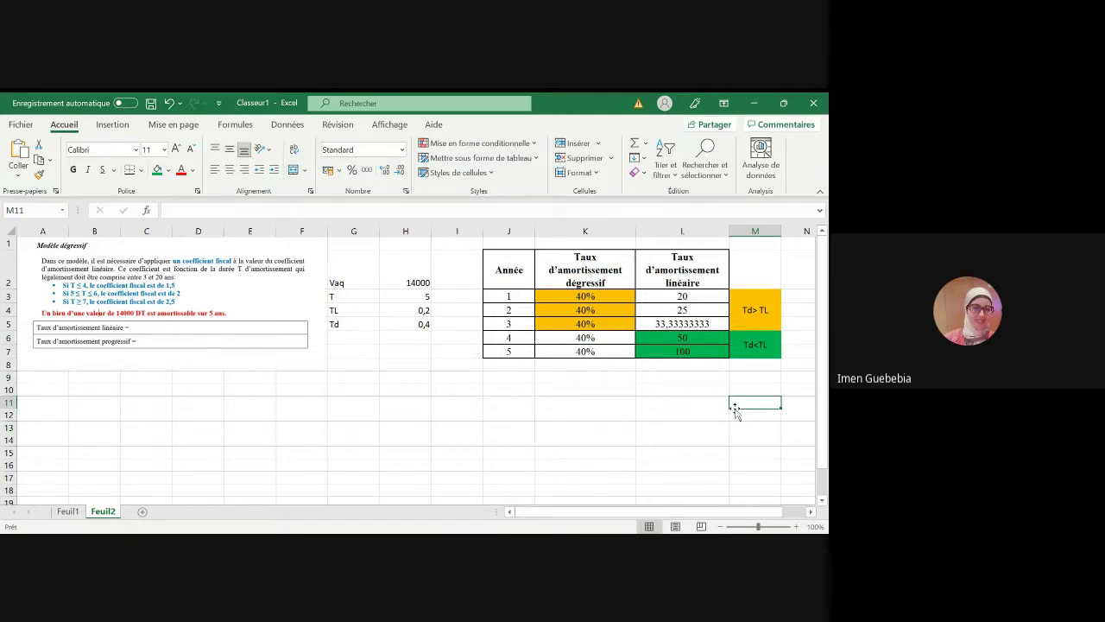
- Copy the depreciation table D5:G9 from sheet Feuil1 and paste it at E10 on sheet Feuil2
{"action": "left_click", "coordinate": [68, 512]}
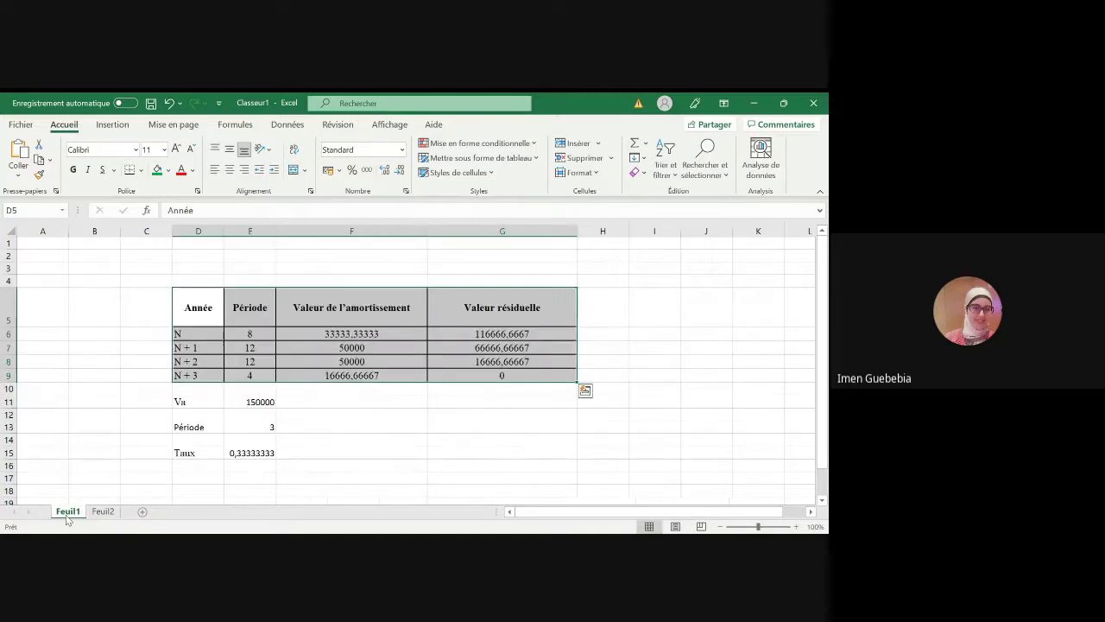
{"action": "left_click", "coordinate": [195, 316]}
{"action": "key", "text": "shift+Right"}
{"action": "key", "text": "shift+Right"}
{"action": "key", "text": "shift+Right"}
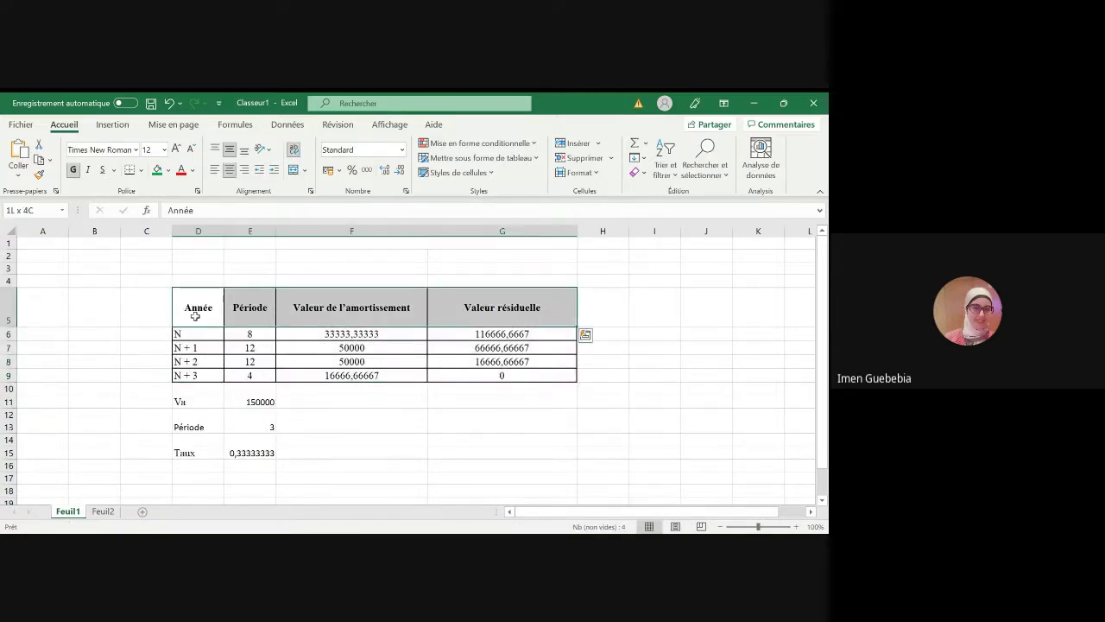
{"action": "key", "text": "shift+Down"}
{"action": "key", "text": "shift+Down"}
{"action": "key", "text": "shift+Down"}
{"action": "key", "text": "shift+Down"}
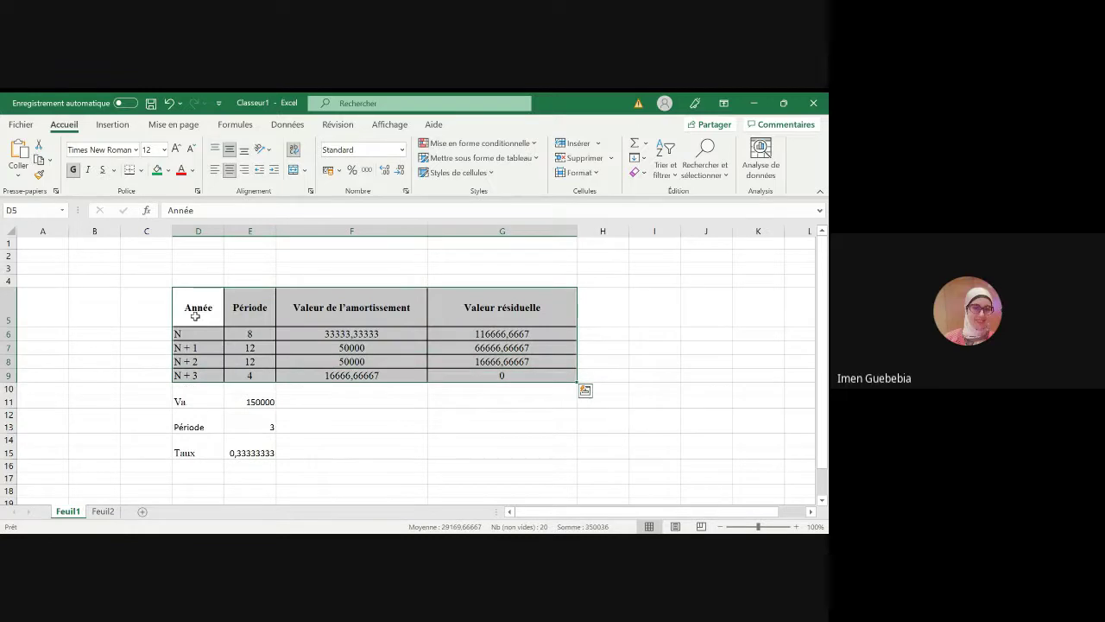
{"action": "key", "text": "ctrl+c"}
{"action": "left_click", "coordinate": [103, 511]}
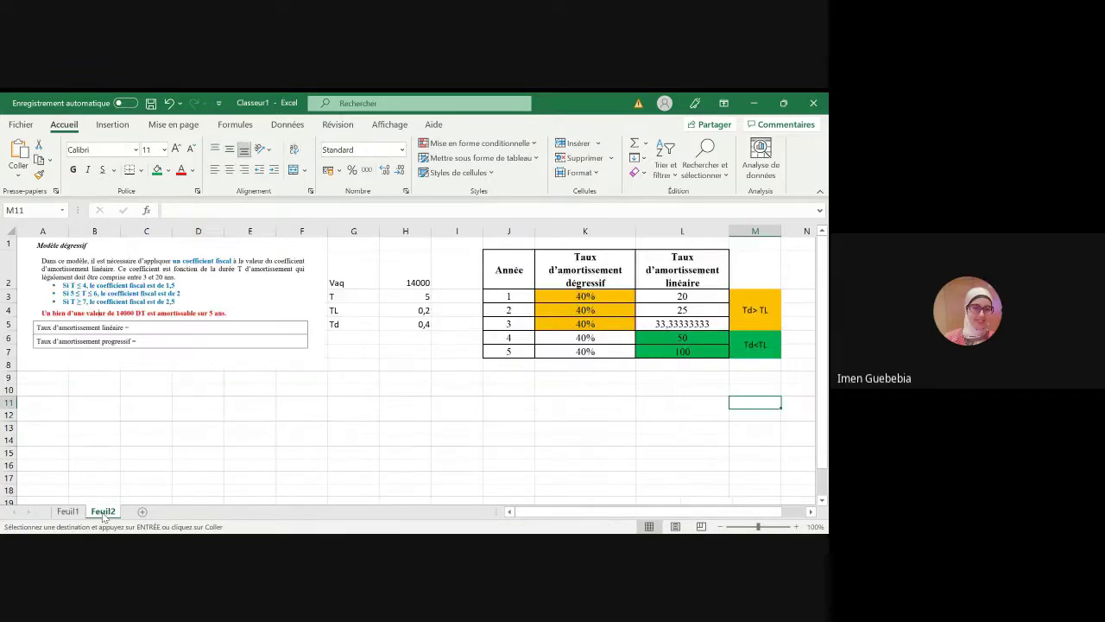
{"action": "left_click", "coordinate": [246, 392]}
{"action": "key", "text": "ctrl+v"}
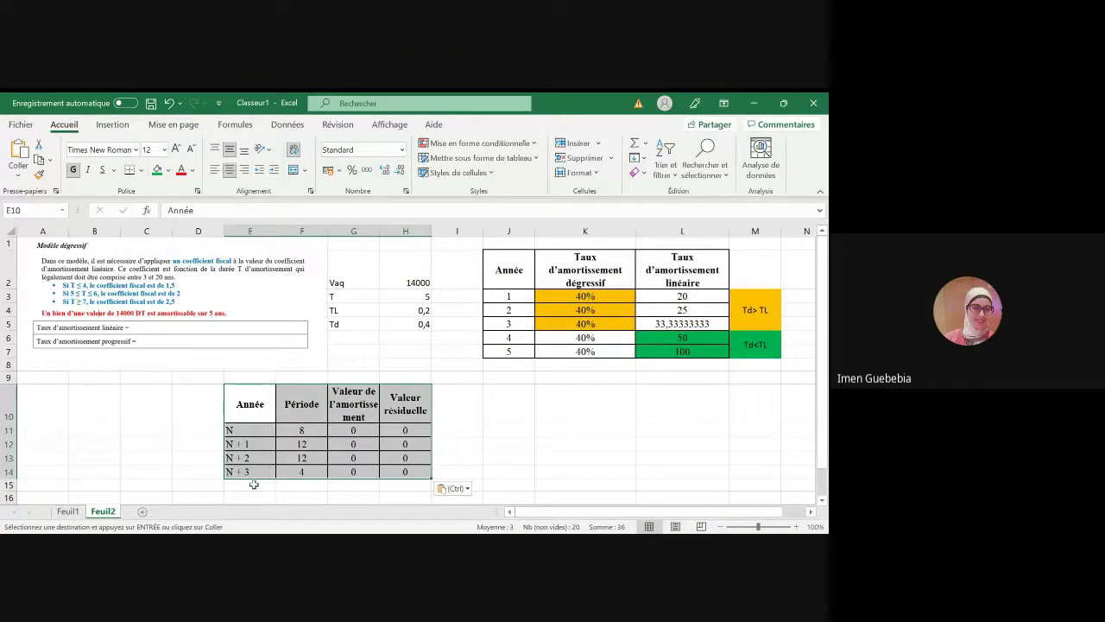
- Clear the period, depreciation and residual values below the pasted table's headers (F11:H15)
{"action": "left_click", "coordinate": [300, 429]}
{"action": "key", "text": "shift+Right"}
{"action": "key", "text": "shift+Right"}
{"action": "key", "text": "shift+Down"}
{"action": "key", "text": "shift+Down"}
{"action": "key", "text": "shift+Down"}
{"action": "key", "text": "shift+Down"}
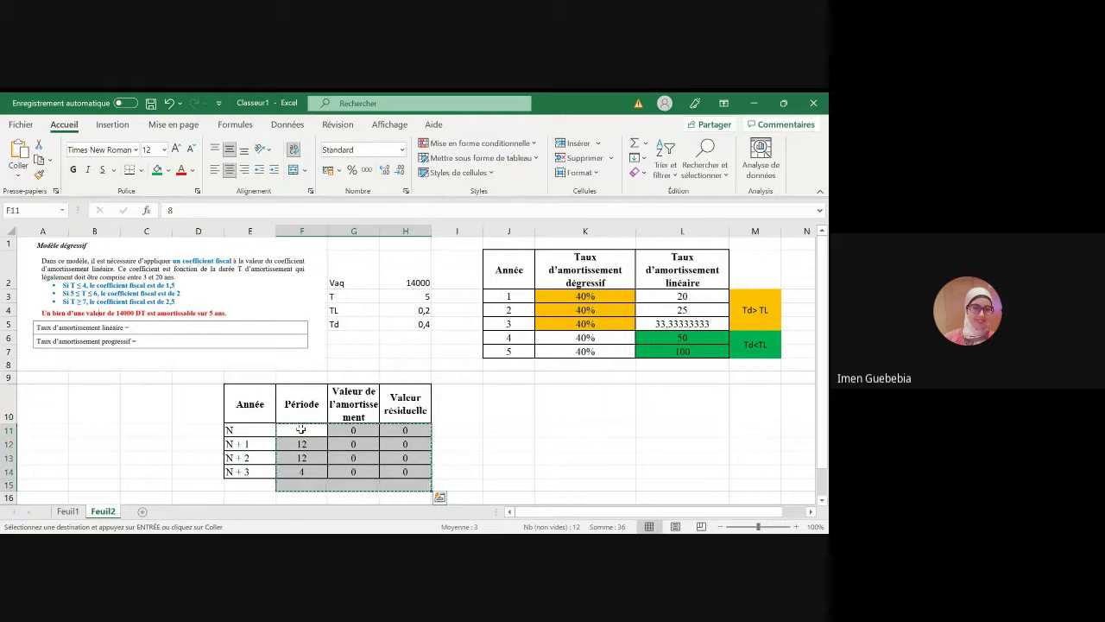
{"action": "key", "text": "Delete"}
- Add a fifth year to the table by entering N + 4 in E15
{"action": "left_click", "coordinate": [247, 485]}
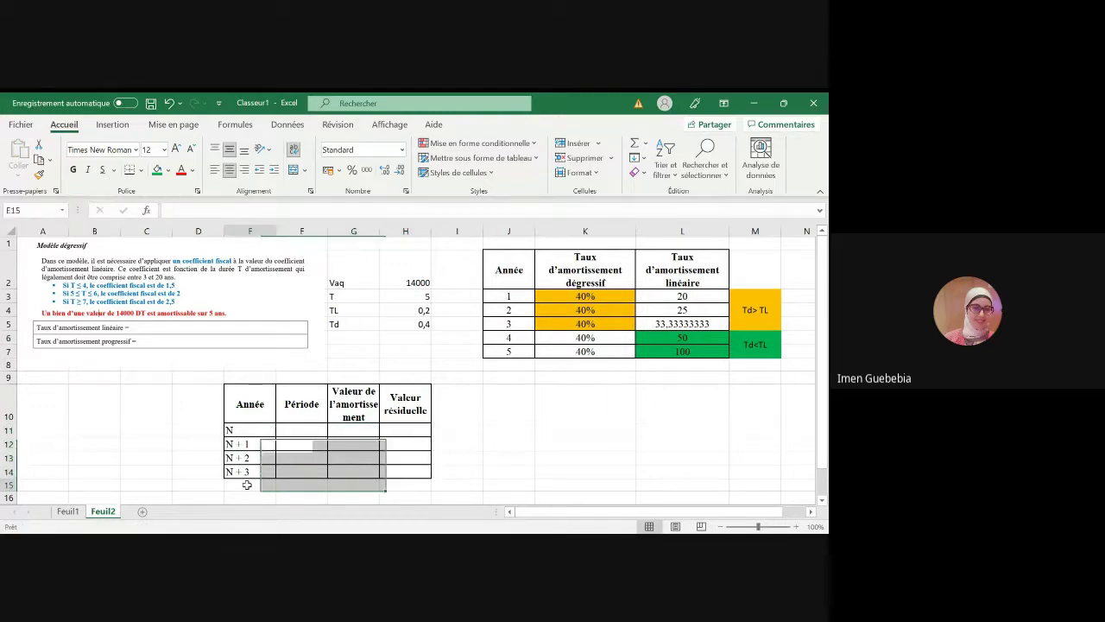
{"action": "type", "text": "N+4"}
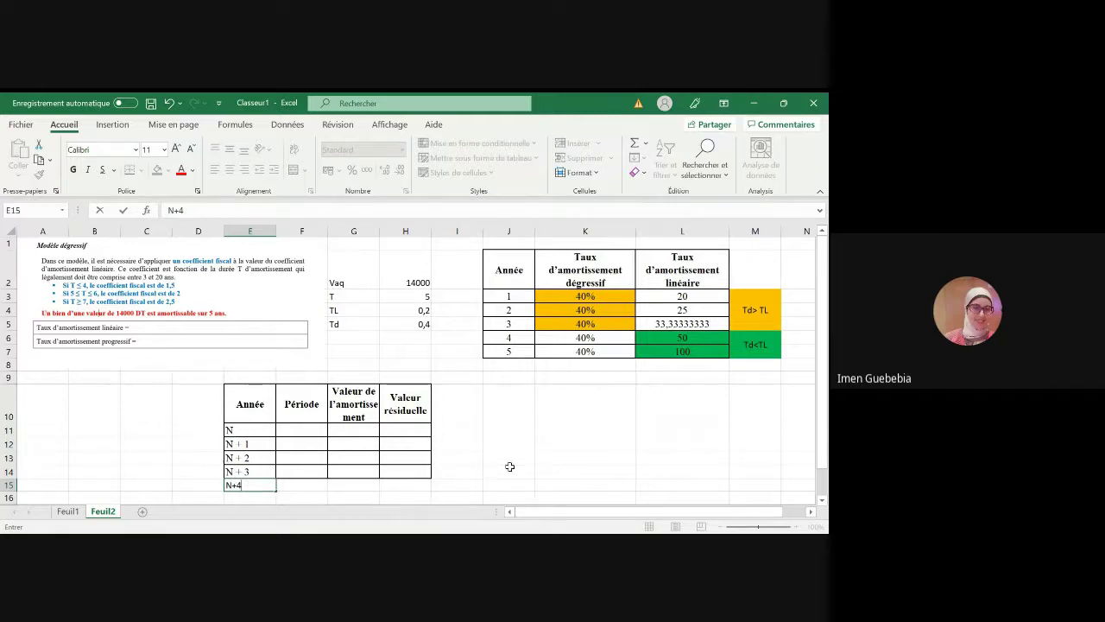
{"action": "left_click", "coordinate": [233, 485]}
{"action": "key", "text": "Return"}
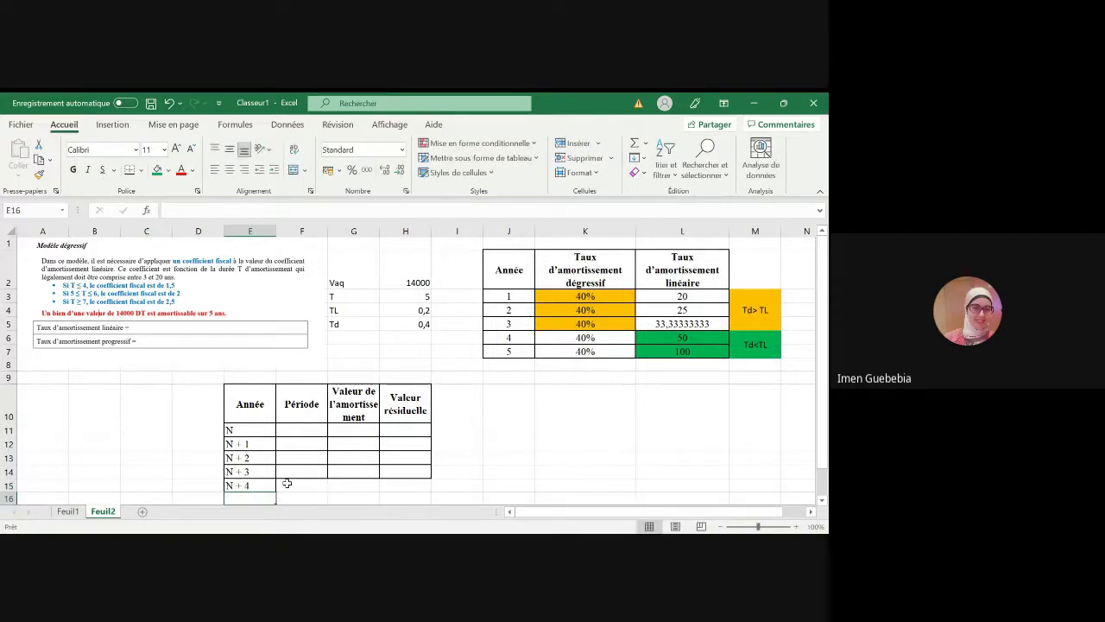
- Copy the N + 3 row's formatting (E14:H14) to the N + 4 row and widen column G to fit its header on one line
{"action": "left_click_drag", "start_coordinate": [266, 473], "coordinate": [457, 472]}
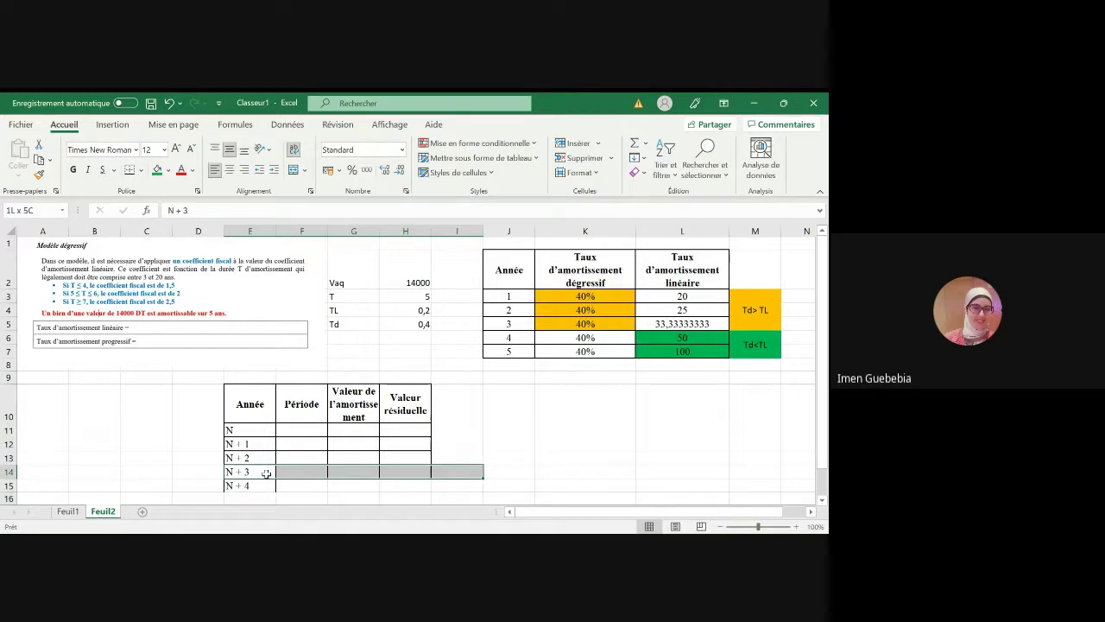
{"action": "left_click_drag", "start_coordinate": [266, 473], "coordinate": [406, 472]}
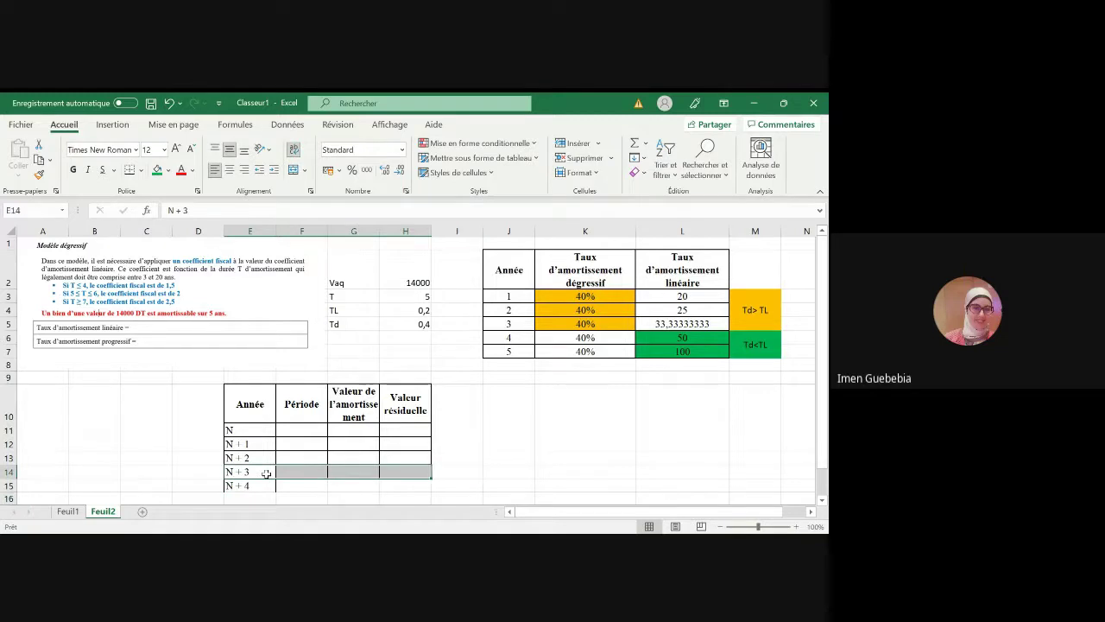
{"action": "left_click", "coordinate": [38, 176]}
{"action": "left_click", "coordinate": [257, 486]}
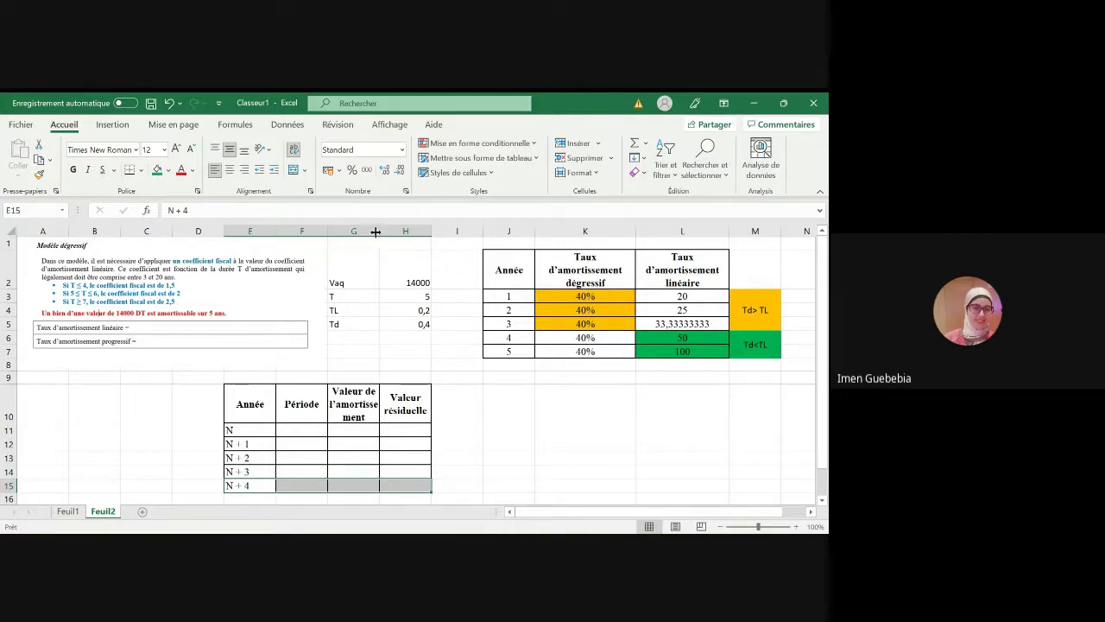
{"action": "left_click_drag", "start_coordinate": [376, 231], "coordinate": [455, 231]}
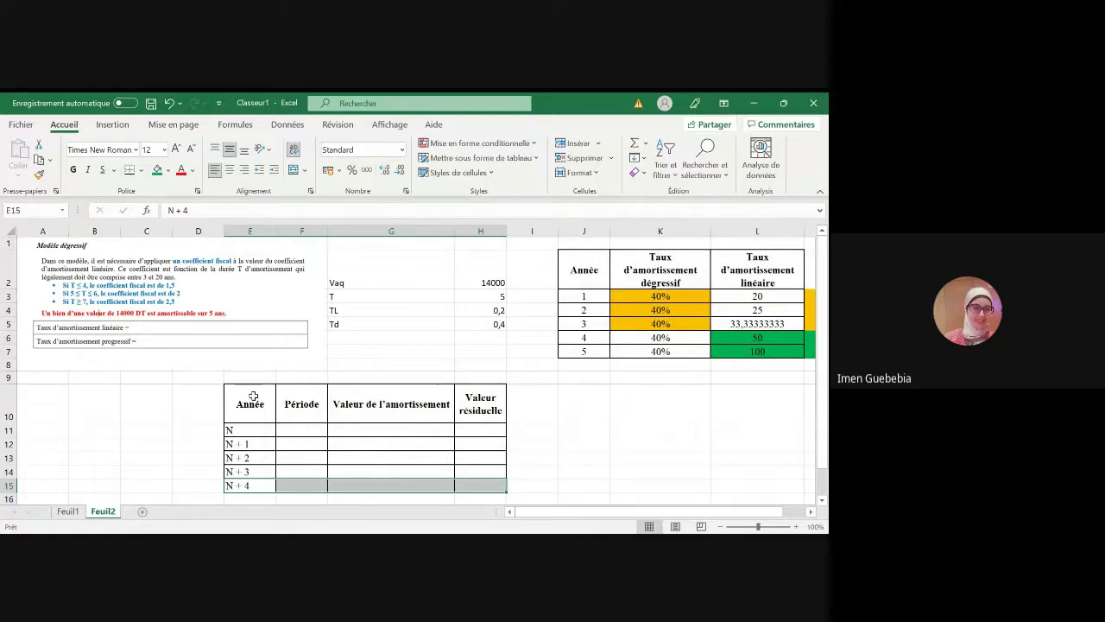
- Move the table E10:H15 to B10 and widen columns D and E so their headers fit on one line
{"action": "left_click_drag", "start_coordinate": [252, 396], "coordinate": [480, 486]}
{"action": "key", "text": "ctrl+c"}
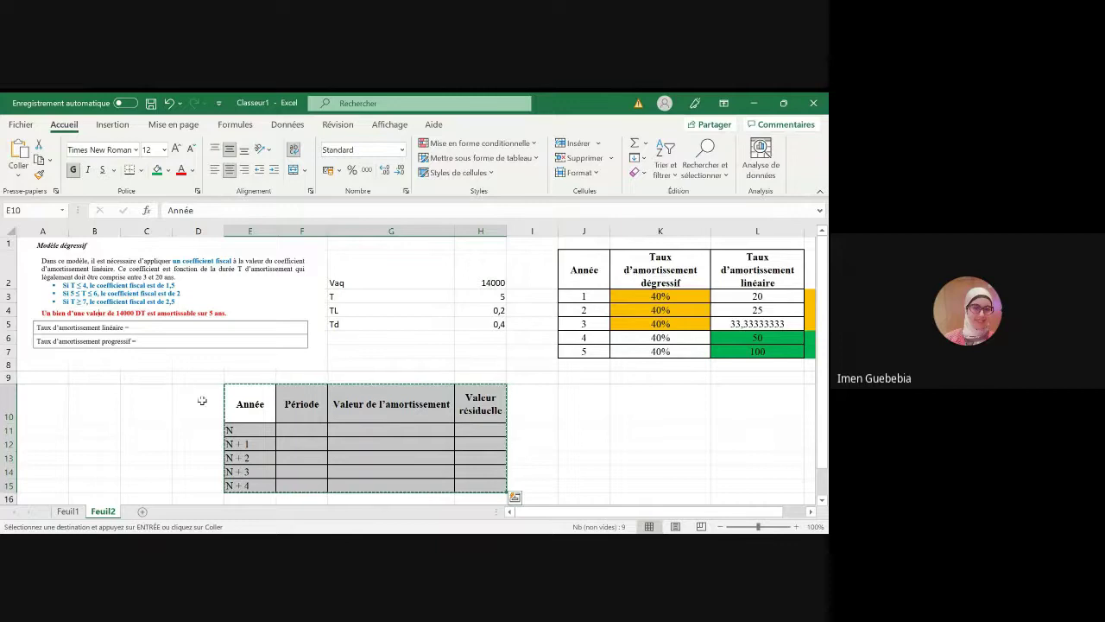
{"action": "left_click", "coordinate": [90, 389]}
{"action": "key", "text": "ctrl+v"}
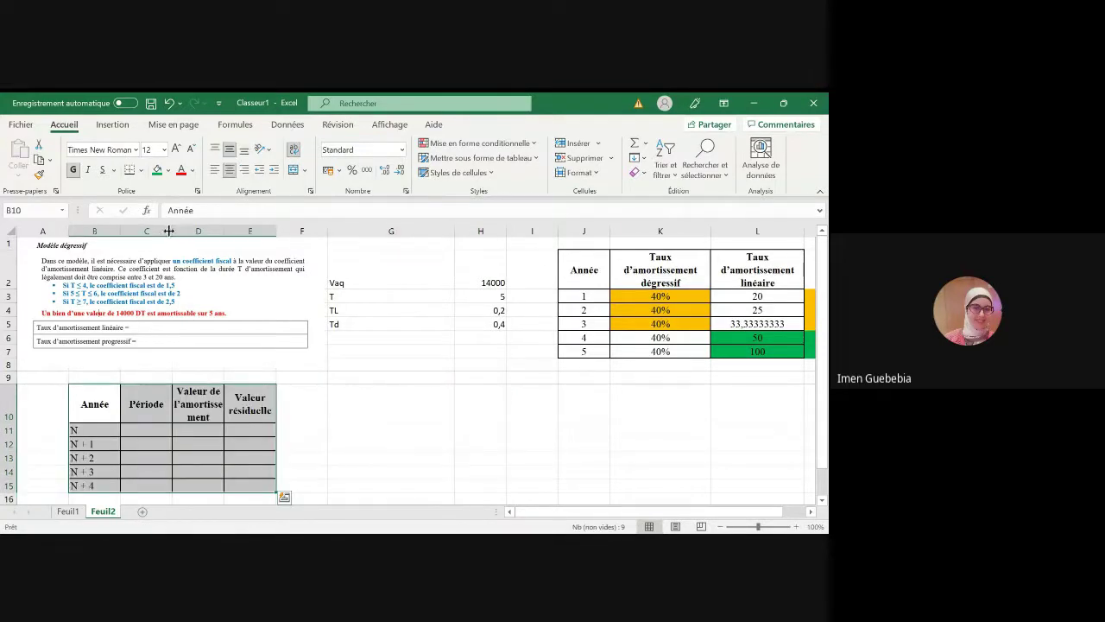
{"action": "left_click_drag", "start_coordinate": [172, 229], "coordinate": [307, 231]}
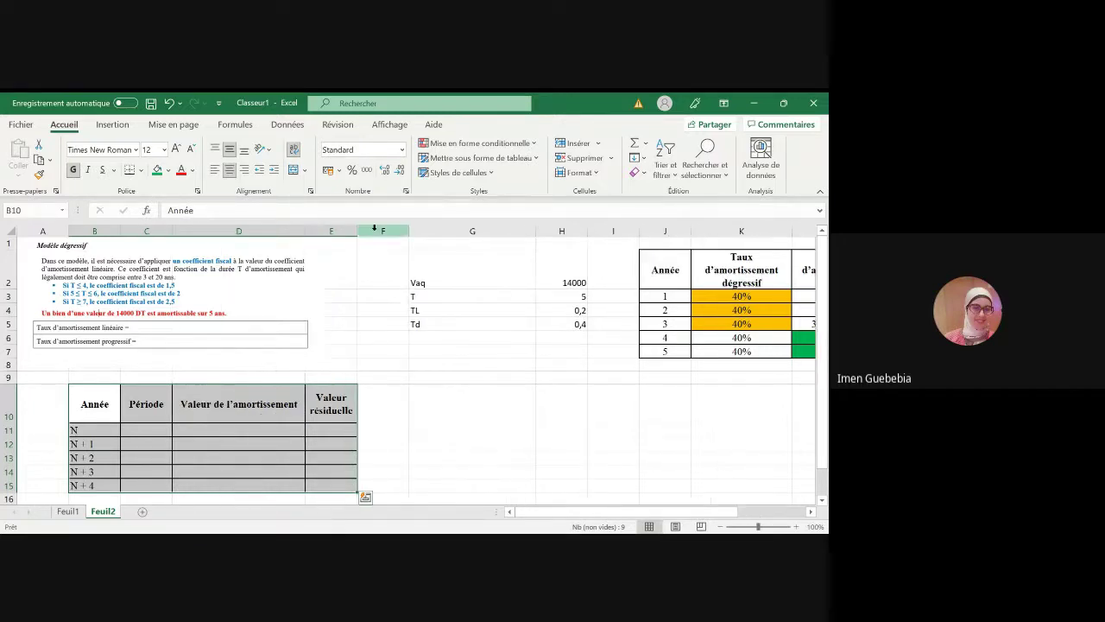
{"action": "left_click_drag", "start_coordinate": [441, 239], "coordinate": [411, 247]}
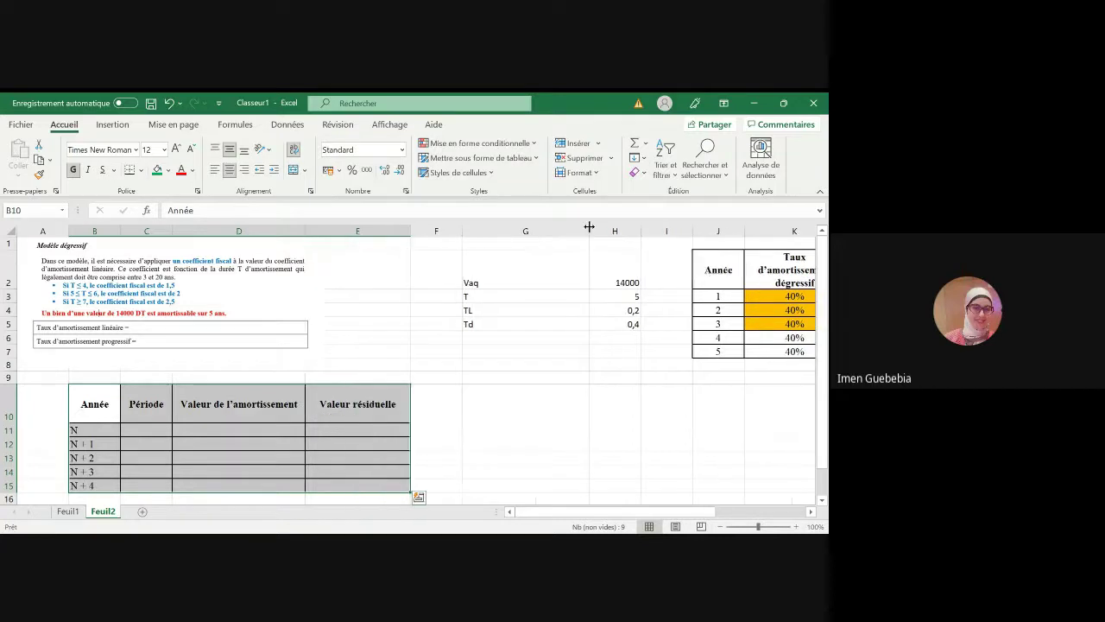
- Auto-fit the widths of columns G, H and J to their contents
{"action": "double_click", "coordinate": [589, 226]}
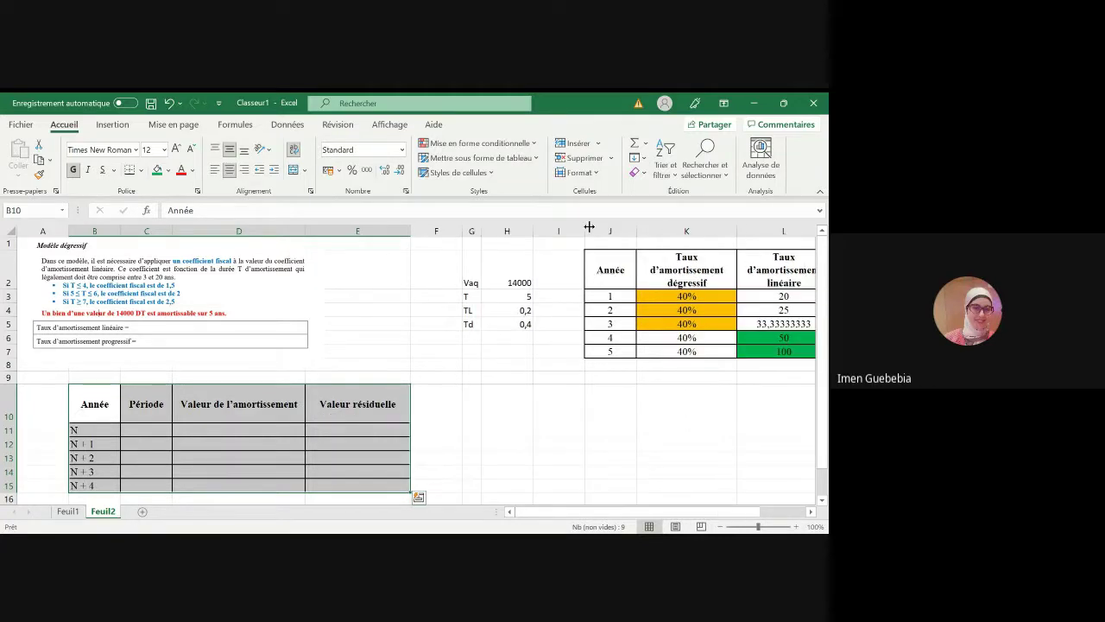
{"action": "double_click", "coordinate": [532, 231]}
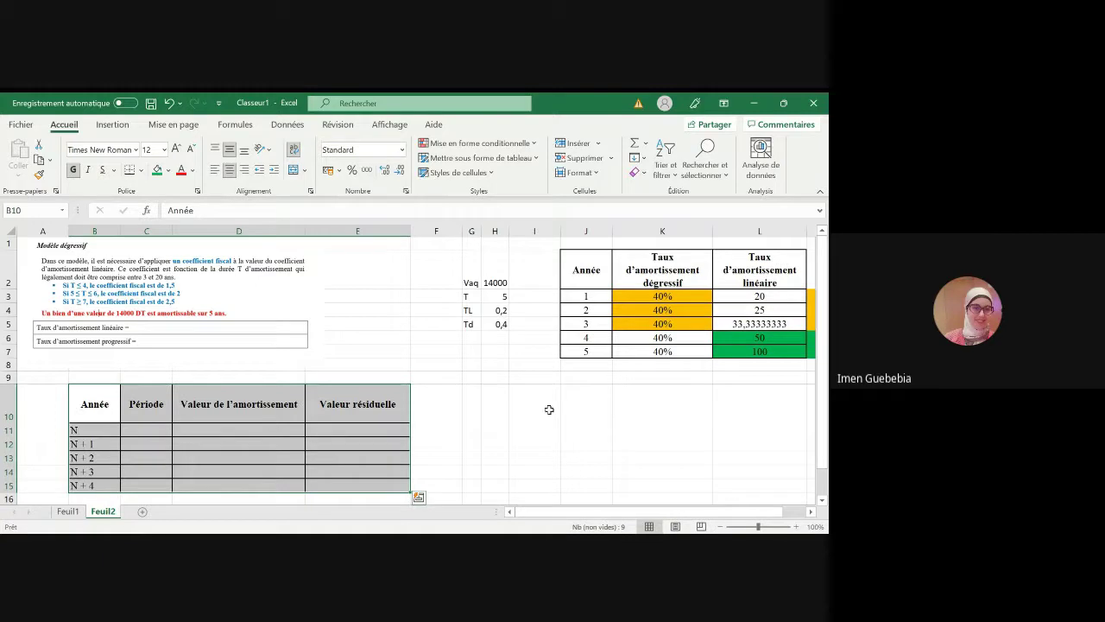
{"action": "double_click", "coordinate": [613, 233]}
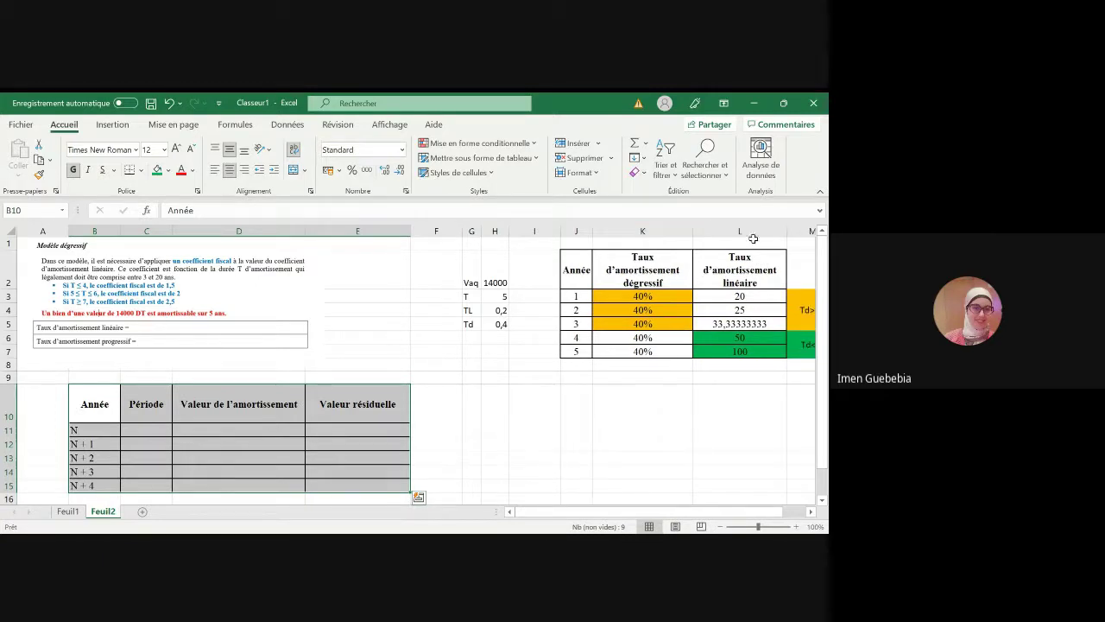
- Delete the empty column I between the input data and the rate table
{"action": "left_click", "coordinate": [534, 231]}
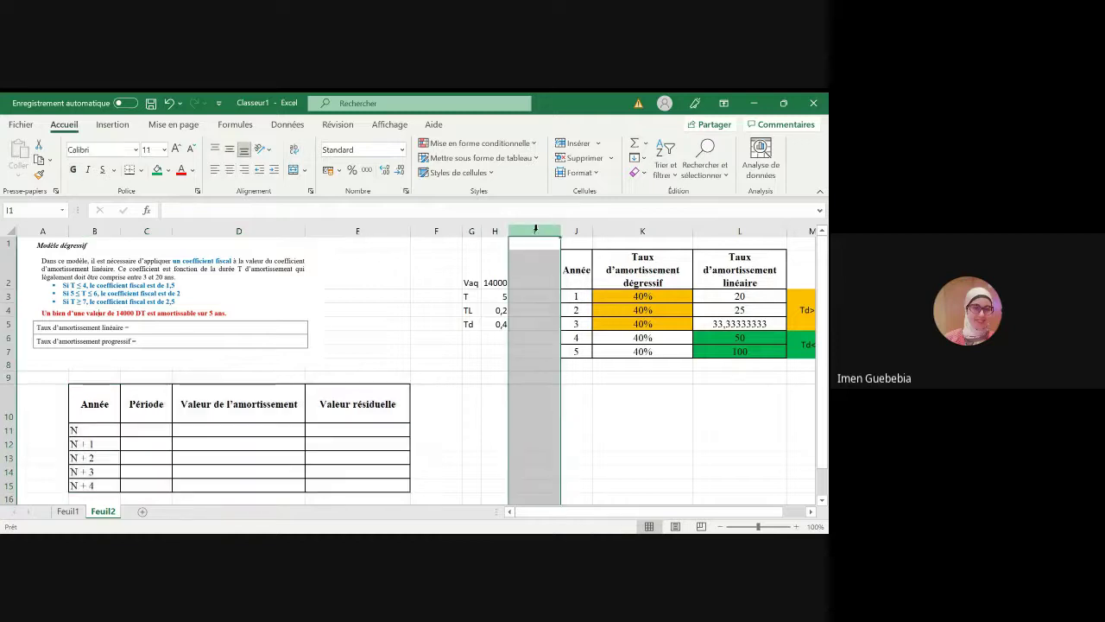
{"action": "left_click", "coordinate": [580, 158]}
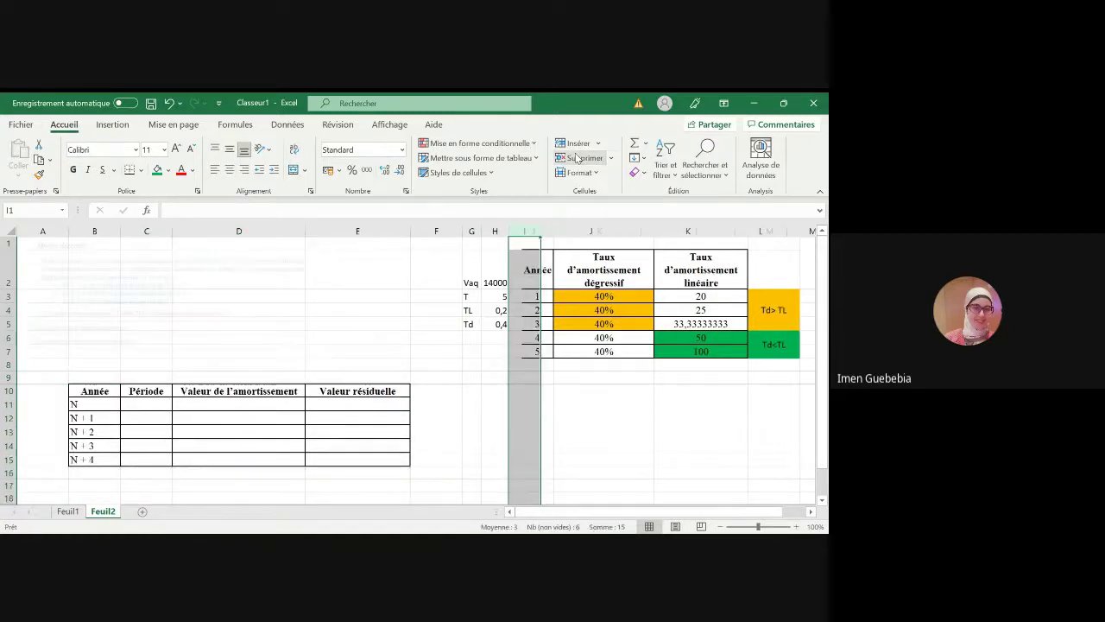
{"action": "left_click", "coordinate": [621, 400]}
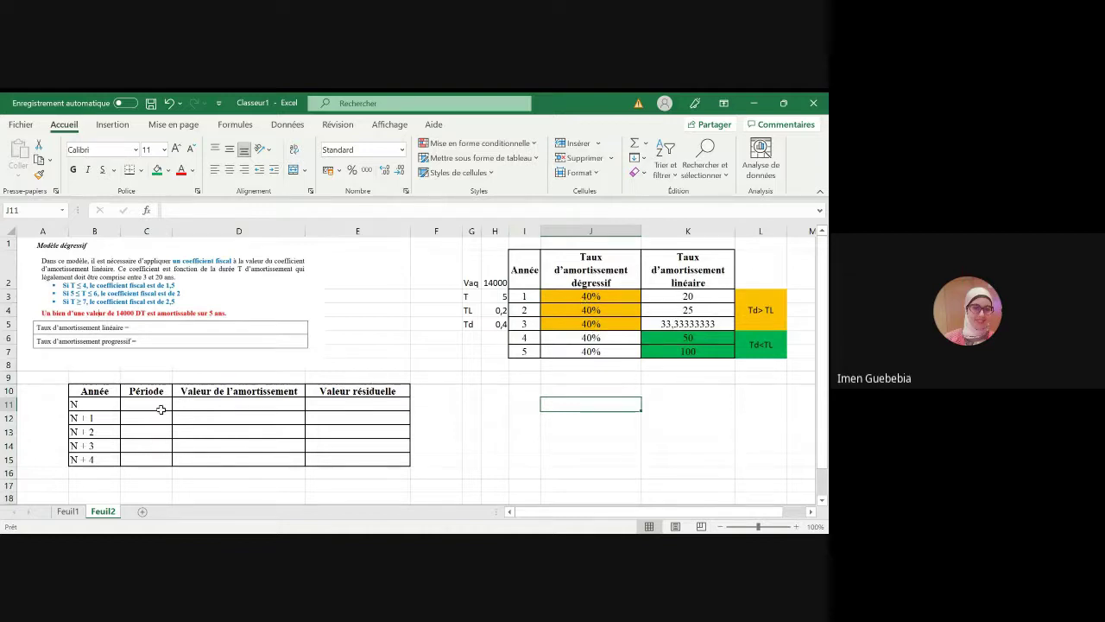
- Fill the table rows for years N to N + 2 (B11:E13) with the standard orange color
{"action": "mouse_move", "coordinate": [93, 407]}
{"action": "left_mouse_down"}
{"action": "mouse_move", "coordinate": [362, 406]}
{"action": "mouse_move", "coordinate": [93, 418]}
{"action": "left_mouse_up"}
{"action": "left_click_drag", "start_coordinate": [94, 408], "coordinate": [94, 408]}
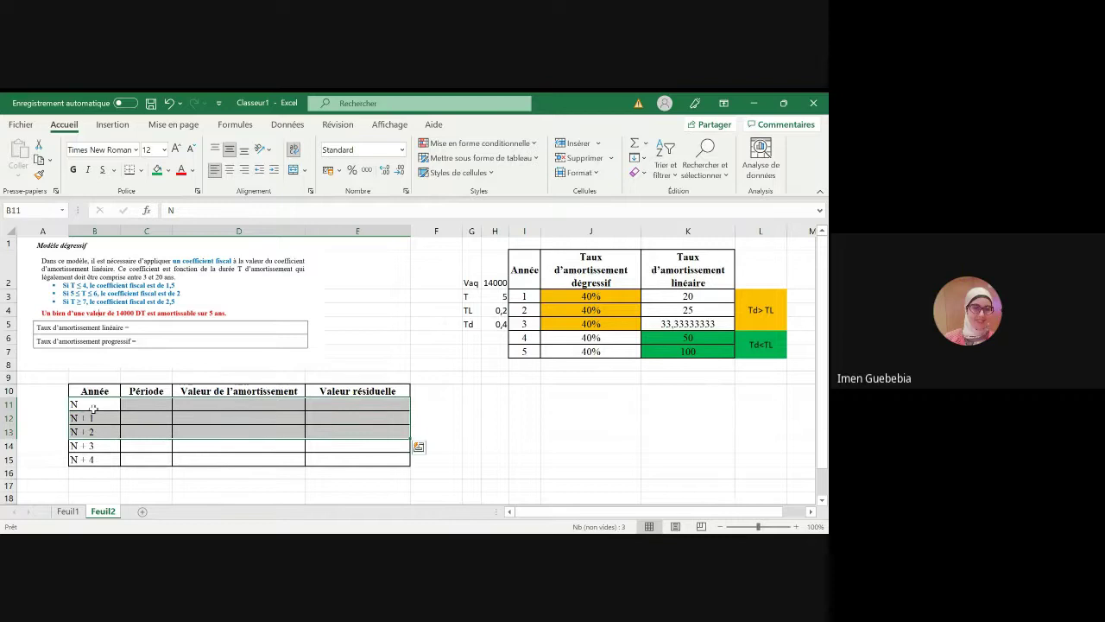
{"action": "left_click", "coordinate": [172, 170]}
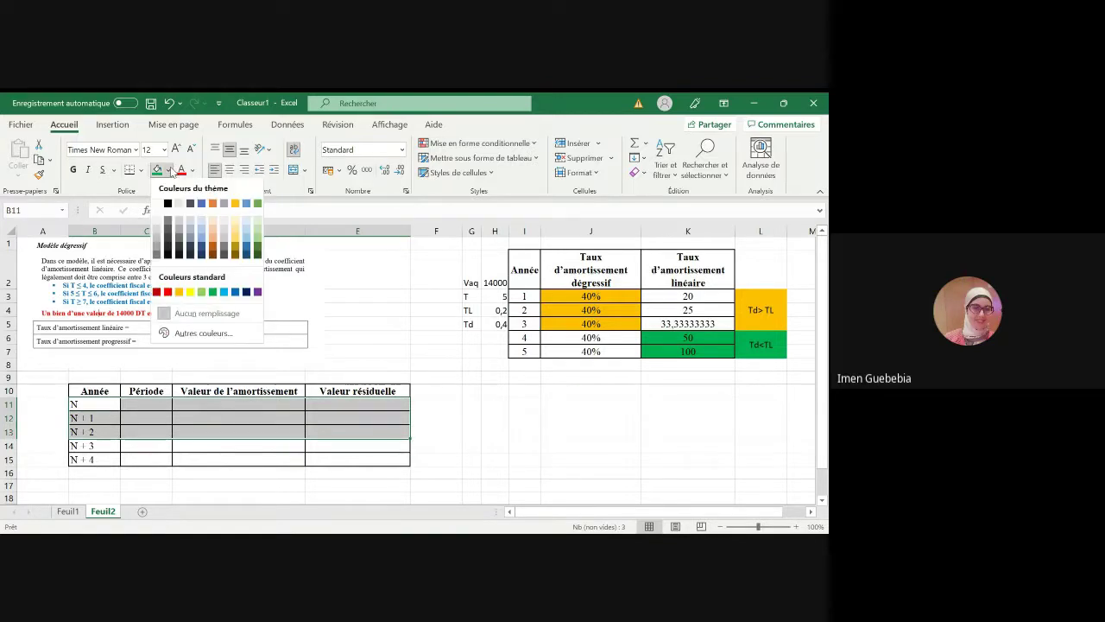
{"action": "left_click", "coordinate": [179, 296]}
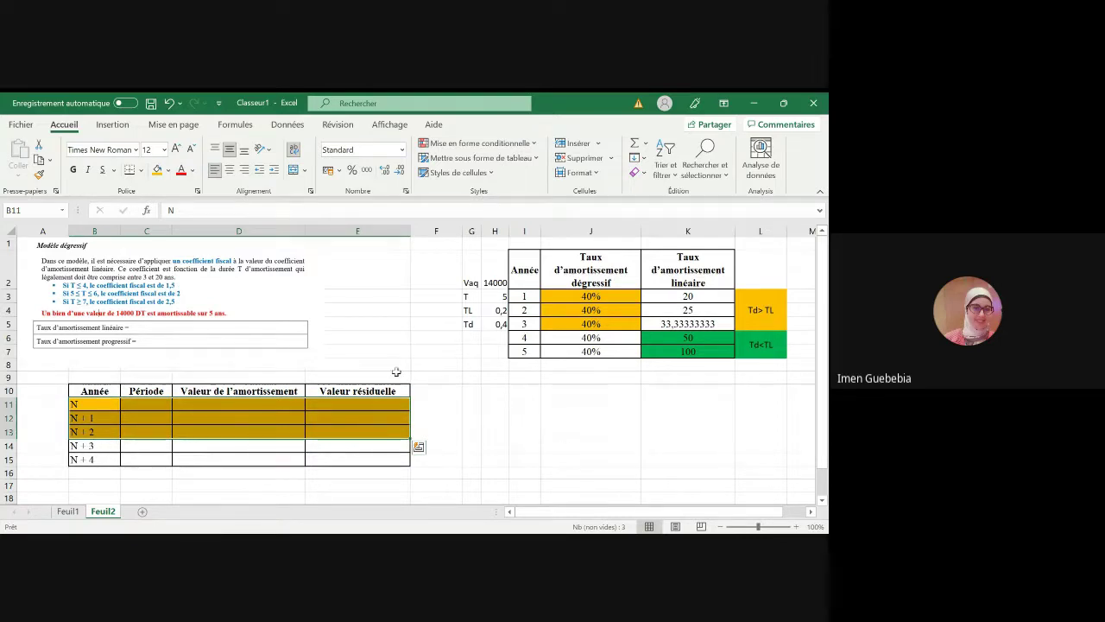
- Remove the fill color from the year 5 linear depreciation rate in cell K7
{"action": "left_click", "coordinate": [688, 352]}
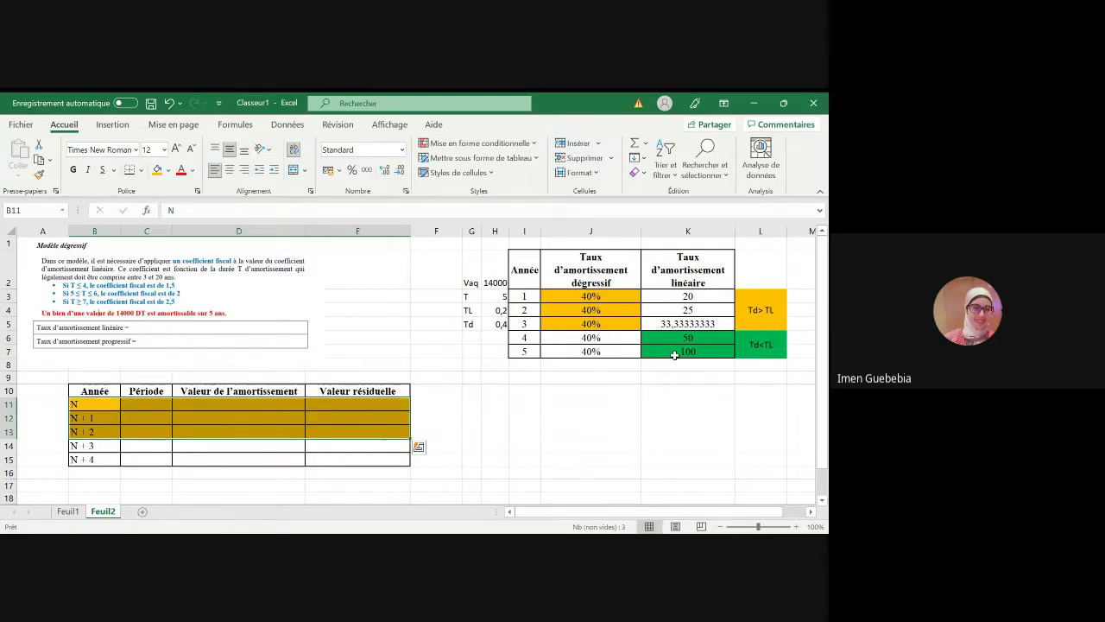
{"action": "left_click", "coordinate": [168, 170]}
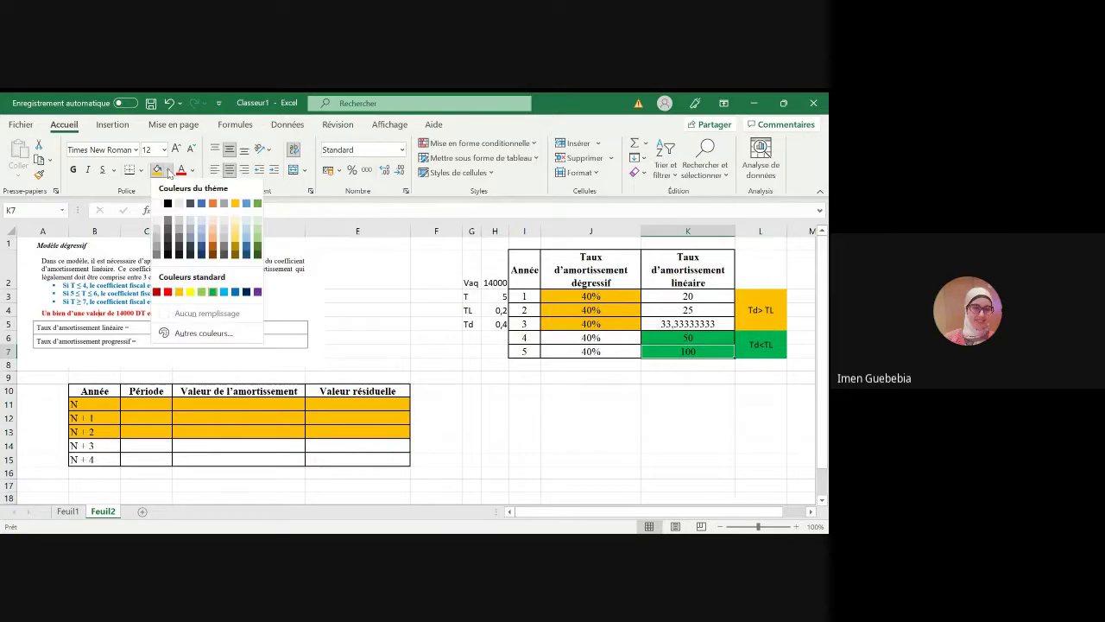
{"action": "left_click", "coordinate": [193, 313]}
{"action": "left_click", "coordinate": [691, 339]}
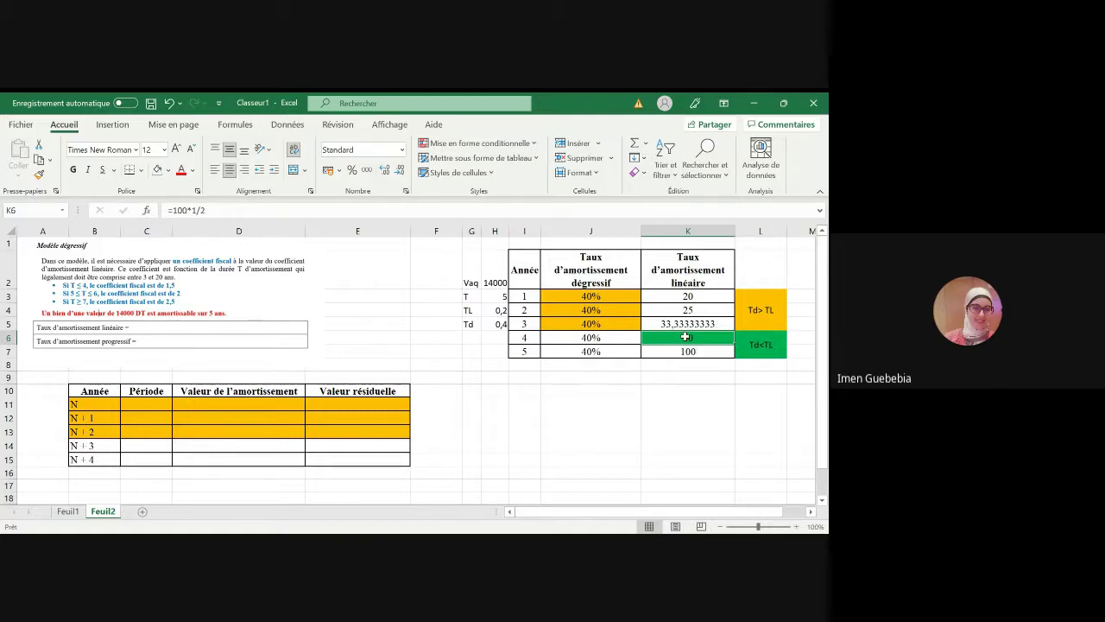
- Fill the table rows for years N + 3 and N + 4 (B14:E15) with the standard green color
{"action": "left_click", "coordinate": [105, 447]}
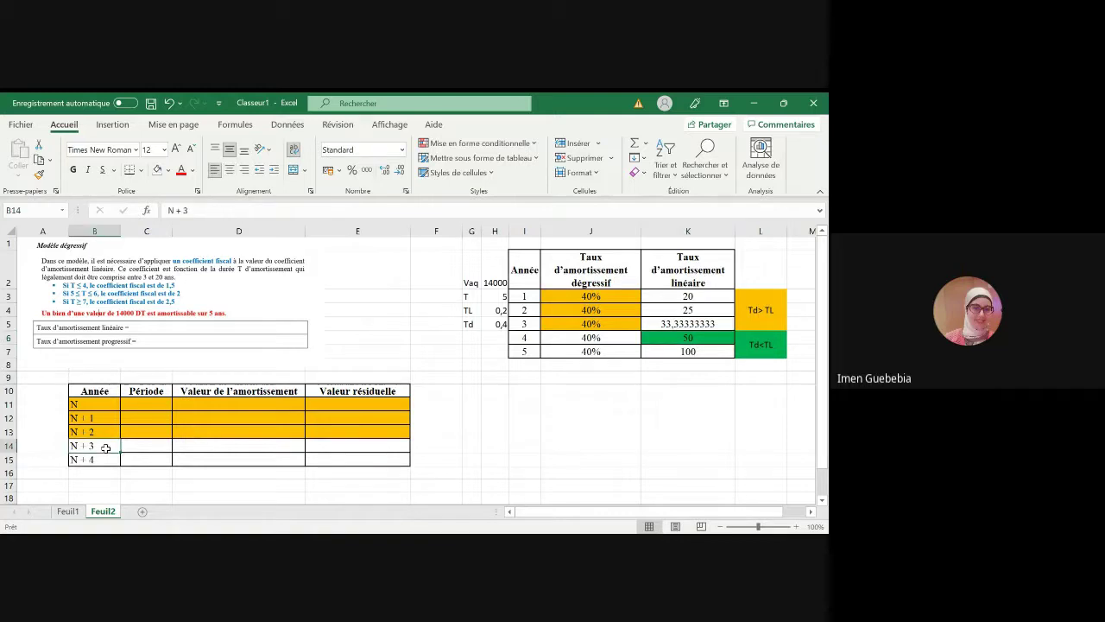
{"action": "left_click_drag", "start_coordinate": [105, 447], "coordinate": [388, 460]}
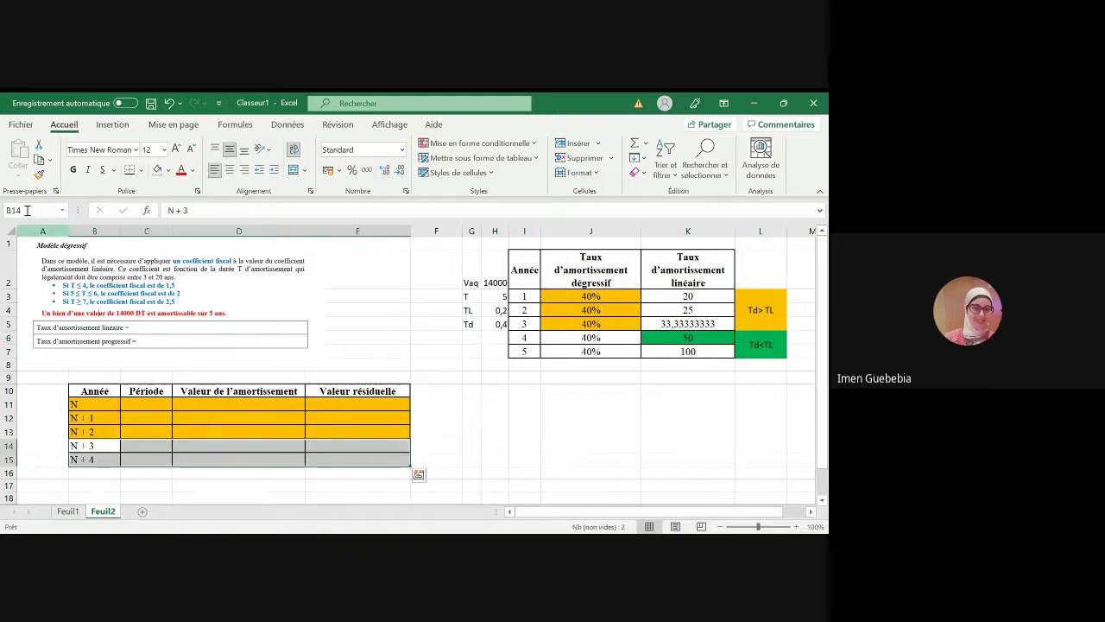
{"action": "left_click", "coordinate": [167, 169]}
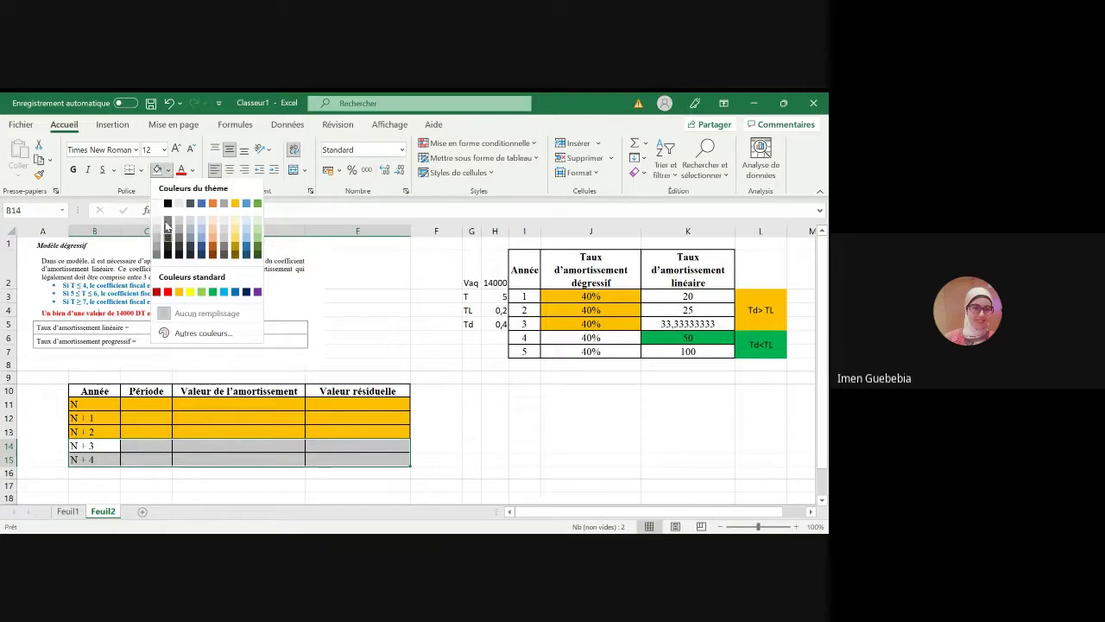
{"action": "left_click", "coordinate": [213, 291]}
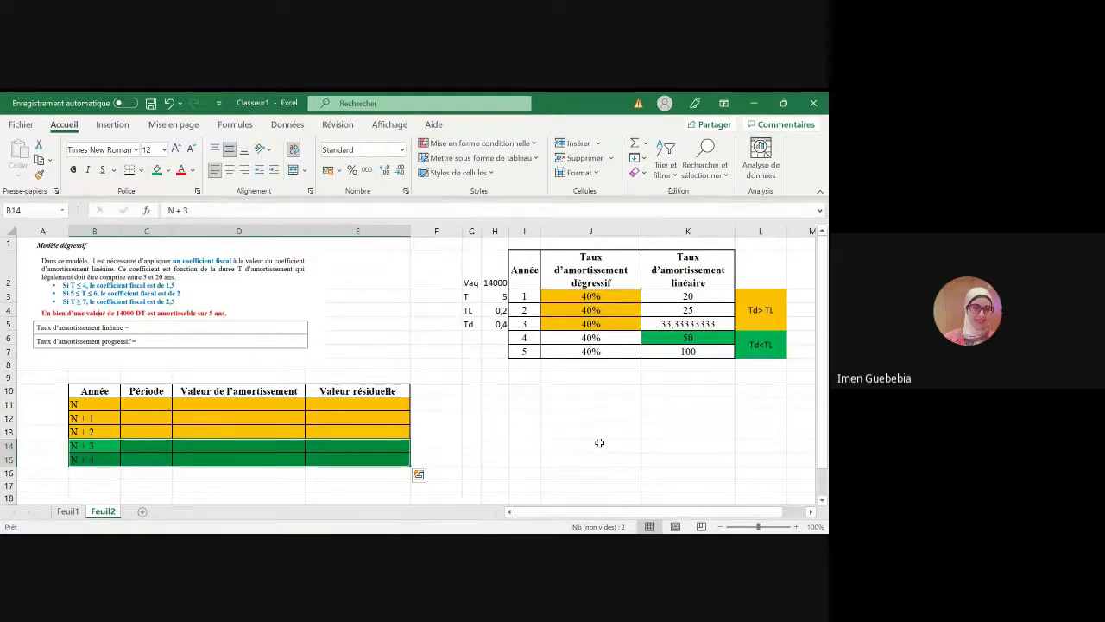
- Enter the note "Vaq' = Valeur résiduelle de l'année N+2" in cell F14, beside the N + 3 row
{"action": "left_click", "coordinate": [450, 444]}
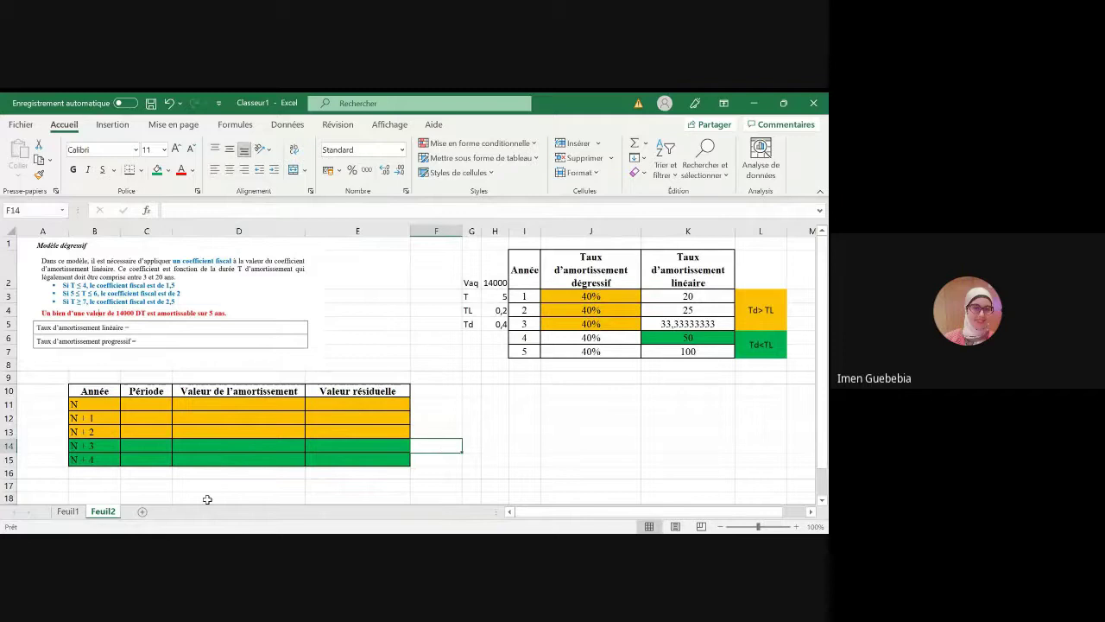
{"action": "left_click", "coordinate": [71, 513]}
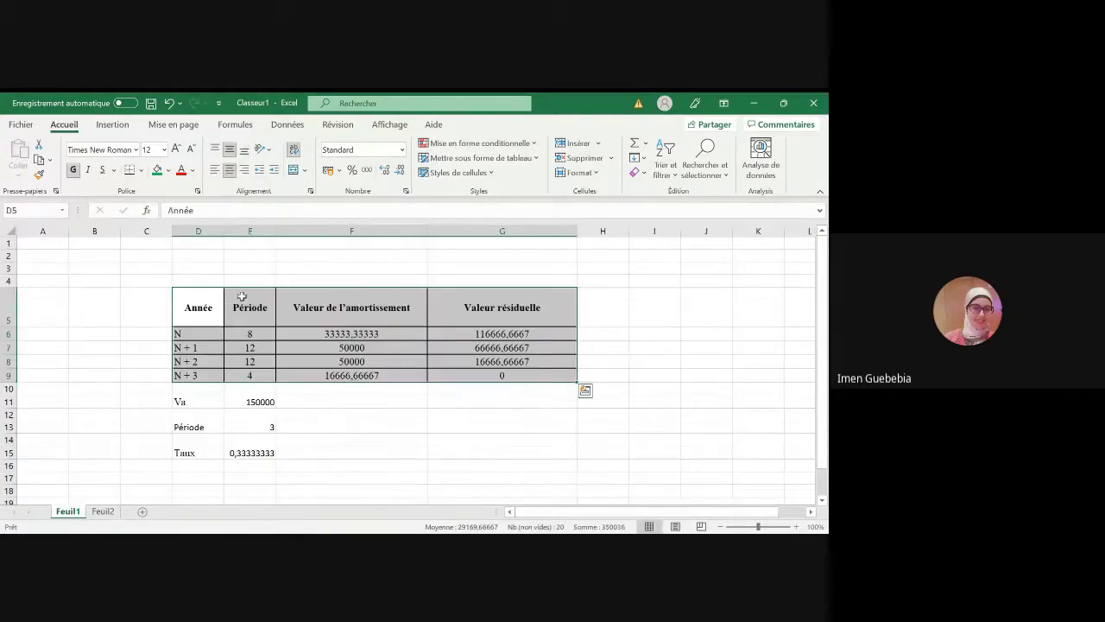
{"action": "left_click", "coordinate": [103, 511]}
{"action": "type", "text": "V"}
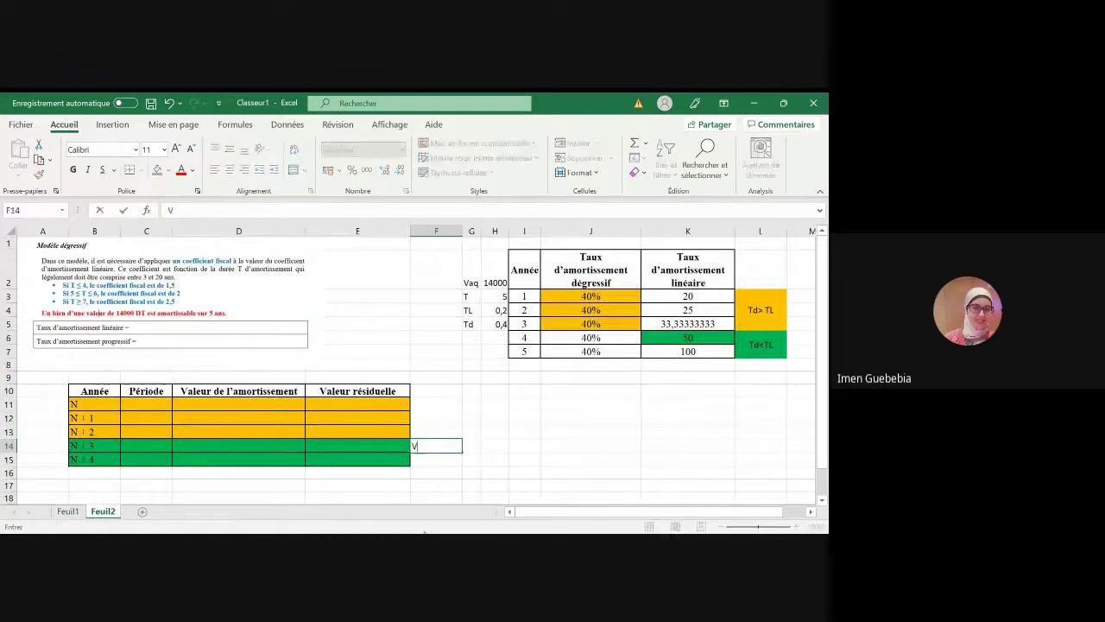
{"action": "type", "text": "aq' = "}
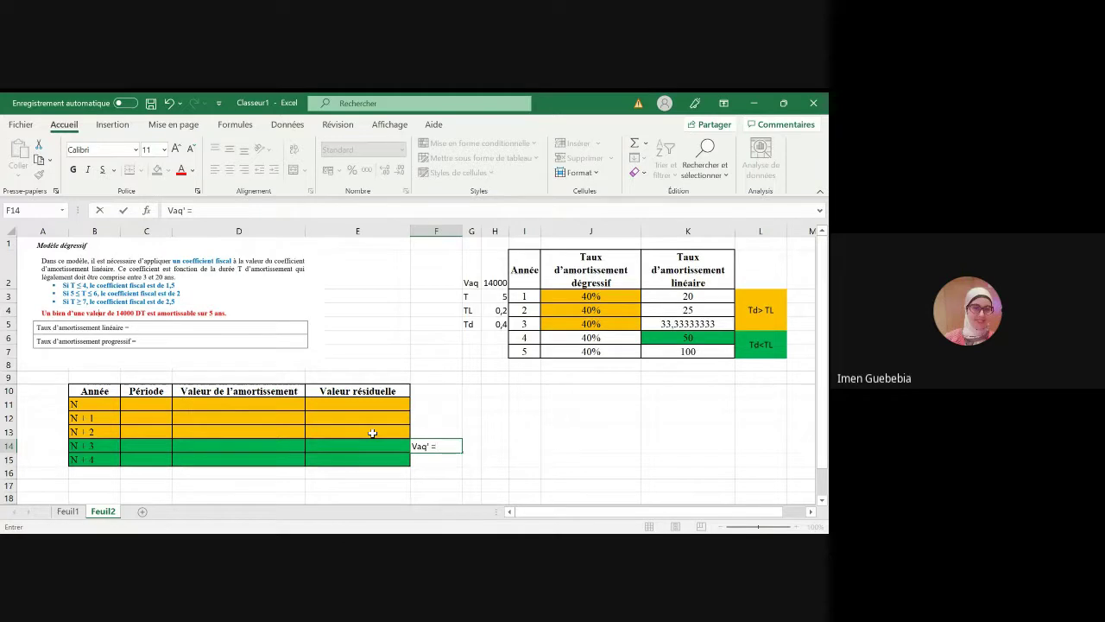
{"action": "type", "text": "Valeur résid"}
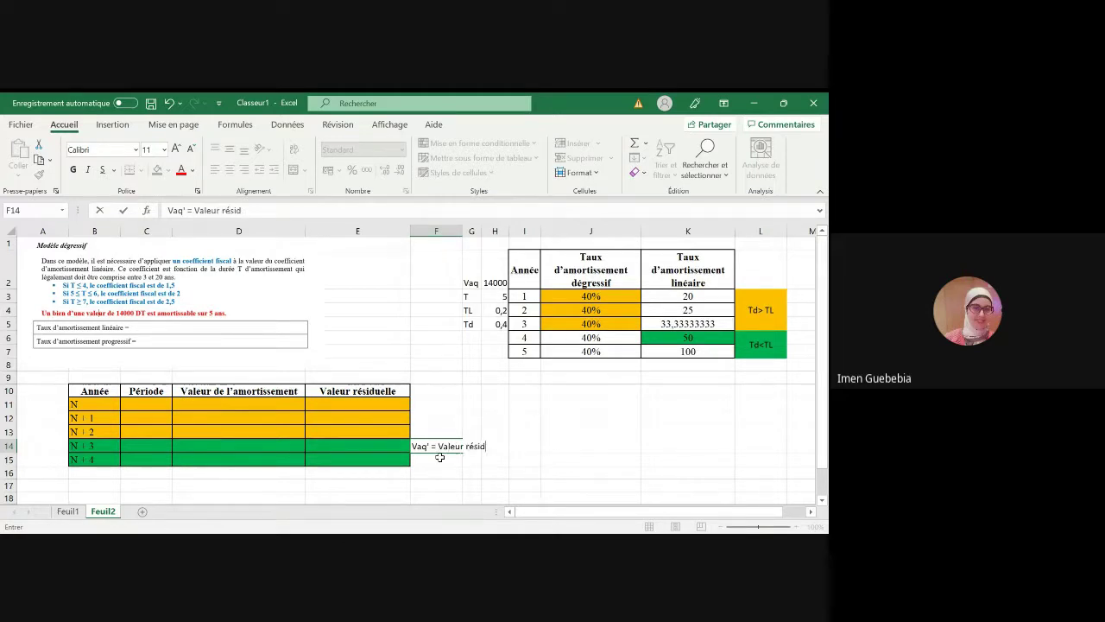
{"action": "type", "text": "uelle de l'année"}
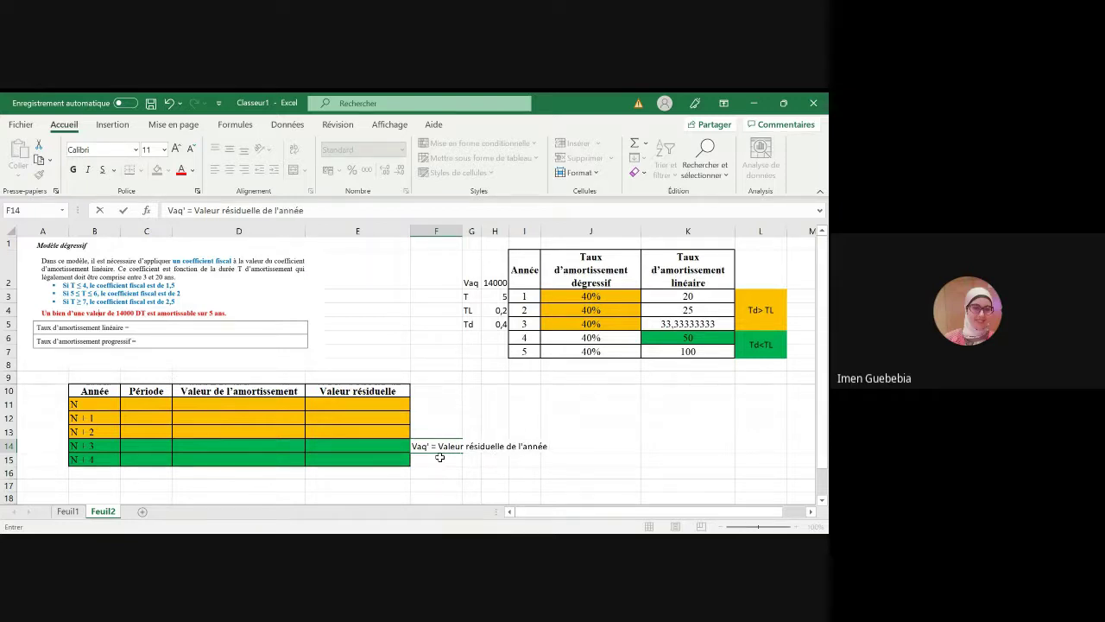
{"action": "type", "text": " N+2"}
{"action": "key", "text": "Return"}
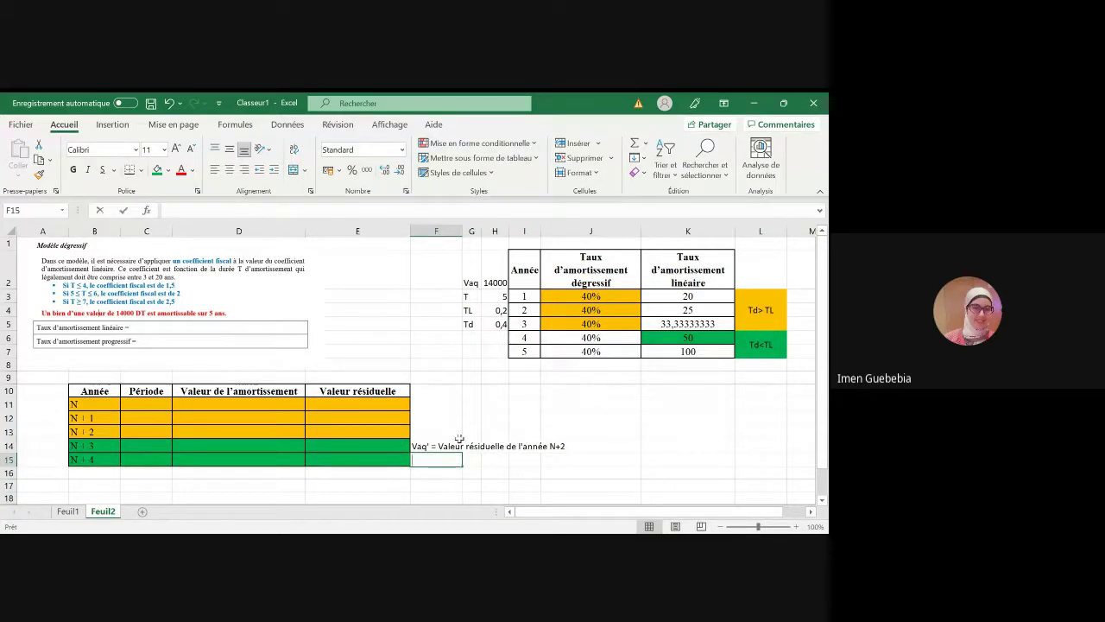
- Enter the note "Modèle Linéaire (TL = 0,5)" in cell F15, beside the N + 4 row
{"action": "type", "text": "Modèle "}
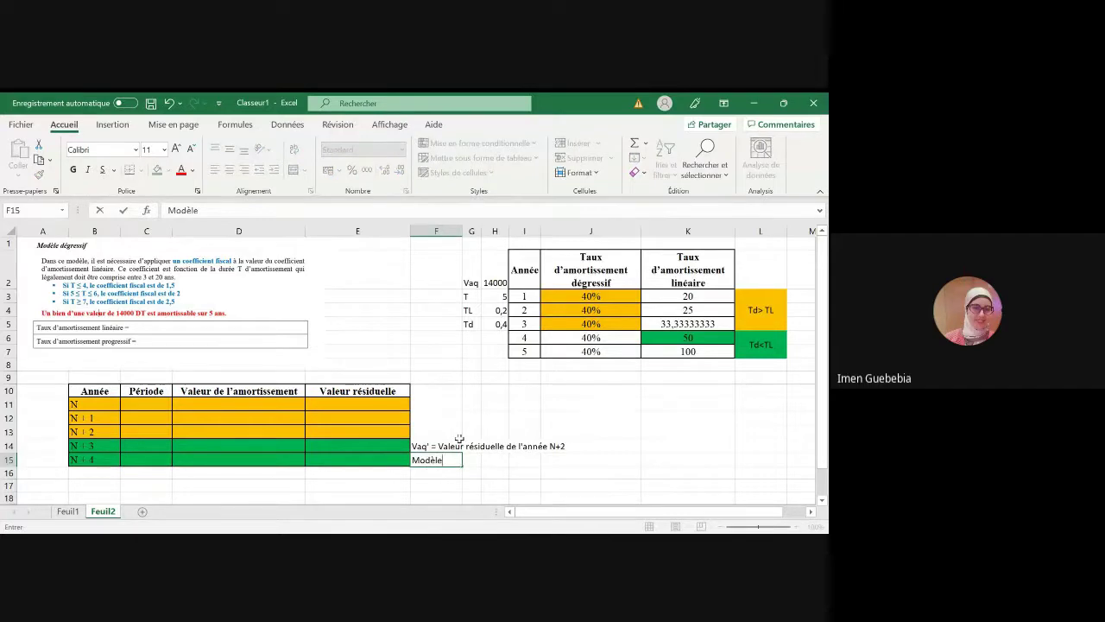
{"action": "type", "text": "Linéaire (TL = 5"}
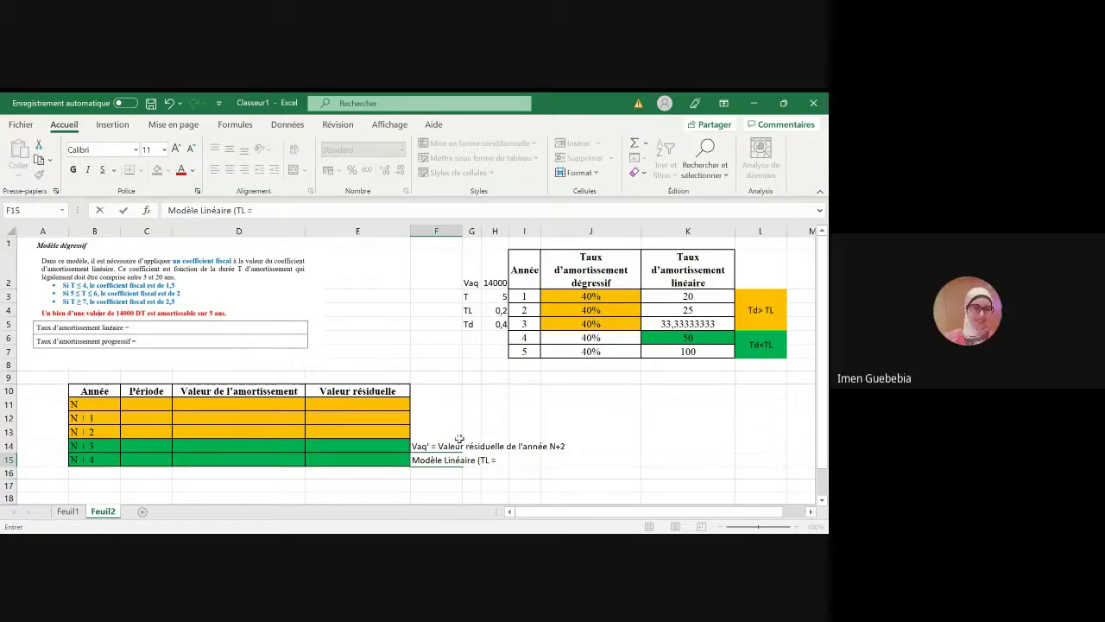
{"action": "type", "text": "5"}
{"action": "key", "text": "BackSpace"}
{"action": "type", "text": "0,5)"}
{"action": "key", "text": "Return"}
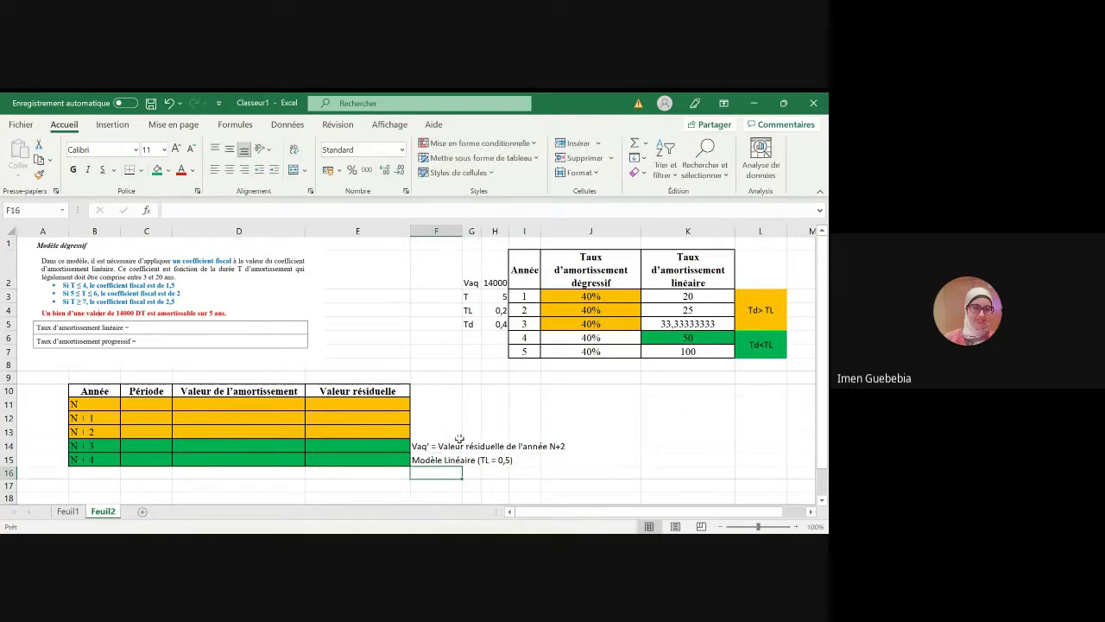
- Format the two notes in F14:F15 with green font color and bold
{"action": "left_click", "coordinate": [669, 450]}
{"action": "left_click", "coordinate": [419, 445]}
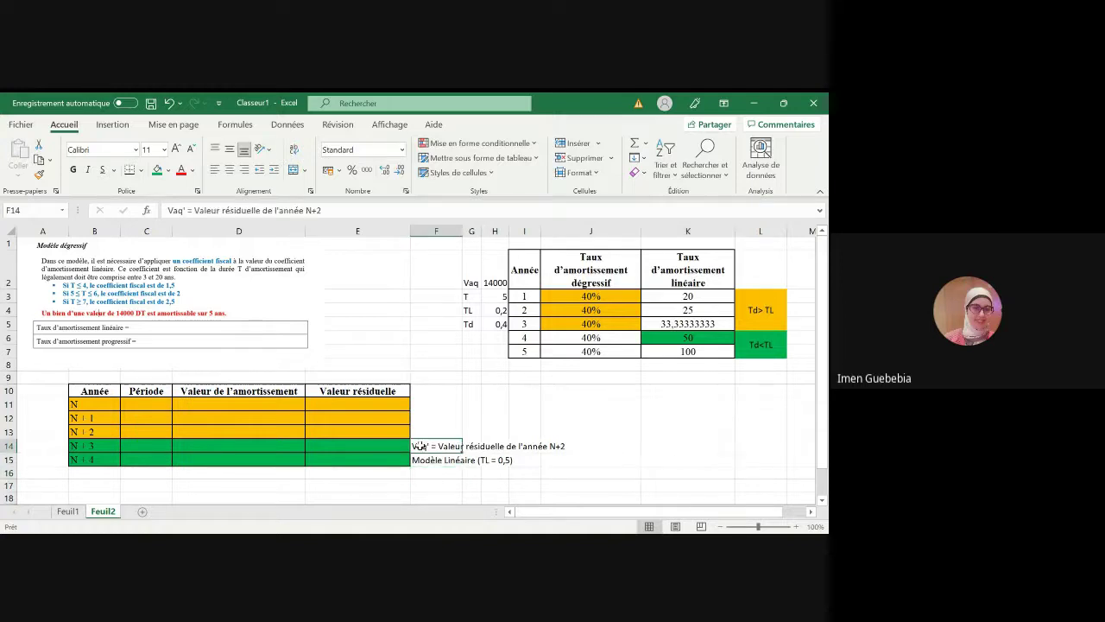
{"action": "left_click_drag", "start_coordinate": [419, 446], "coordinate": [423, 459]}
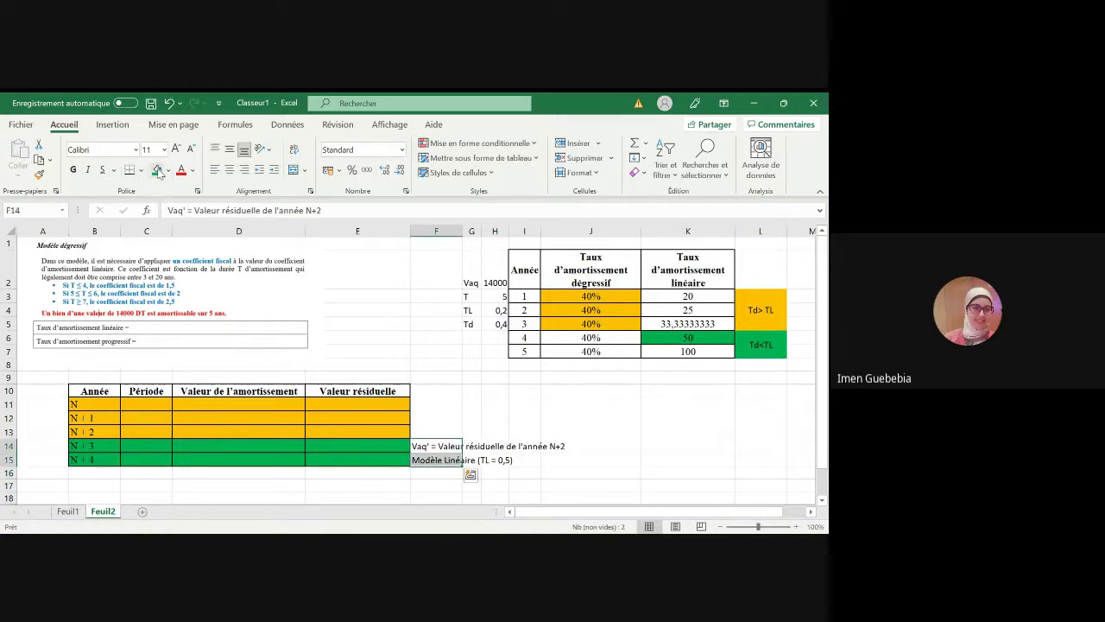
{"action": "left_click", "coordinate": [193, 170]}
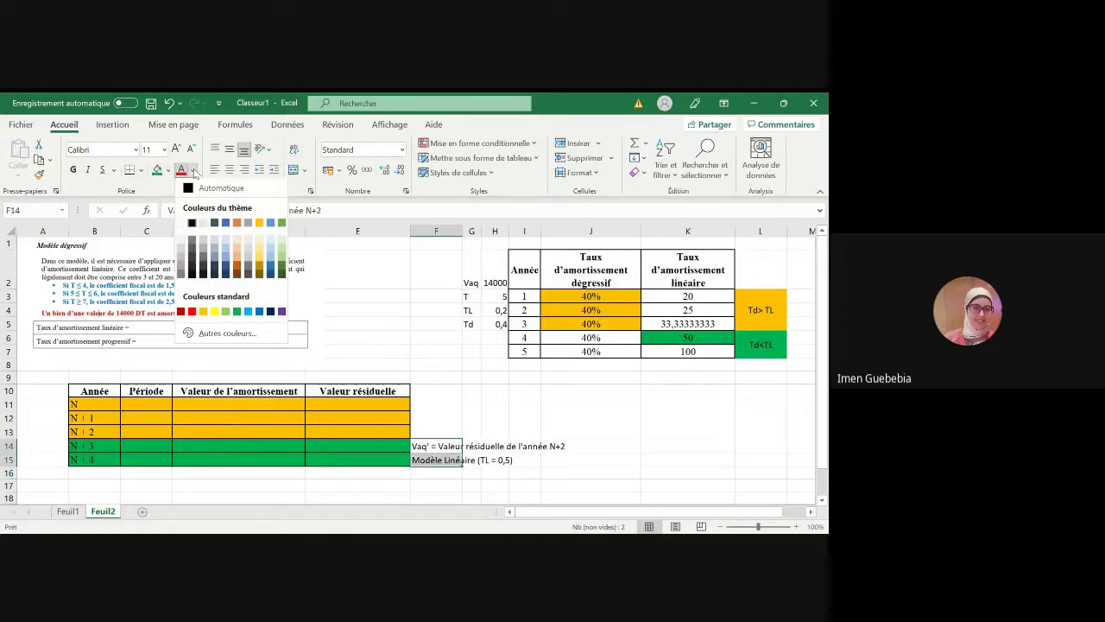
{"action": "left_click", "coordinate": [237, 312]}
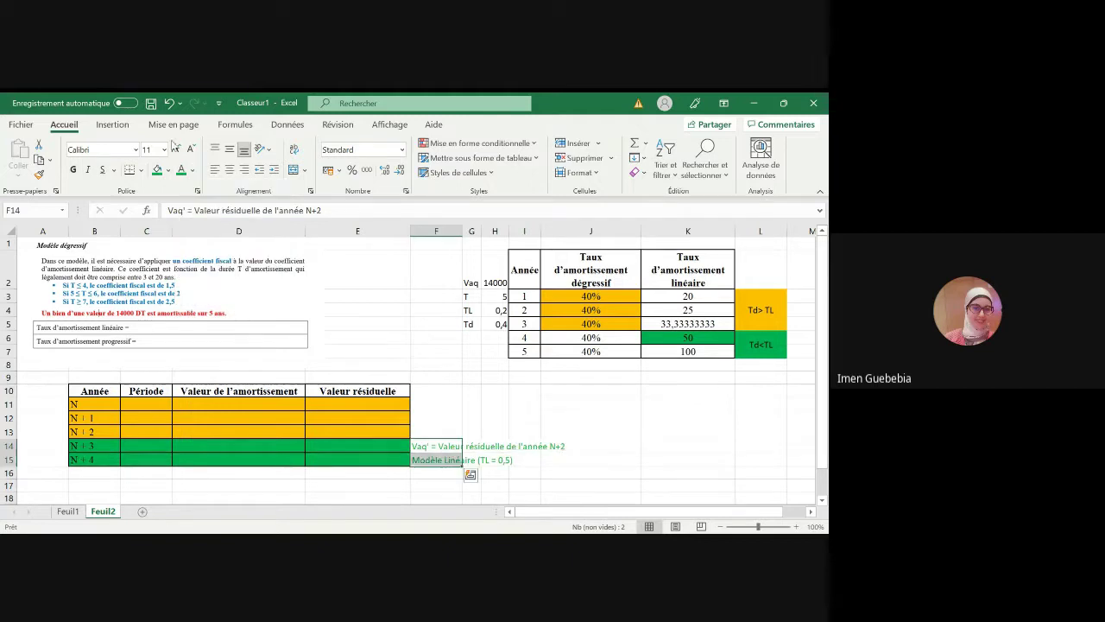
{"action": "key", "text": "ctrl+g"}
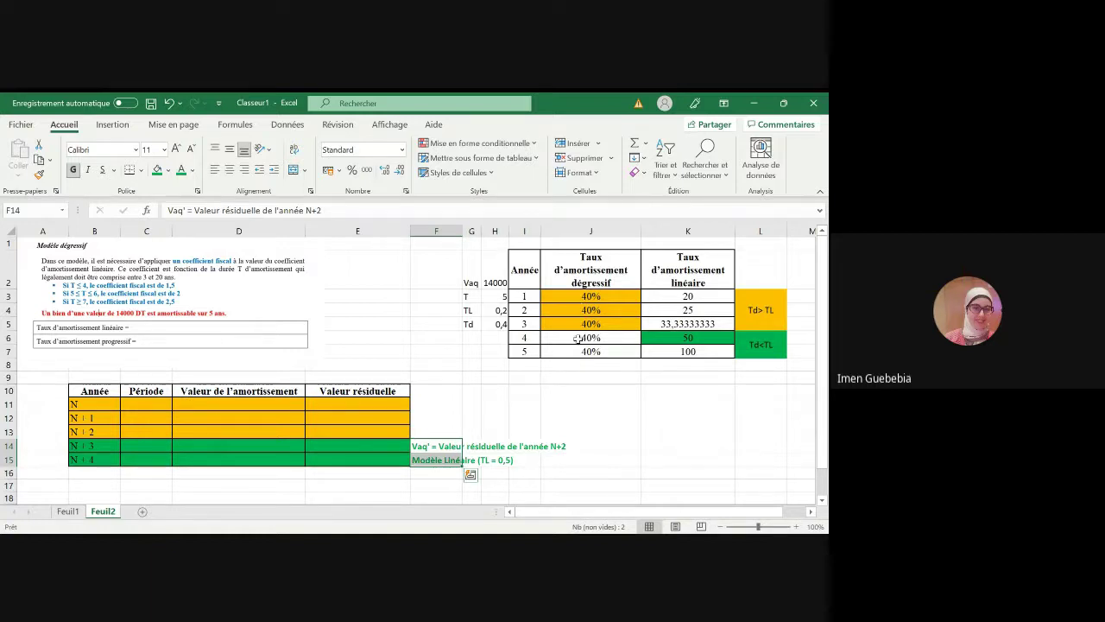
{"action": "left_click", "coordinate": [571, 408]}
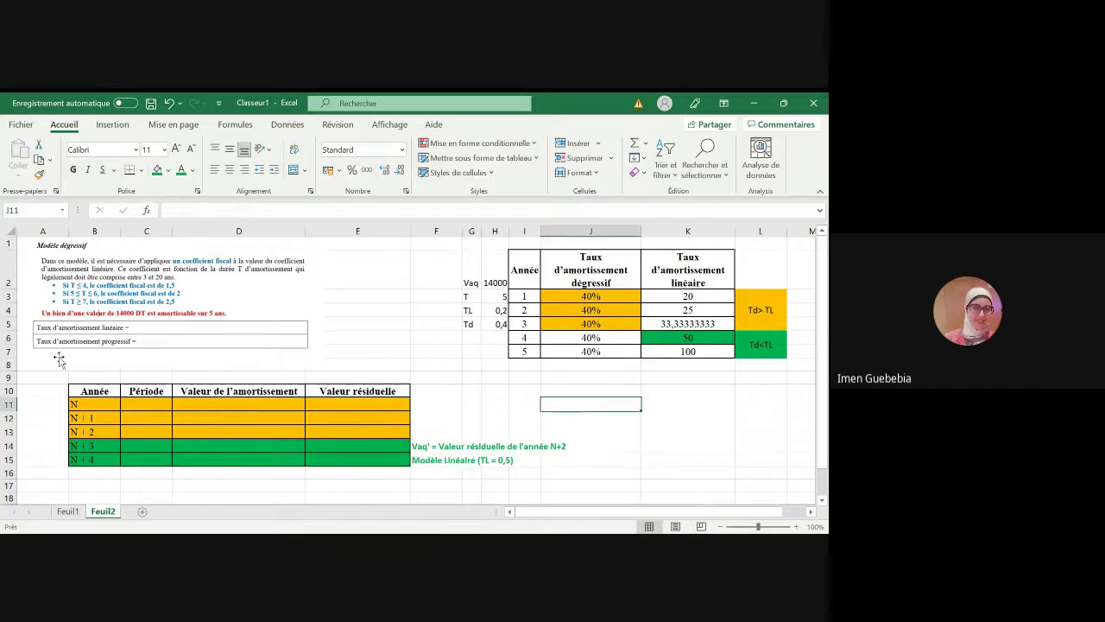
- Enter 12 as the Période for each year from N to N + 4 (C11:C15)
{"action": "left_click", "coordinate": [147, 404]}
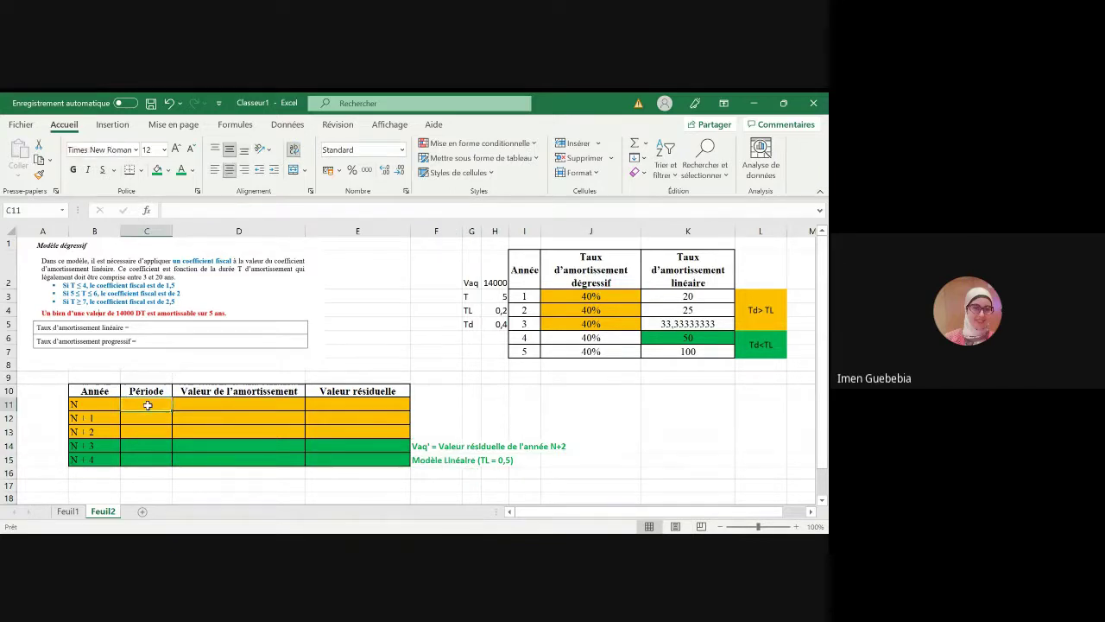
{"action": "type", "text": "21"}
{"action": "key", "text": "BackSpace"}
{"action": "key", "text": "BackSpace"}
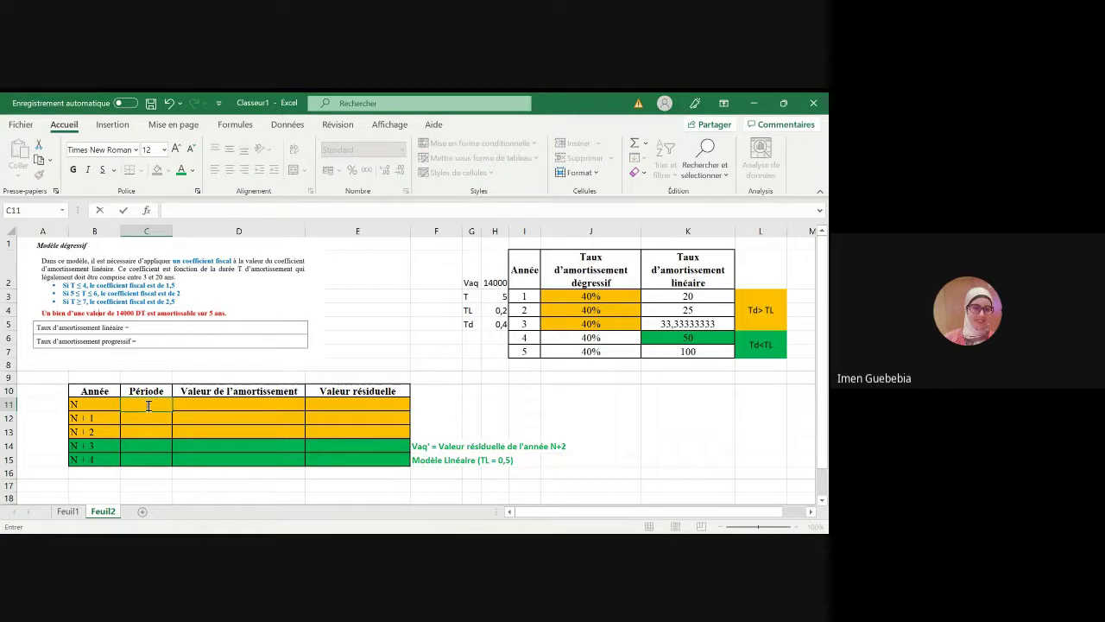
{"action": "key", "text": "Return"}
{"action": "type", "text": "12"}
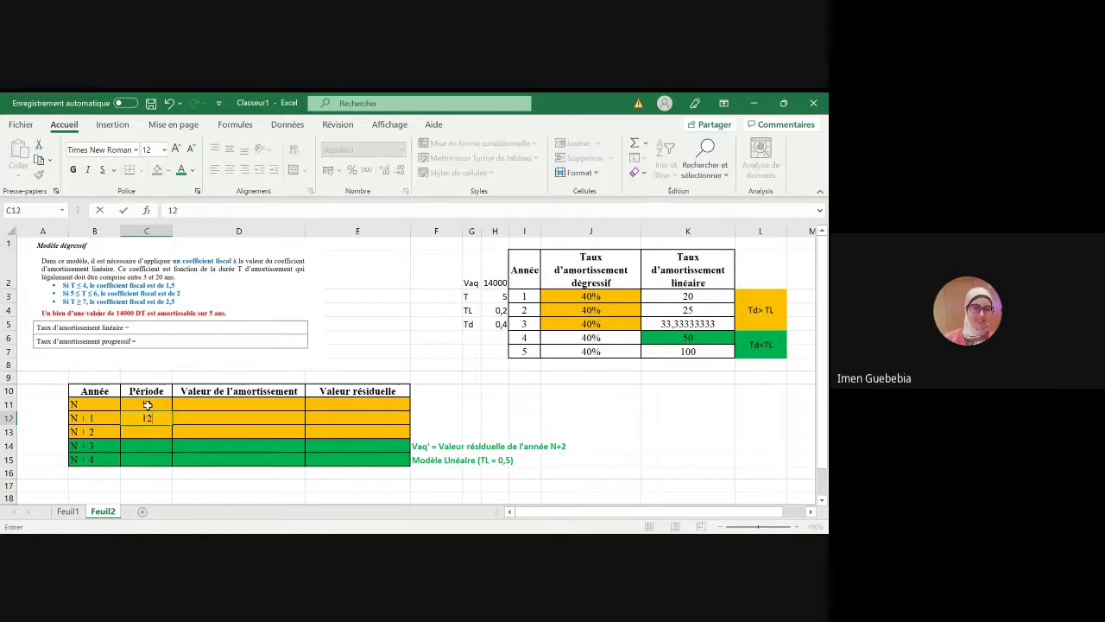
{"action": "key", "text": "Return"}
{"action": "type", "text": "12"}
{"action": "key", "text": "Return"}
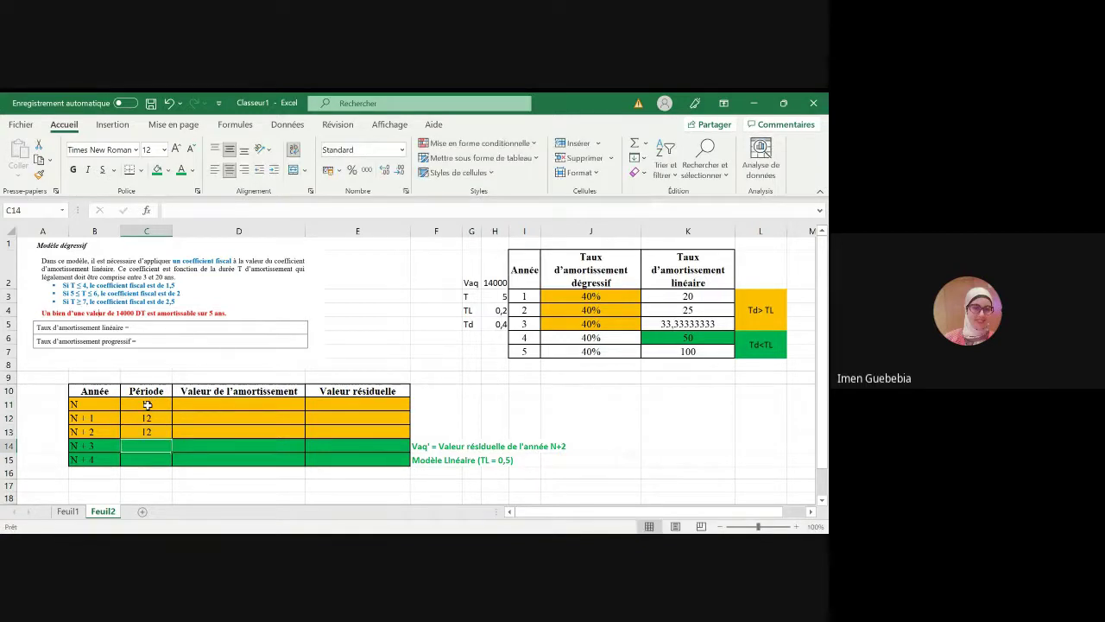
{"action": "type", "text": "12"}
{"action": "key", "text": "Return"}
{"action": "type", "text": "12"}
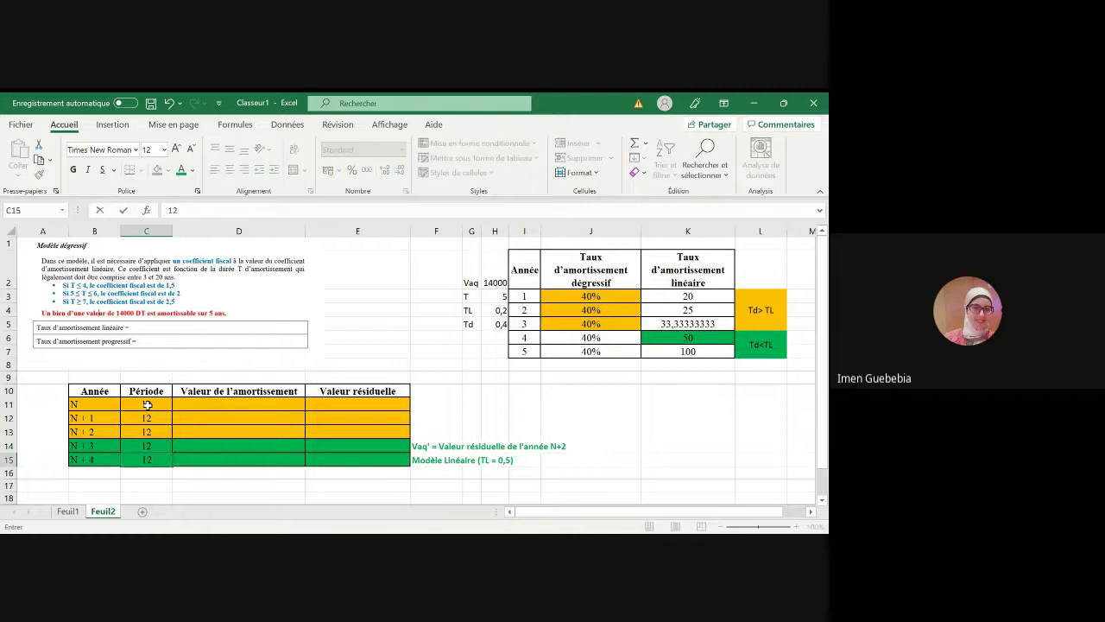
{"action": "key", "text": "Return"}
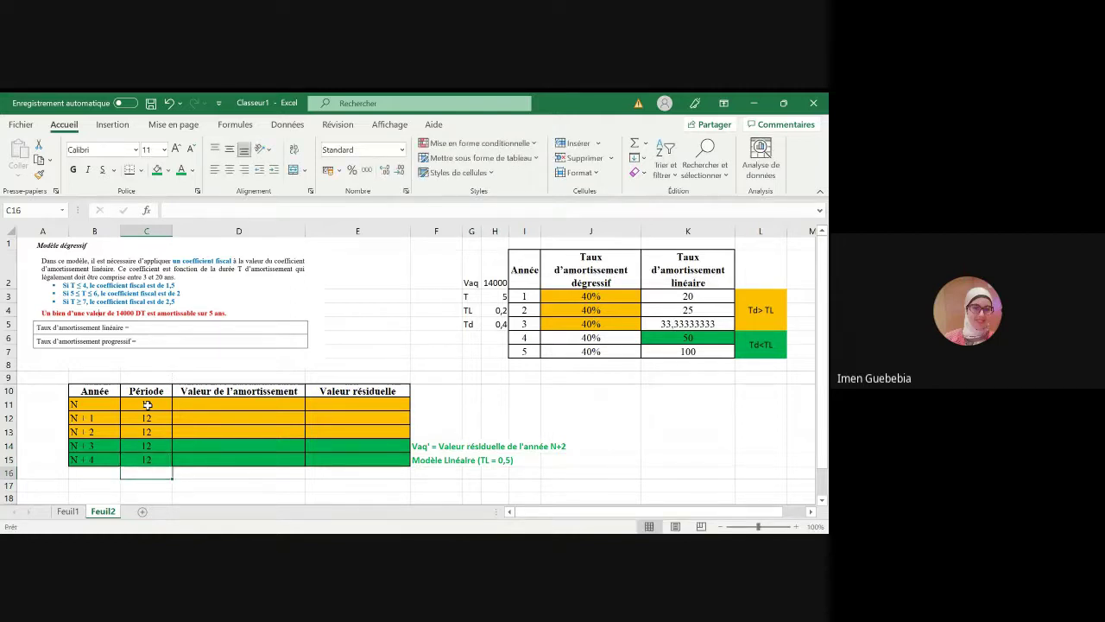
- Calculate the year N depreciation value in D11 with the formula =H2*0,4*12/12
{"action": "left_click", "coordinate": [273, 406]}
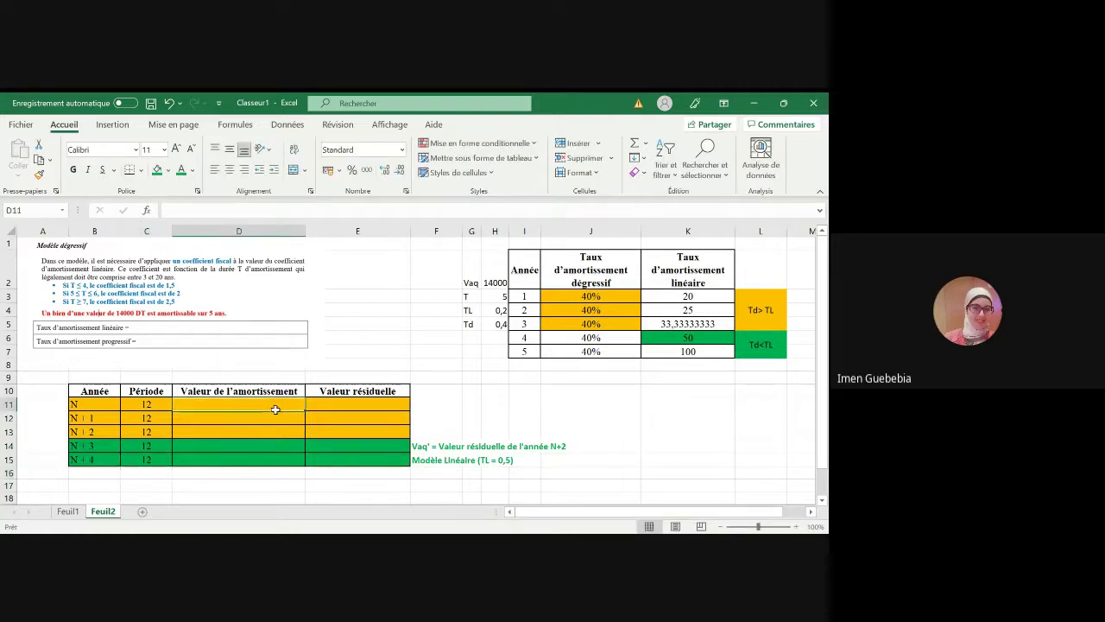
{"action": "type", "text": "="}
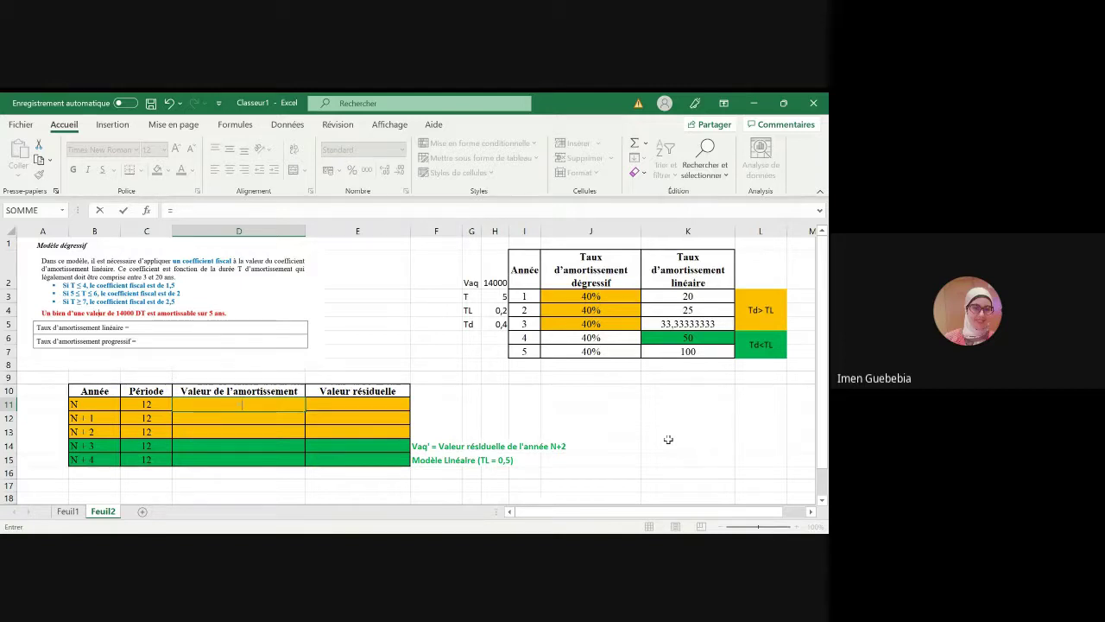
{"action": "left_click", "coordinate": [491, 283]}
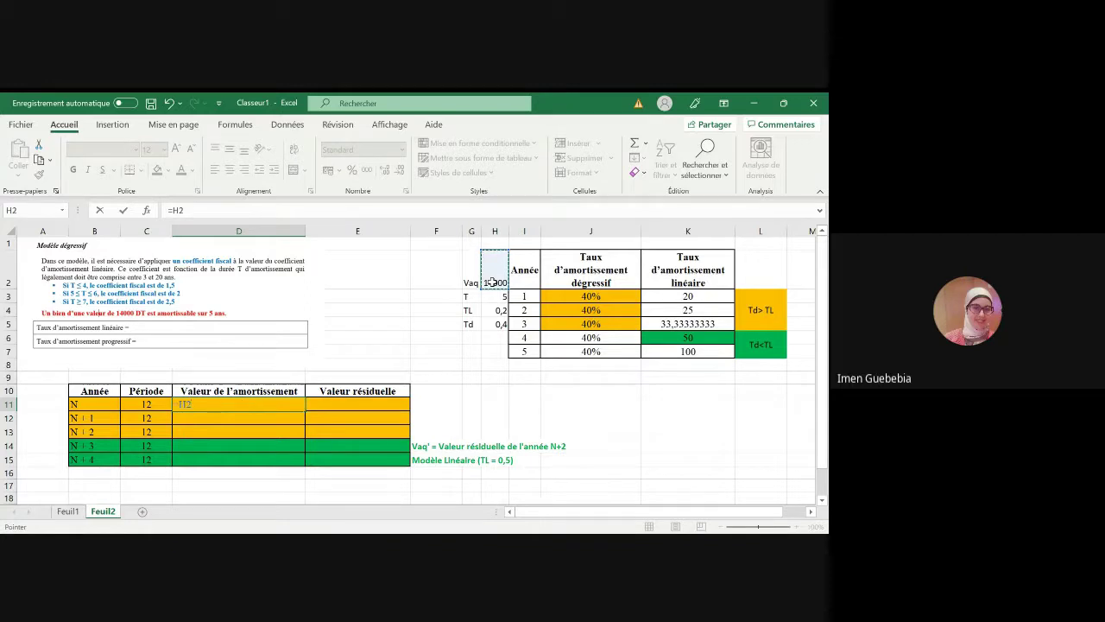
{"action": "type", "text": "*"}
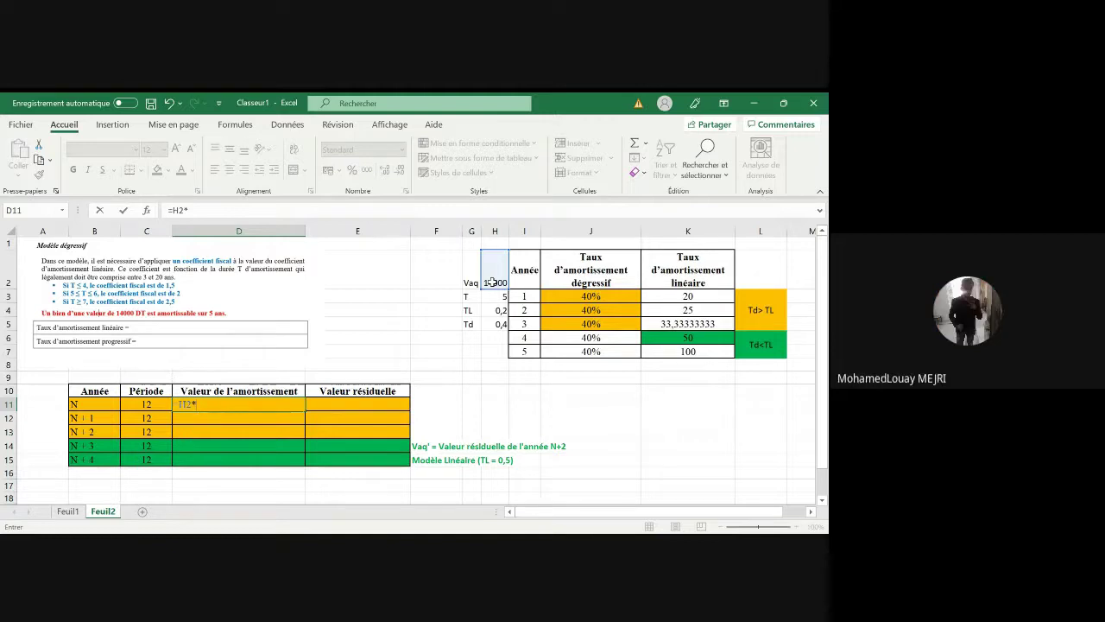
{"action": "type", "text": "0,"}
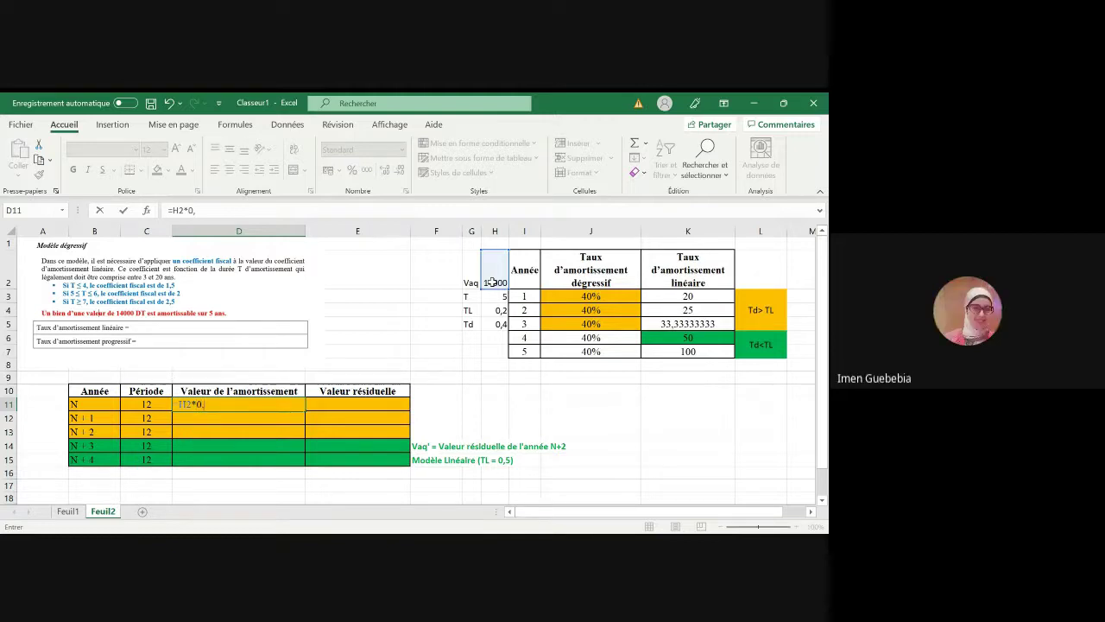
{"action": "type", "text": "4*12/12"}
{"action": "key", "text": "Return"}
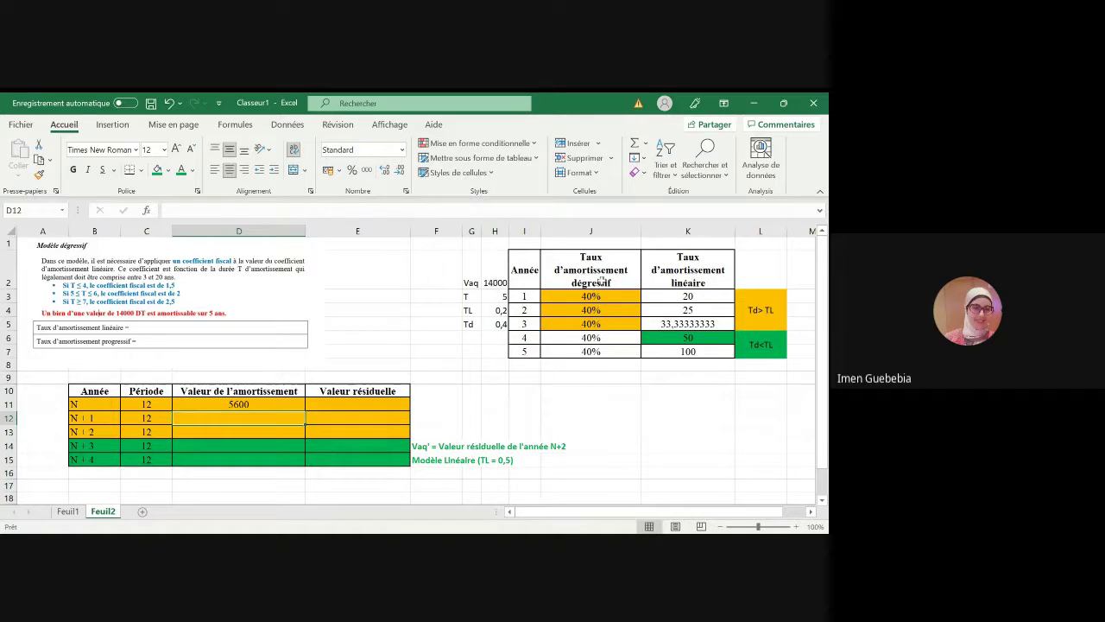
- Calculate the year N residual value in E11 as the acquisition value minus the year's depreciation, =H2-D11
{"action": "left_click", "coordinate": [370, 405]}
{"action": "type", "text": "="}
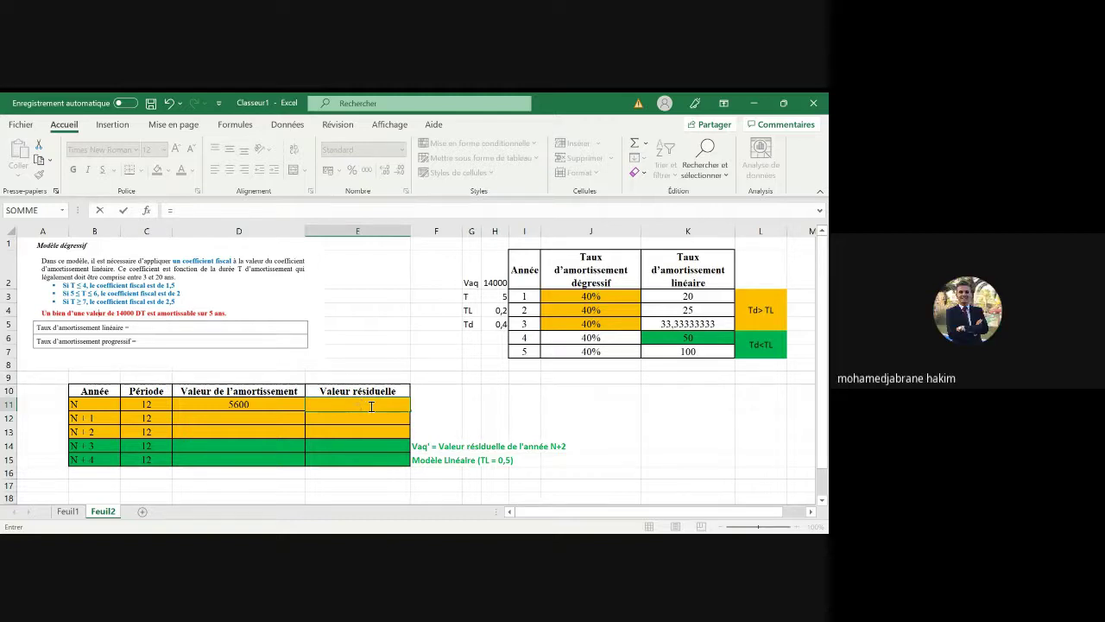
{"action": "left_click", "coordinate": [494, 282]}
{"action": "type", "text": "-"}
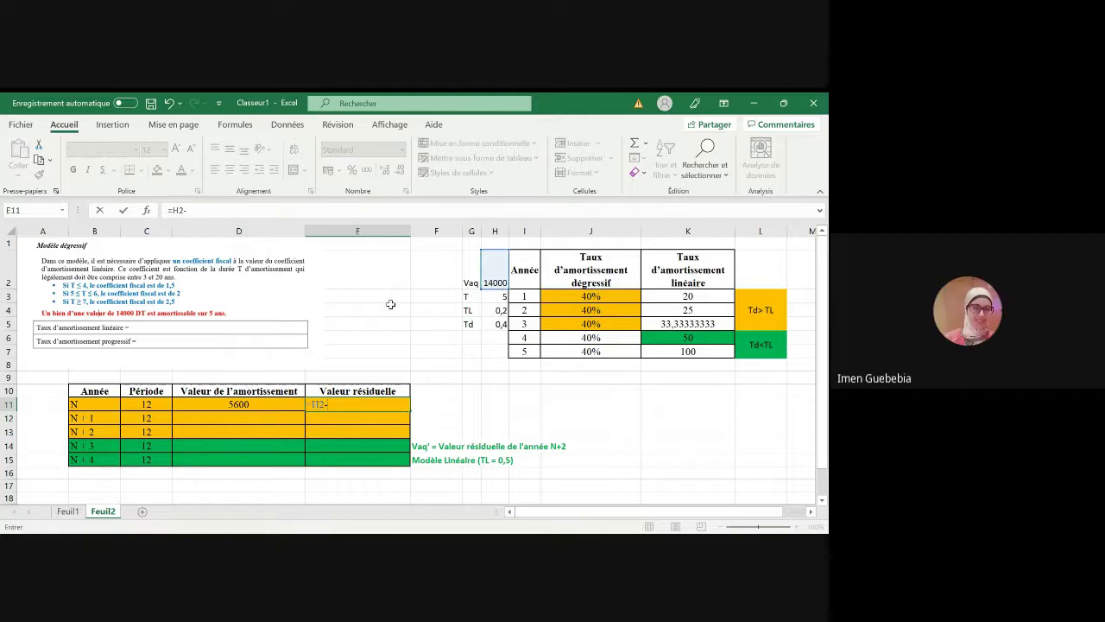
{"action": "left_click", "coordinate": [281, 405]}
{"action": "key", "text": "Return"}
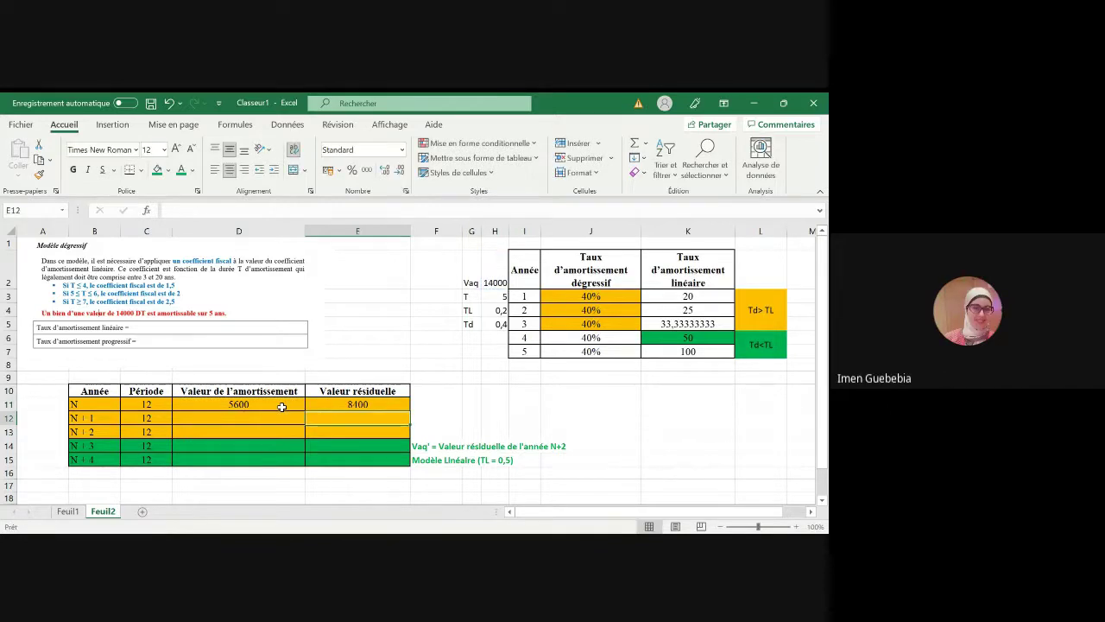
- Calculate the N + 1 depreciation value in D12 from the previous residual value with the formula =E11*J3*12/12
{"action": "left_click", "coordinate": [254, 424]}
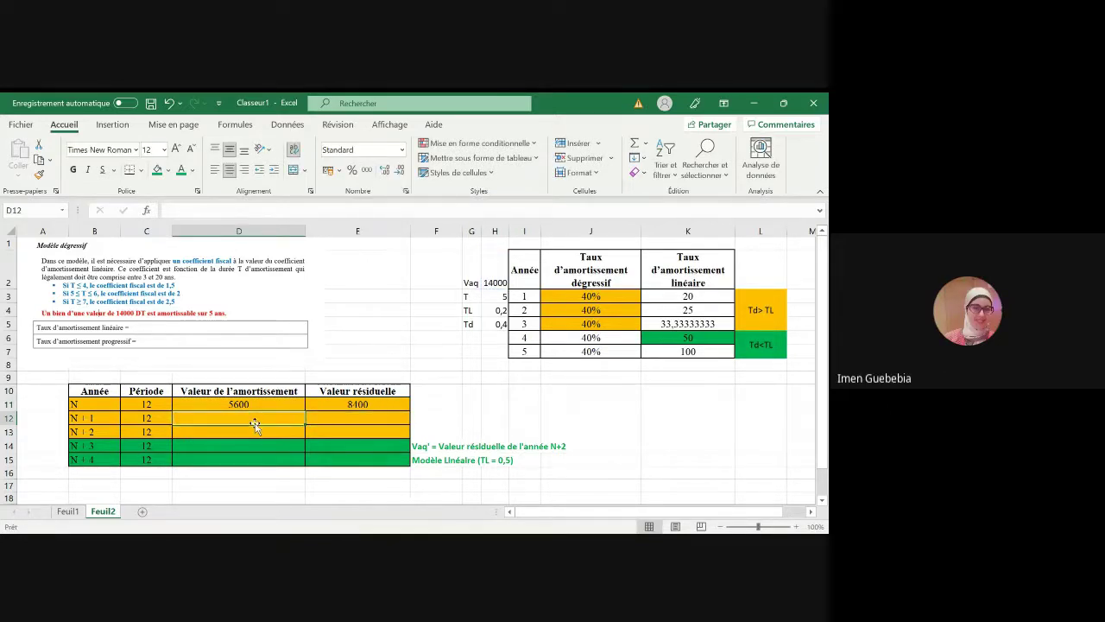
{"action": "type", "text": "="}
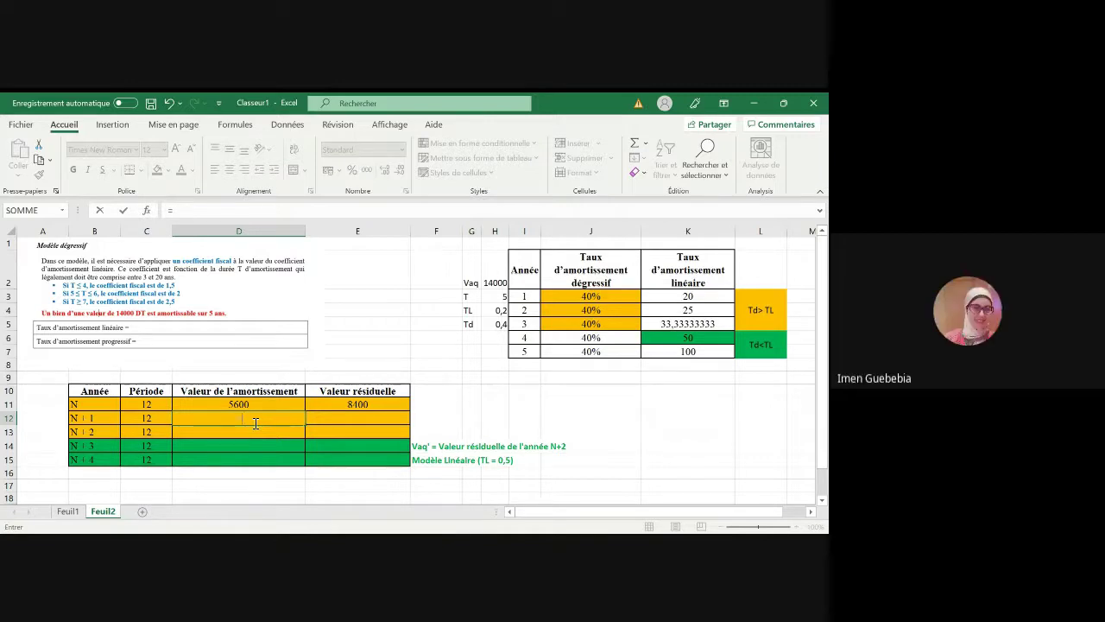
{"action": "left_click", "coordinate": [495, 283]}
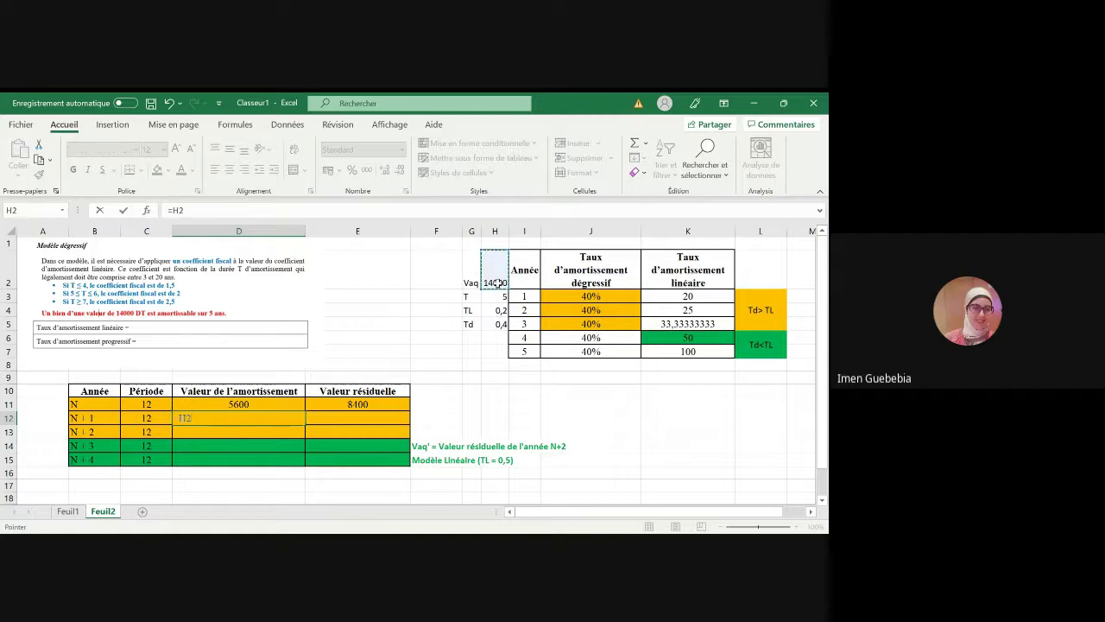
{"action": "key", "text": "BackSpace"}
{"action": "key", "text": "BackSpace"}
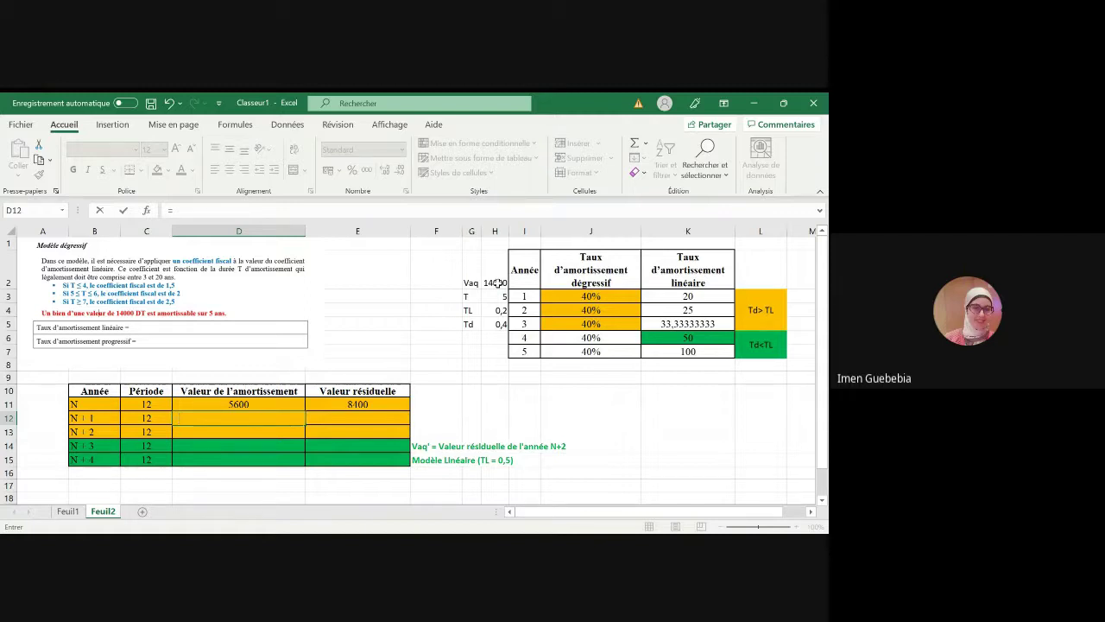
{"action": "left_click", "coordinate": [367, 404]}
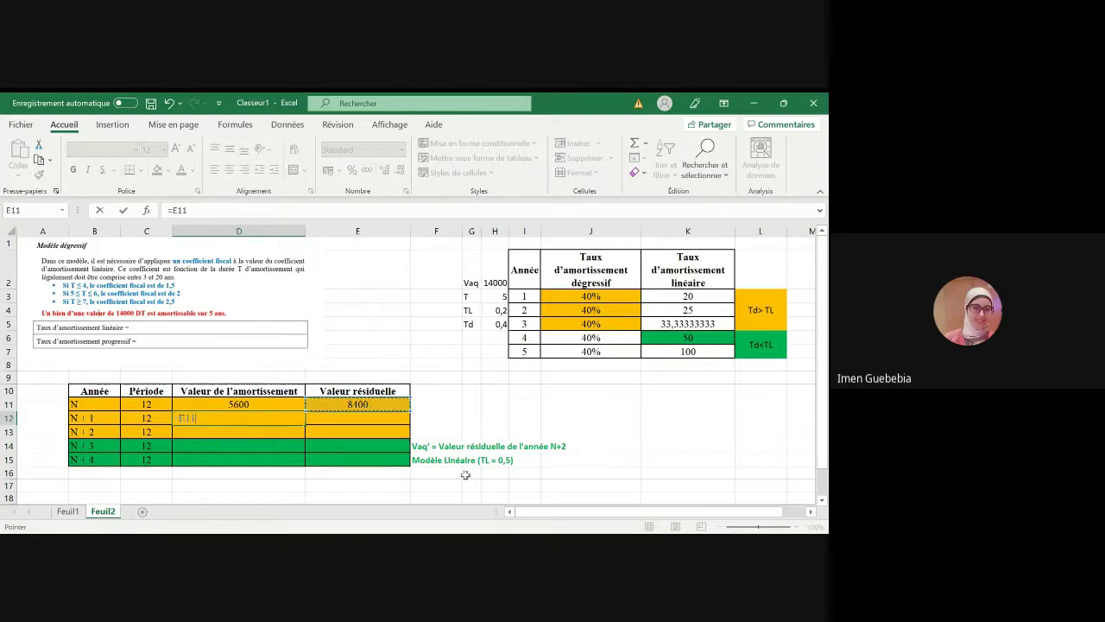
{"action": "type", "text": "*"}
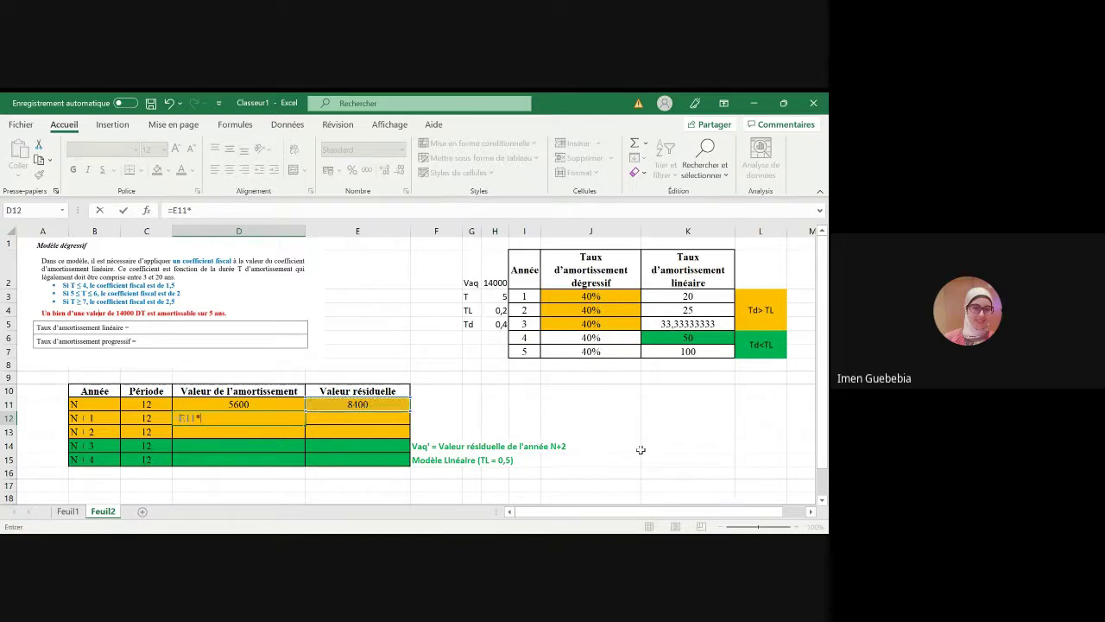
{"action": "left_click", "coordinate": [578, 296]}
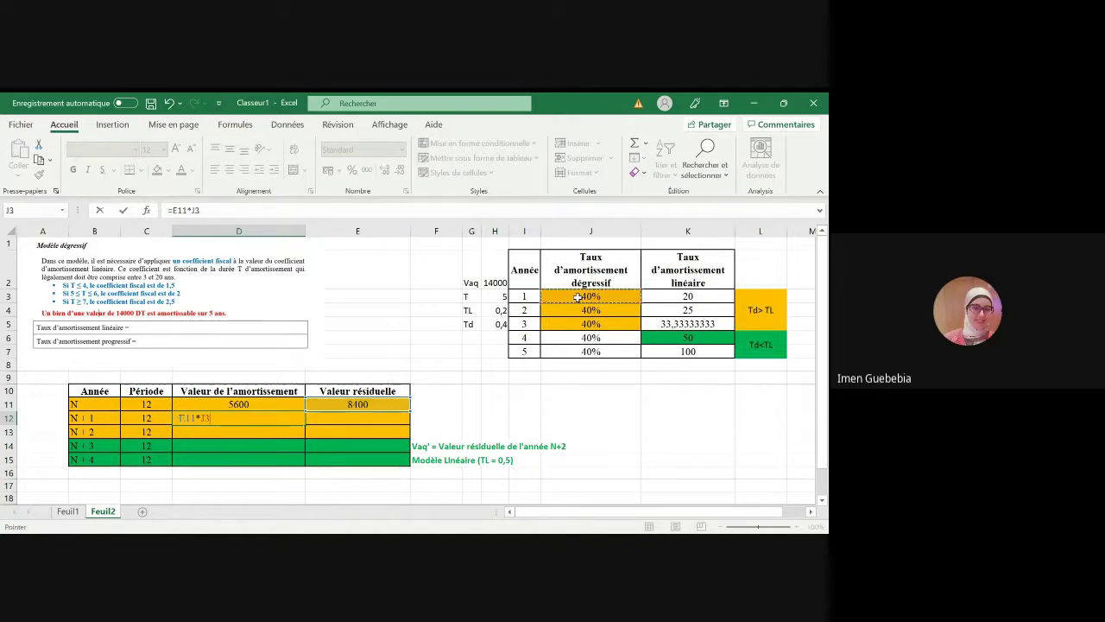
{"action": "type", "text": "*"}
{"action": "type", "text": "12/12"}
{"action": "key", "text": "Return"}
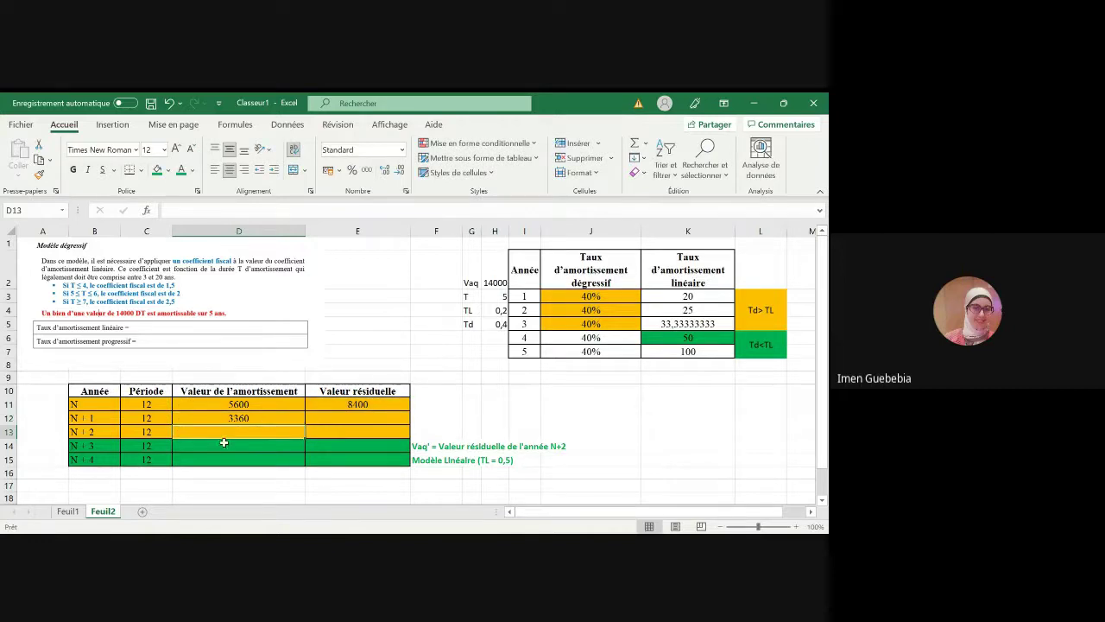
- Calculate the N + 1 residual value in E12 with the formula =E11-D12
{"action": "left_click", "coordinate": [375, 416]}
{"action": "type", "text": "="}
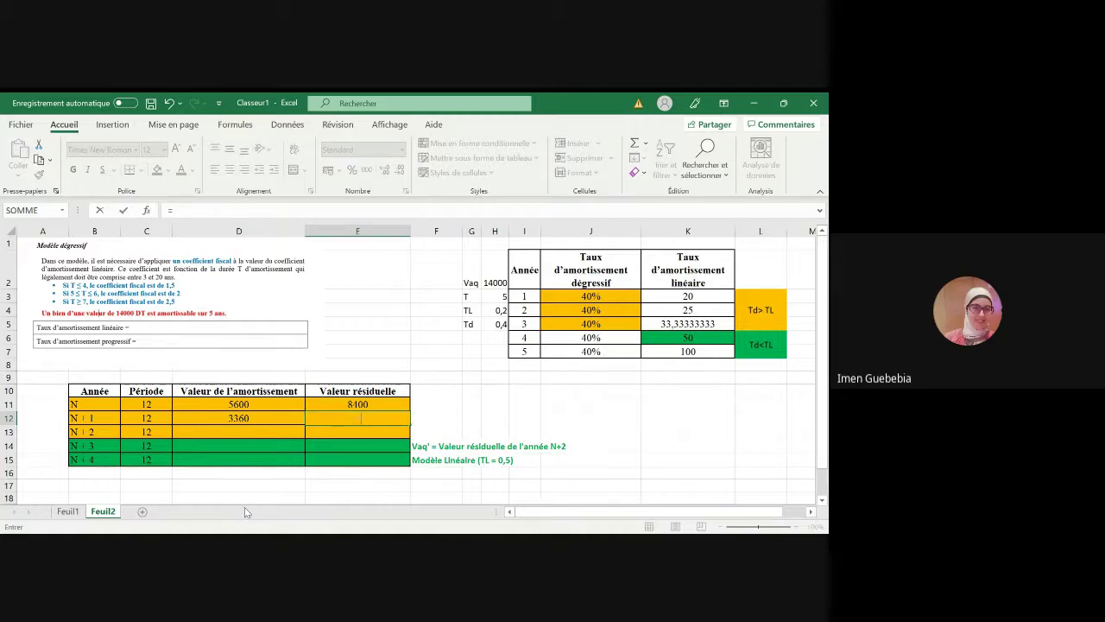
{"action": "left_click", "coordinate": [367, 403]}
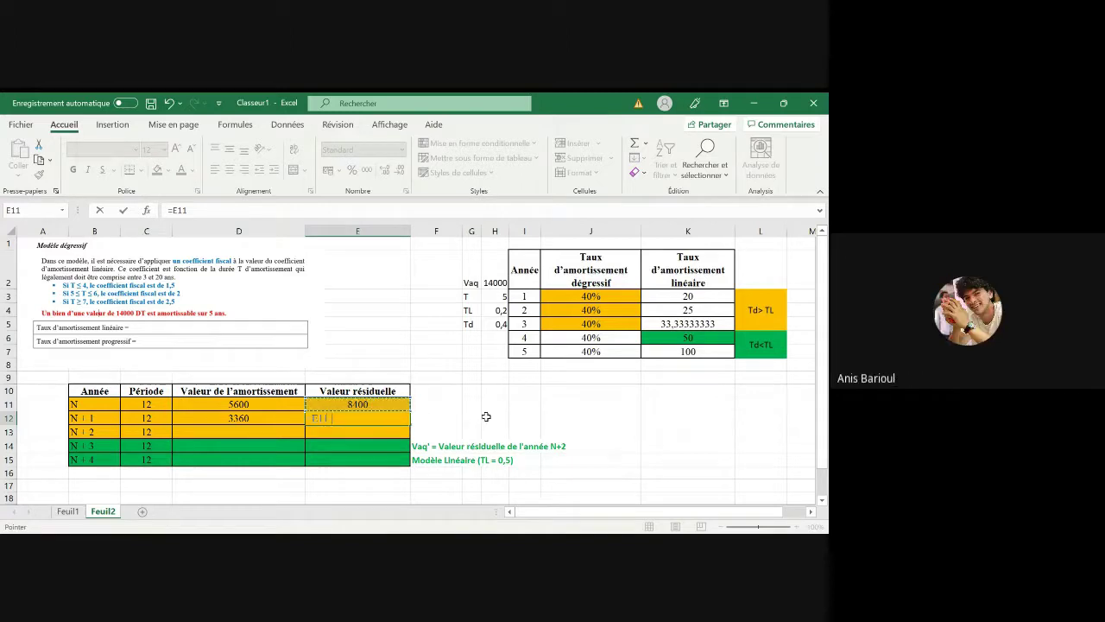
{"action": "type", "text": "-"}
{"action": "left_click", "coordinate": [229, 417]}
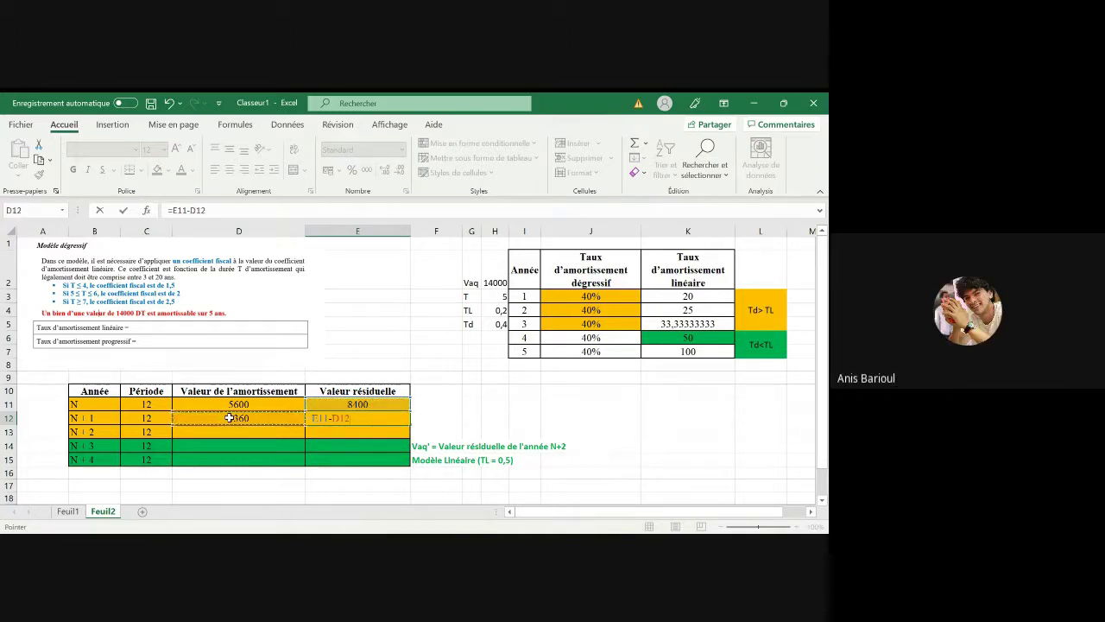
{"action": "key", "text": "Return"}
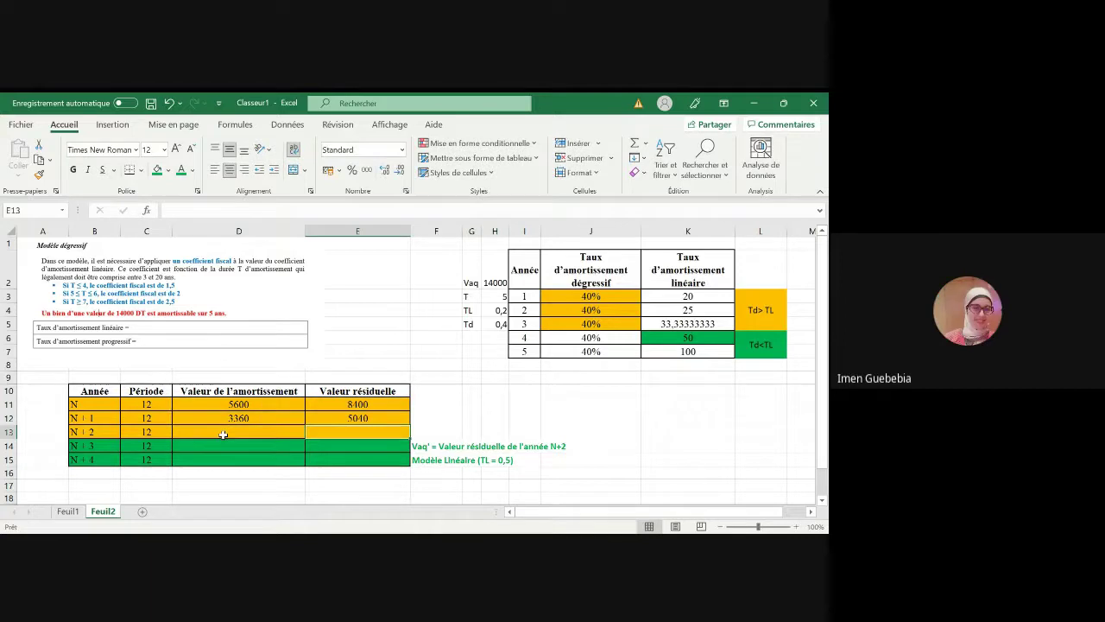
- Calculate the N + 2 depreciation value in D13 from the previous residual value with the formula =E12*J3
{"action": "left_click", "coordinate": [223, 434]}
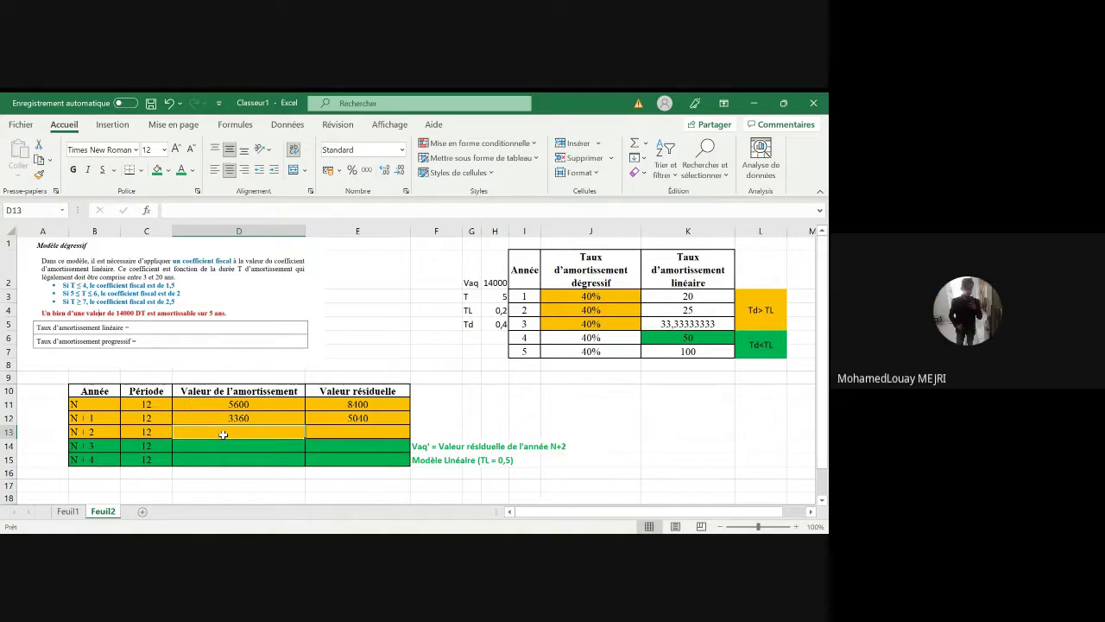
{"action": "type", "text": "="}
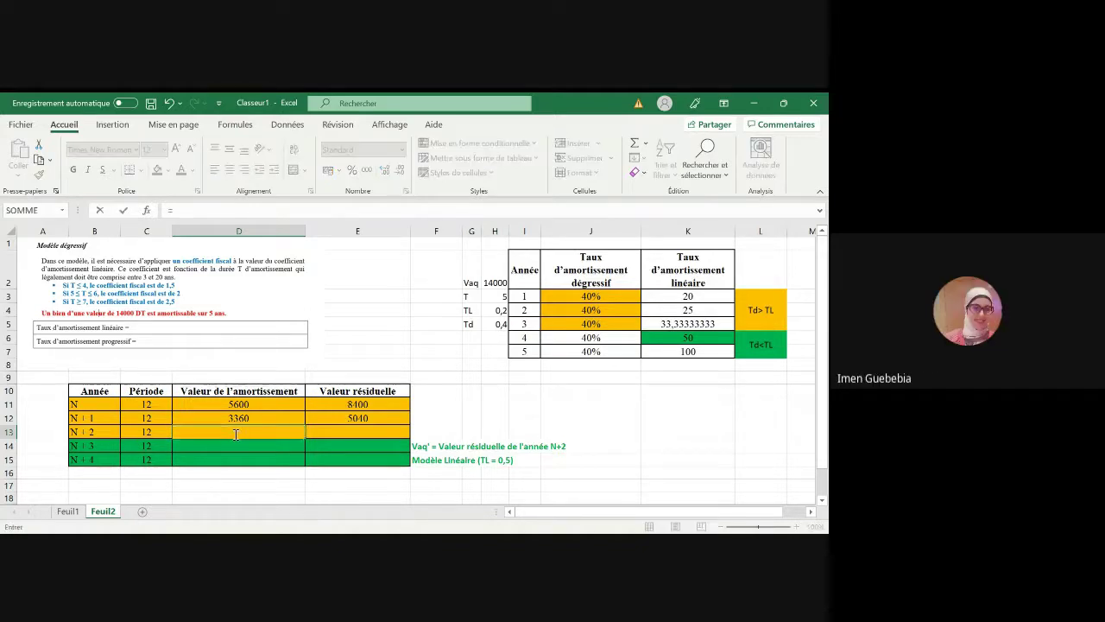
{"action": "left_click", "coordinate": [385, 418]}
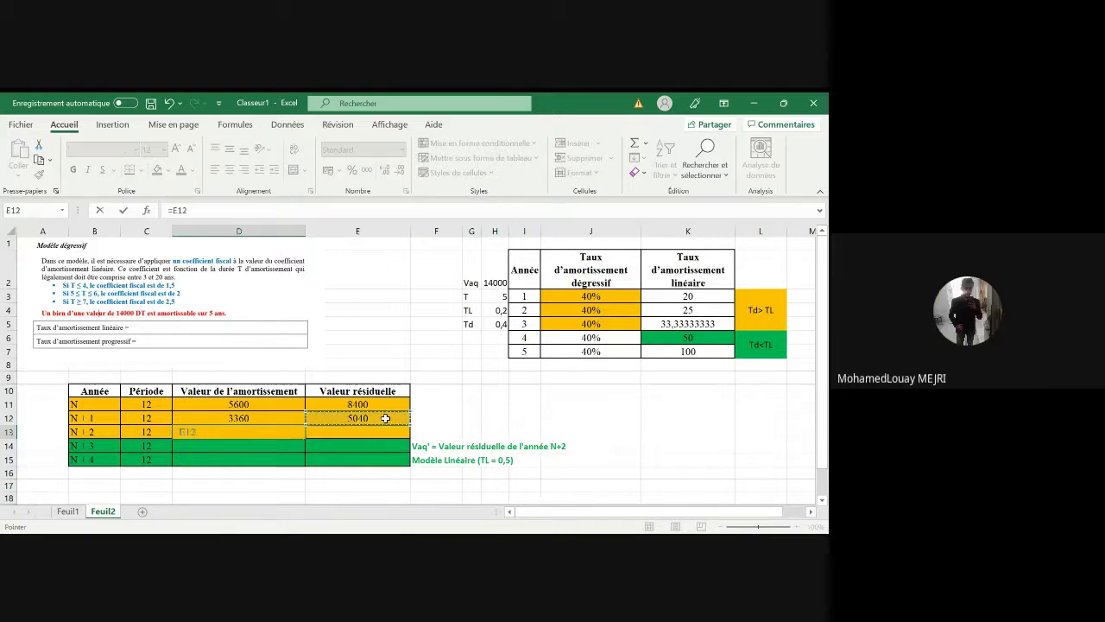
{"action": "type", "text": "*"}
{"action": "left_click", "coordinate": [613, 293]}
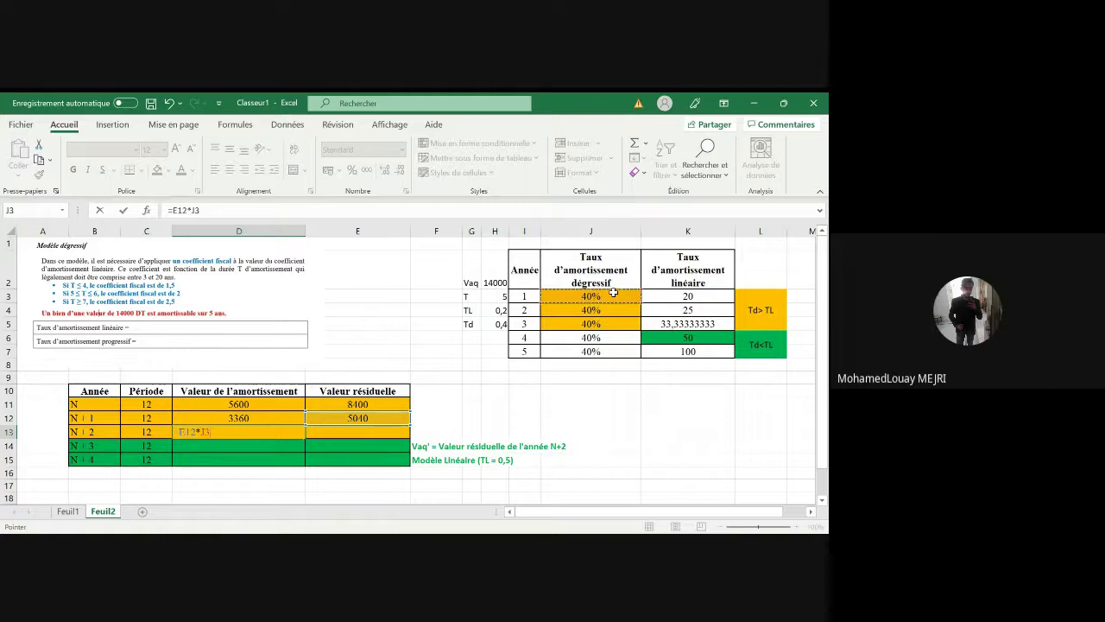
{"action": "key", "text": "Return"}
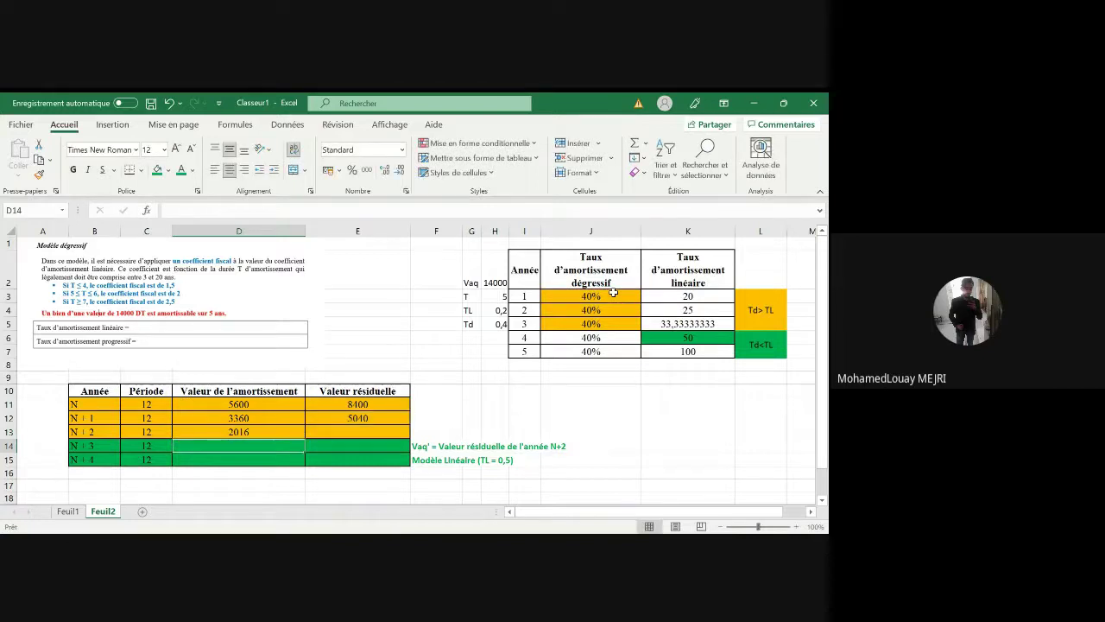
- Calculate the N + 2 residual value in E13 with the formula =E12-D13
{"action": "left_click", "coordinate": [378, 435]}
{"action": "type", "text": "="}
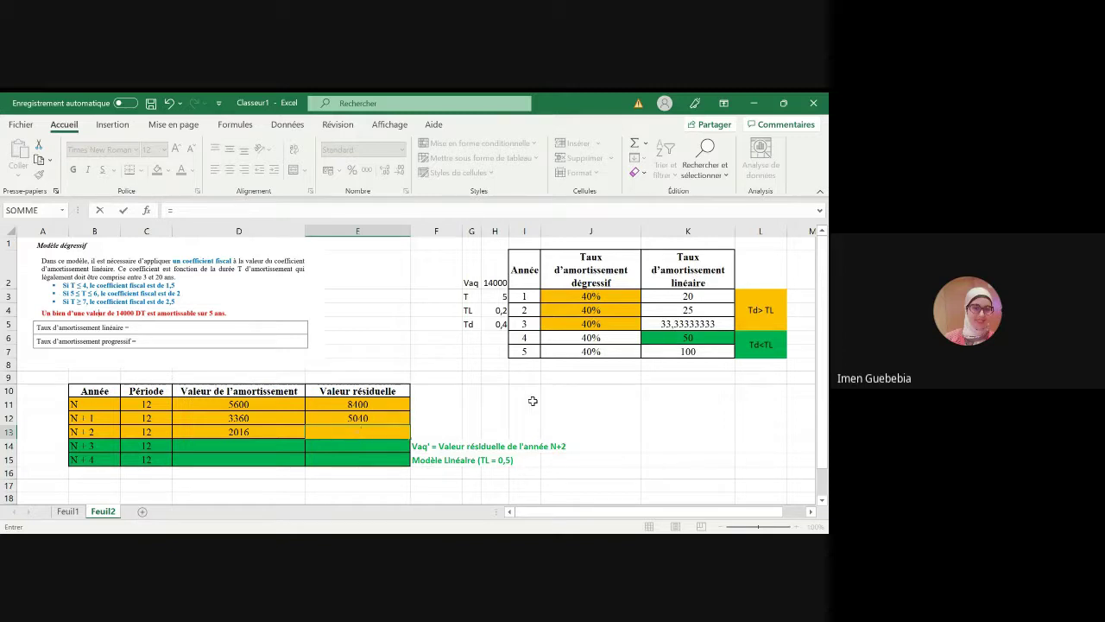
{"action": "left_click", "coordinate": [361, 418]}
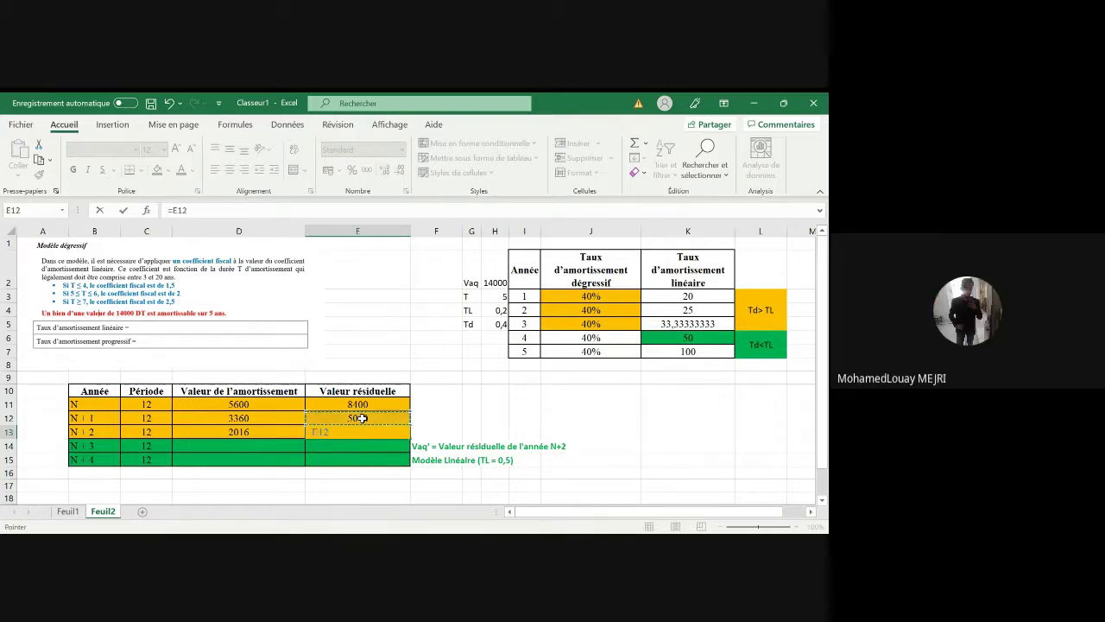
{"action": "type", "text": "-"}
{"action": "left_click", "coordinate": [272, 430]}
{"action": "key", "text": "Return"}
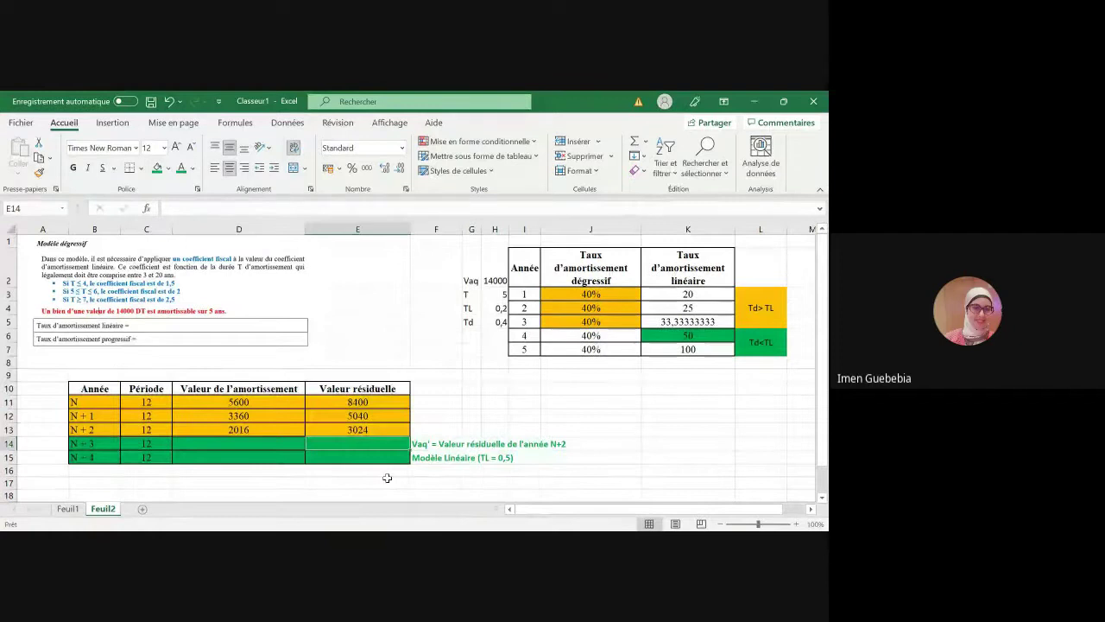
- Extend the Vaq' note in F14 with "= 3024" so it reads "Vaq' = Valeur résiduelle de l'année N+2 = 3024"
{"action": "left_click", "coordinate": [257, 444]}
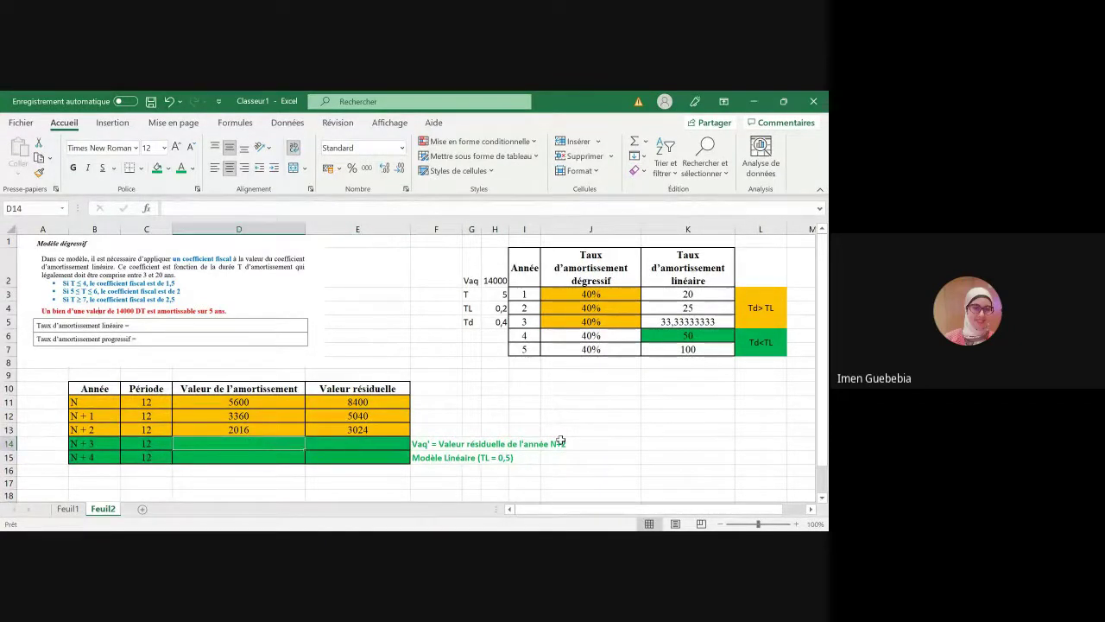
{"action": "double_click", "coordinate": [443, 443]}
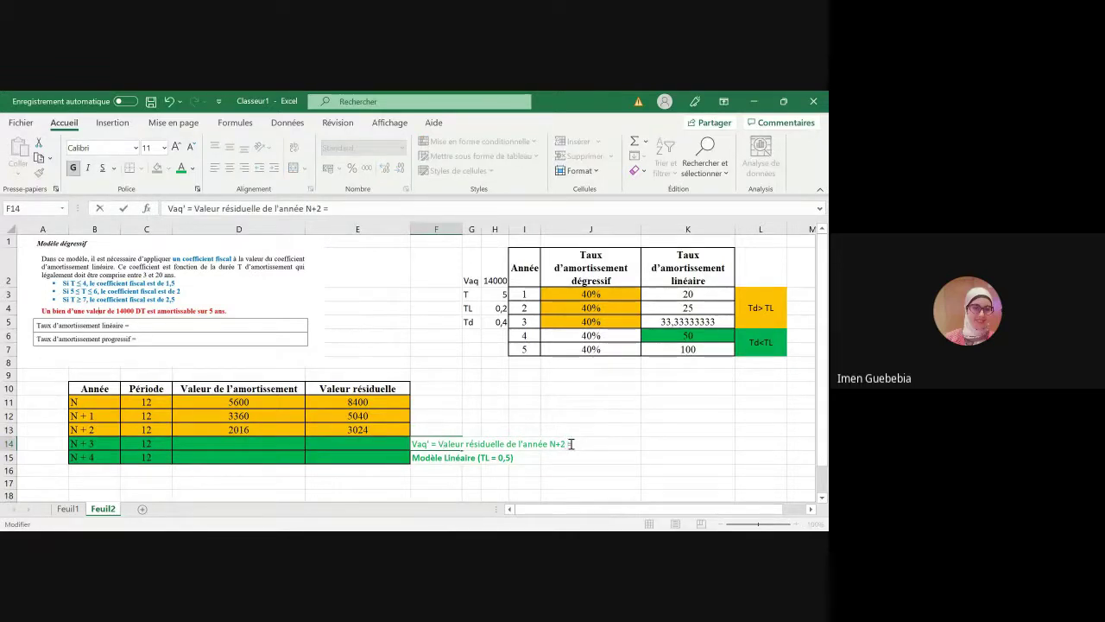
{"action": "type", "text": "="}
{"action": "type", "text": " 3024"}
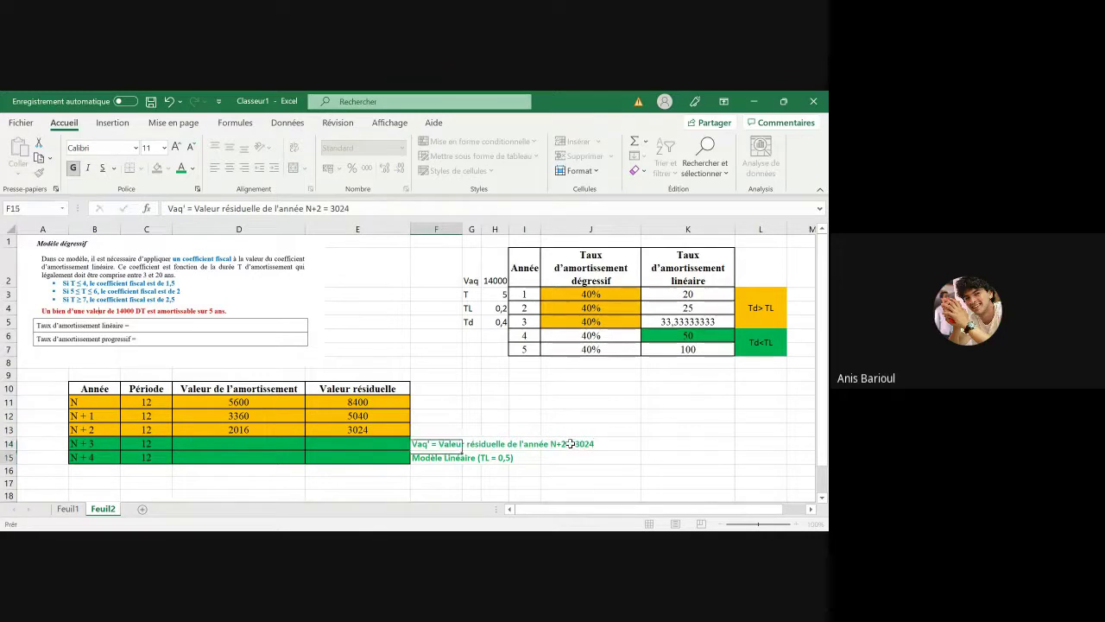
{"action": "key", "text": "Return"}
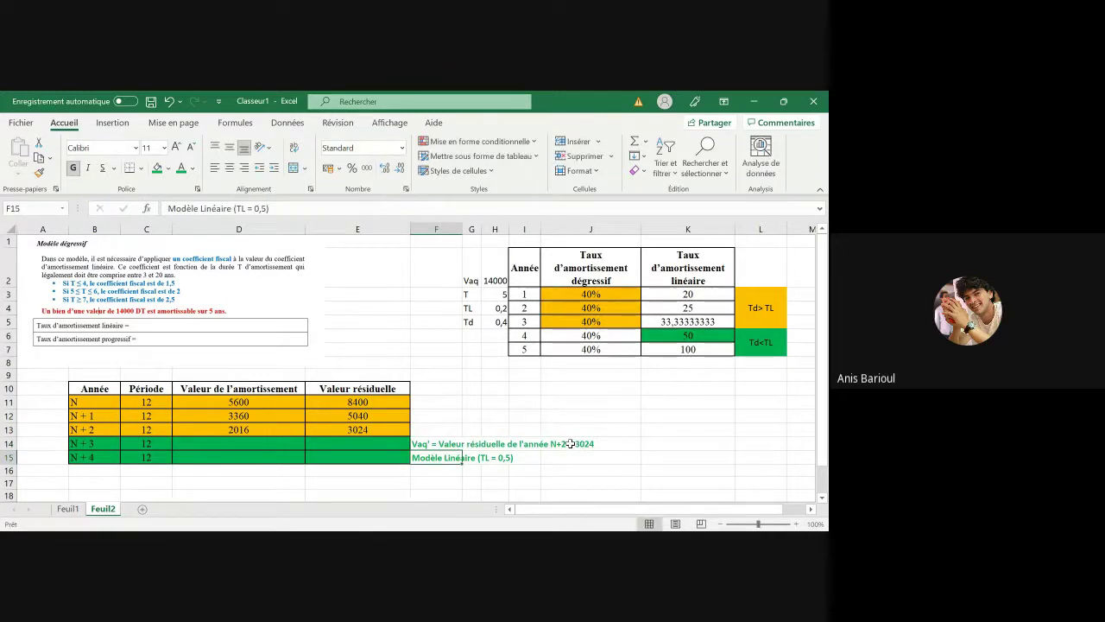
- Calculate the N + 3 depreciation value in D14 with the formula =E13*K6*12/12
{"action": "left_click", "coordinate": [298, 446]}
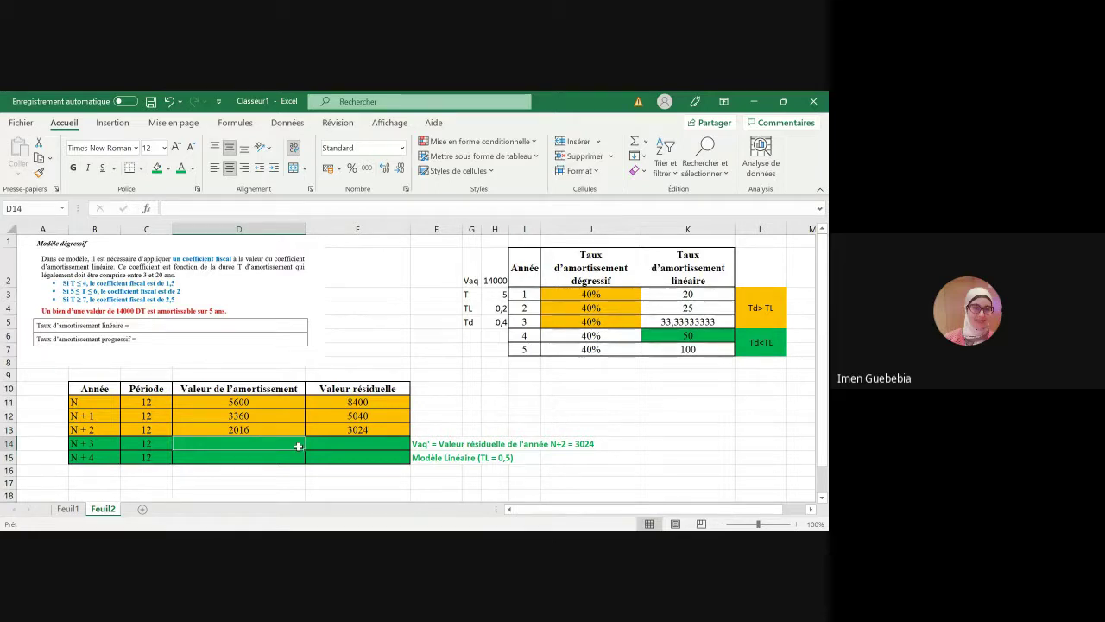
{"action": "type", "text": "="}
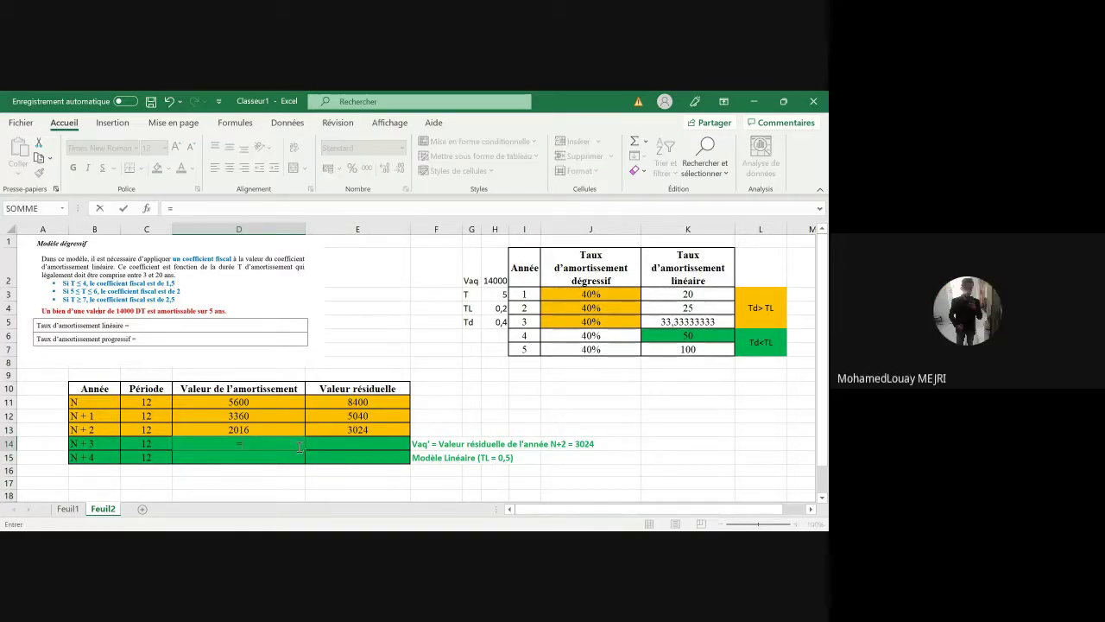
{"action": "left_click", "coordinate": [391, 429]}
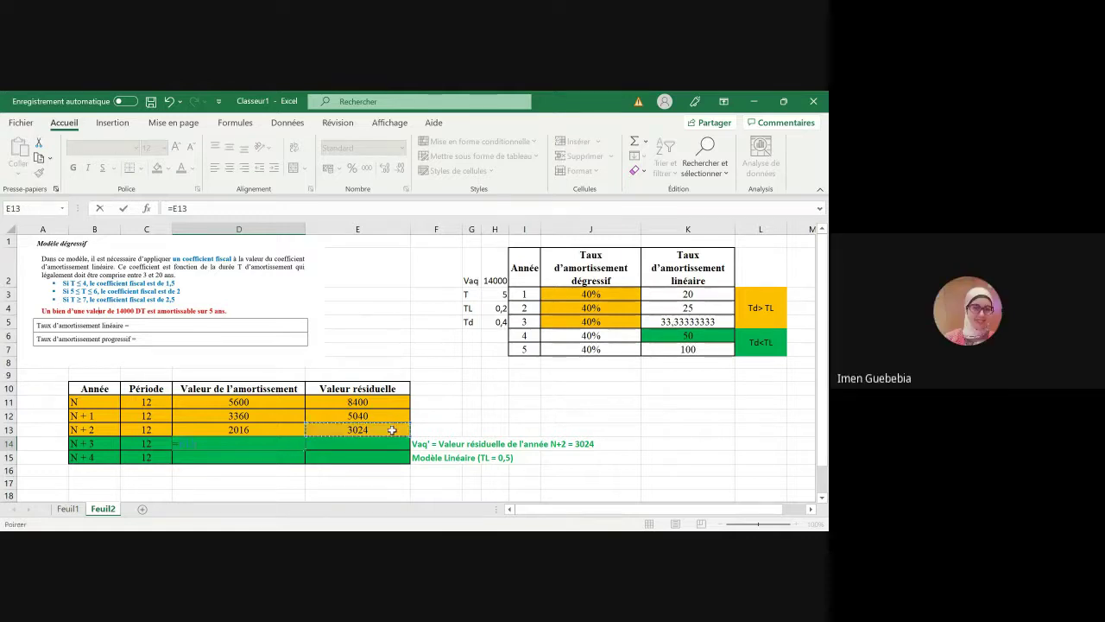
{"action": "type", "text": "*"}
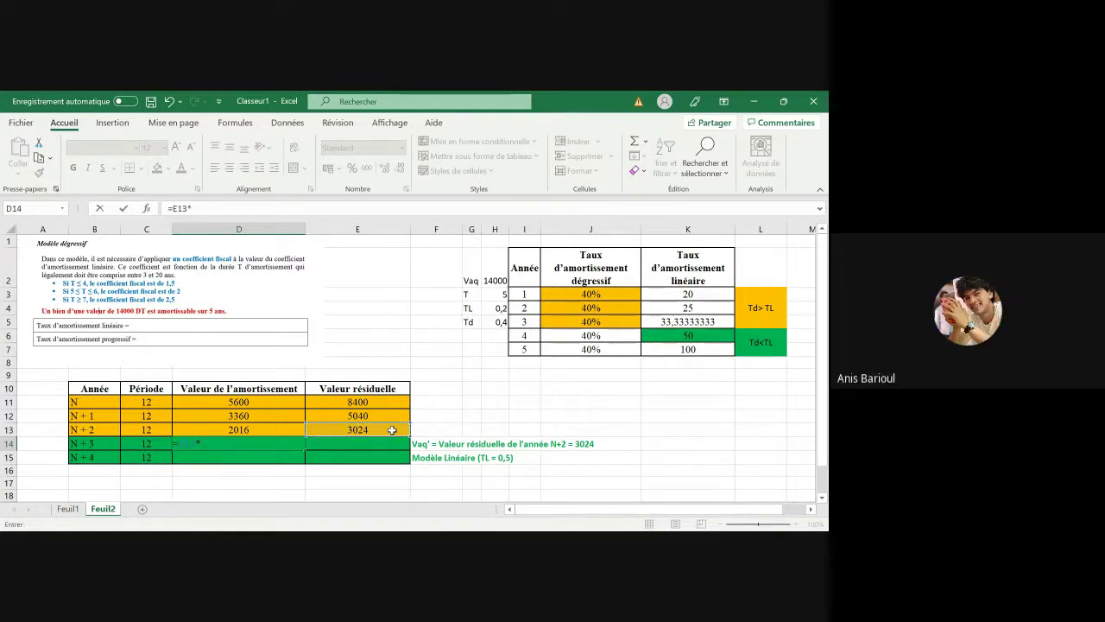
{"action": "left_click", "coordinate": [708, 334]}
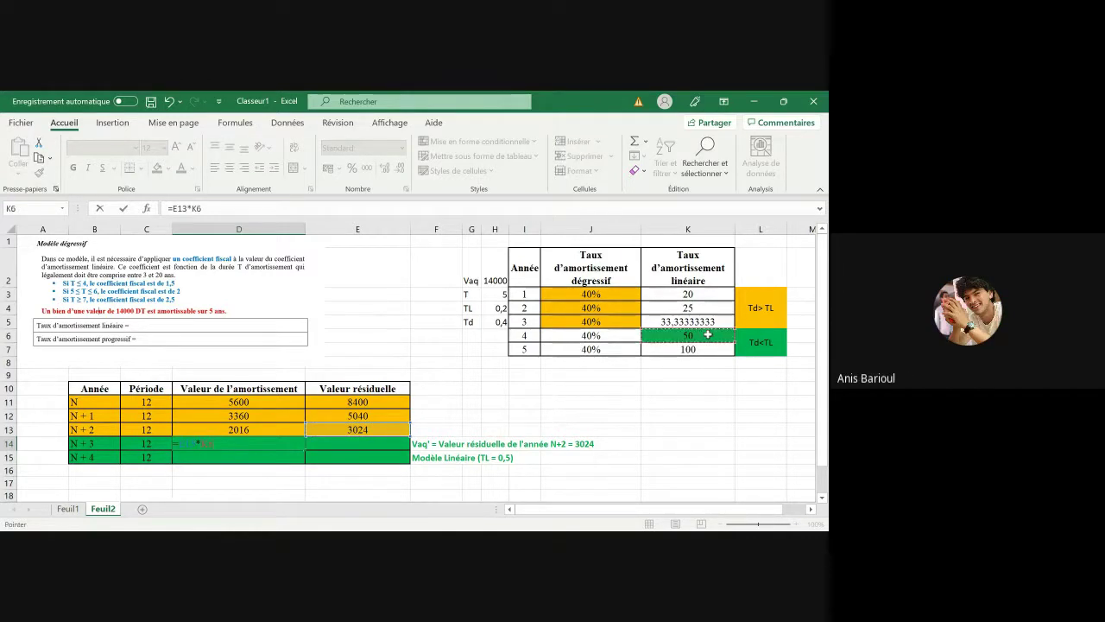
{"action": "type", "text": "*12"}
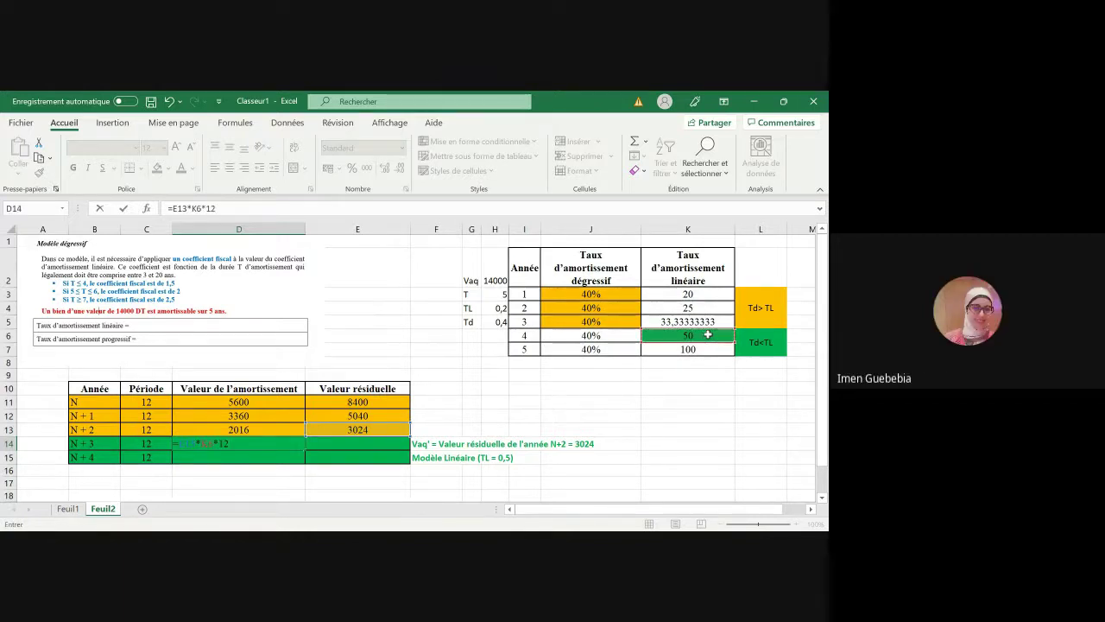
{"action": "type", "text": "/12"}
{"action": "key", "text": "Return"}
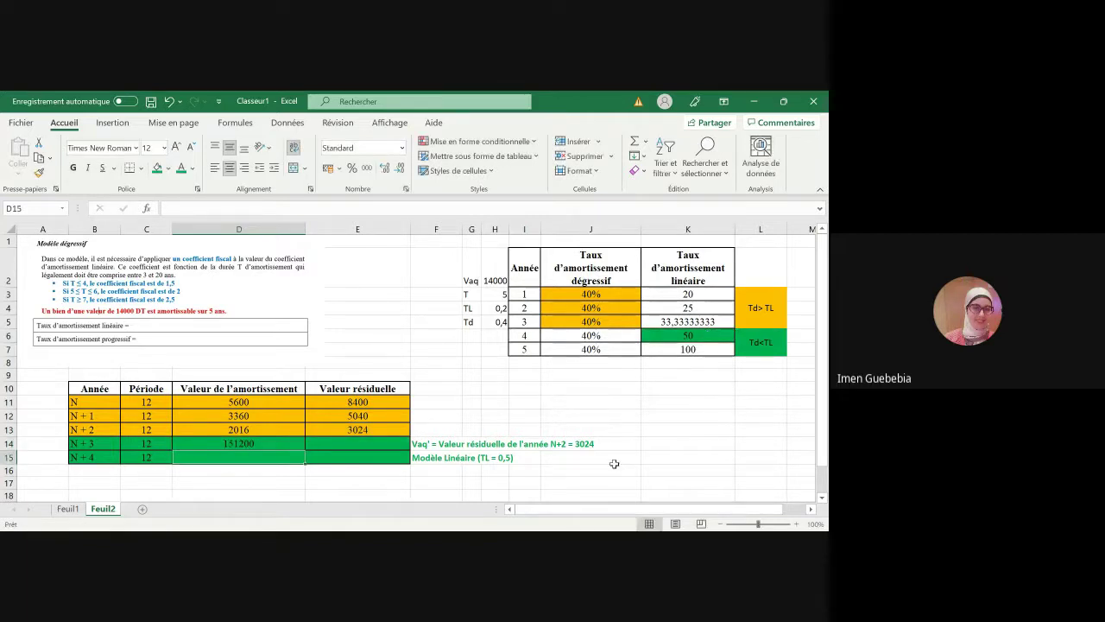
- Replace the K6 reference in the D14 formula with the linear rate 0,5 so it reads =E13*0,5*12/12
{"action": "left_click", "coordinate": [265, 446]}
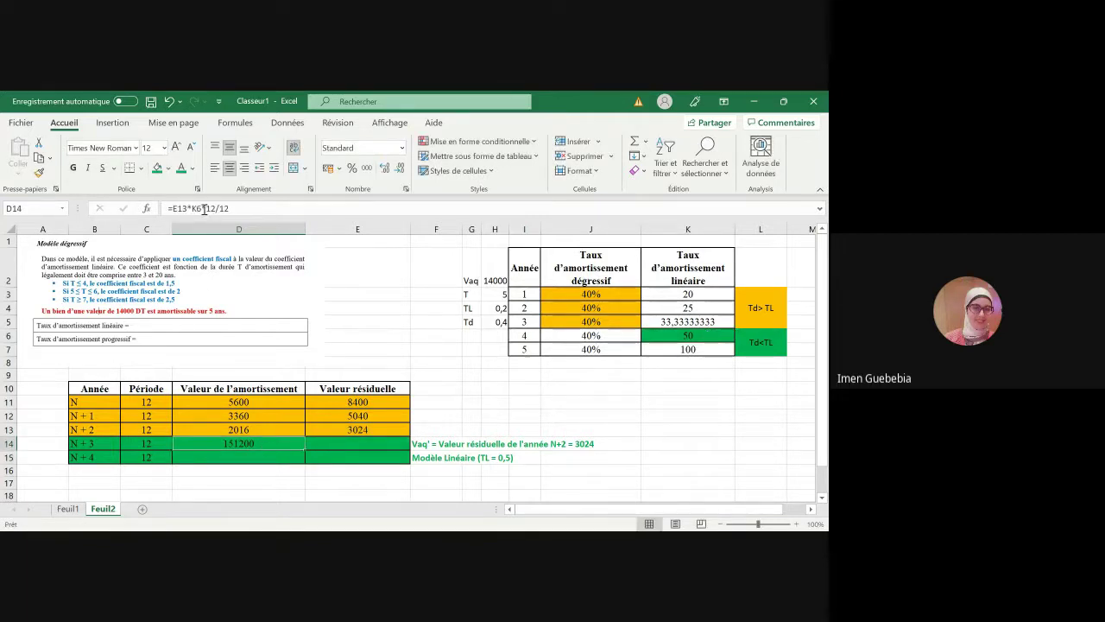
{"action": "left_click", "coordinate": [241, 209]}
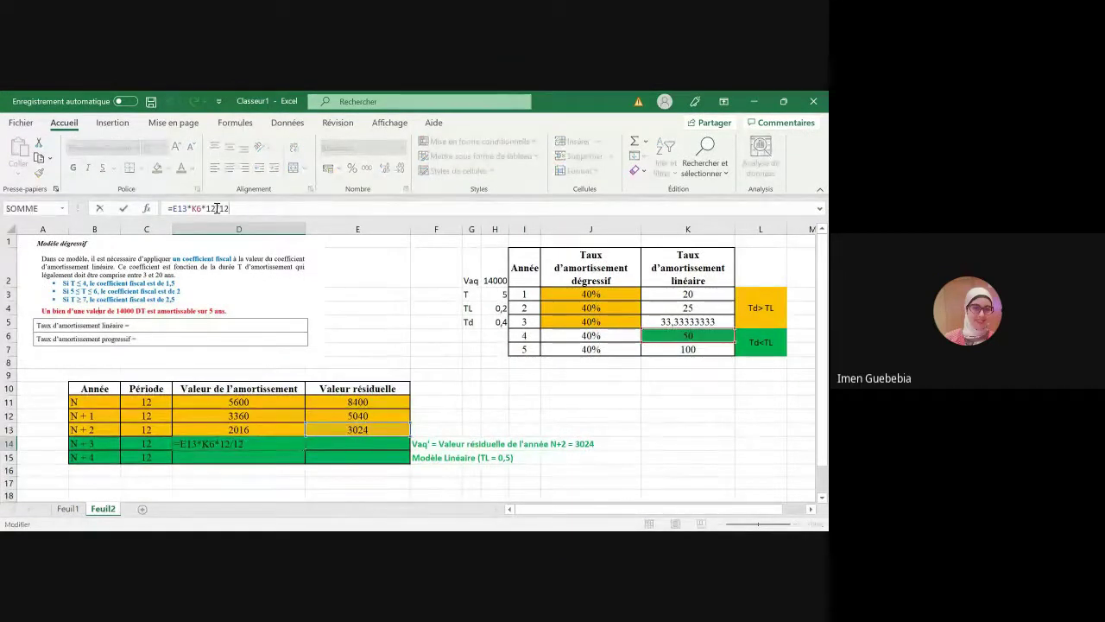
{"action": "key", "text": "Return"}
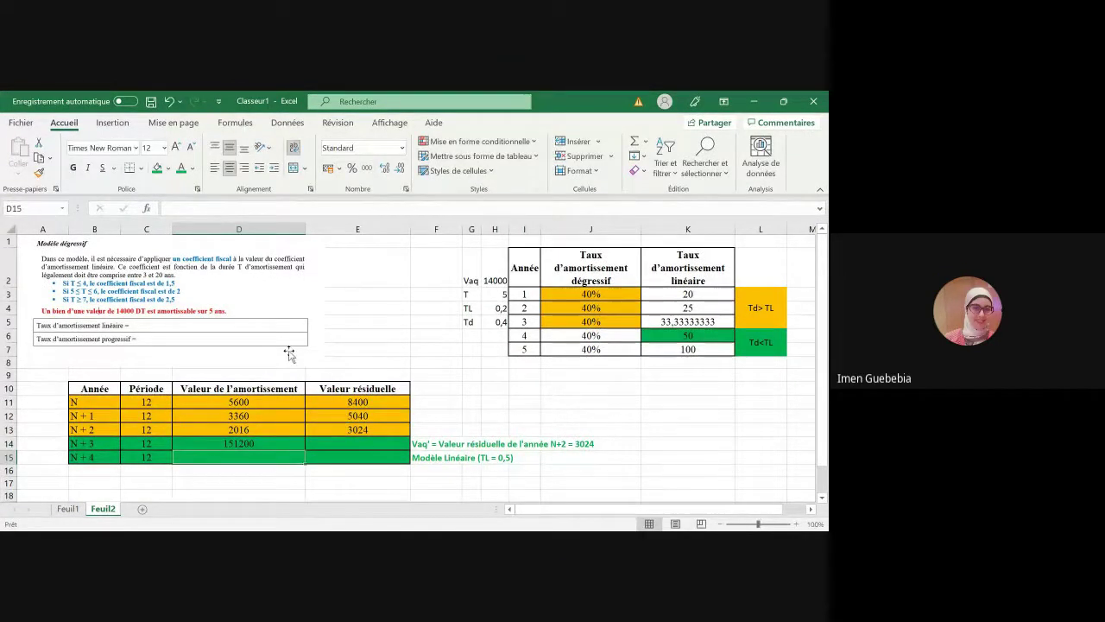
{"action": "left_click", "coordinate": [250, 443]}
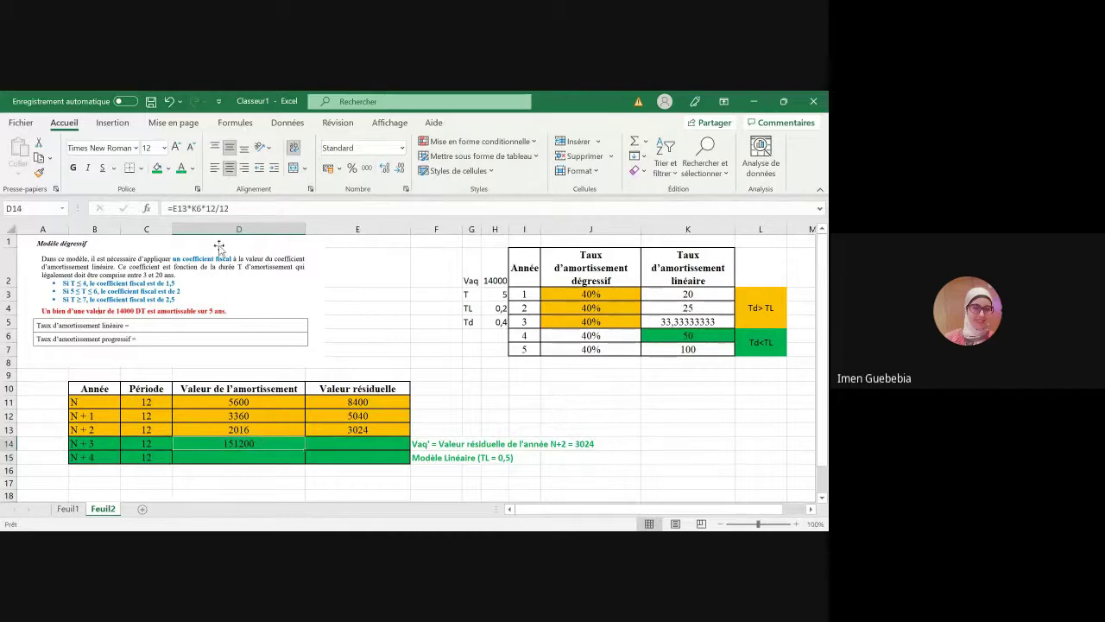
{"action": "left_click", "coordinate": [198, 208]}
{"action": "key", "text": "BackSpace"}
{"action": "key", "text": "BackSpace"}
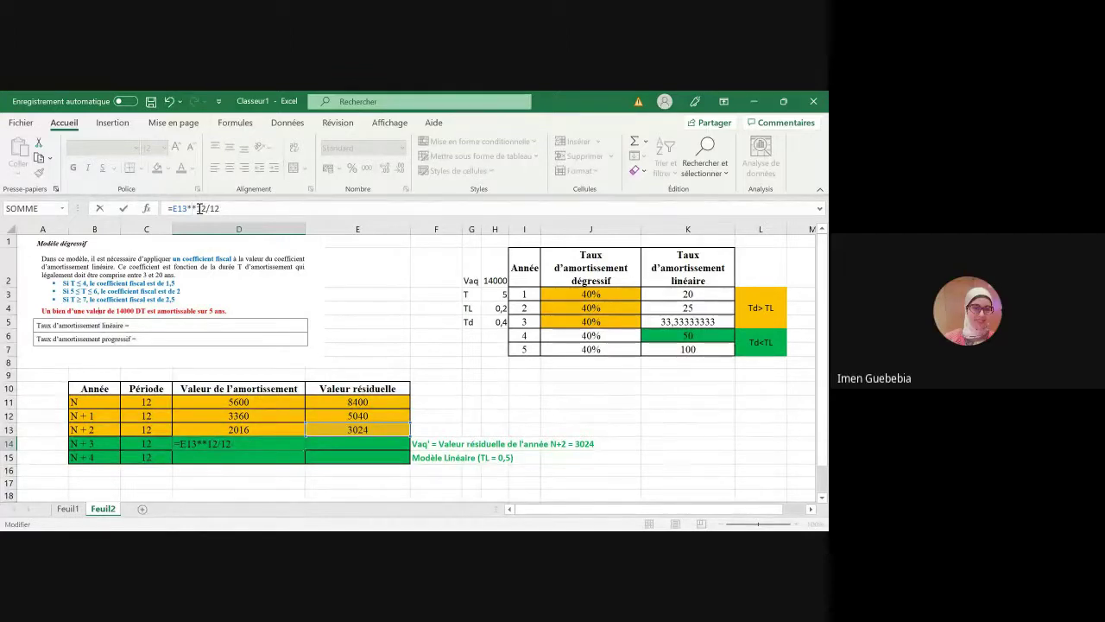
{"action": "type", "text": "**0,5"}
{"action": "key", "text": "Return"}
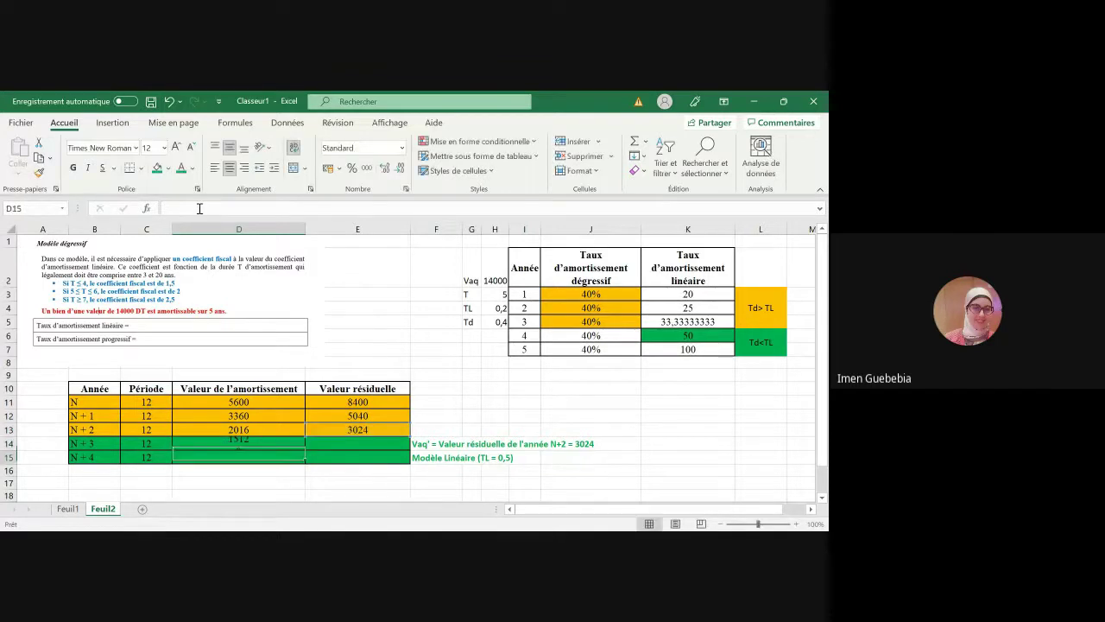
- Calculate the N + 3 residual value in E14 with the formula =E13-D14
{"action": "left_click", "coordinate": [368, 442]}
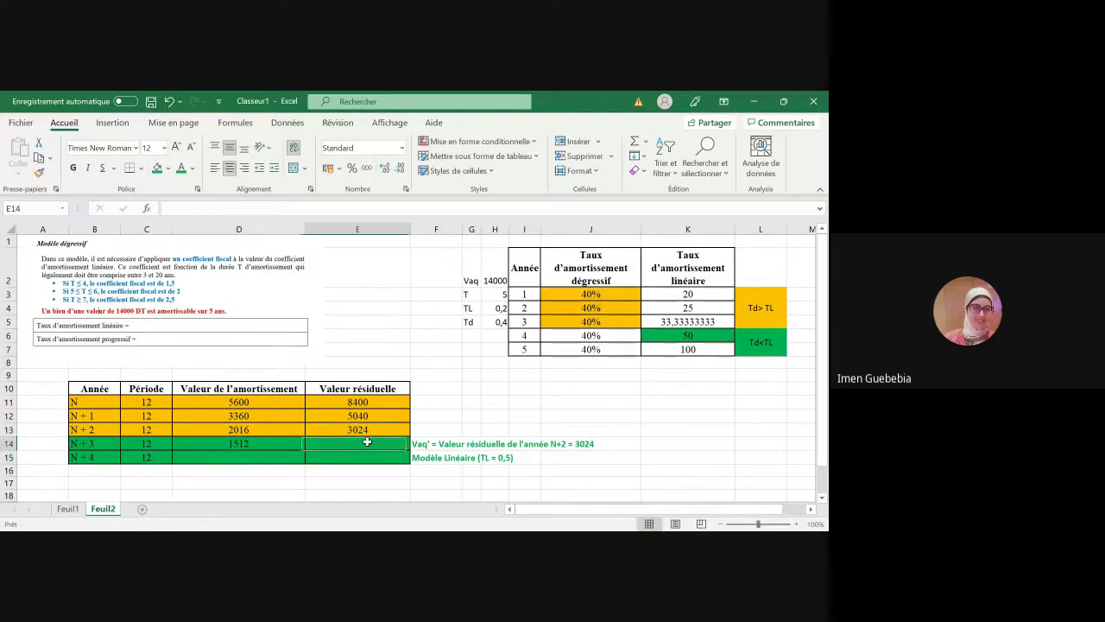
{"action": "type", "text": "="}
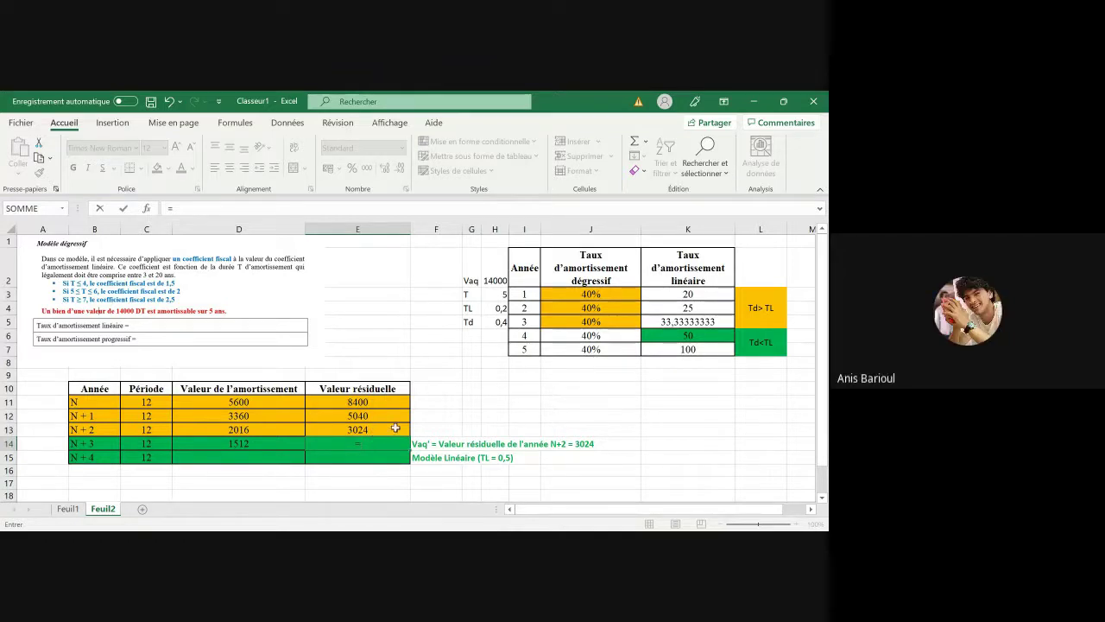
{"action": "left_click", "coordinate": [395, 428]}
{"action": "type", "text": "-"}
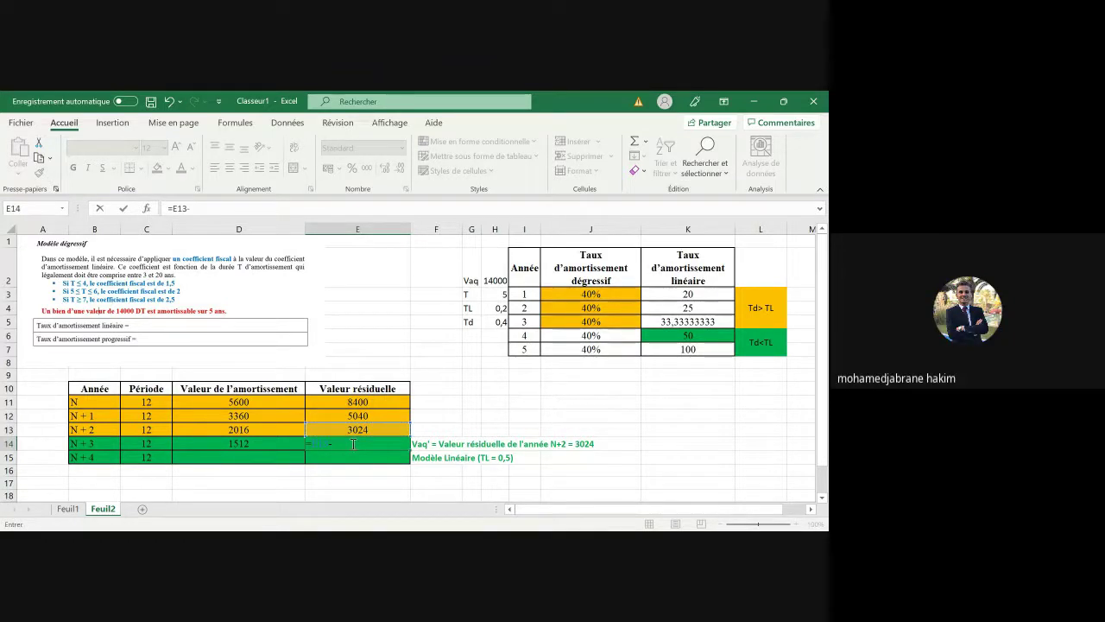
{"action": "left_click", "coordinate": [273, 441]}
{"action": "key", "text": "Return"}
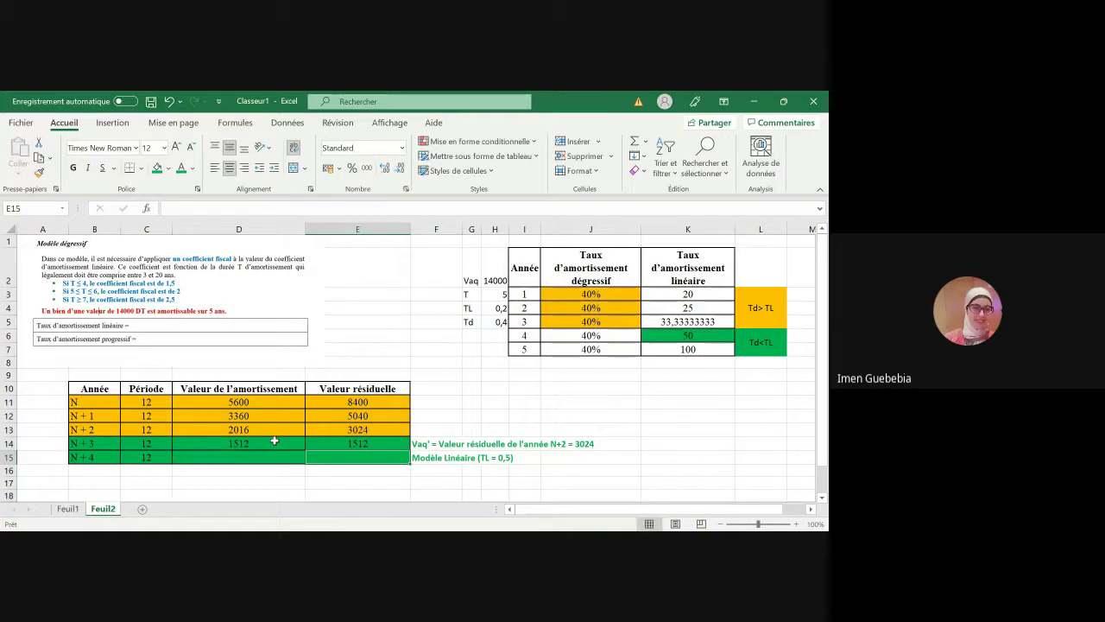
{"action": "left_click", "coordinate": [227, 458]}
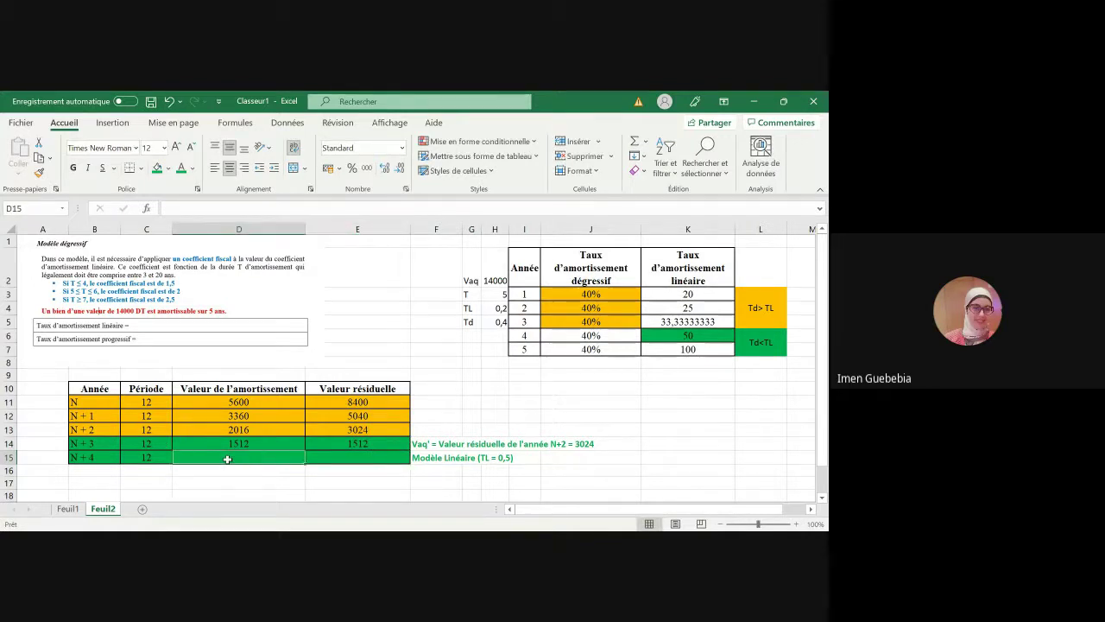
{"action": "type", "text": "="}
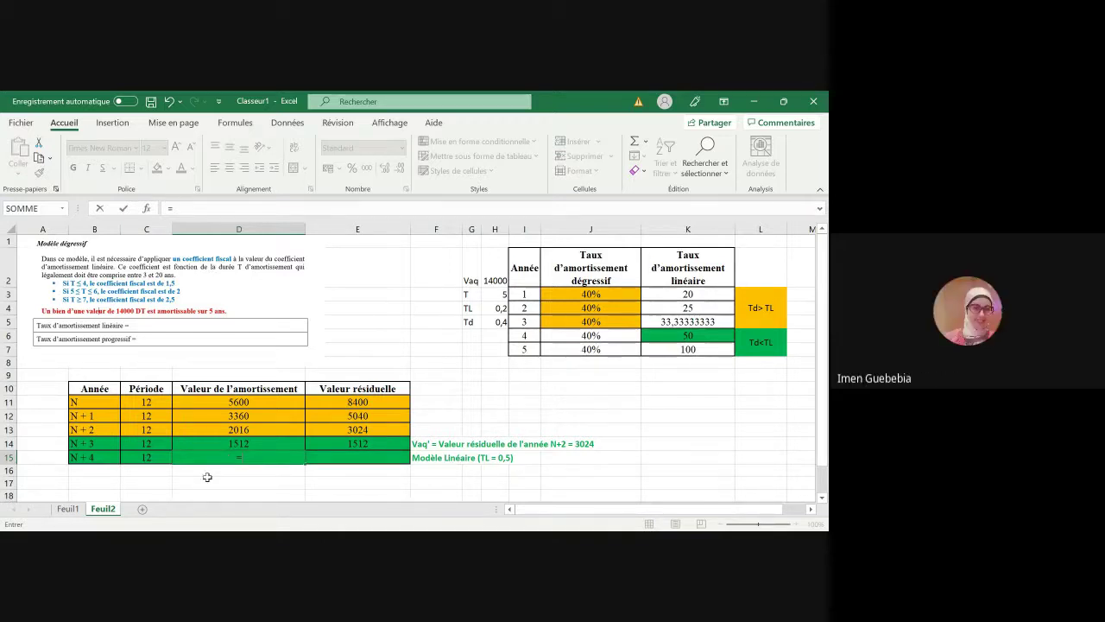
{"action": "left_click", "coordinate": [68, 508]}
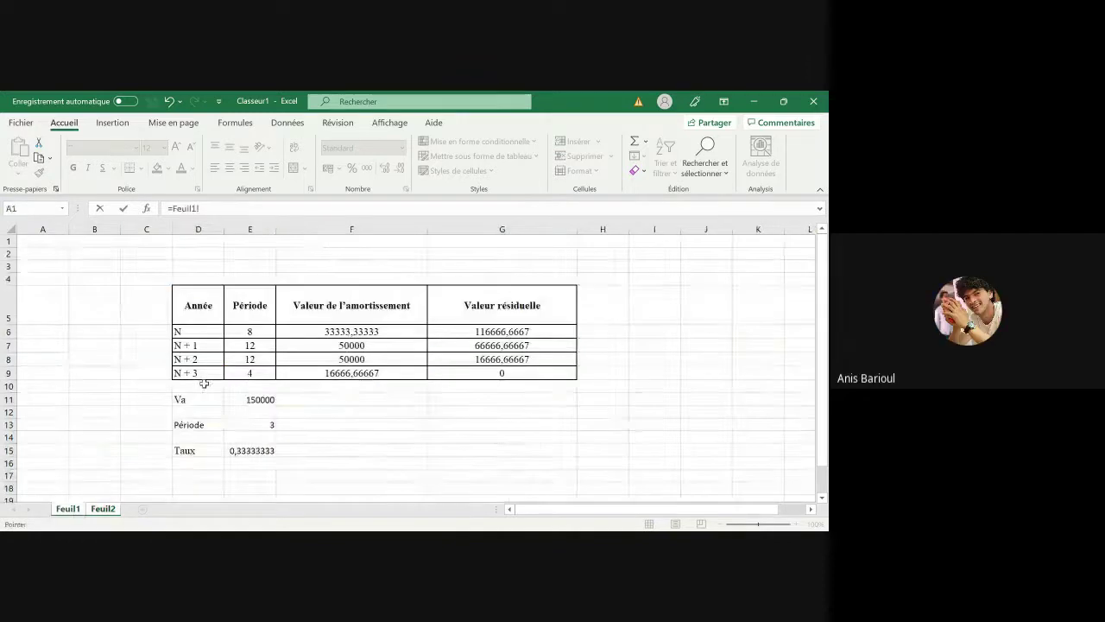
{"action": "left_click", "coordinate": [340, 346]}
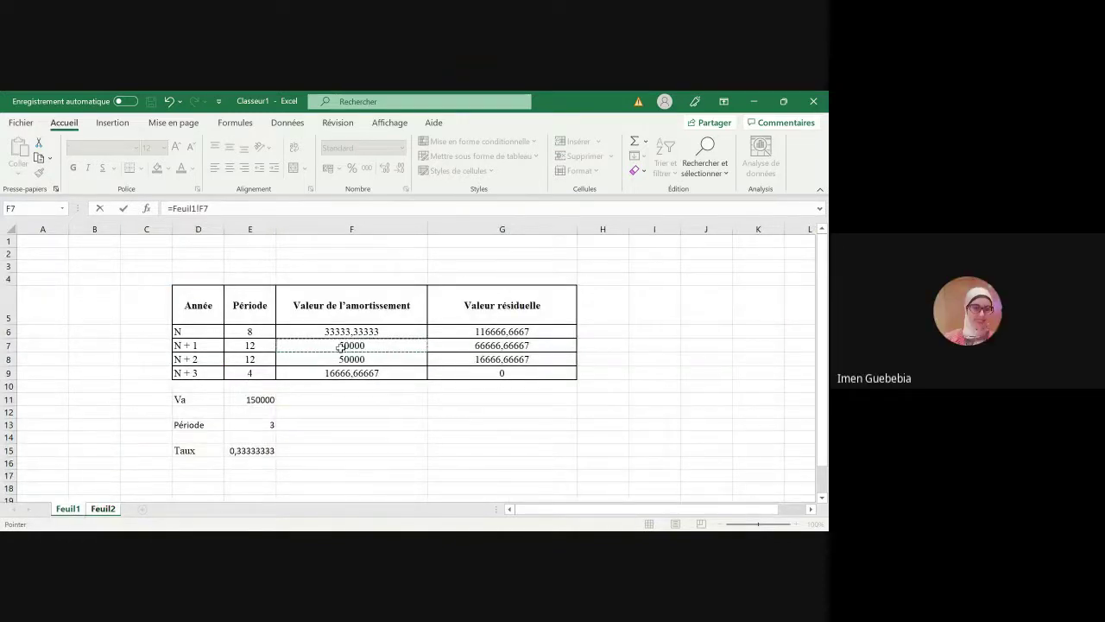
{"action": "key", "text": "Escape"}
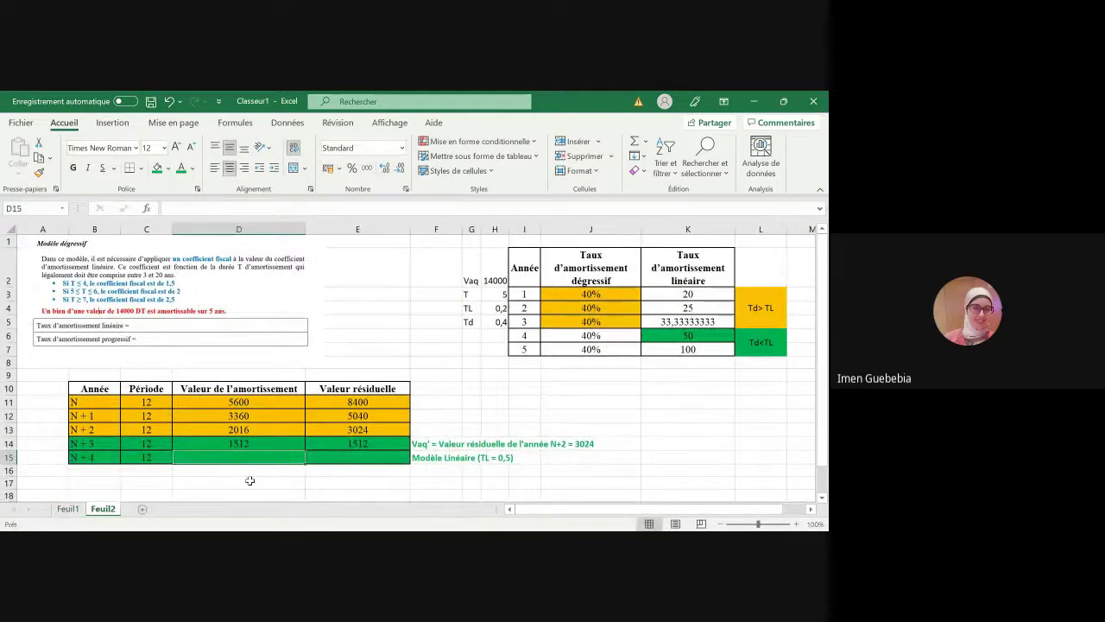
- Calculate the N + 4 depreciation value in D15 from the N + 2 residual value with the formula =E13*0,5
{"action": "type", "text": "="}
{"action": "left_click", "coordinate": [356, 430]}
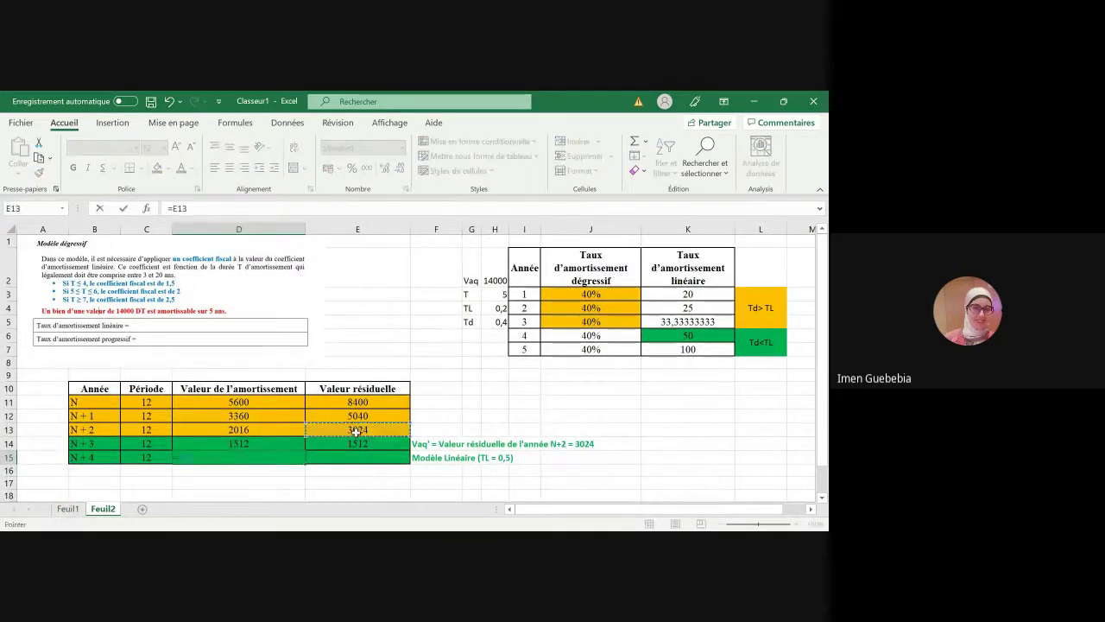
{"action": "type", "text": "*0,5"}
{"action": "key", "text": "Return"}
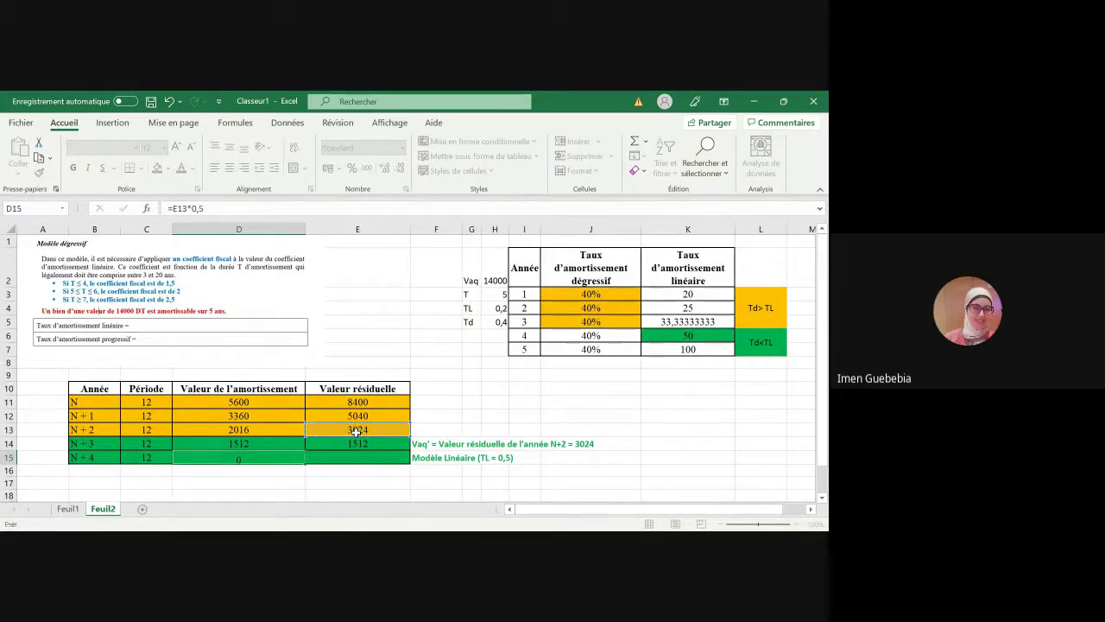
- Calculate the N + 4 residual value in E15 with the formula =E14-D15
{"action": "left_click", "coordinate": [363, 455]}
{"action": "type", "text": "="}
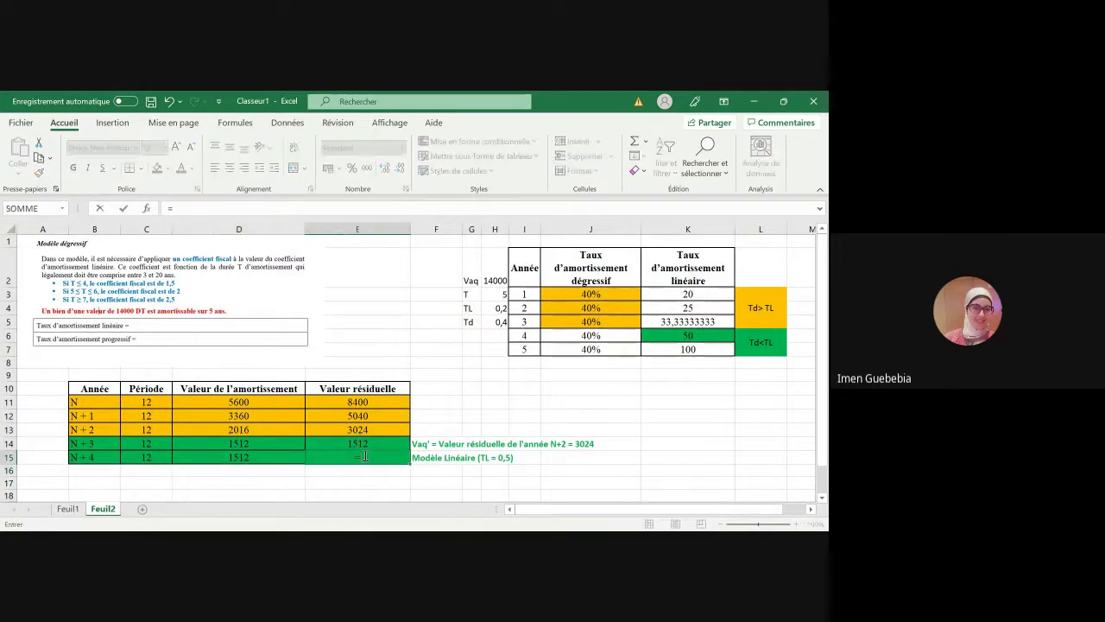
{"action": "left_click", "coordinate": [364, 442]}
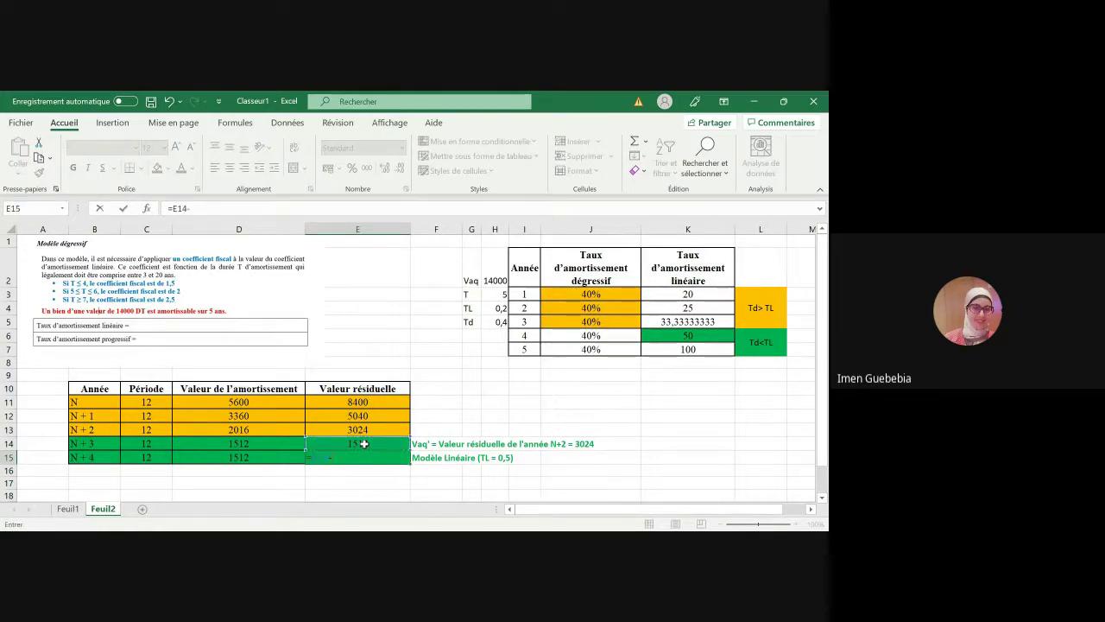
{"action": "type", "text": "-"}
{"action": "left_click", "coordinate": [272, 452]}
{"action": "key", "text": "Return"}
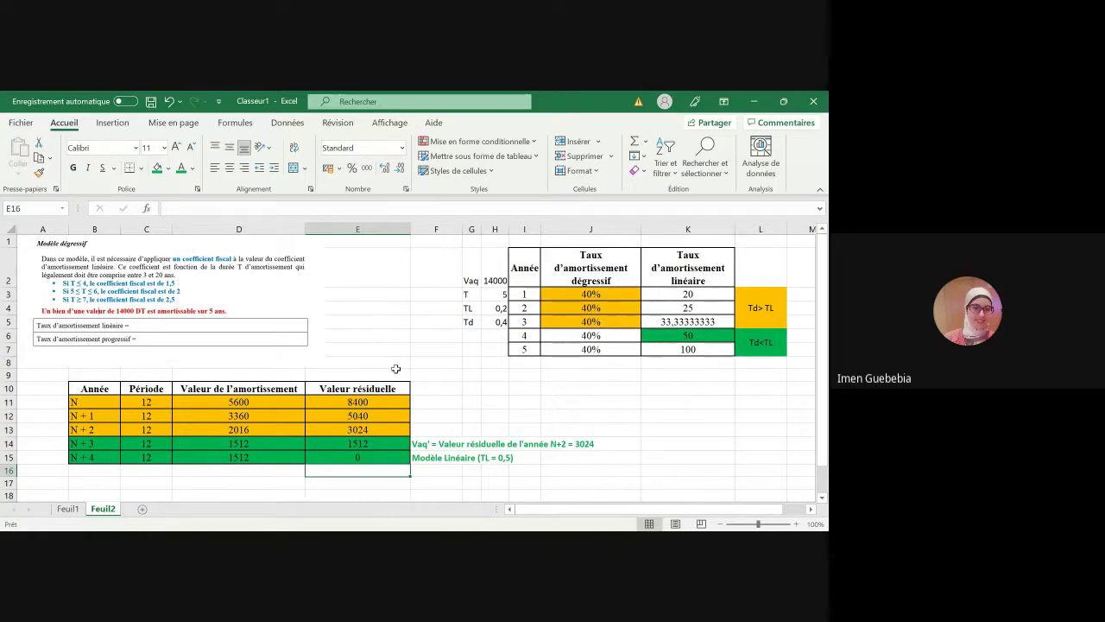
- Review the formulas behind the TL and Td rates, the yearly rate table and the depreciation table, and open the Feuil1 sheet
{"action": "left_click", "coordinate": [501, 309]}
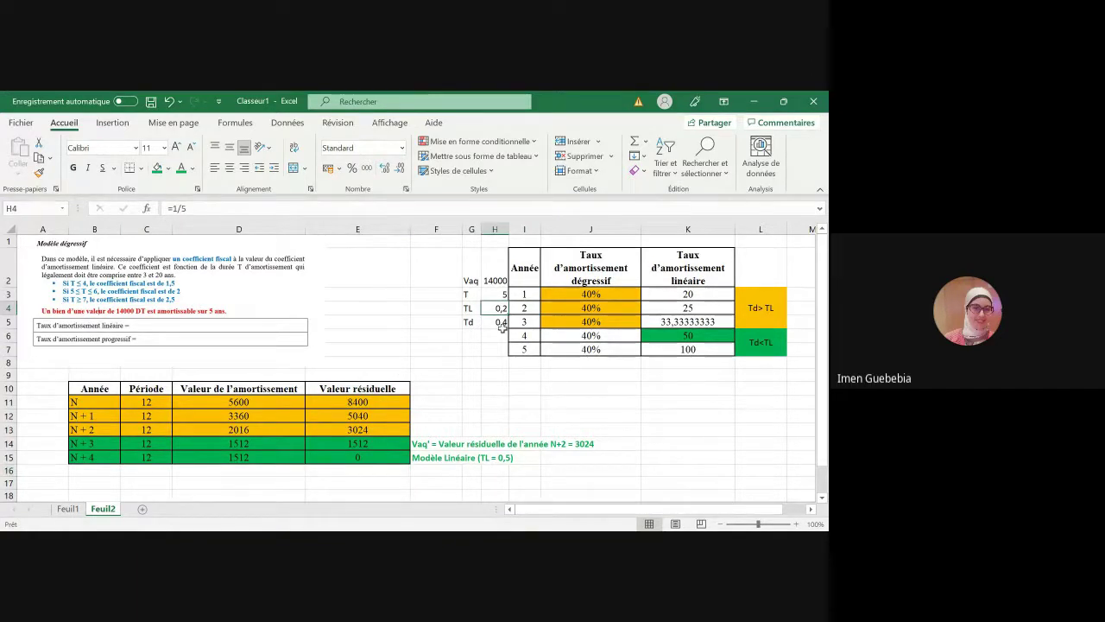
{"action": "left_click", "coordinate": [503, 321]}
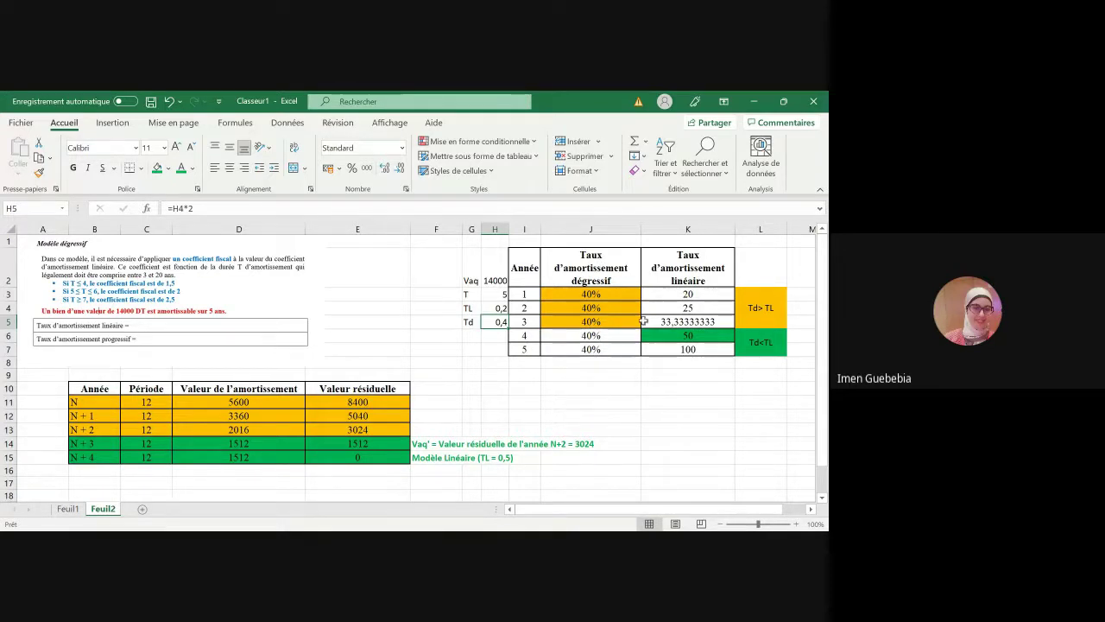
{"action": "left_click", "coordinate": [701, 293]}
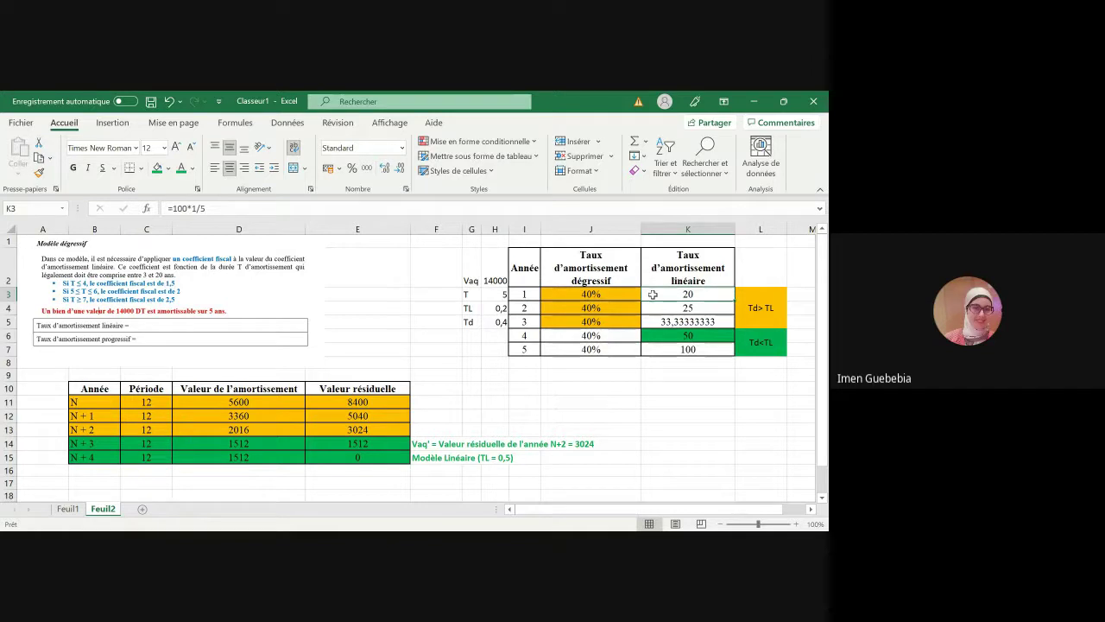
{"action": "left_click", "coordinate": [597, 293]}
{"action": "key", "text": "Right"}
{"action": "left_click", "coordinate": [675, 336]}
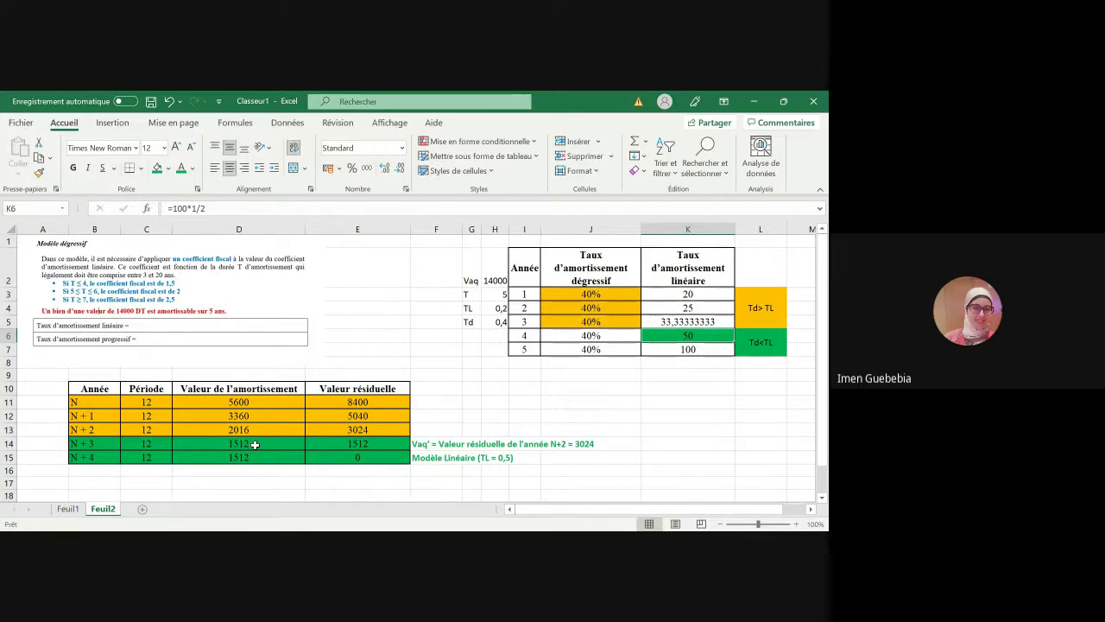
{"action": "left_click", "coordinate": [399, 406]}
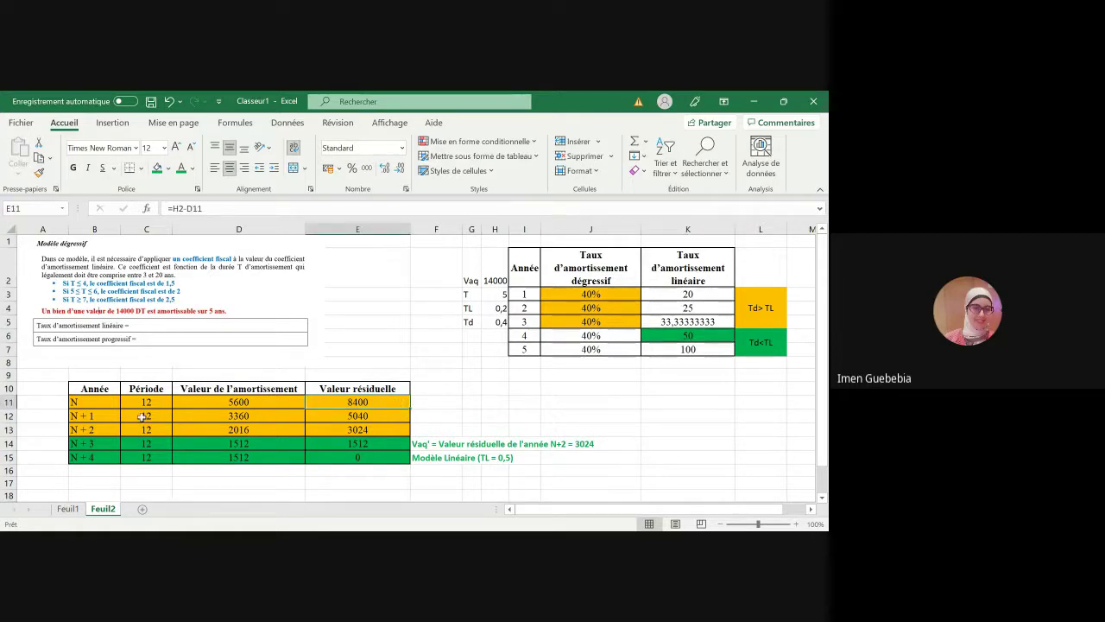
{"action": "left_click", "coordinate": [255, 416]}
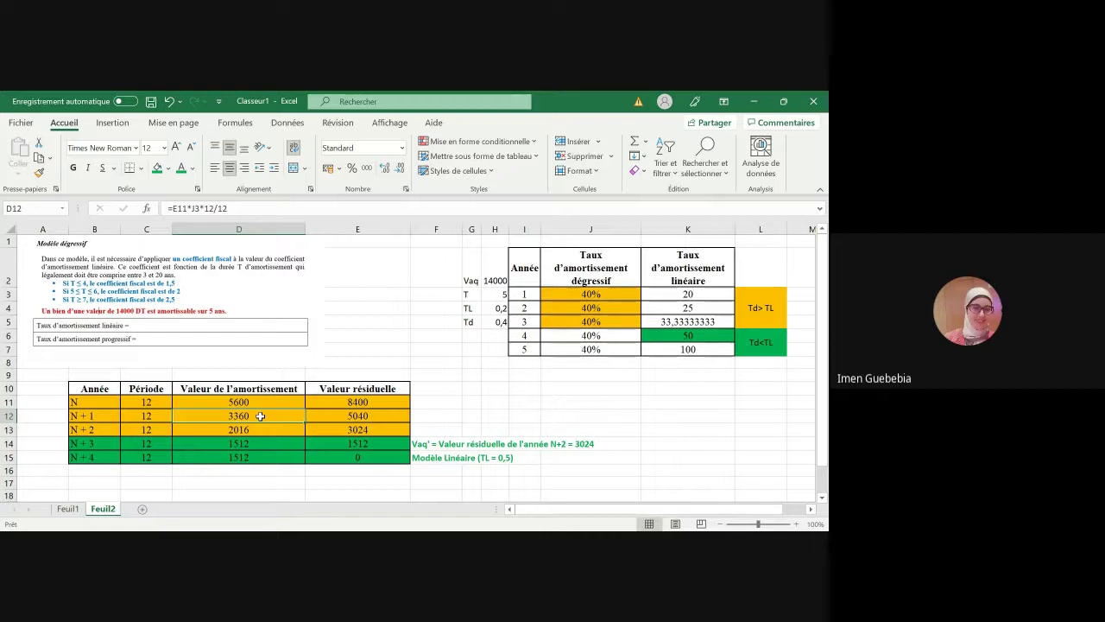
{"action": "left_click", "coordinate": [374, 432]}
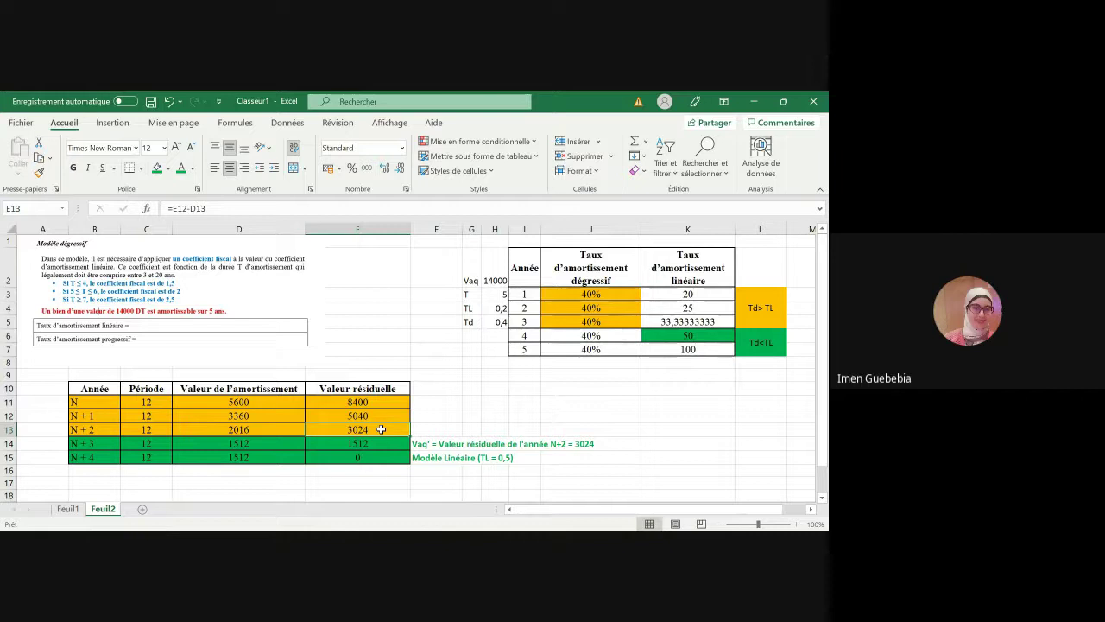
{"action": "left_click", "coordinate": [68, 509]}
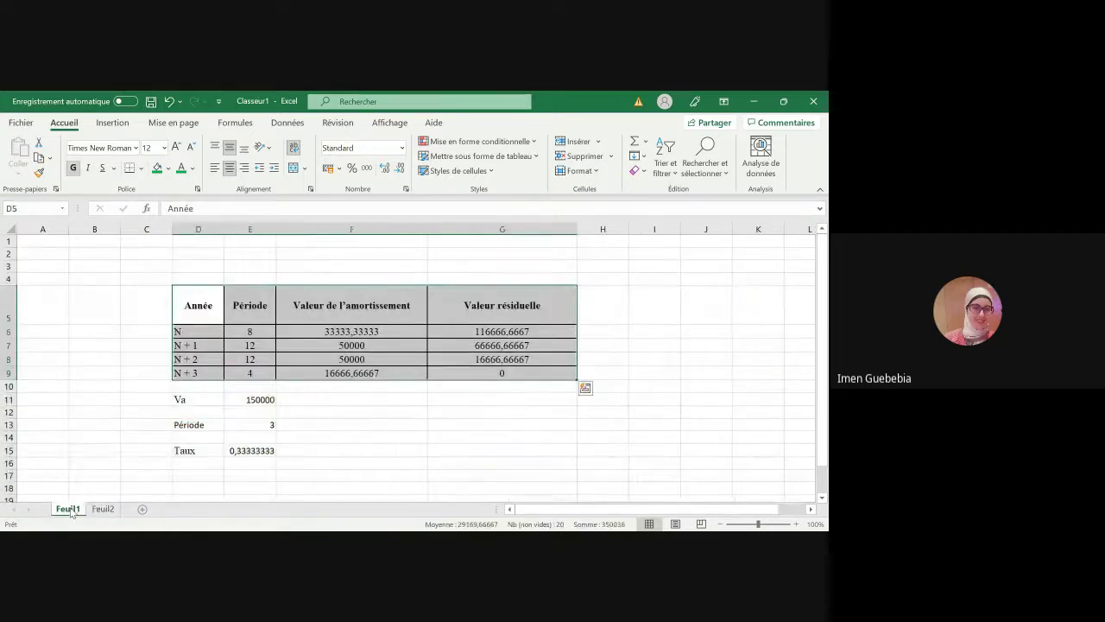
- Return to the Feuil2 sheet and enter the note "Prorata" in K10
{"action": "left_click", "coordinate": [103, 509]}
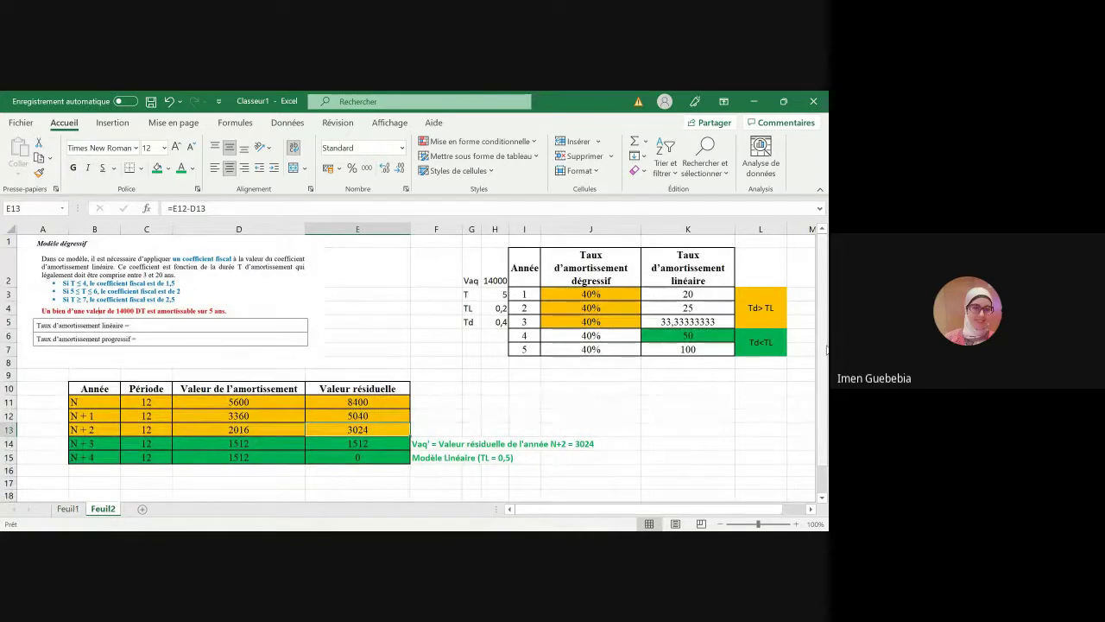
{"action": "left_click_drag", "start_coordinate": [824, 349], "coordinate": [823, 354]}
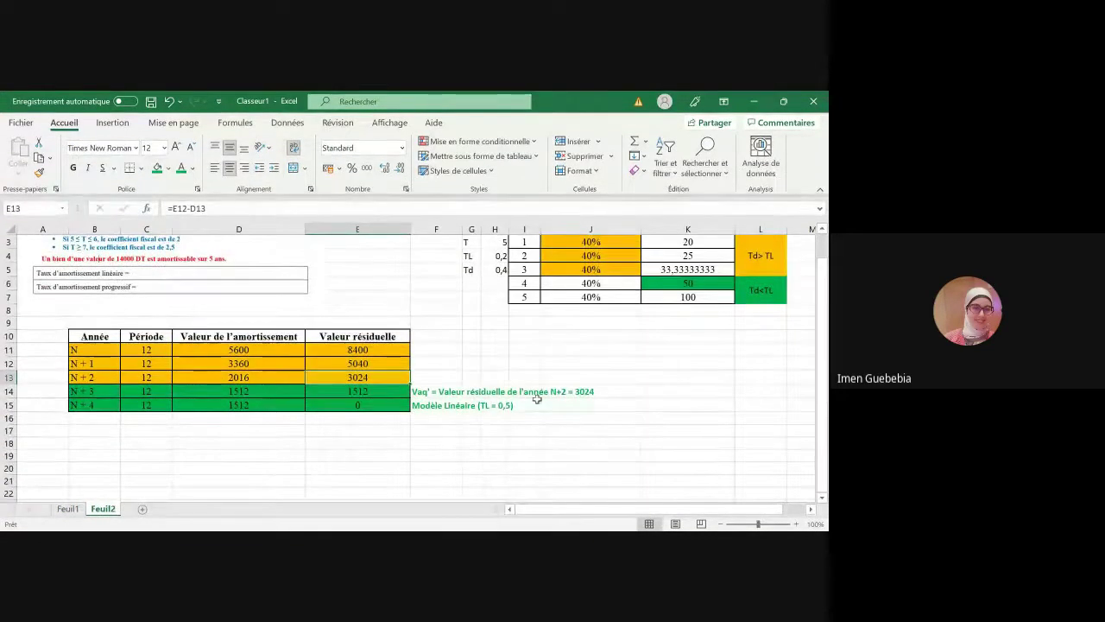
{"action": "left_click", "coordinate": [628, 324]}
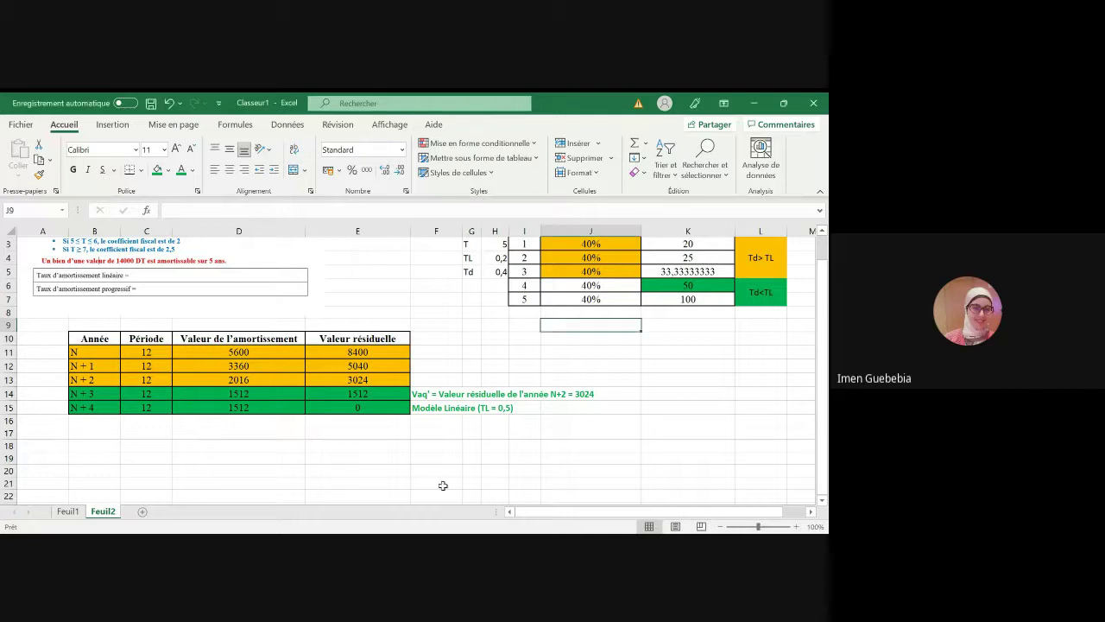
{"action": "left_click", "coordinate": [674, 343]}
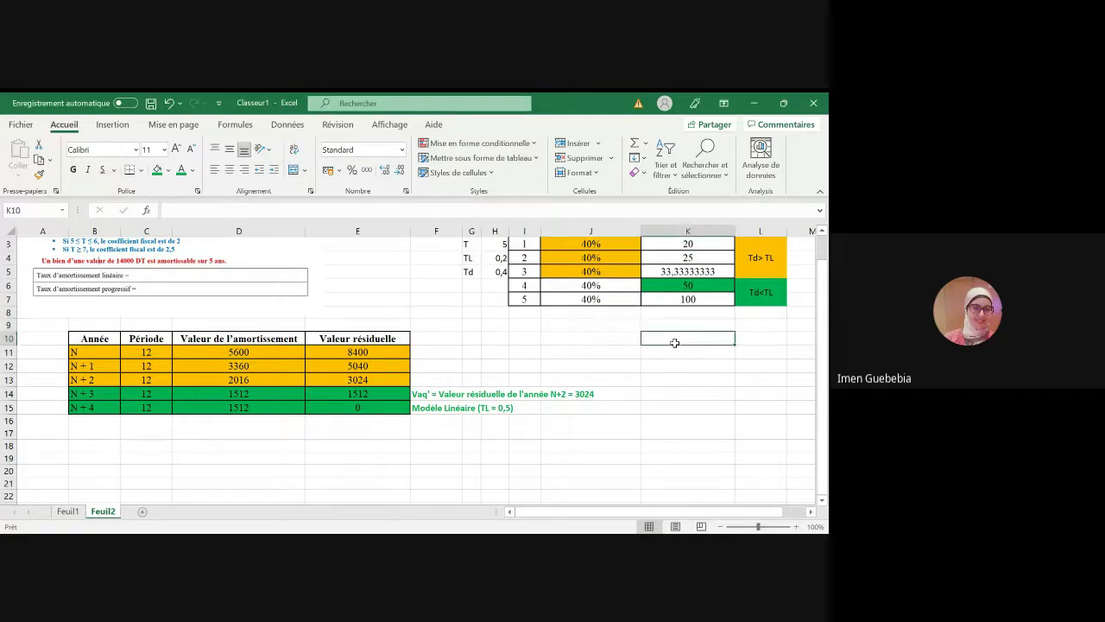
{"action": "type", "text": "P"}
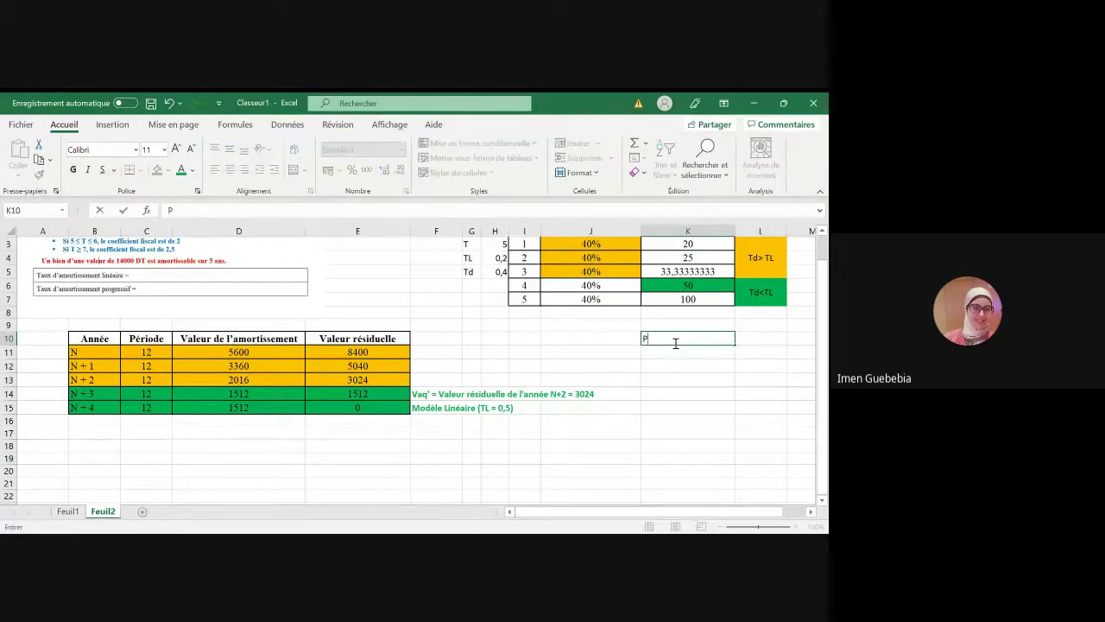
{"action": "type", "text": "rorata"}
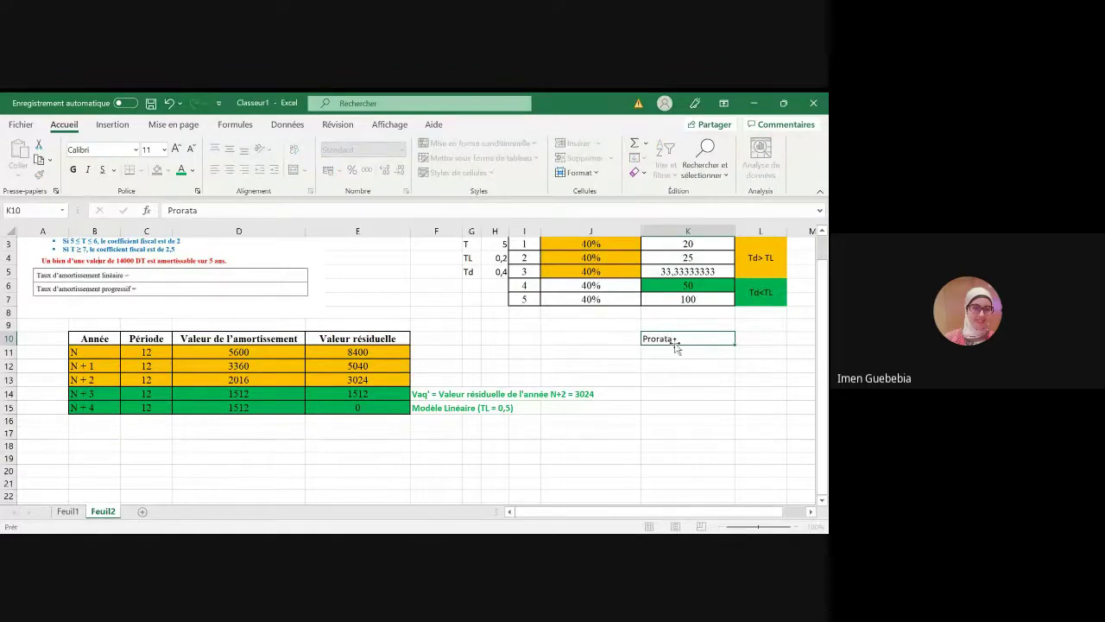
{"action": "key", "text": "Return"}
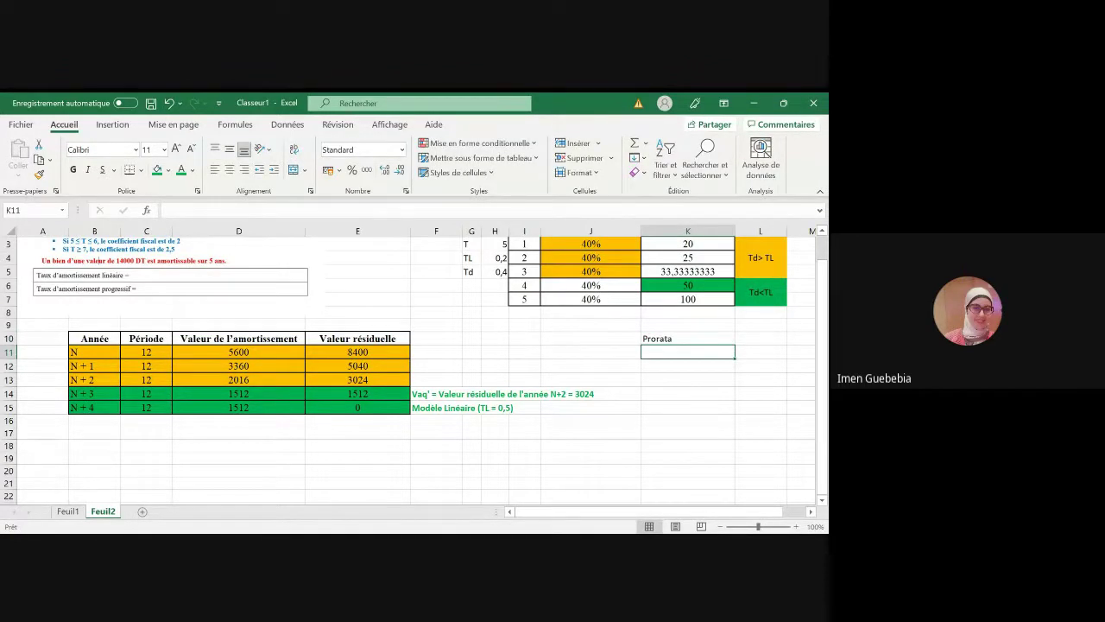
- Enter the acquisition month note "au mois d'Octobre" in K12
{"action": "left_click", "coordinate": [688, 368]}
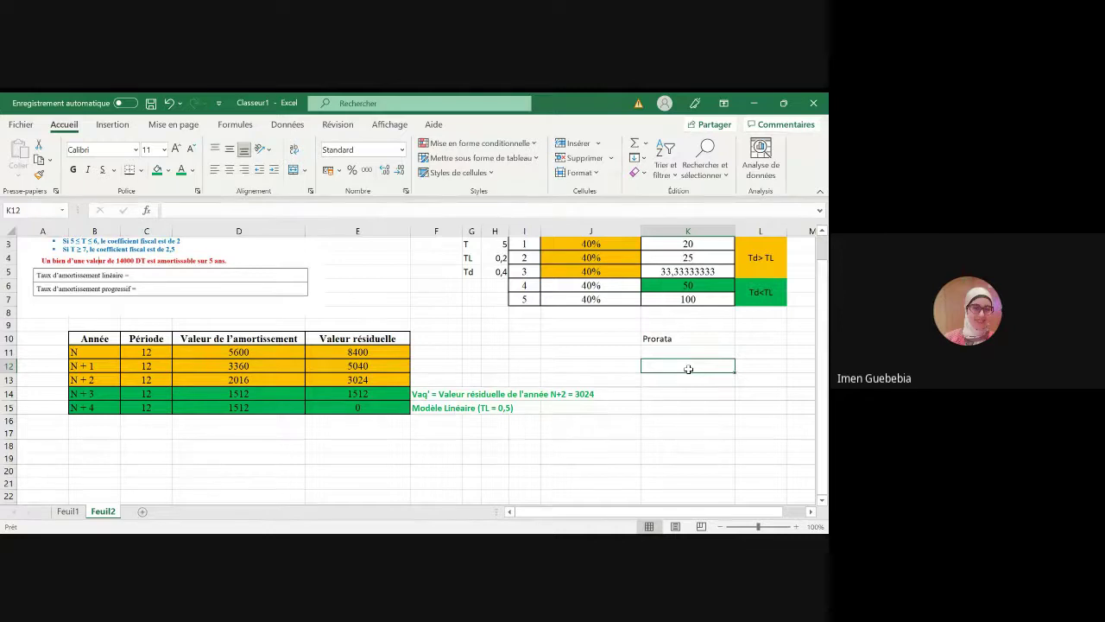
{"action": "type", "text": "au mois de"}
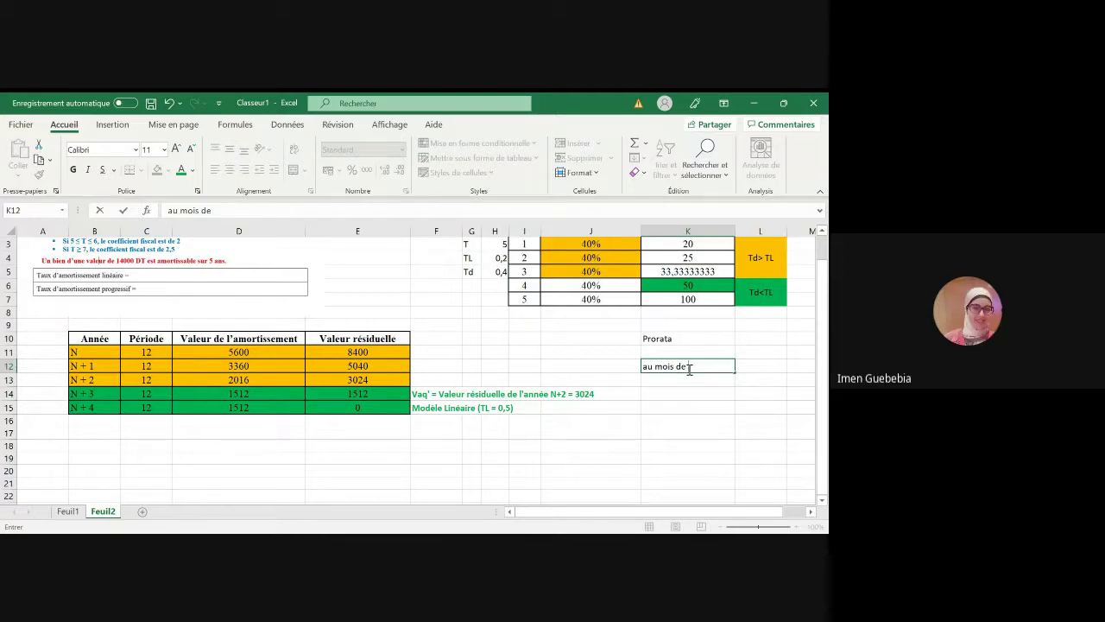
{"action": "type", "text": "M"}
{"action": "key", "text": "BackSpace"}
{"action": "key", "text": "BackSpace"}
{"action": "type", "text": "'Octobre"}
{"action": "key", "text": "Return"}
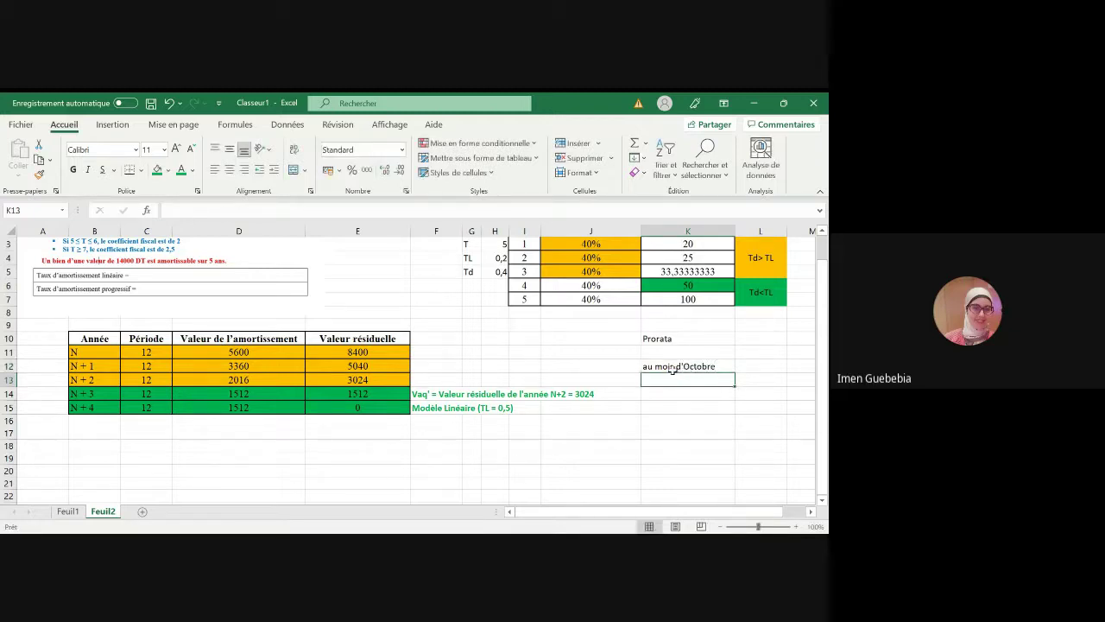
{"action": "left_click", "coordinate": [678, 367]}
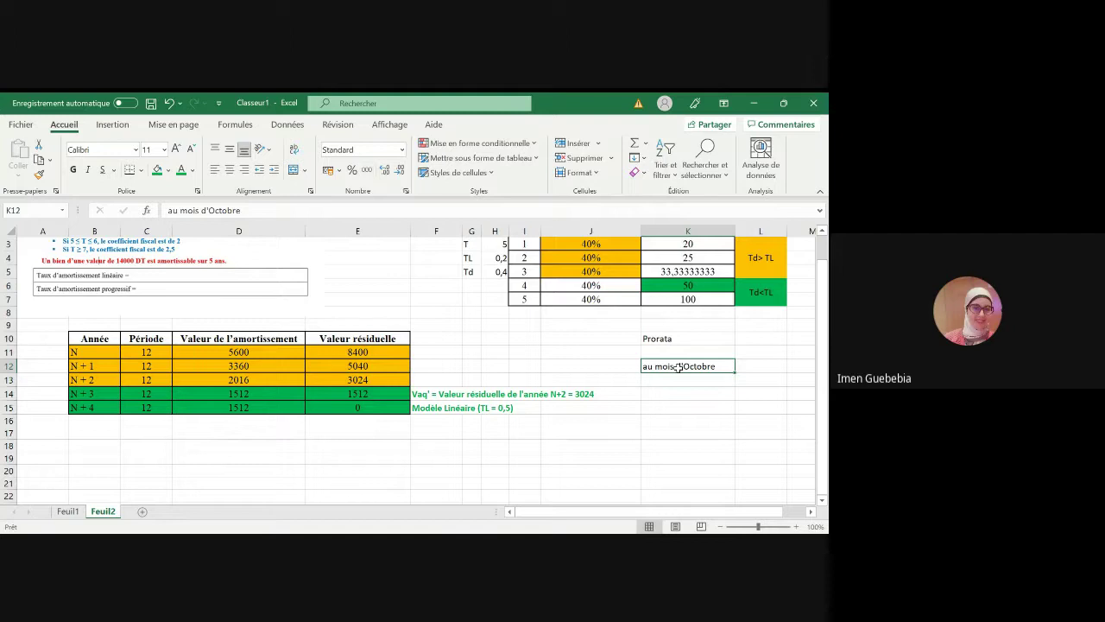
- Copy the completed depreciation table B10:E15 and paste the copy starting at B17
{"action": "left_click", "coordinate": [150, 354]}
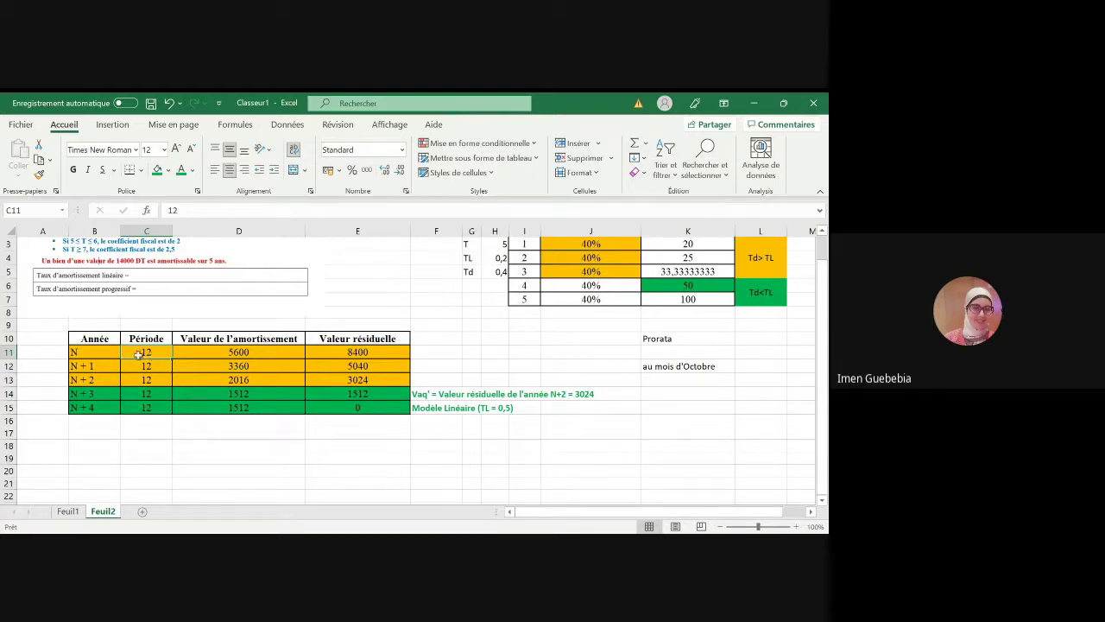
{"action": "left_click", "coordinate": [89, 339]}
{"action": "left_click_drag", "start_coordinate": [89, 338], "coordinate": [380, 407]}
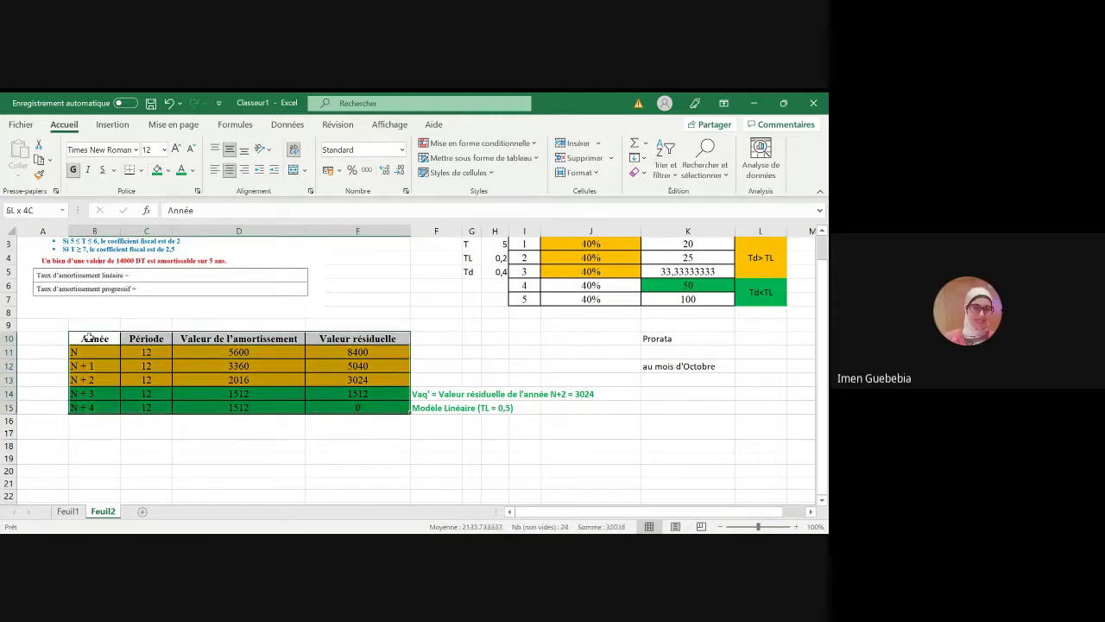
{"action": "key", "text": "ctrl+c"}
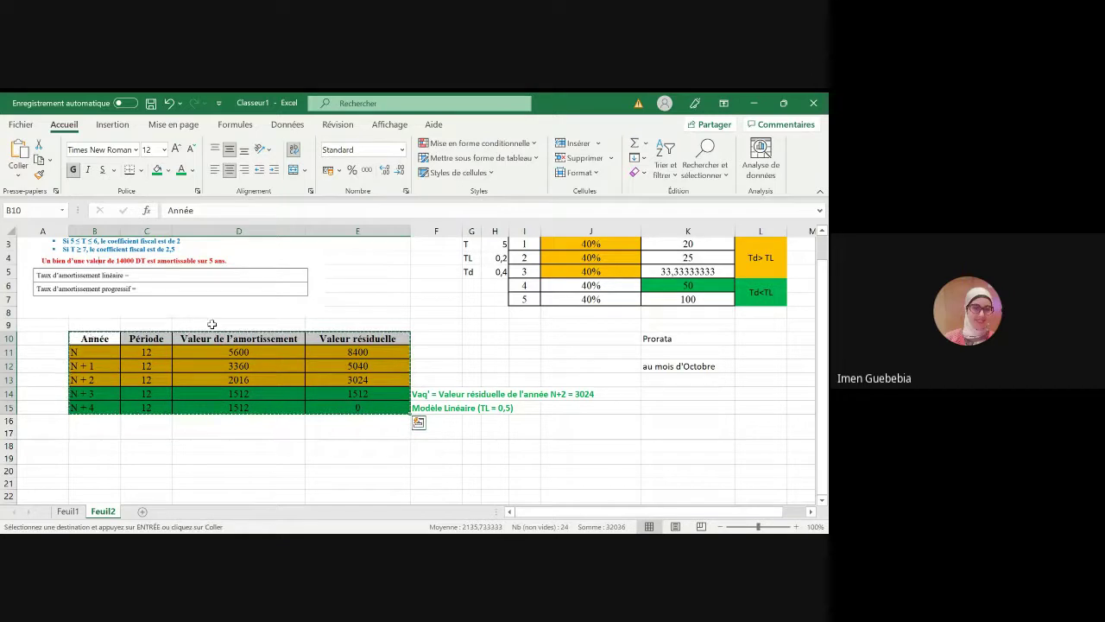
{"action": "left_click", "coordinate": [100, 434]}
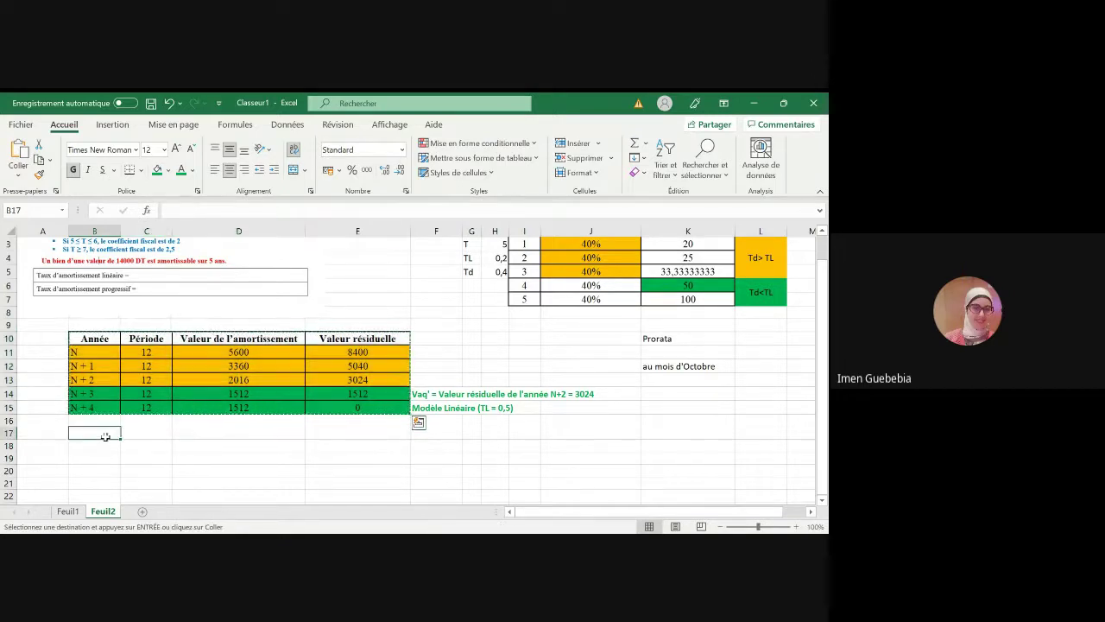
{"action": "key", "text": "ctrl+v"}
{"action": "left_click_drag", "start_coordinate": [822, 298], "coordinate": [822, 308]}
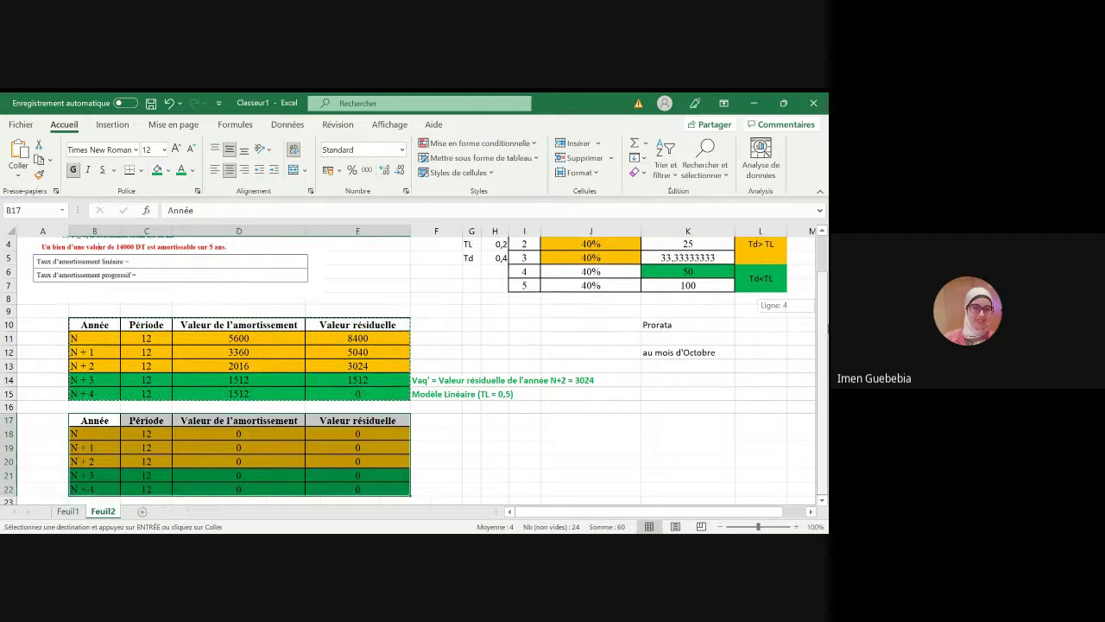
- Clear the period, depreciation and residual values in C18:E22 of the copied table
{"action": "left_click", "coordinate": [145, 433]}
{"action": "key", "text": "shift+Right"}
{"action": "key", "text": "shift+Right"}
{"action": "key", "text": "shift+Right"}
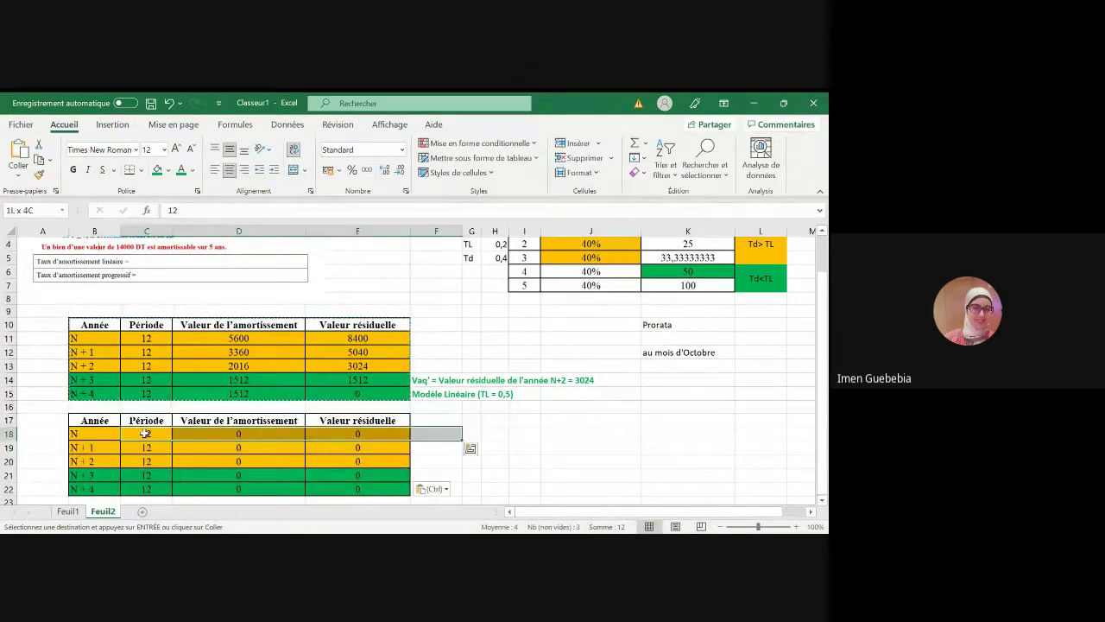
{"action": "key", "text": "shift+Left"}
{"action": "key", "text": "shift+Down"}
{"action": "key", "text": "shift+Down"}
{"action": "key", "text": "shift+Down"}
{"action": "key", "text": "shift+Down"}
{"action": "key", "text": "Delete"}
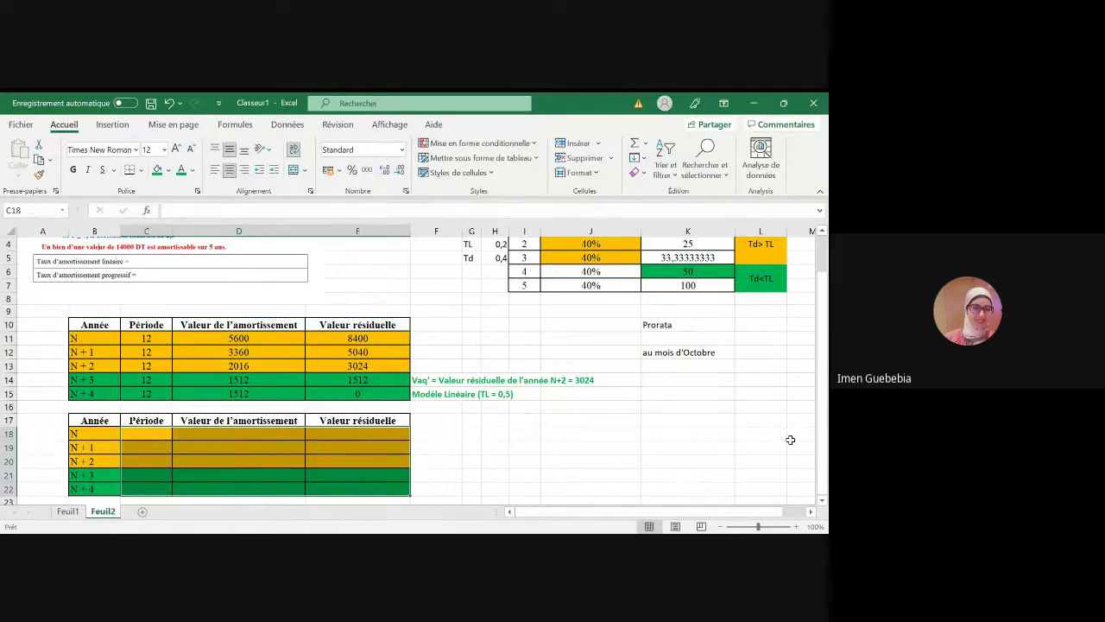
- Enter the note "Année == 12 mois" in K15
{"action": "left_click", "coordinate": [823, 503]}
{"action": "left_click", "coordinate": [824, 503]}
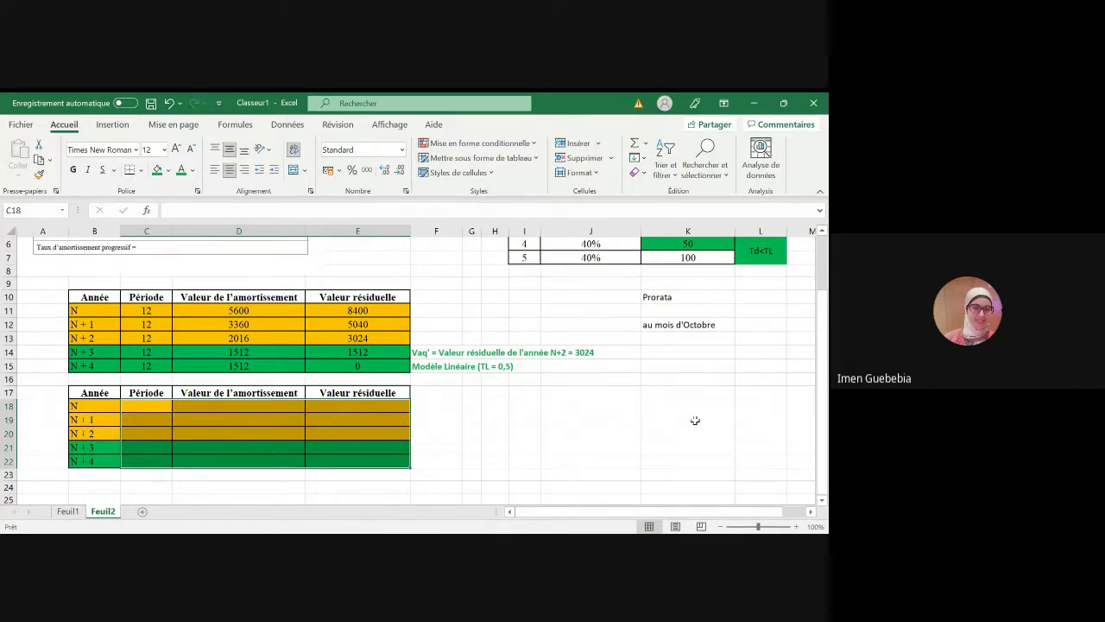
{"action": "left_click", "coordinate": [696, 392]}
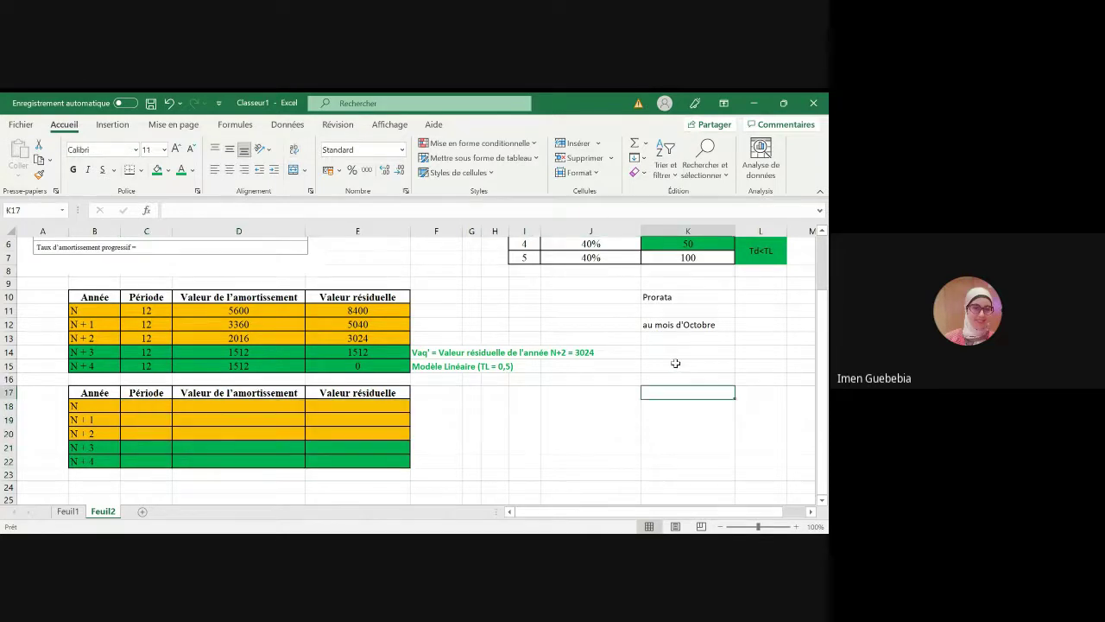
{"action": "left_click", "coordinate": [676, 364]}
{"action": "type", "text": "Ann"}
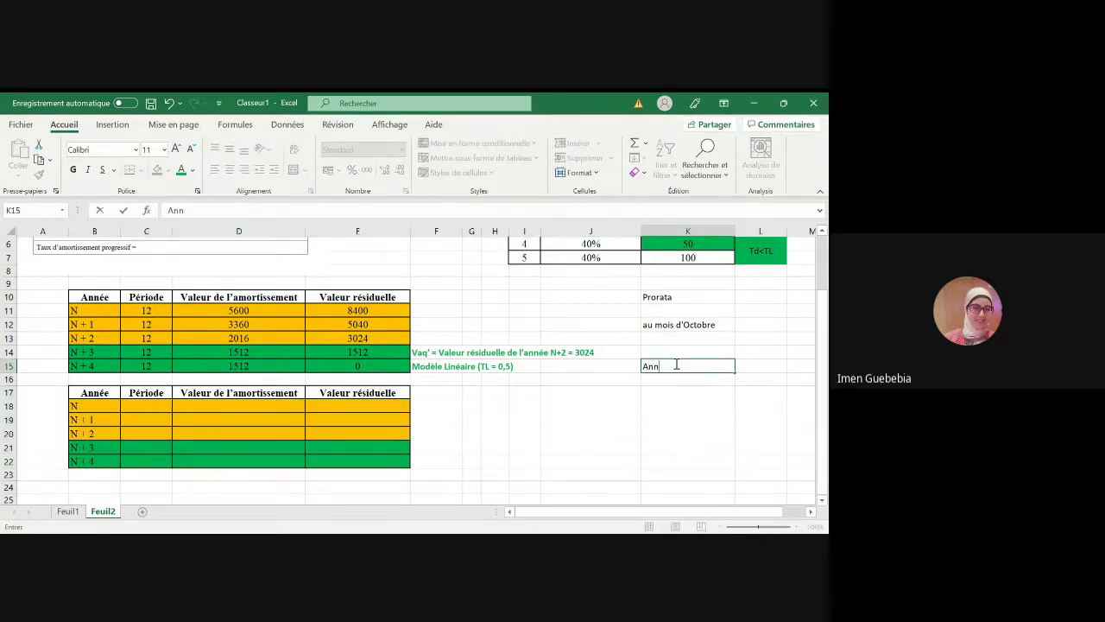
{"action": "type", "text": "ée == 12 mois"}
{"action": "key", "text": "Return"}
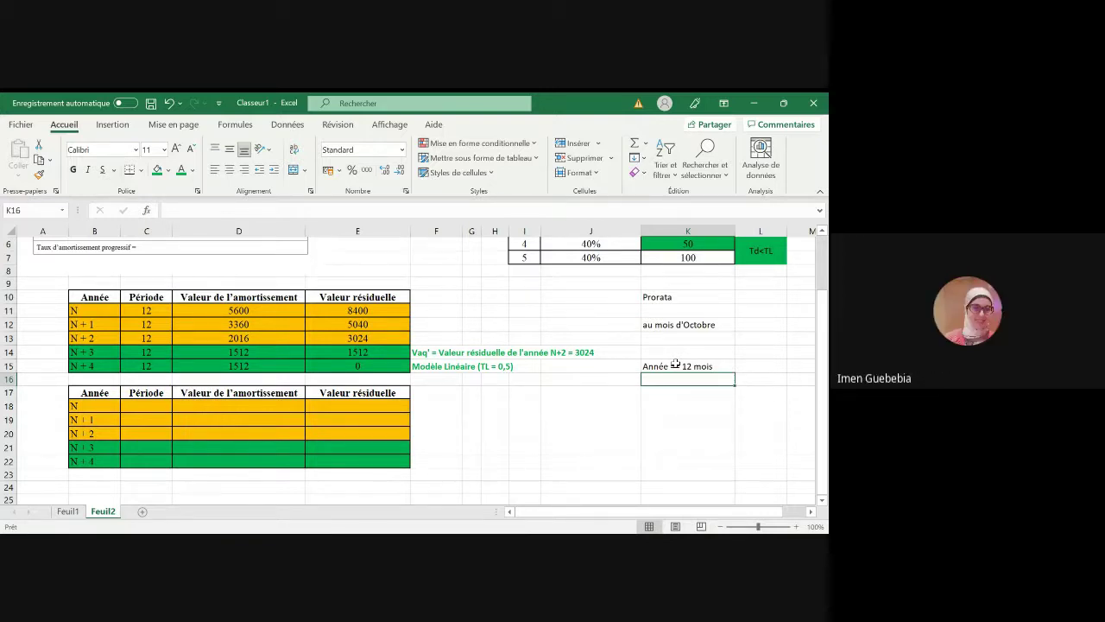
- Fill the copied table's Période column with 3 for year N and 12 for each year from N + 1 to N + 4
{"action": "left_click", "coordinate": [157, 402]}
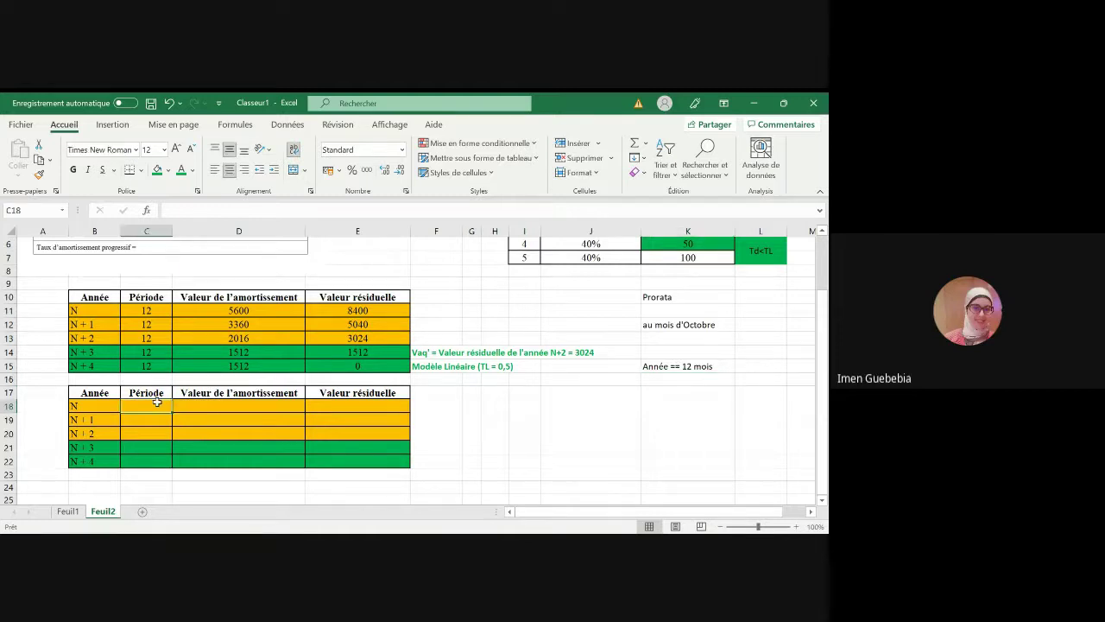
{"action": "type", "text": "3"}
{"action": "key", "text": "Return"}
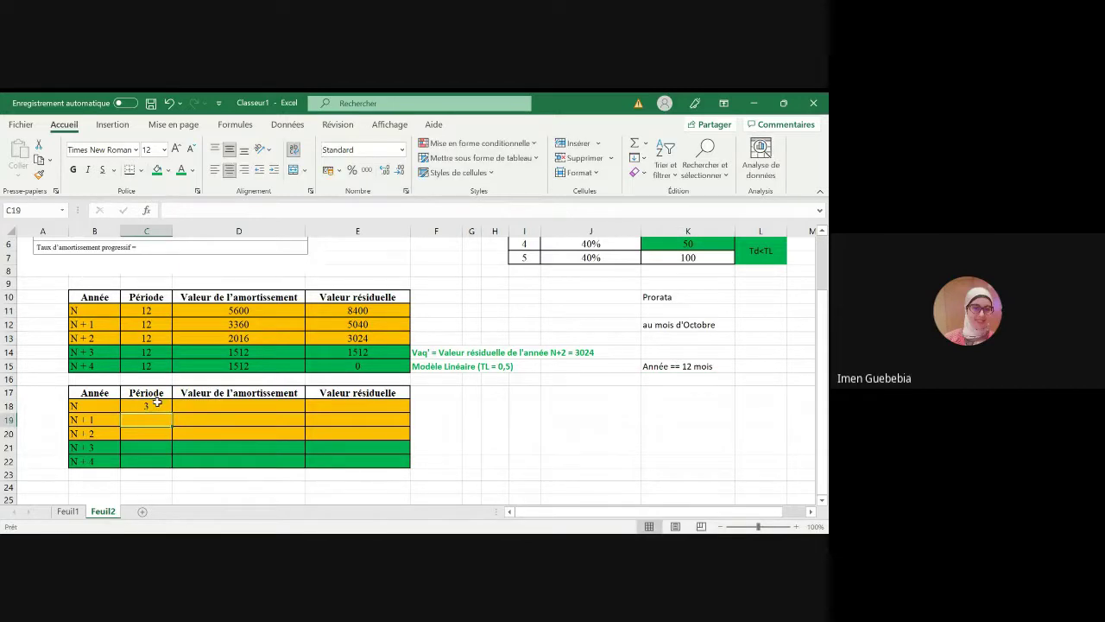
{"action": "type", "text": "12"}
{"action": "key", "text": "Return"}
{"action": "type", "text": "12"}
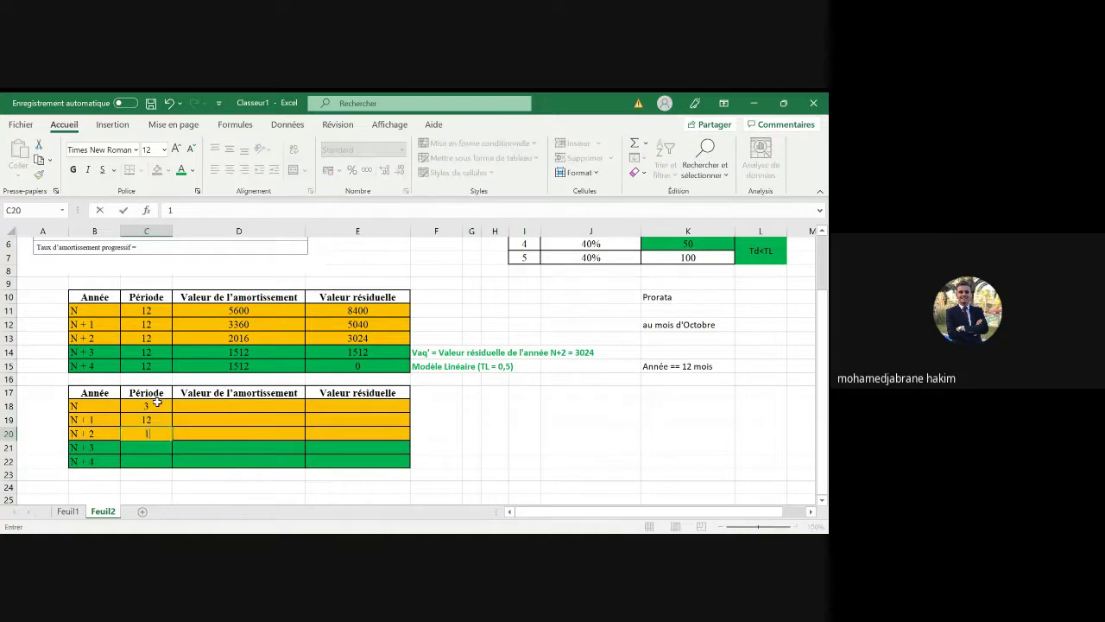
{"action": "key", "text": "Return"}
{"action": "type", "text": "12"}
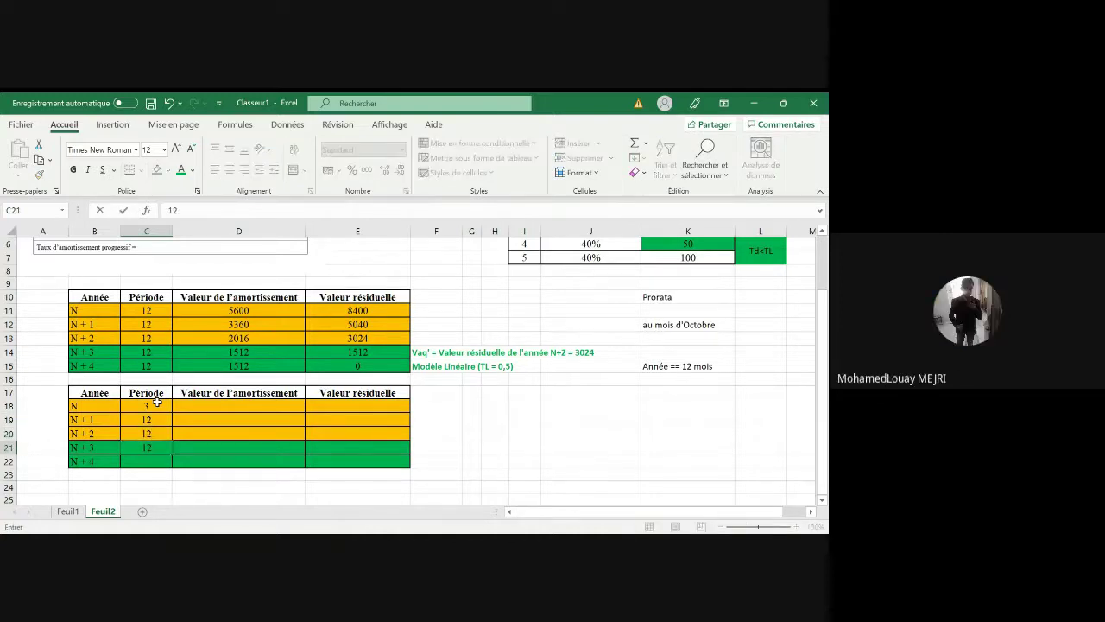
{"action": "key", "text": "Return"}
{"action": "type", "text": "12"}
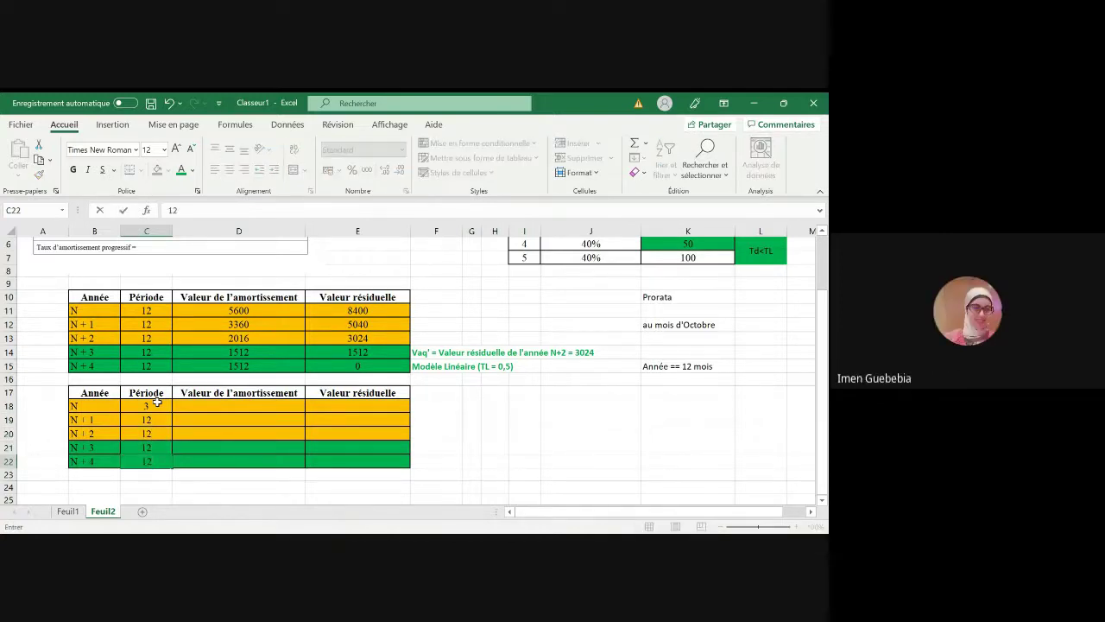
- Add a period of 9 in C23, just below the N + 4 row
{"action": "key", "text": "Return"}
{"action": "type", "text": "12"}
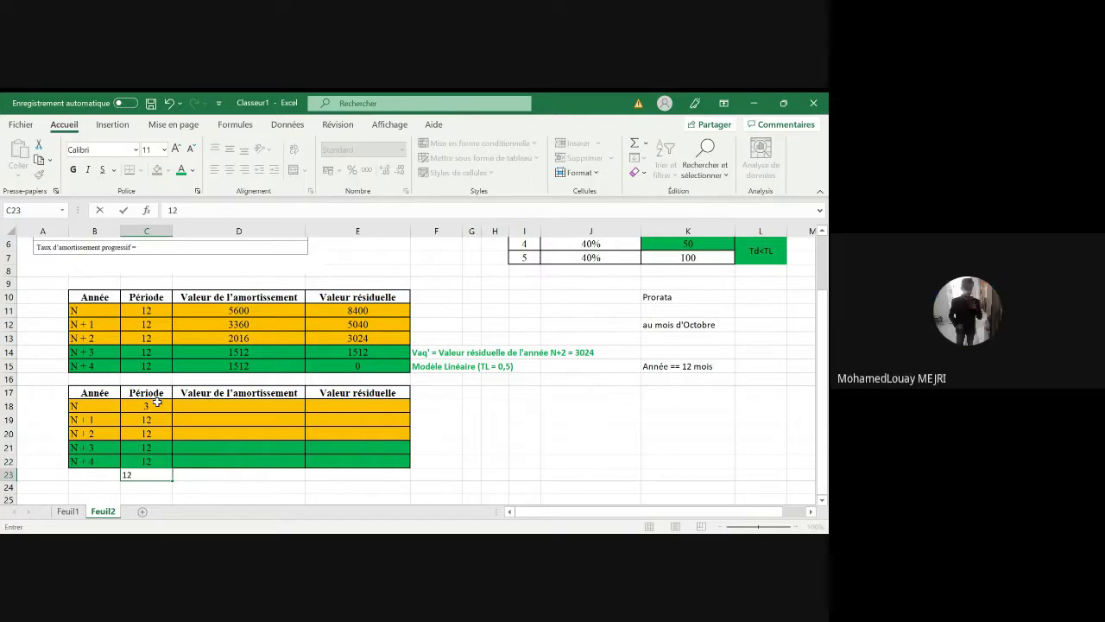
{"action": "key", "text": "BackSpace"}
{"action": "key", "text": "BackSpace"}
{"action": "type", "text": "9"}
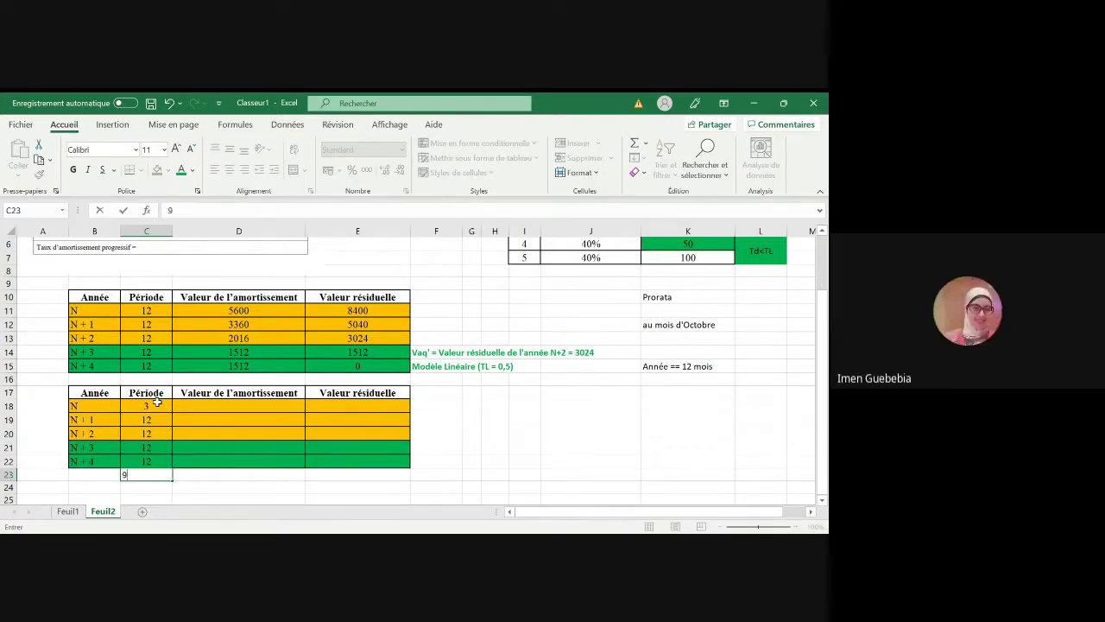
{"action": "key", "text": "Return"}
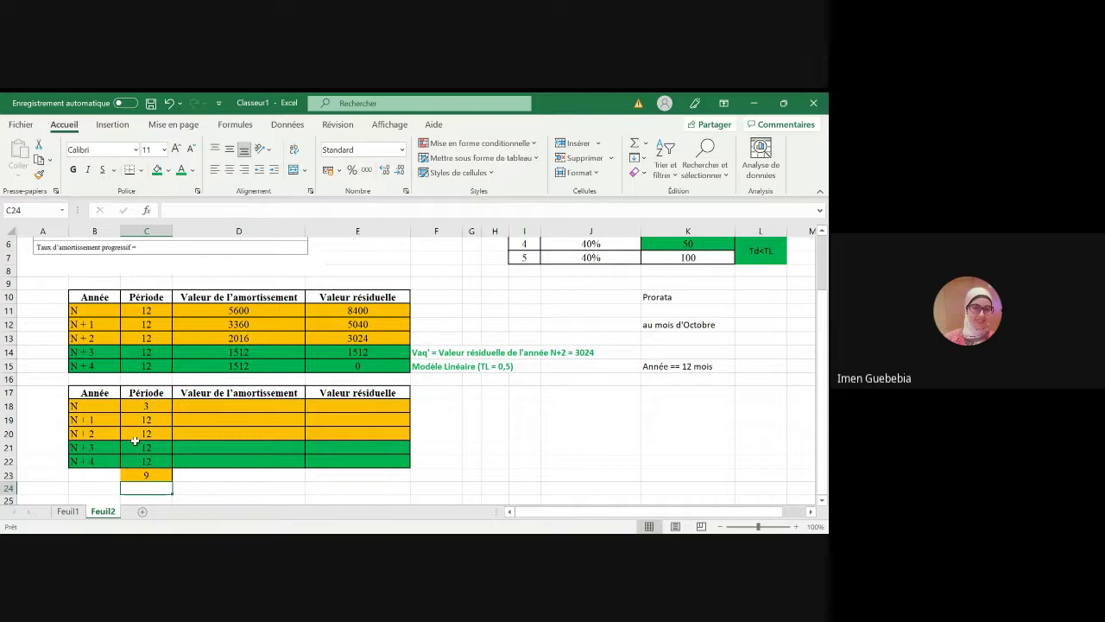
- Insert a blank table row above N + 3 in the copied table and set its period in C21 to 9
{"action": "left_click", "coordinate": [105, 447]}
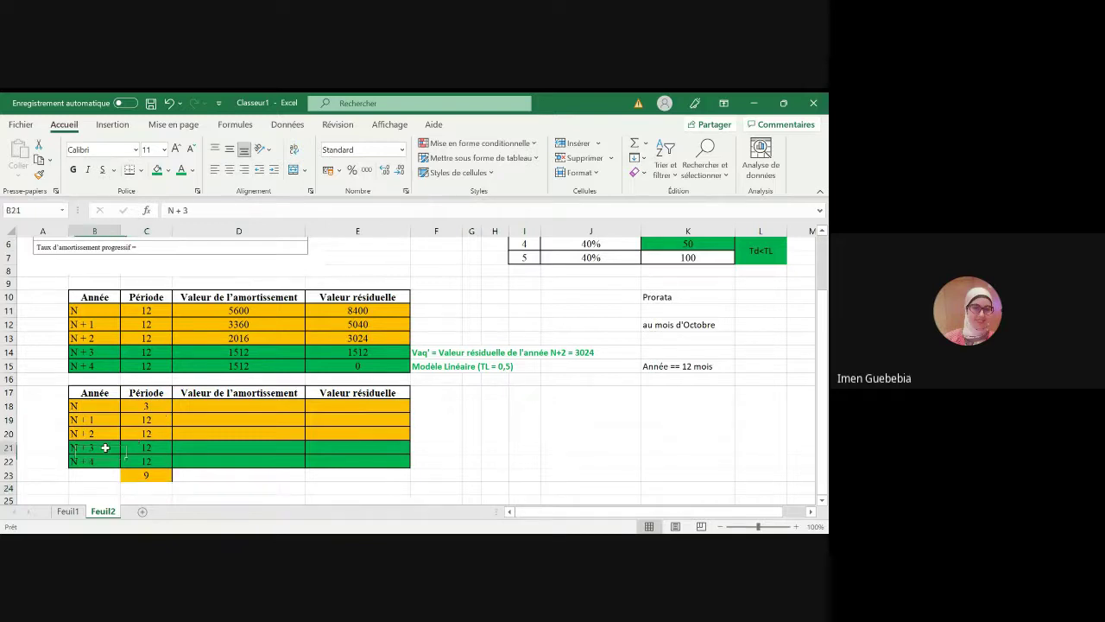
{"action": "left_click_drag", "start_coordinate": [105, 447], "coordinate": [393, 449]}
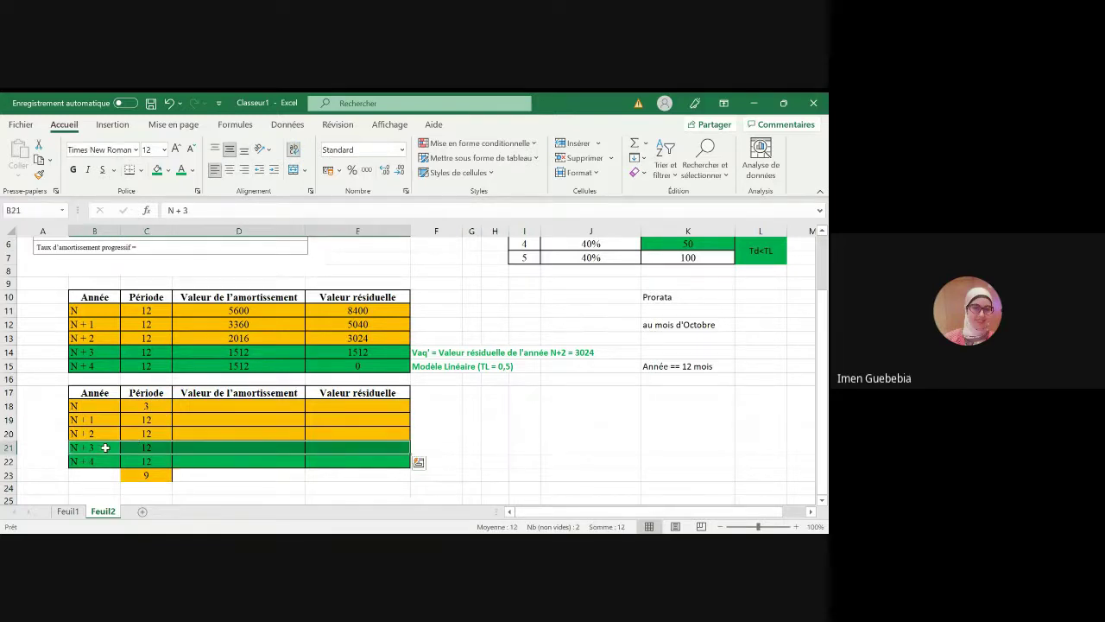
{"action": "left_click", "coordinate": [574, 144]}
{"action": "left_click", "coordinate": [143, 446]}
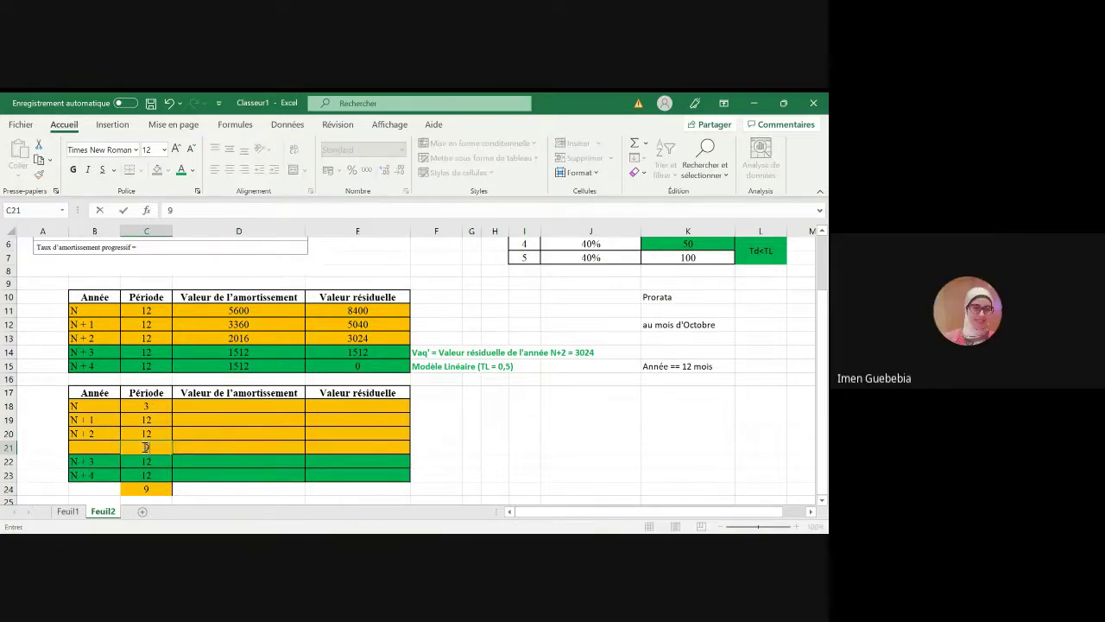
{"action": "key", "text": "Return"}
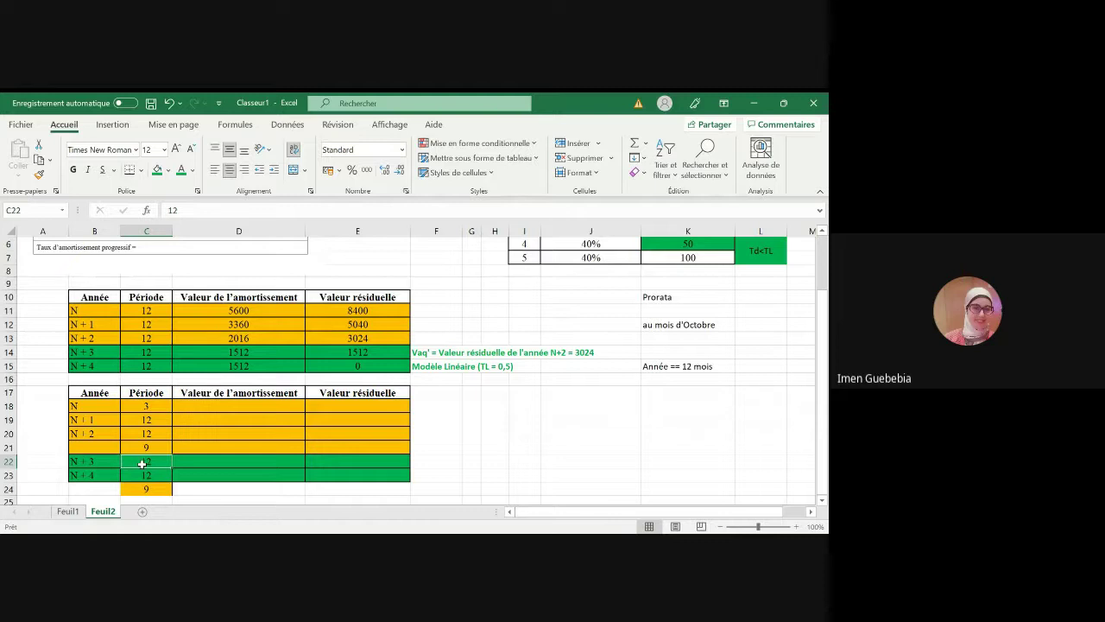
- Label the inserted row in B21 as N+3 and set the period of the green N + 3 row in C22 to 3
{"action": "left_click", "coordinate": [96, 444]}
{"action": "type", "text": "N "}
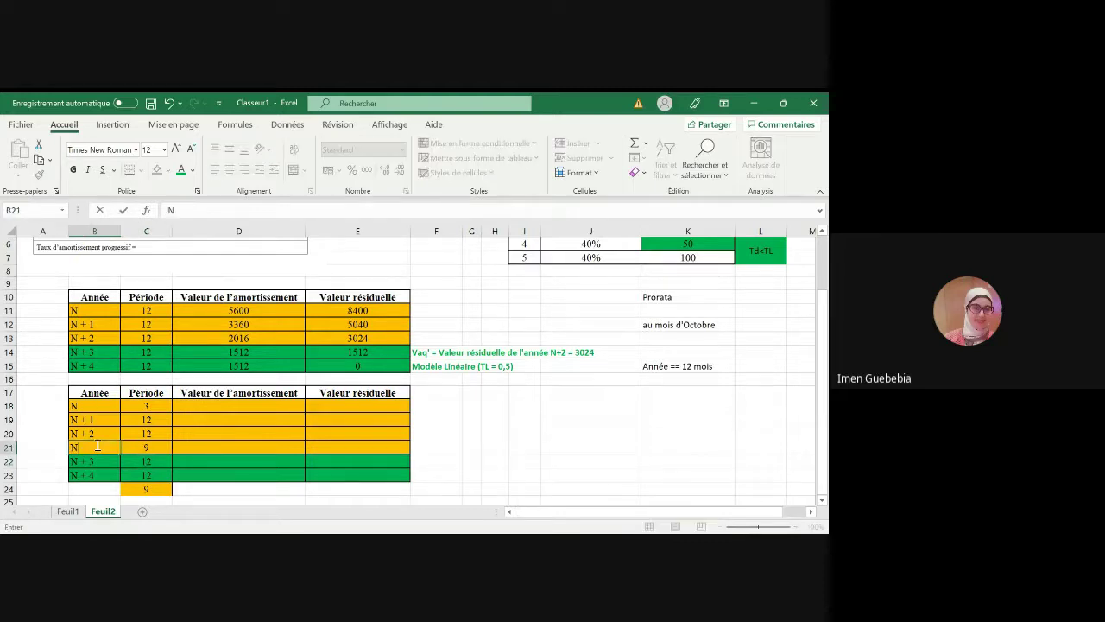
{"action": "type", "text": "+ 3"}
{"action": "key", "text": "Return"}
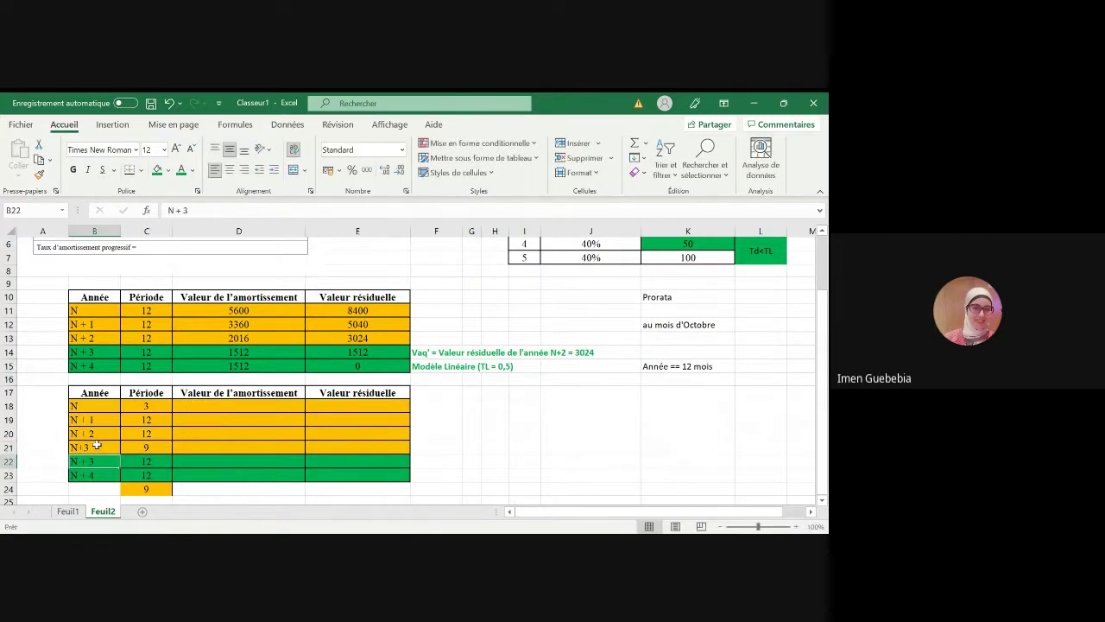
{"action": "left_click", "coordinate": [145, 461]}
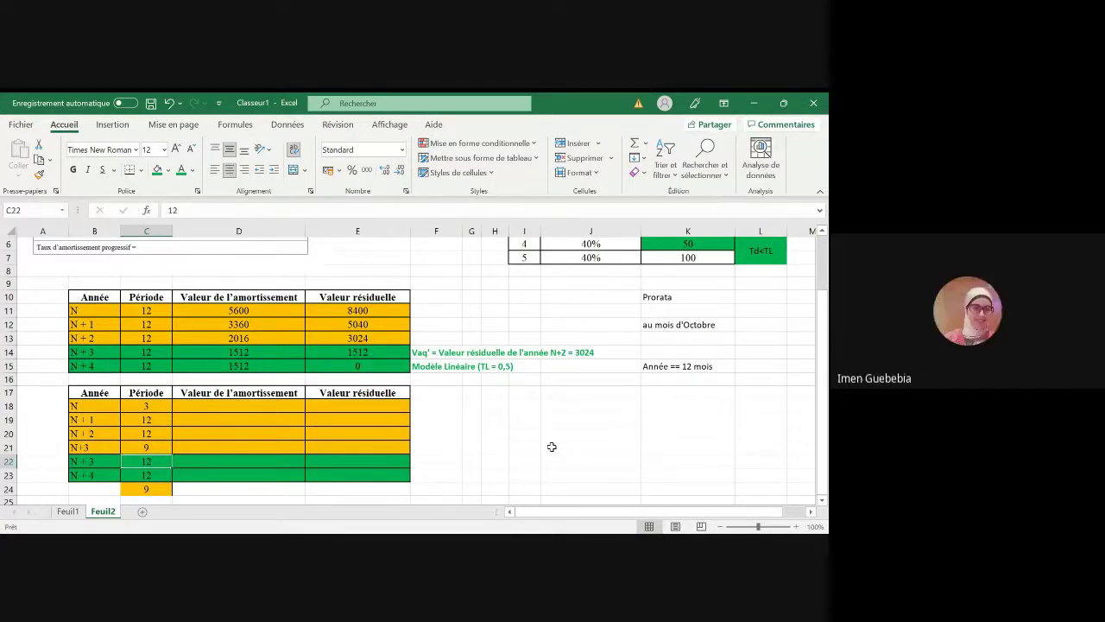
{"action": "type", "text": "3"}
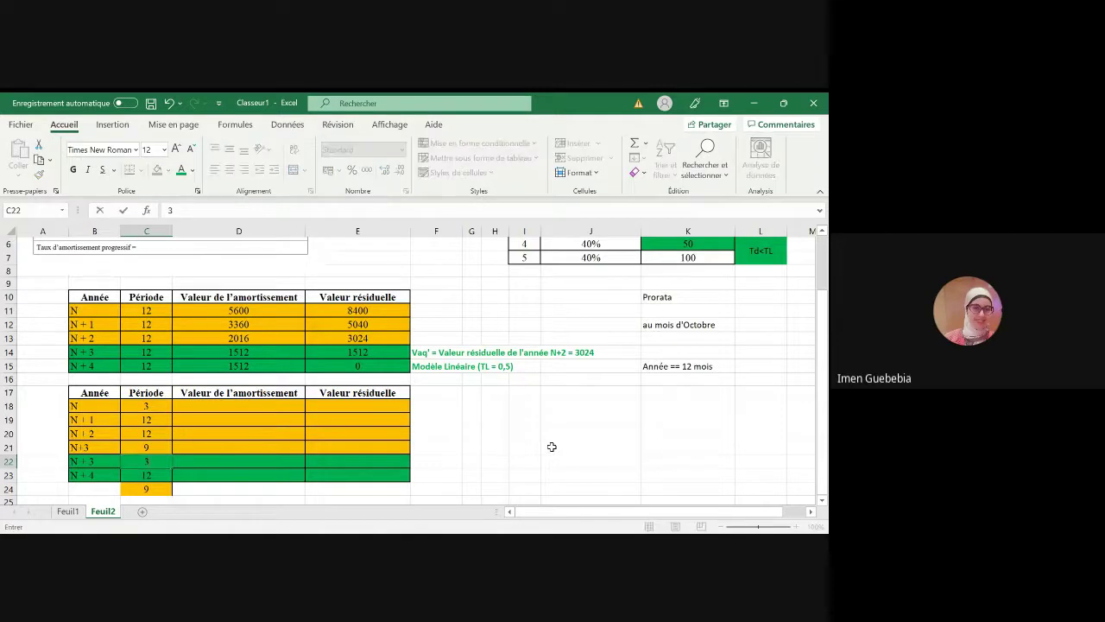
{"action": "key", "text": "Return"}
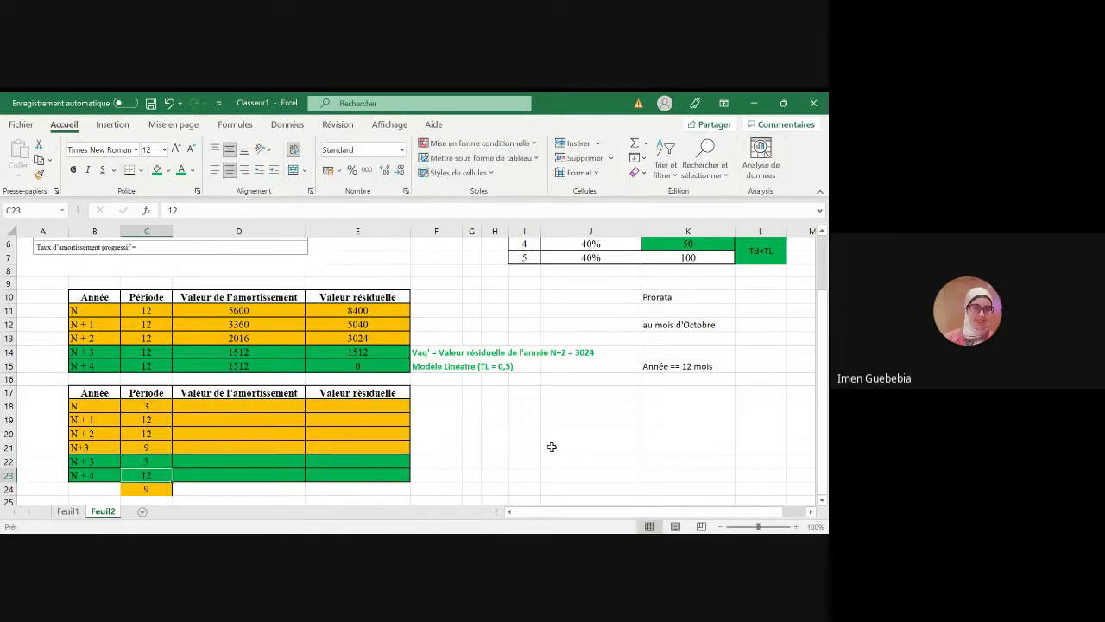
- Copy the formatting of the second table's N + 4 row onto the two rows below it, rows 24 and 25
{"action": "left_click", "coordinate": [100, 478]}
{"action": "left_click_drag", "start_coordinate": [100, 477], "coordinate": [363, 477]}
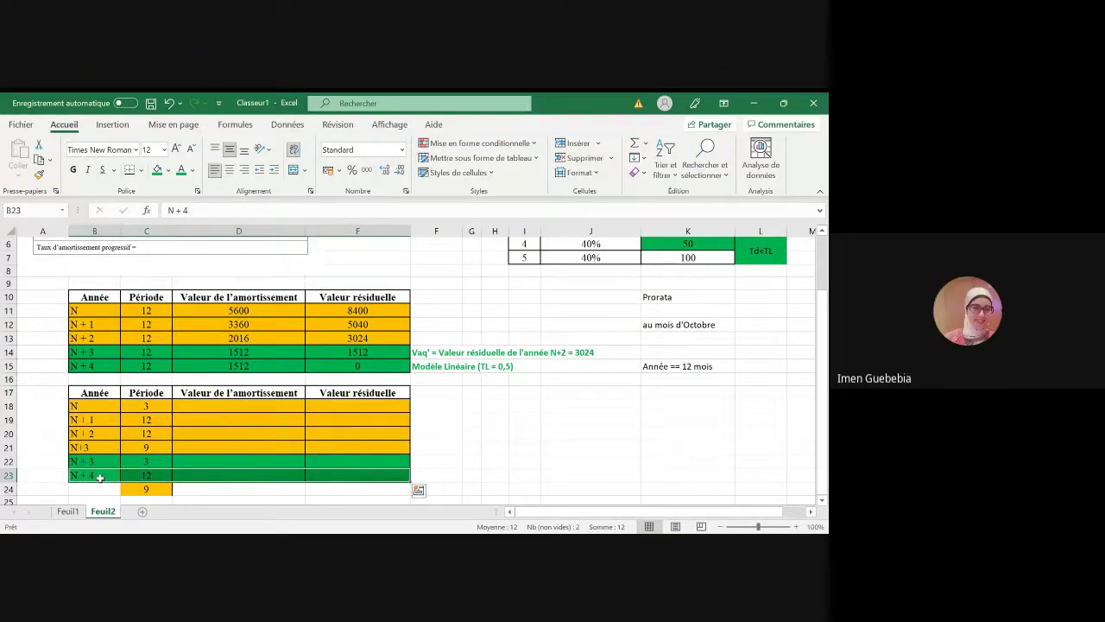
{"action": "left_click", "coordinate": [40, 175]}
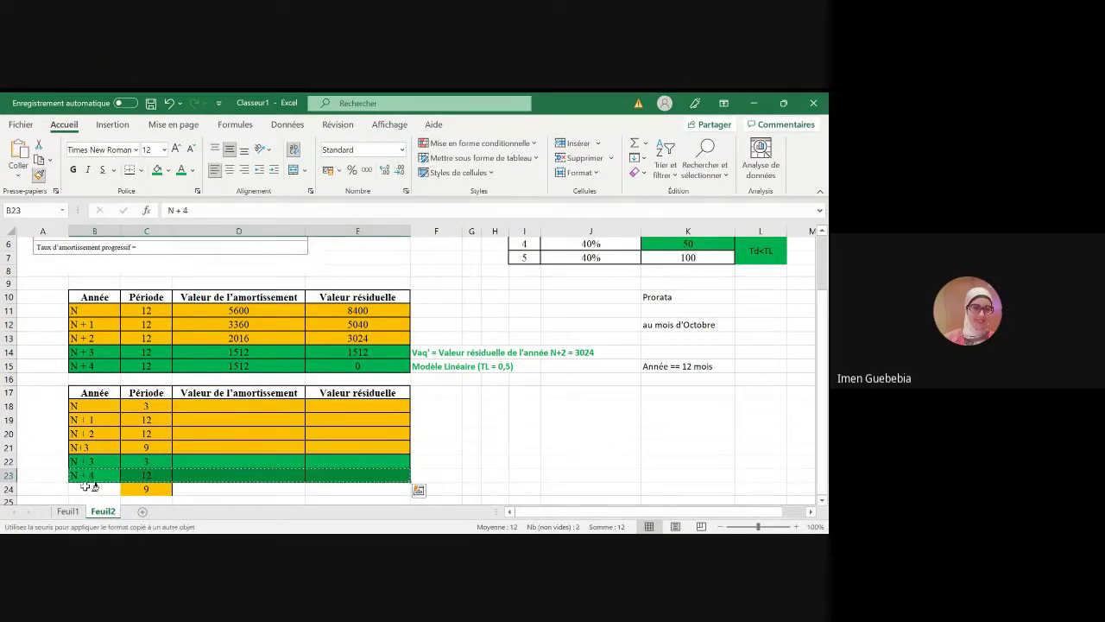
{"action": "left_click_drag", "start_coordinate": [87, 486], "coordinate": [344, 499]}
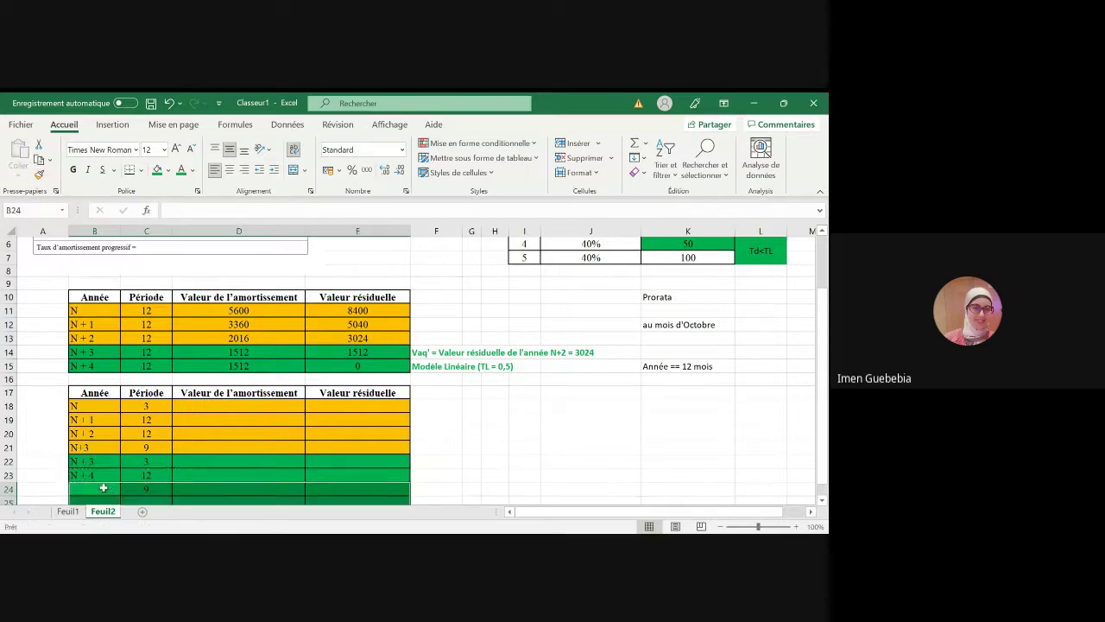
- Set the period in C24 to 12 and the period in C25 to 9
{"action": "left_click", "coordinate": [142, 488]}
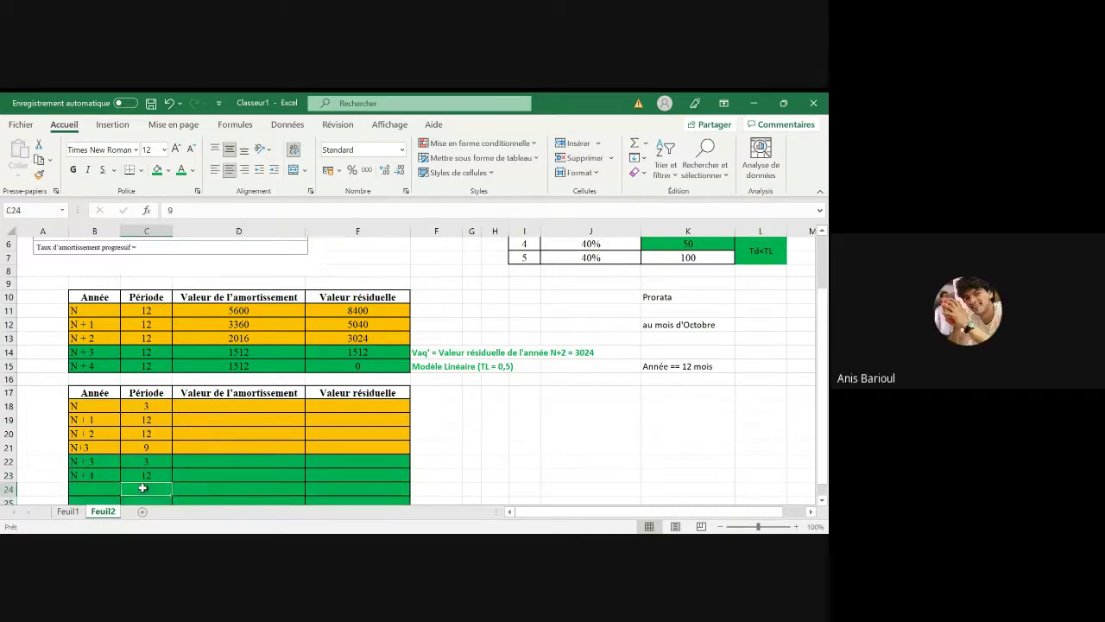
{"action": "type", "text": "12"}
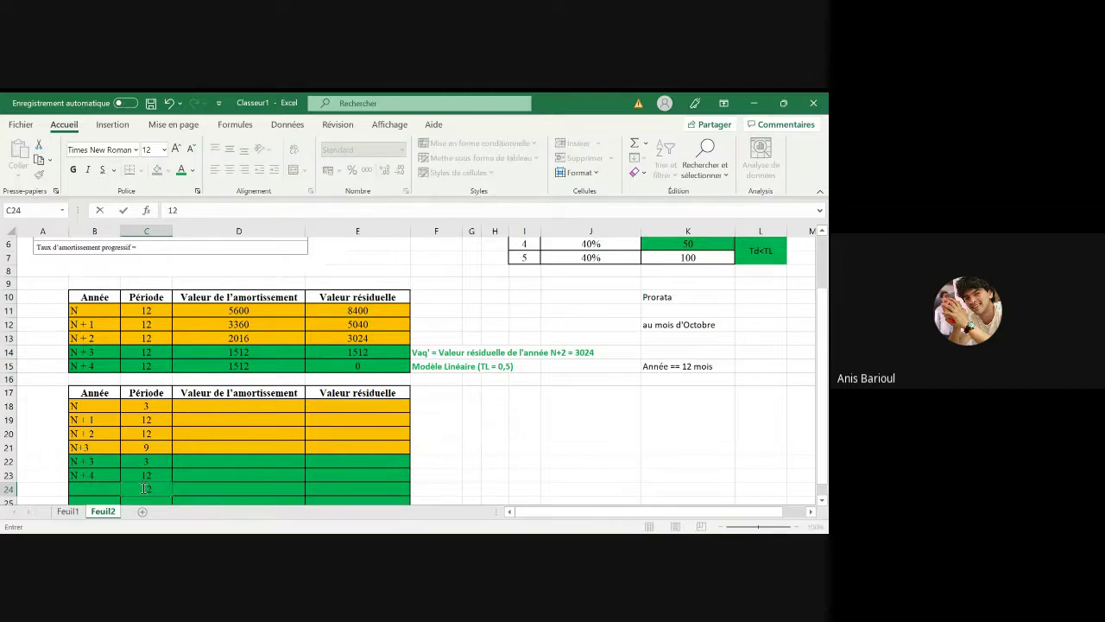
{"action": "key", "text": "Return"}
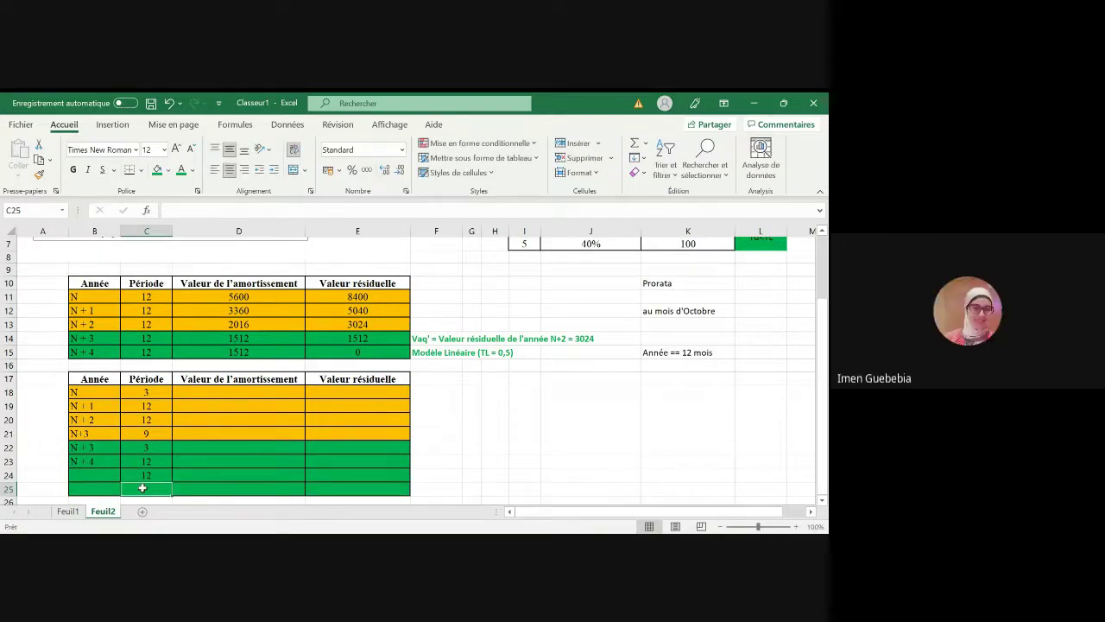
{"action": "type", "text": "9"}
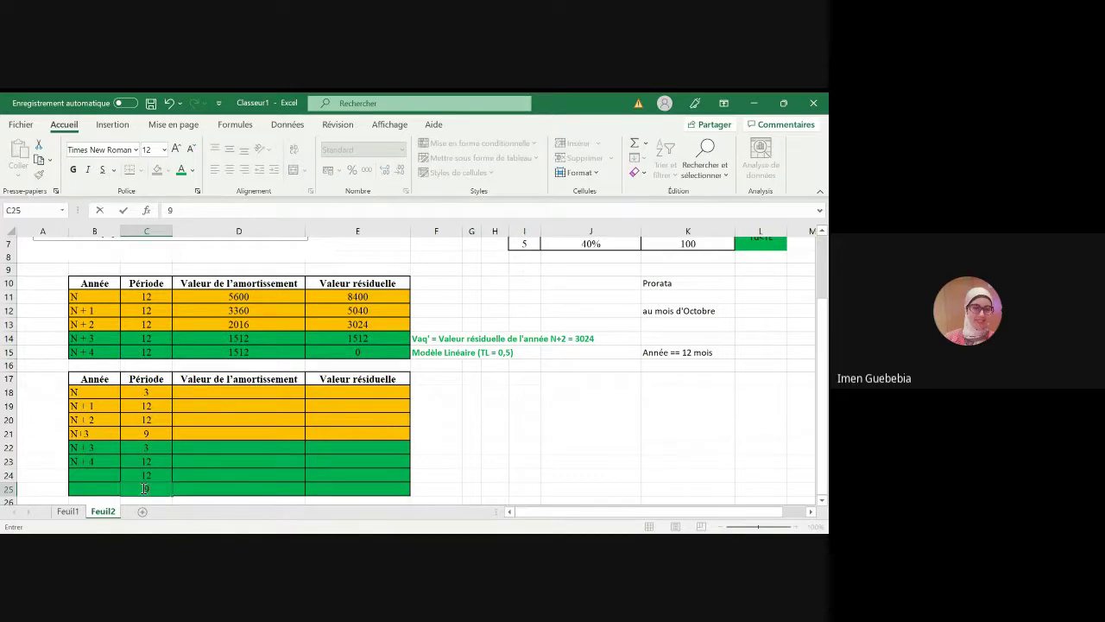
{"action": "left_click", "coordinate": [503, 447]}
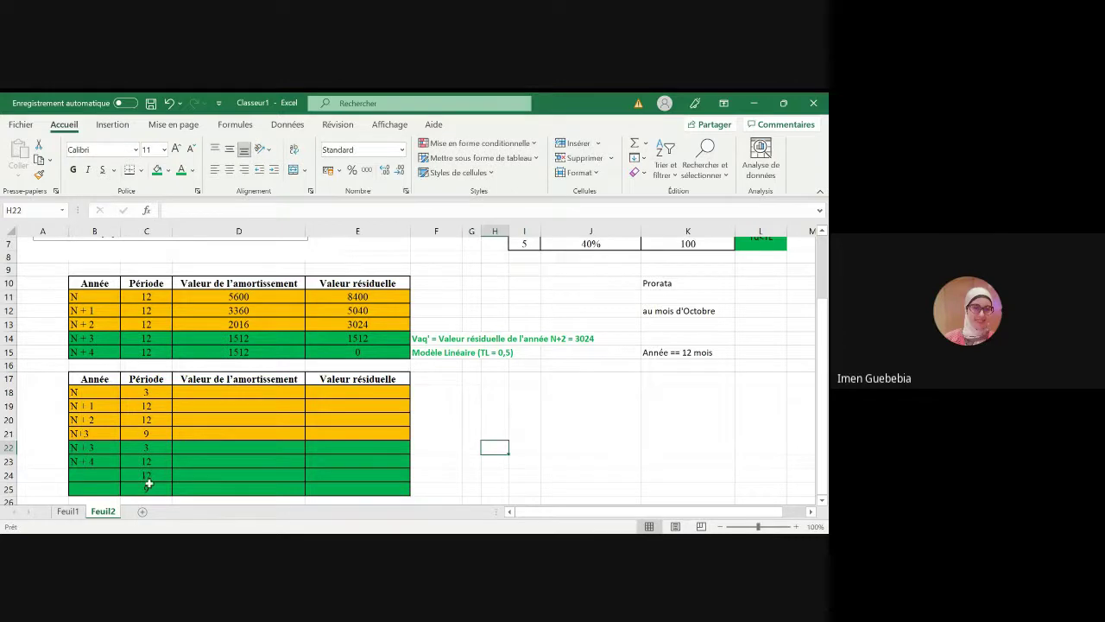
- Delete row 25 from the end of the second table
{"action": "left_click", "coordinate": [109, 487]}
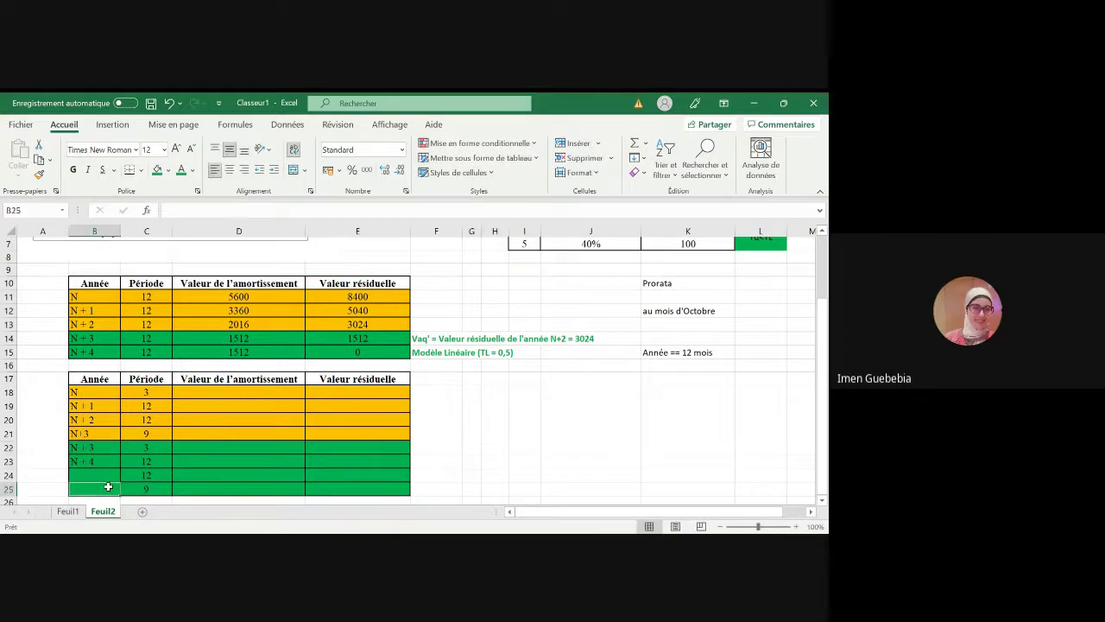
{"action": "left_click", "coordinate": [9, 489]}
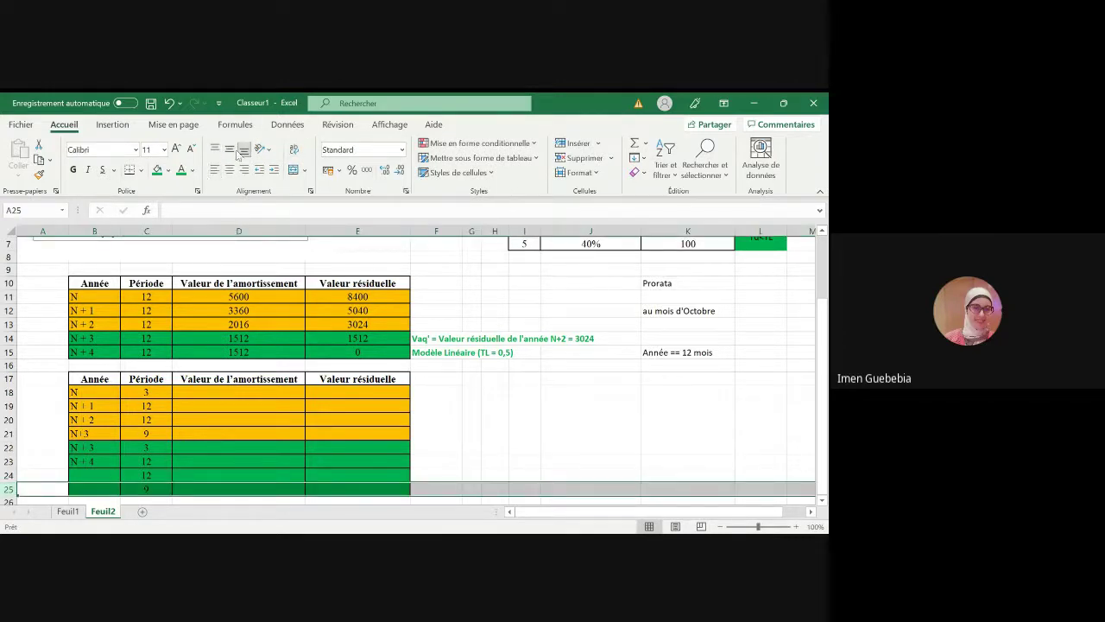
{"action": "left_click", "coordinate": [581, 161]}
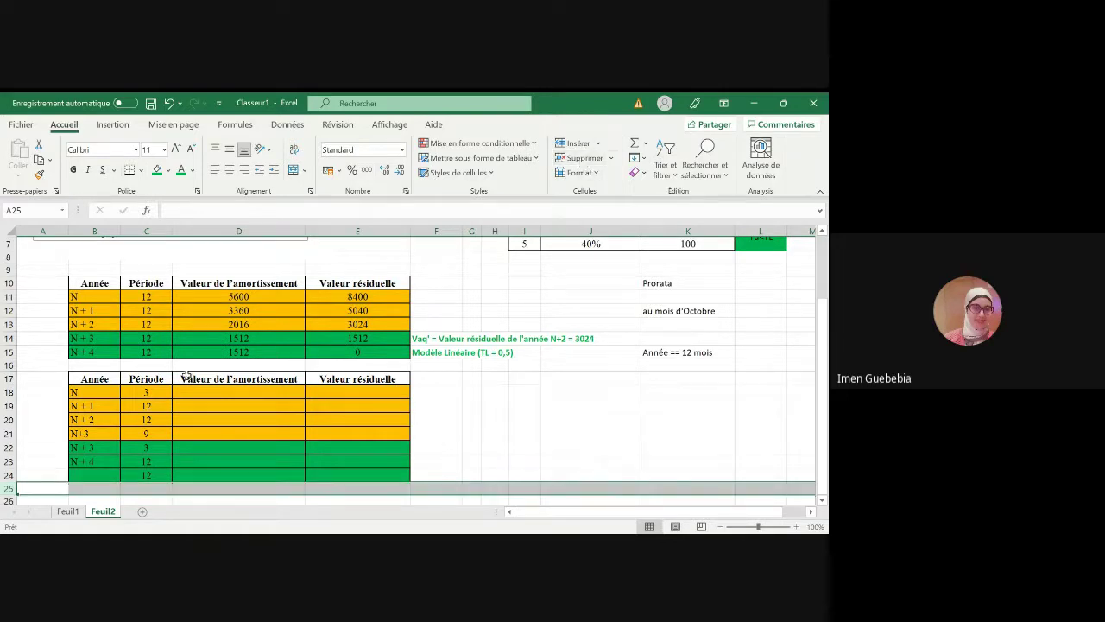
{"action": "left_click", "coordinate": [661, 477]}
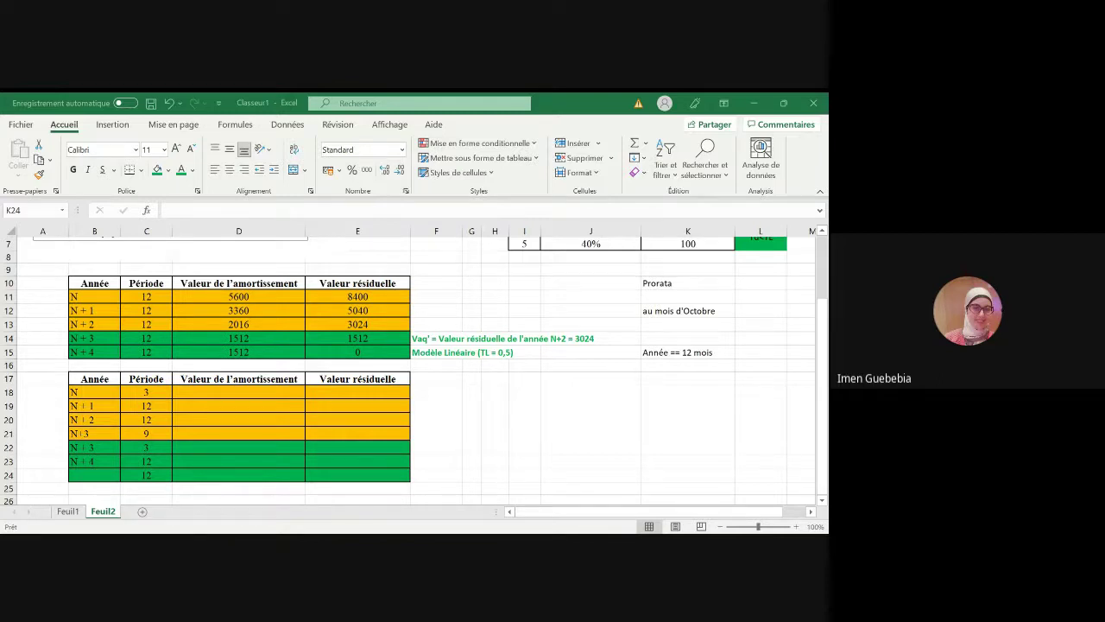
{"action": "left_click", "coordinate": [687, 475]}
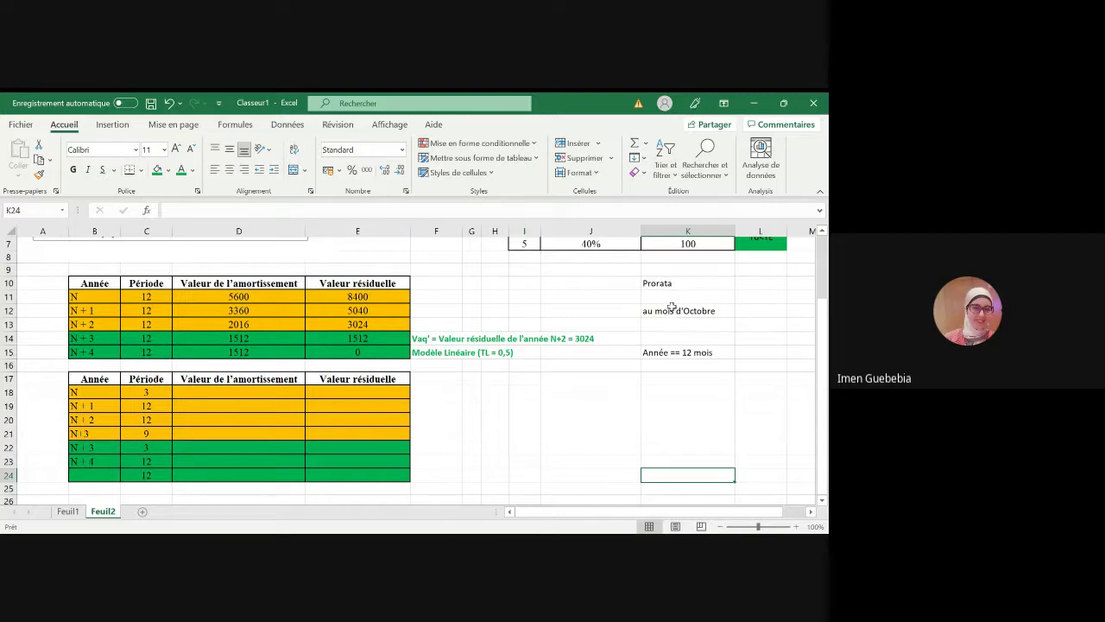
- Enter the note "3 années == 36 mois" in K14, above the 12-month note
{"action": "left_click", "coordinate": [663, 337]}
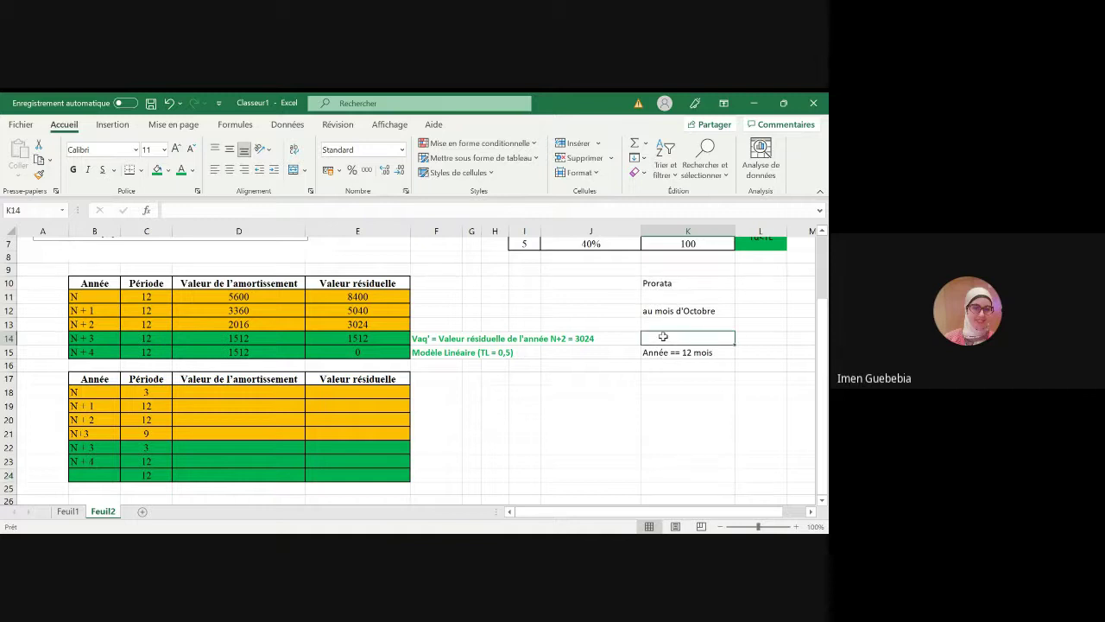
{"action": "left_click_drag", "start_coordinate": [822, 349], "coordinate": [821, 352]}
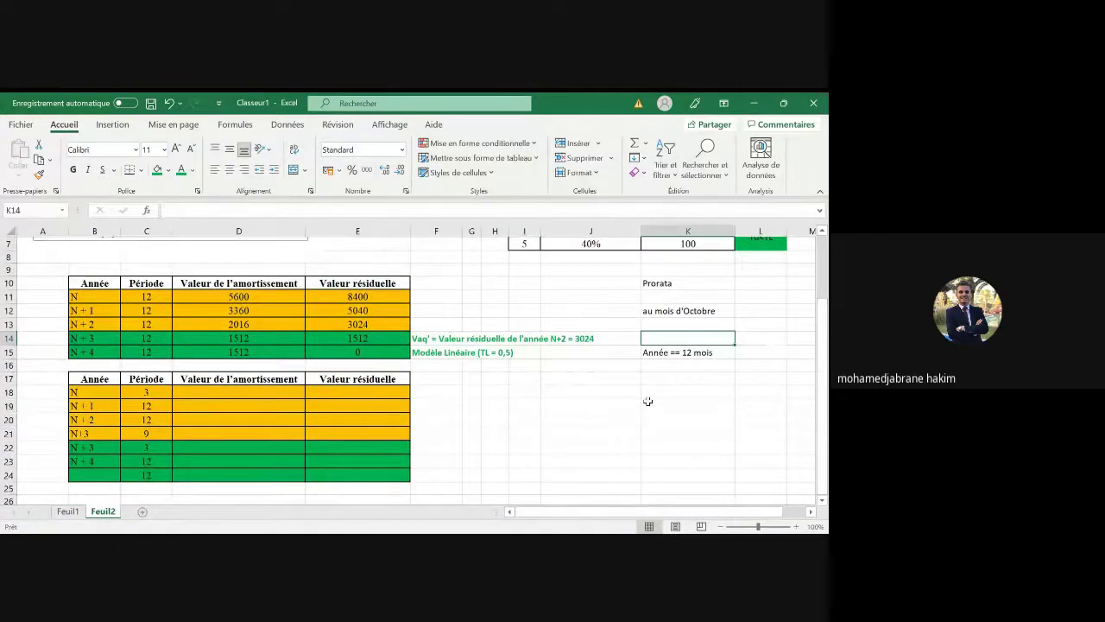
{"action": "type", "text": "3années =="}
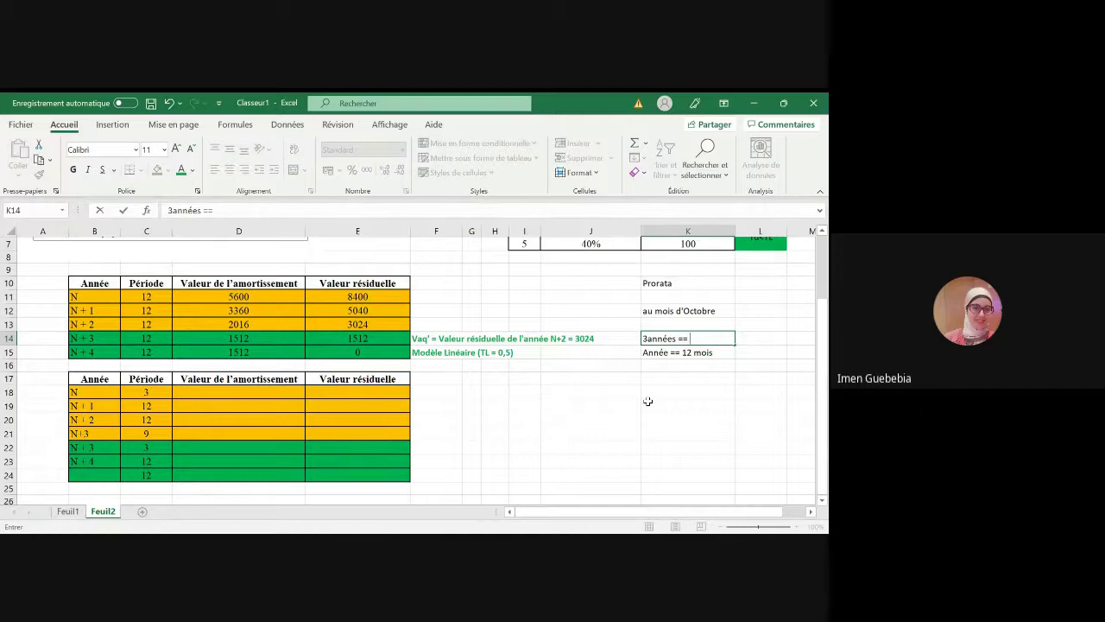
{"action": "type", "text": "6 mois"}
{"action": "key", "text": "Return"}
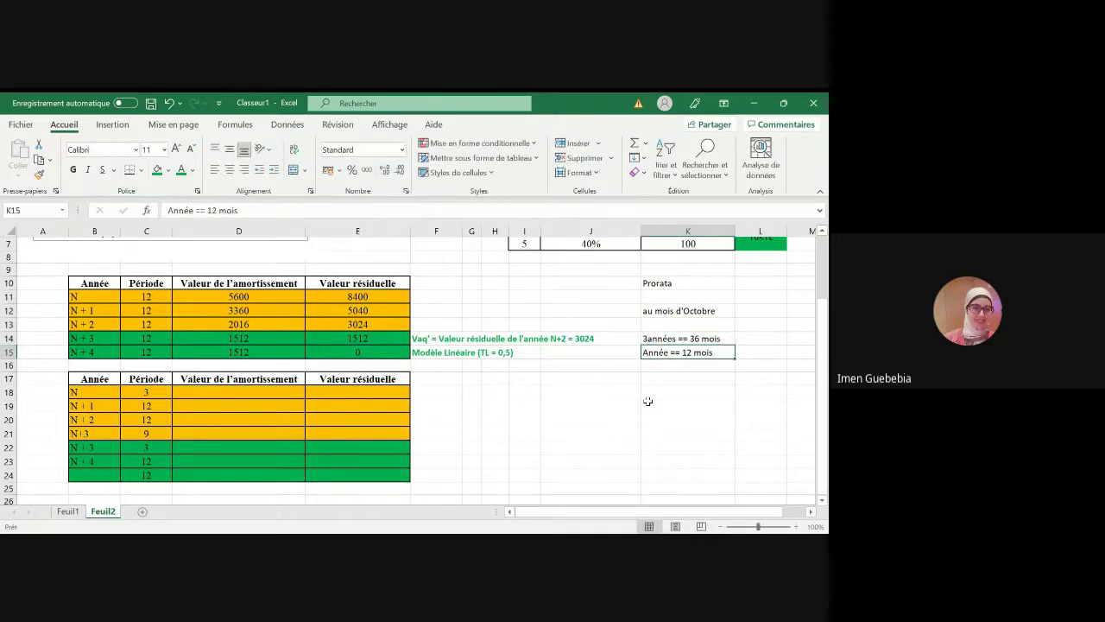
{"action": "left_click", "coordinate": [649, 338]}
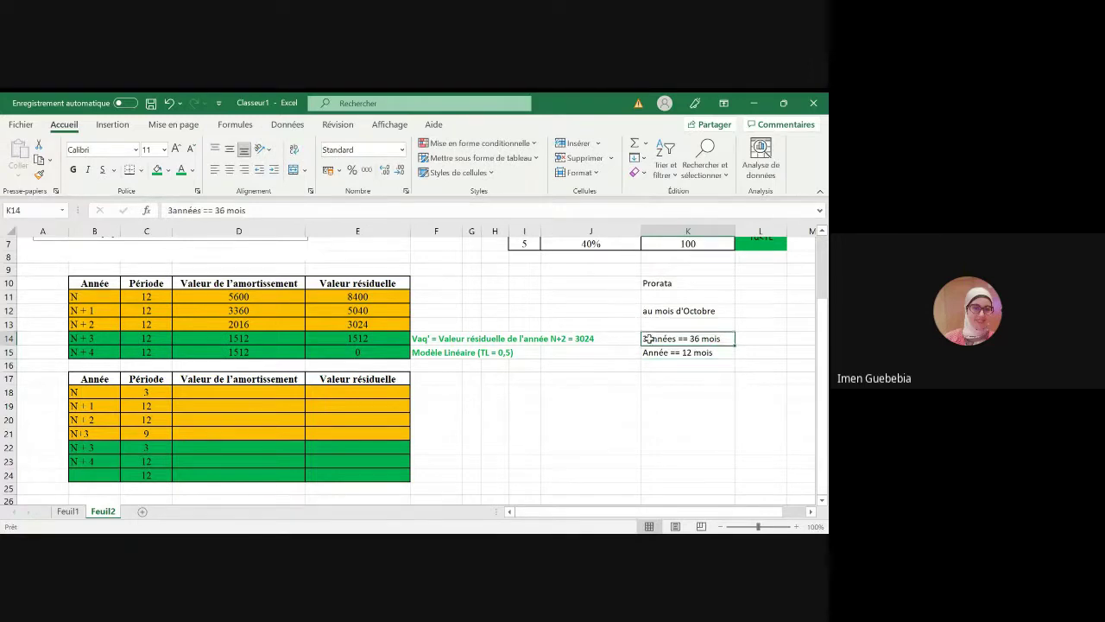
{"action": "double_click", "coordinate": [649, 338]}
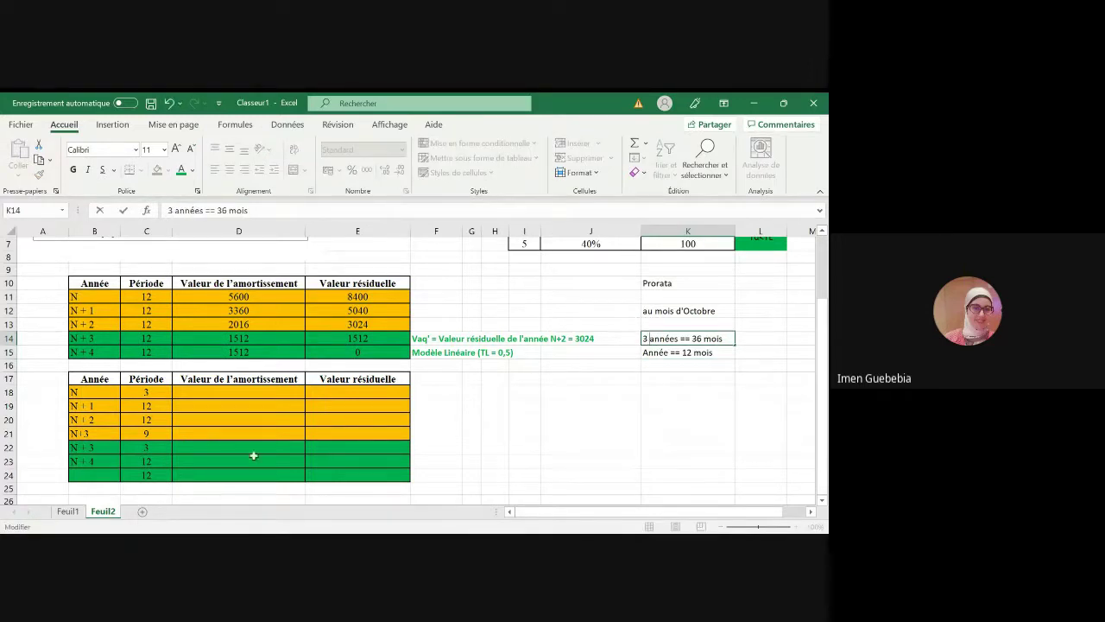
- Check the Période values of the second table row by row, from year N in C18 down to C24
{"action": "left_click", "coordinate": [142, 392]}
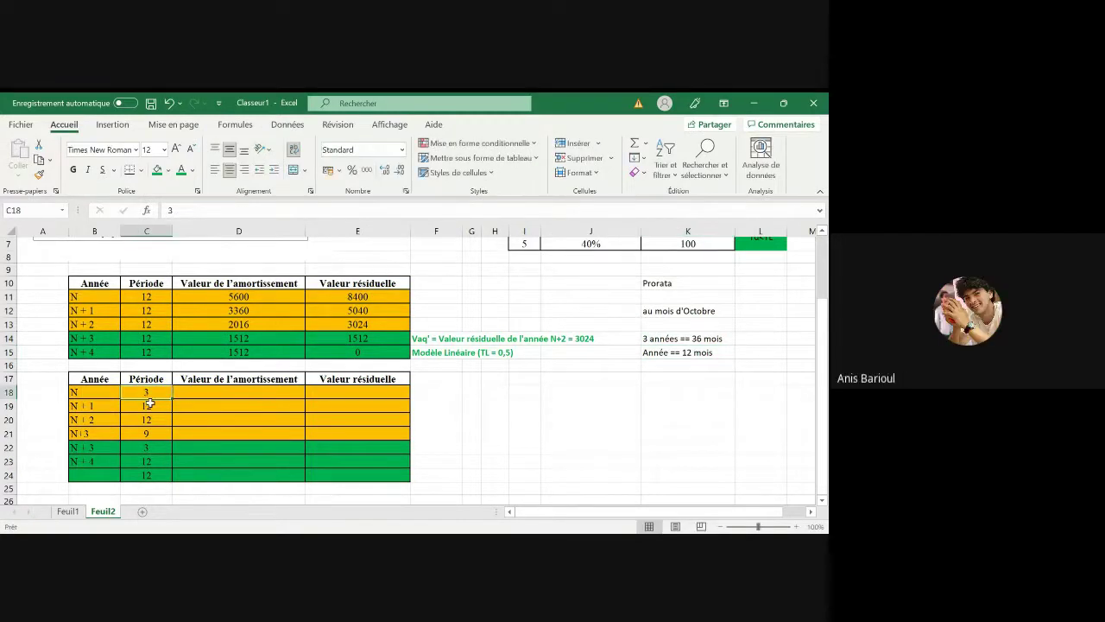
{"action": "left_click", "coordinate": [145, 403]}
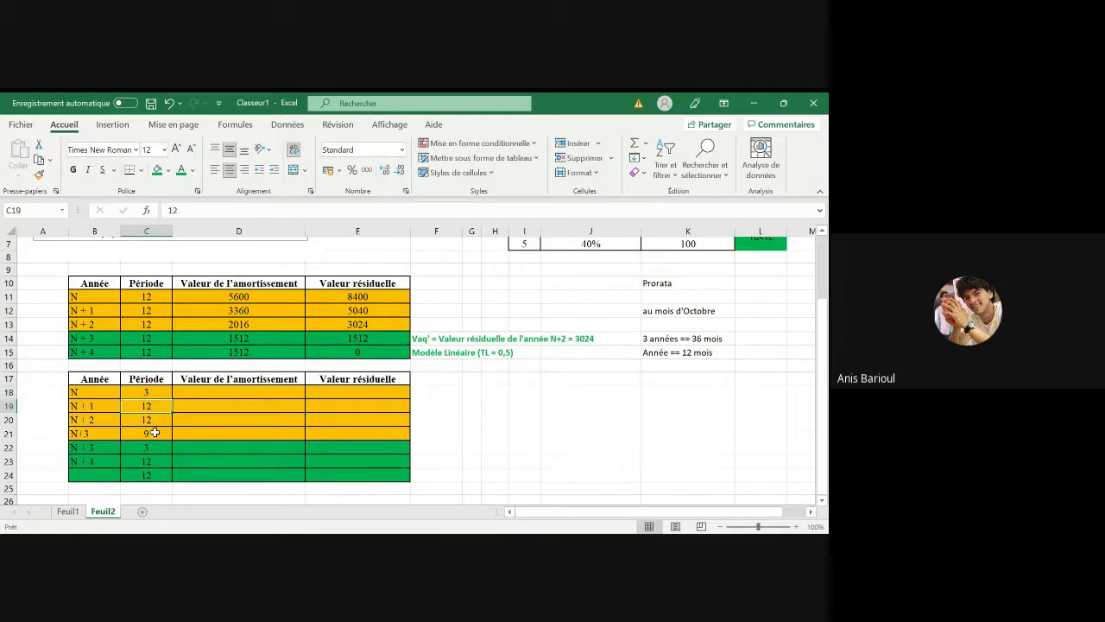
{"action": "left_click", "coordinate": [155, 432]}
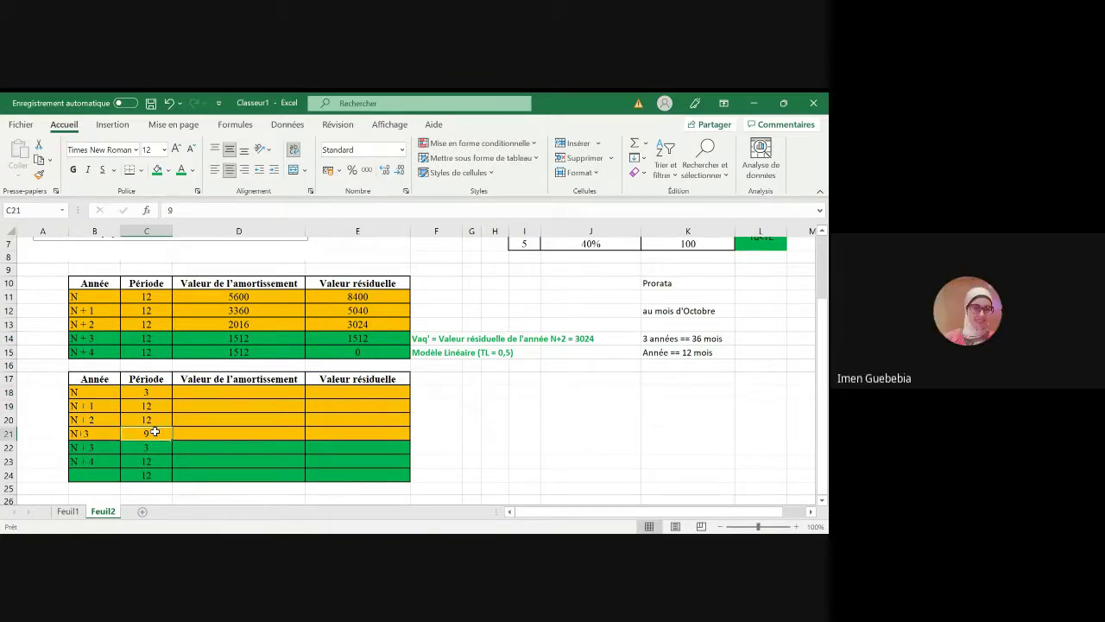
{"action": "left_click", "coordinate": [165, 407]}
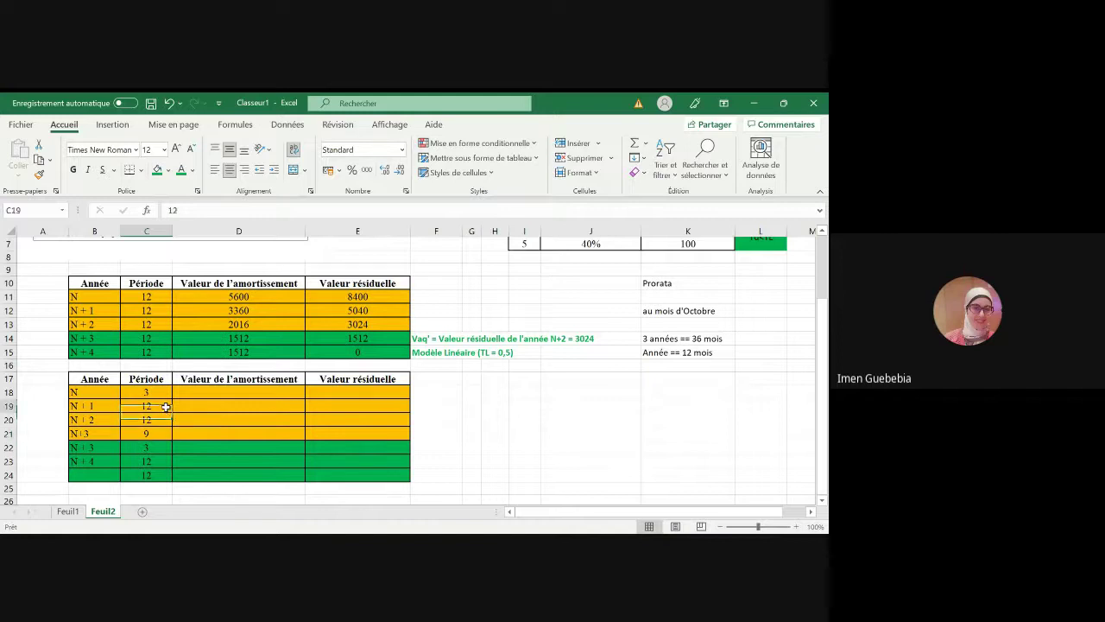
{"action": "left_click", "coordinate": [158, 420]}
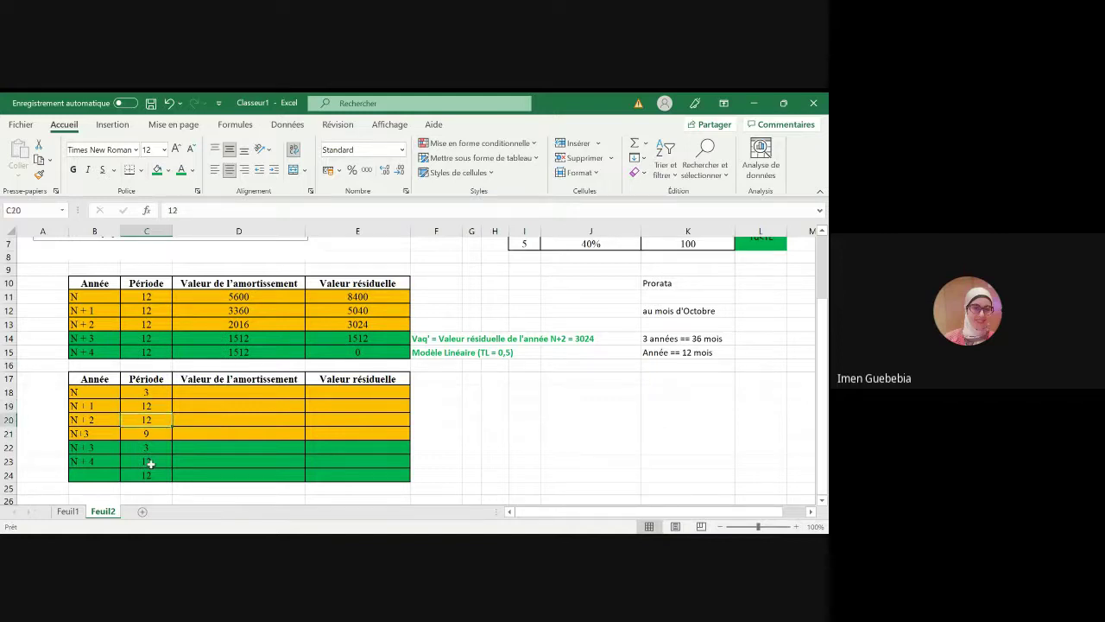
{"action": "left_click", "coordinate": [150, 464]}
{"action": "left_click", "coordinate": [151, 475]}
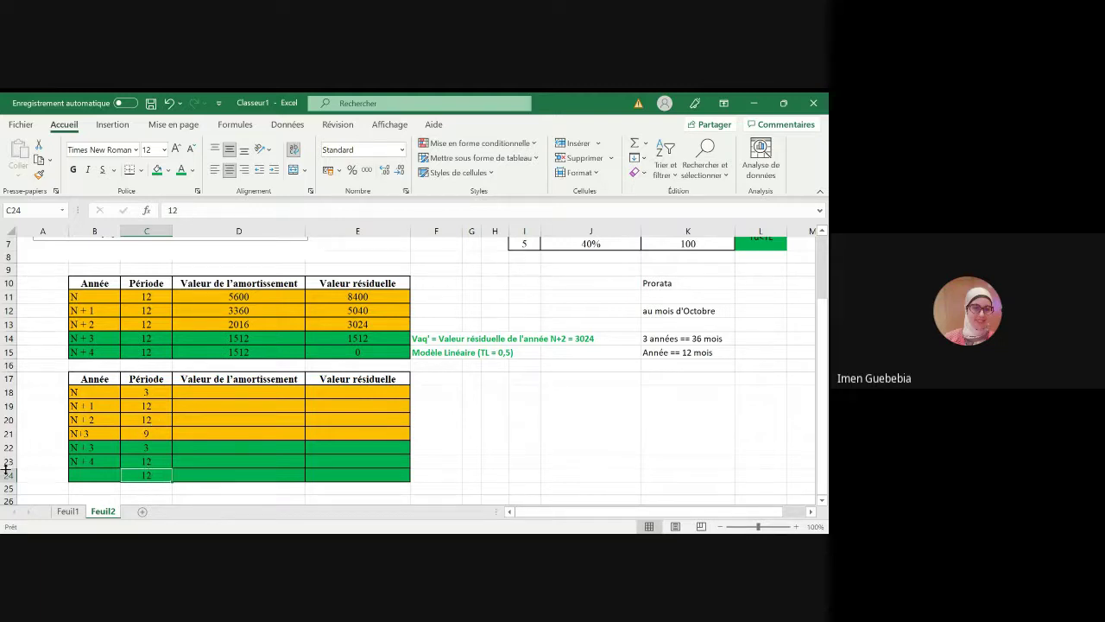
{"action": "left_click", "coordinate": [147, 459]}
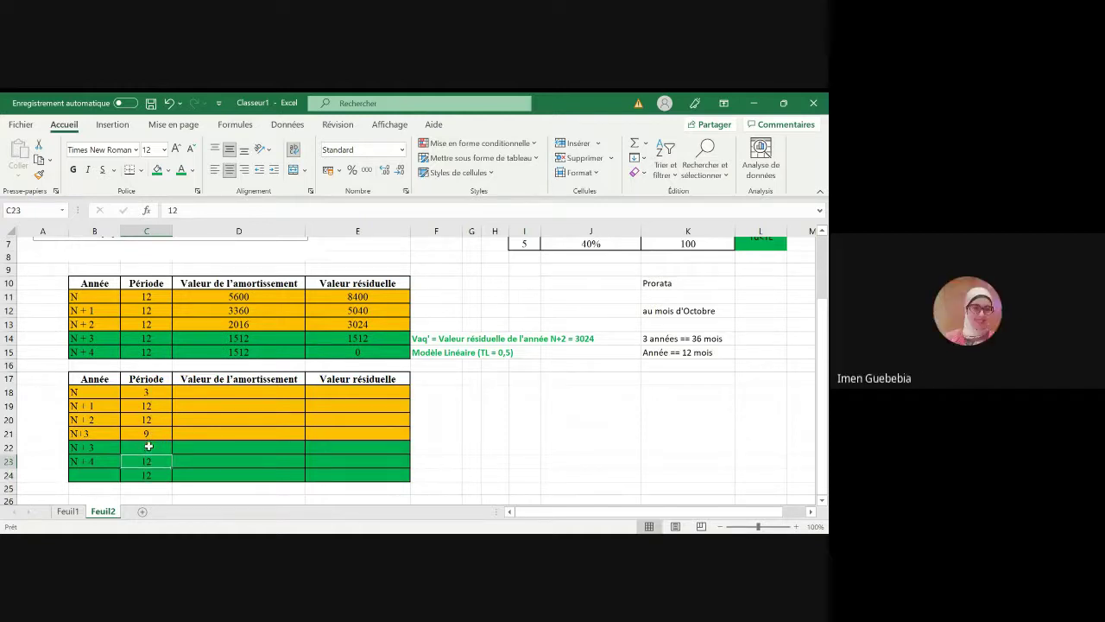
{"action": "left_click", "coordinate": [112, 473]}
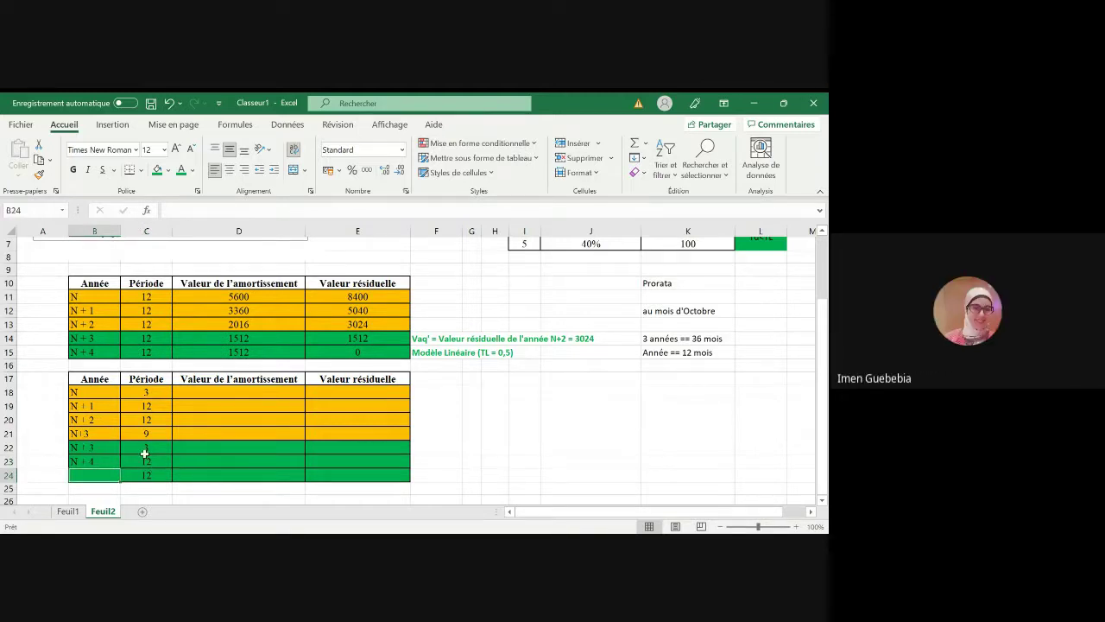
{"action": "left_click", "coordinate": [162, 392]}
{"action": "key", "text": "Down"}
{"action": "key", "text": "Down"}
{"action": "key", "text": "Down"}
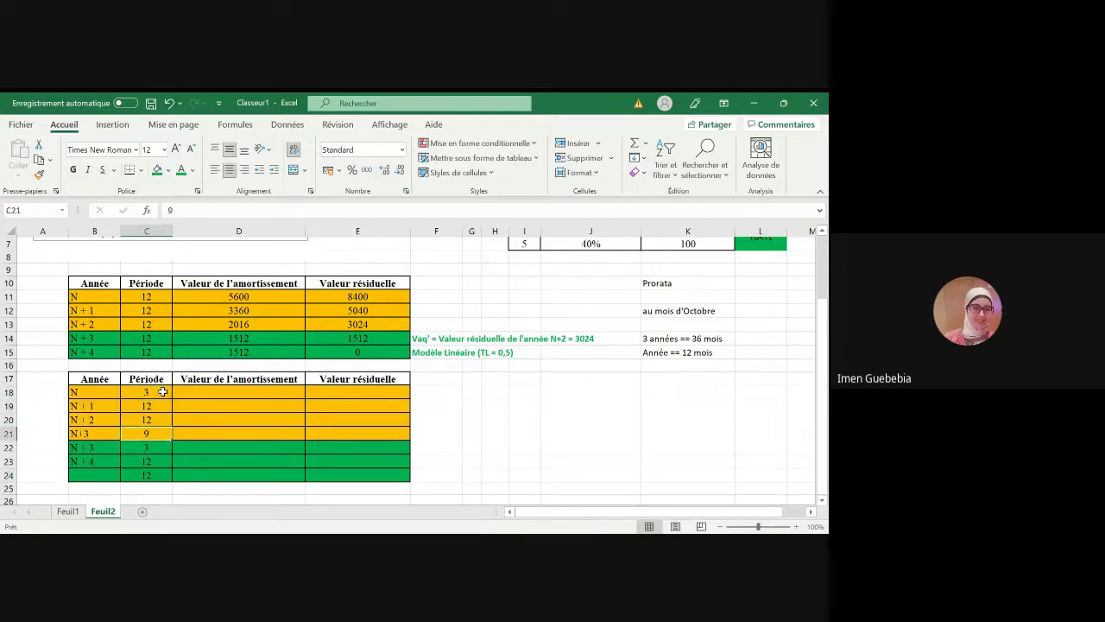
{"action": "key", "text": "Down"}
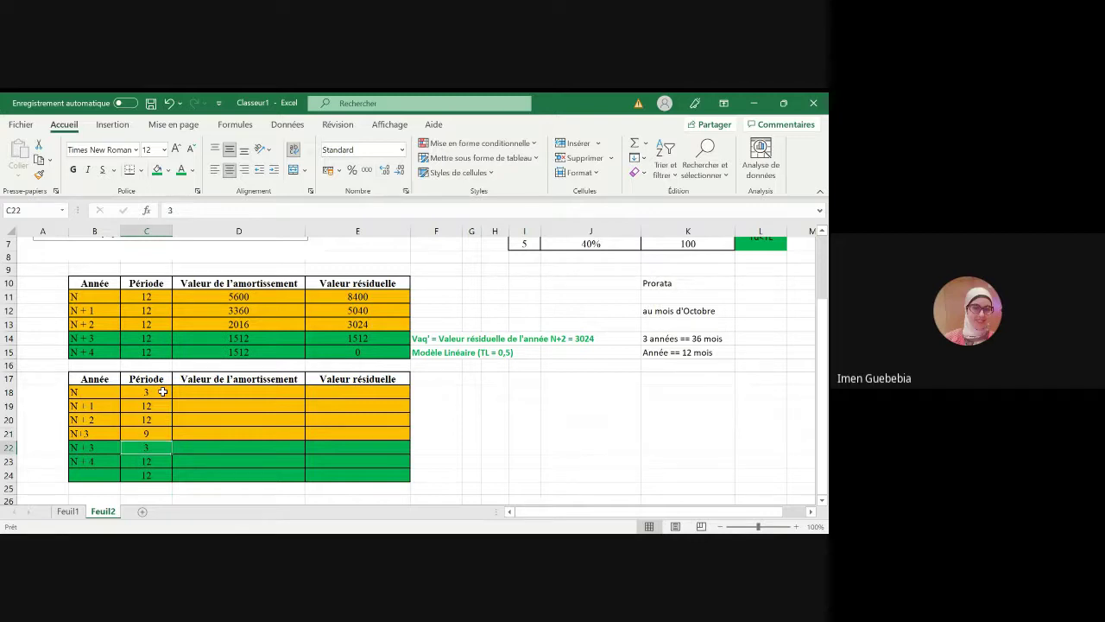
{"action": "key", "text": "Down"}
{"action": "key", "text": "Down"}
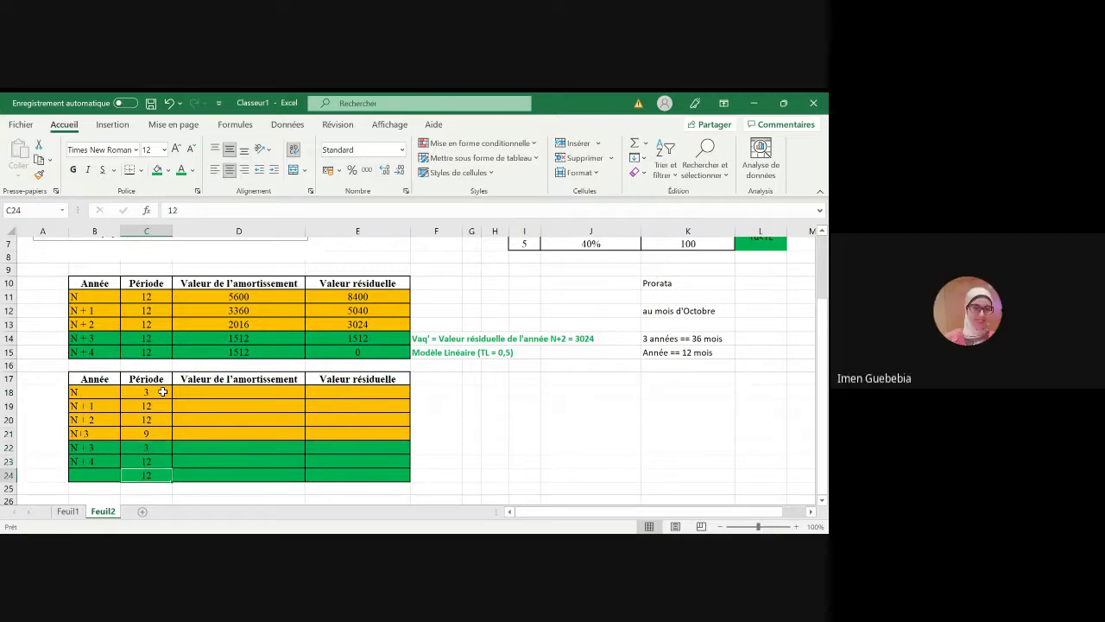
- Set the last row's period in C24 to 9 and label its year N+5 in B24
{"action": "type", "text": "9"}
{"action": "key", "text": "Return"}
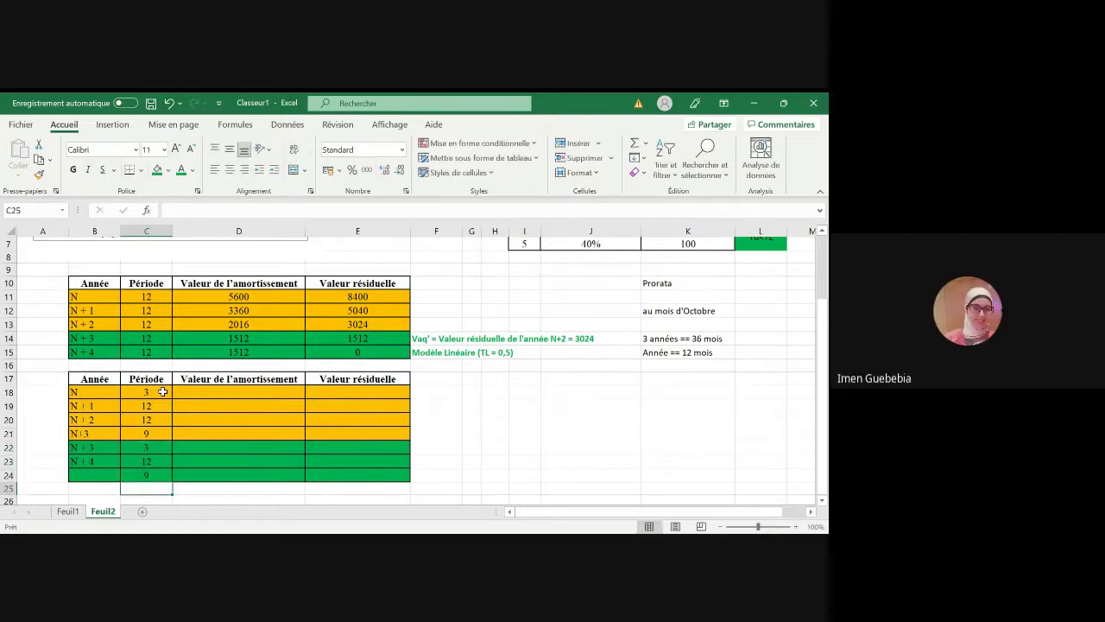
{"action": "left_click", "coordinate": [110, 478]}
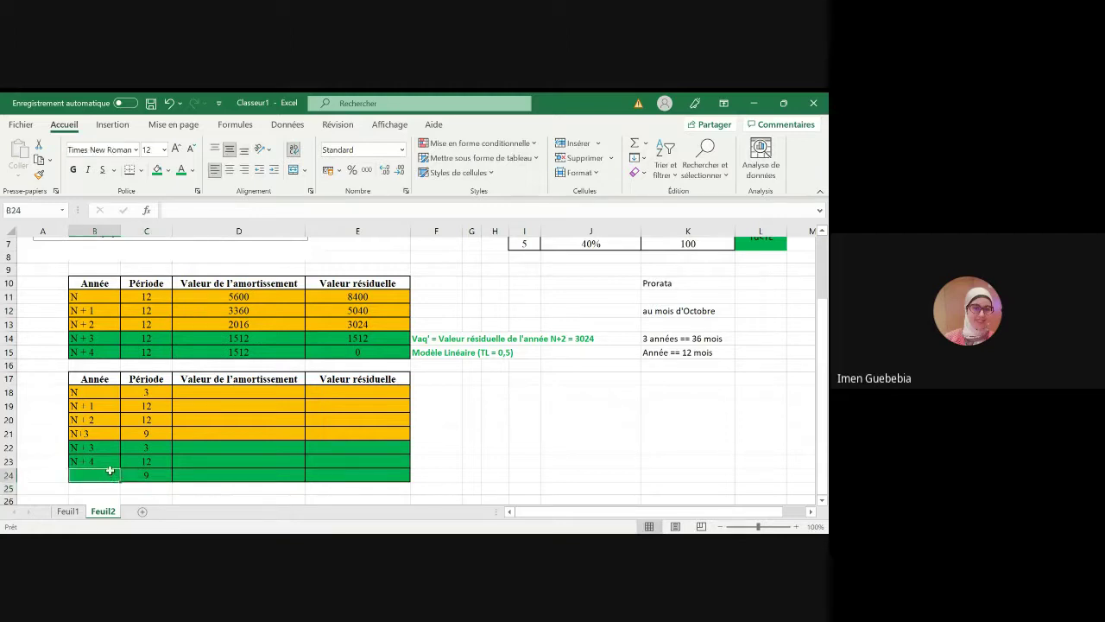
{"action": "type", "text": "N"}
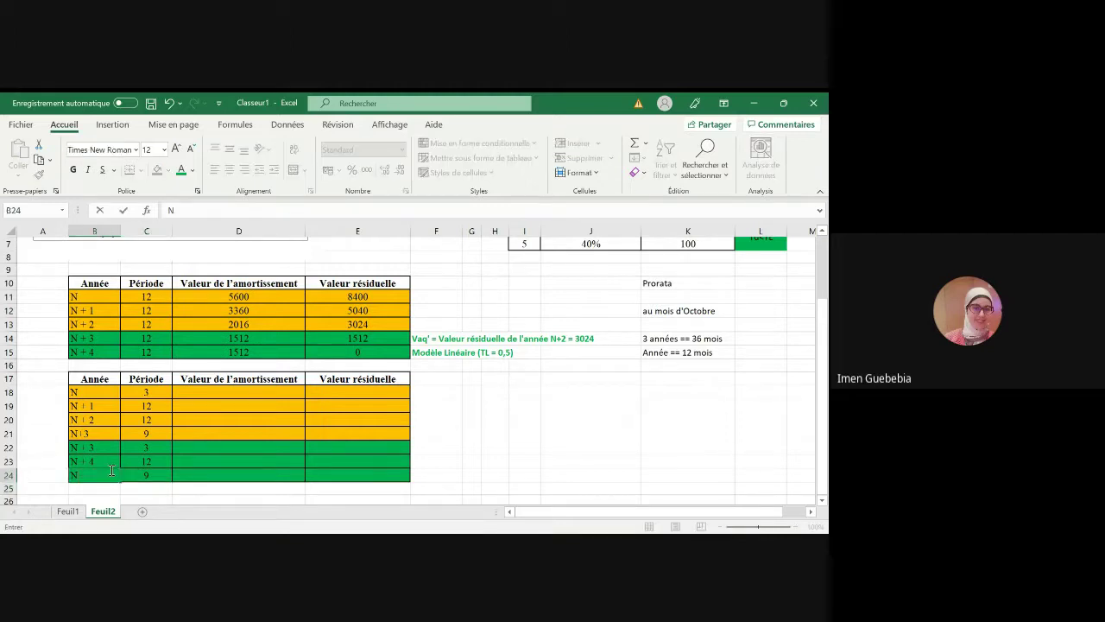
{"action": "type", "text": "+5"}
{"action": "key", "text": "Return"}
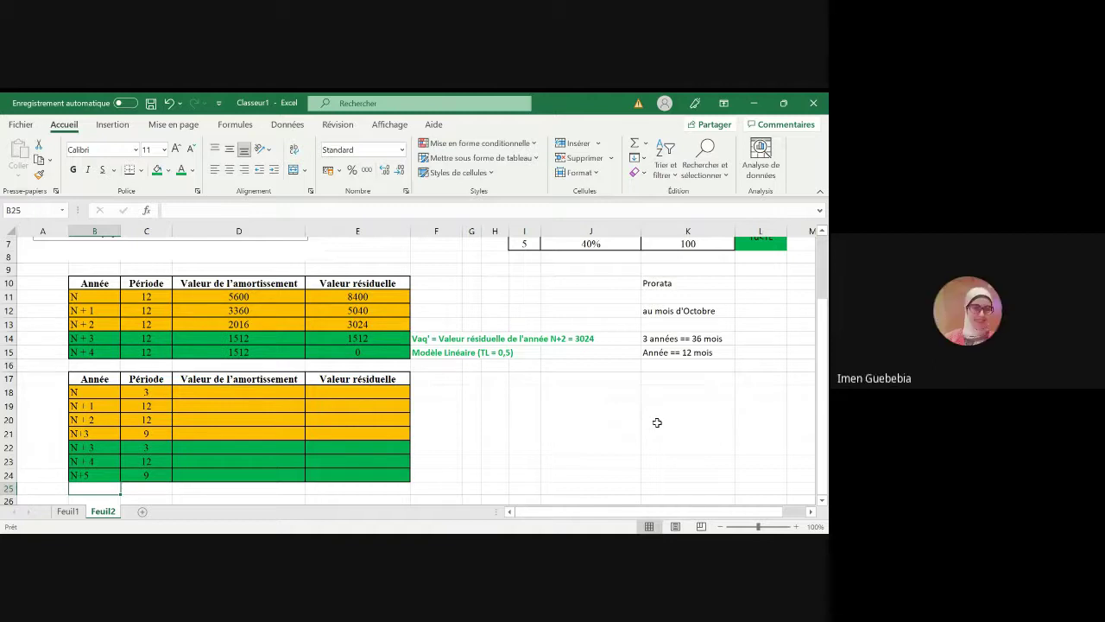
- Copy the Vaq, T, TL and Td parameters from G2:H5 to I18, beside the second table
{"action": "left_click", "coordinate": [253, 394]}
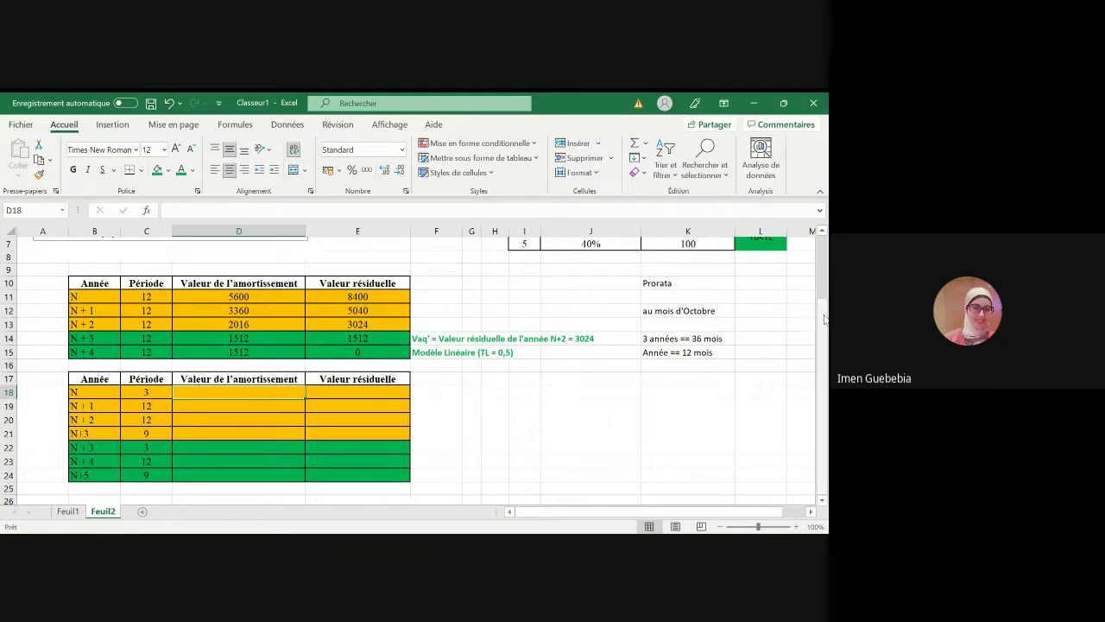
{"action": "left_click_drag", "start_coordinate": [818, 309], "coordinate": [822, 261]}
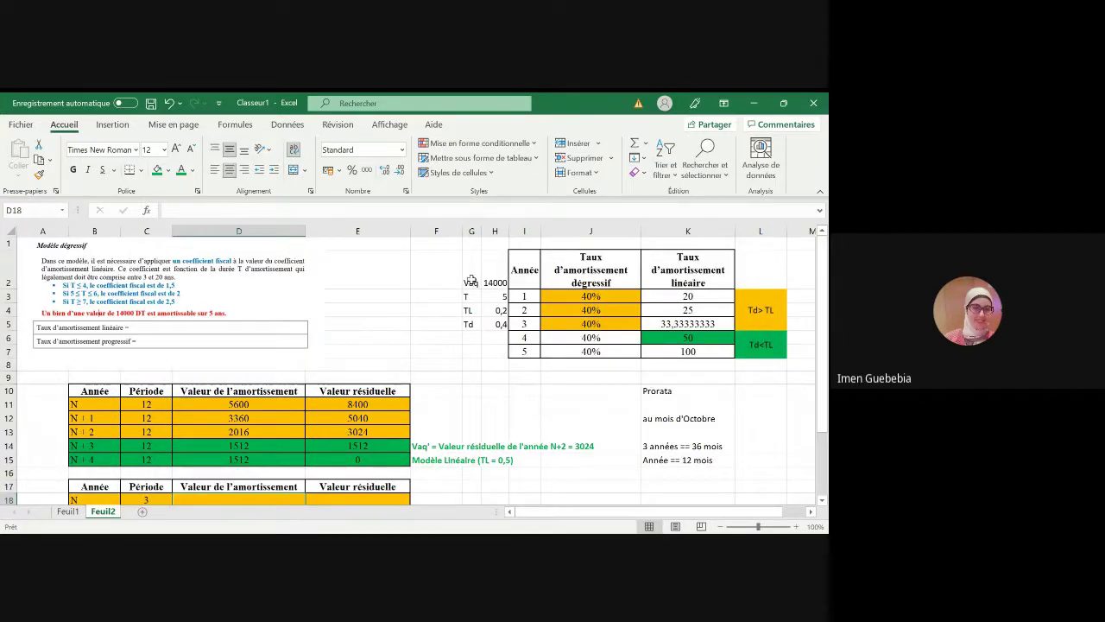
{"action": "left_click_drag", "start_coordinate": [471, 280], "coordinate": [495, 335]}
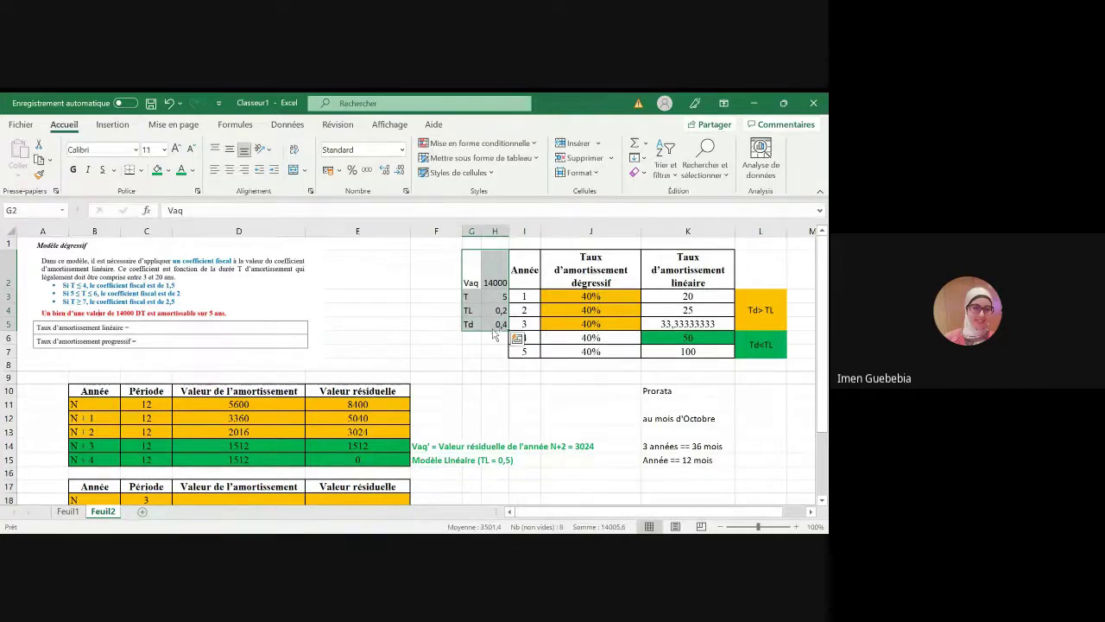
{"action": "key", "text": "ctrl+c"}
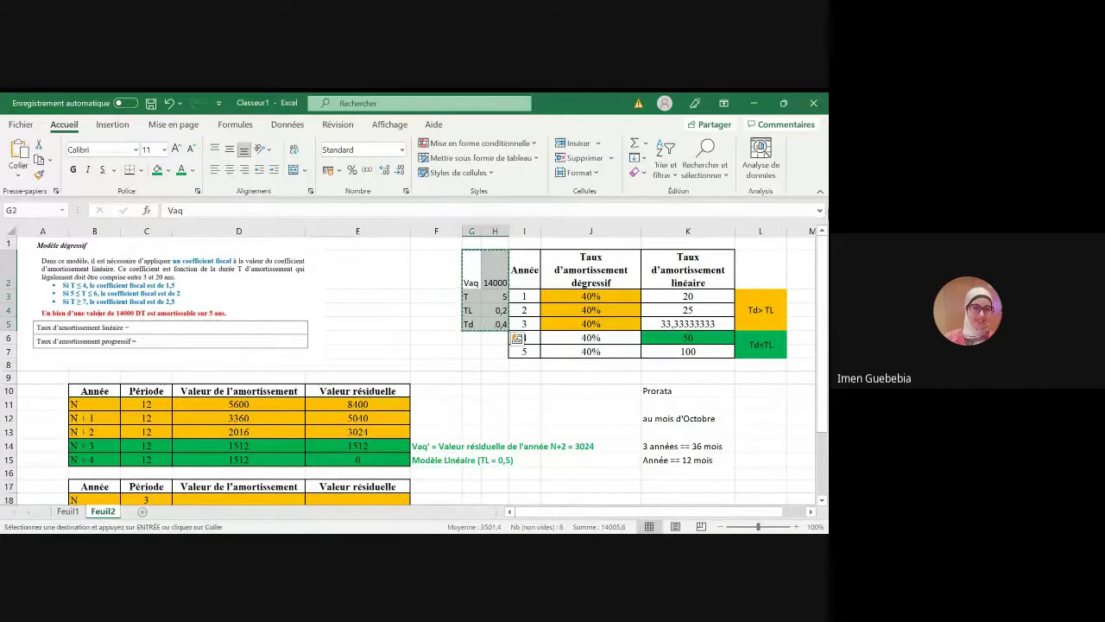
{"action": "scroll", "coordinate": [537, 392], "scroll_direction": "down", "scroll_amount": 2}
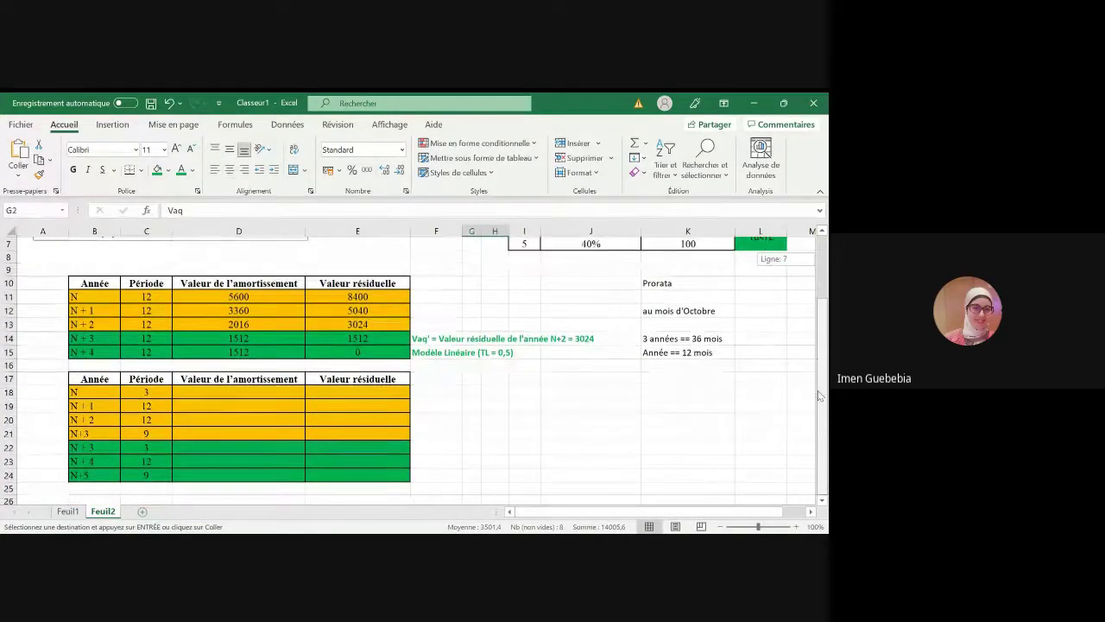
{"action": "left_click", "coordinate": [518, 392]}
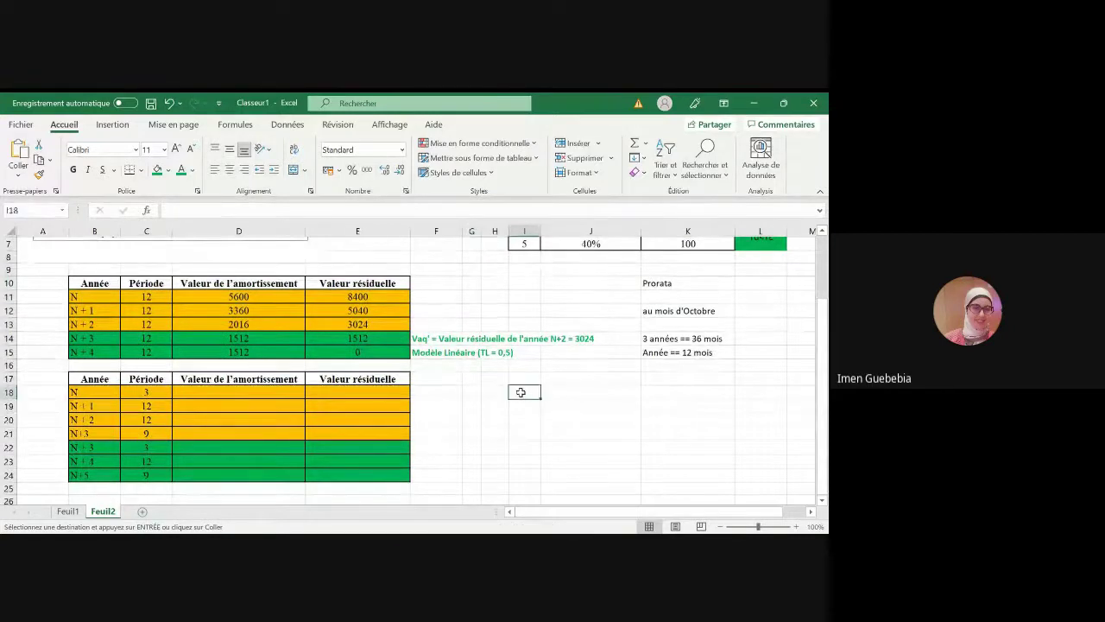
{"action": "key", "text": "ctrl+v"}
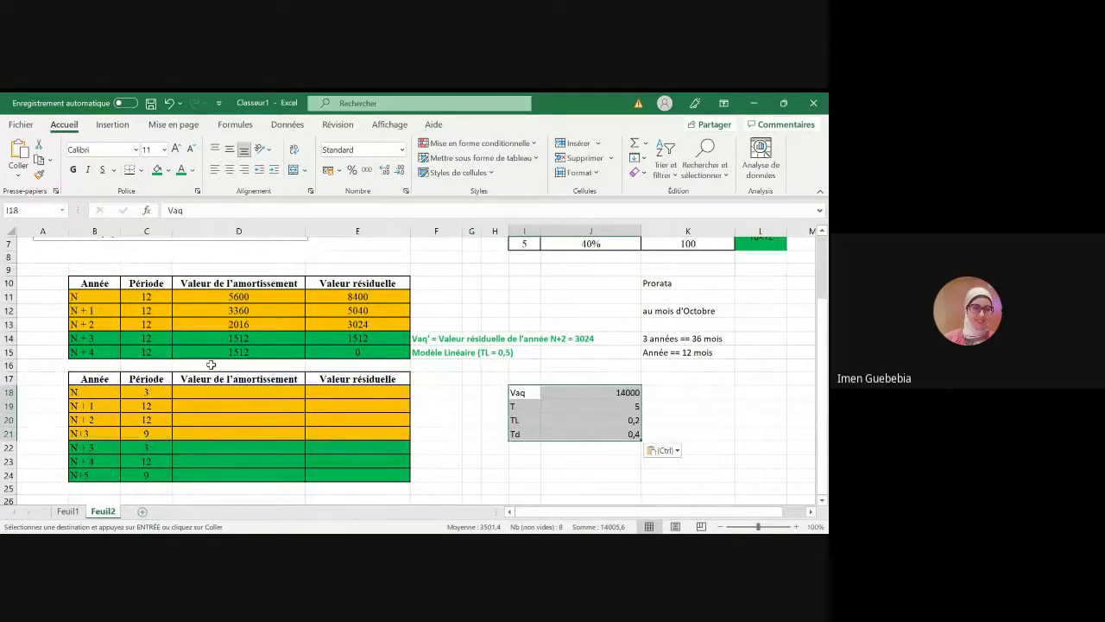
- Calculate the prorated depreciation for year N in D18 with the formula =J18*0,4*C18/12
{"action": "left_click", "coordinate": [226, 396]}
{"action": "type", "text": "="}
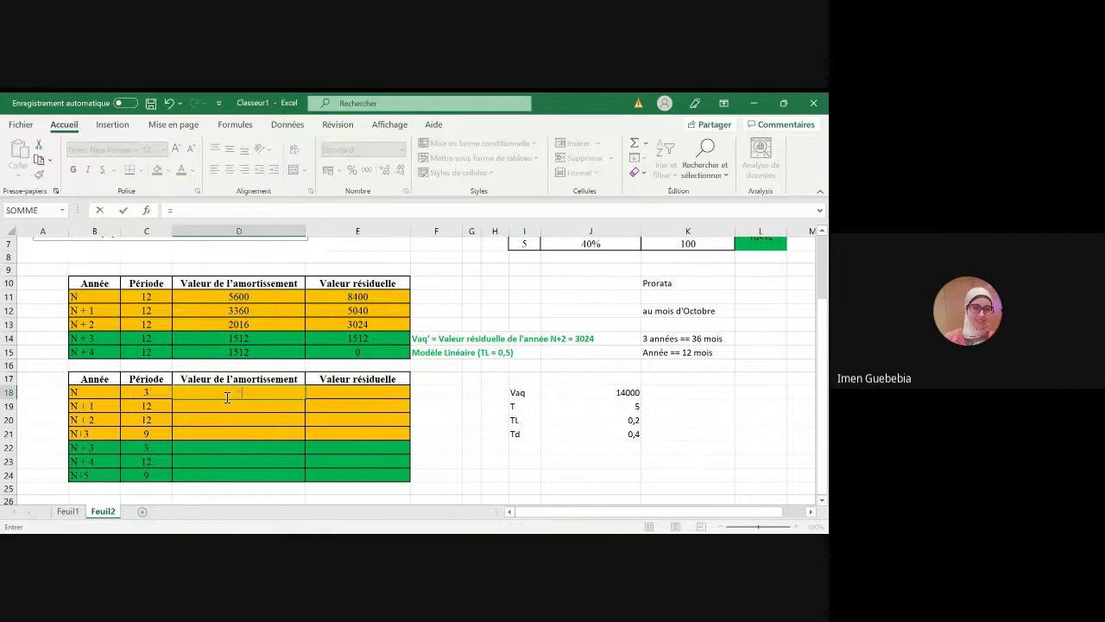
{"action": "left_click", "coordinate": [624, 393]}
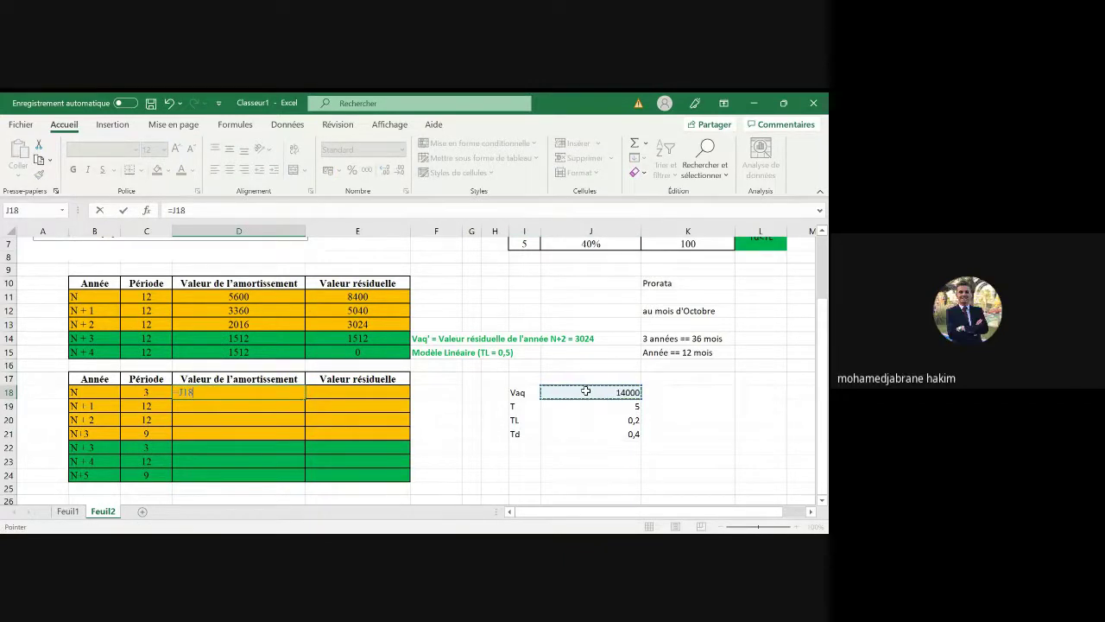
{"action": "type", "text": "*"}
{"action": "type", "text": "0"}
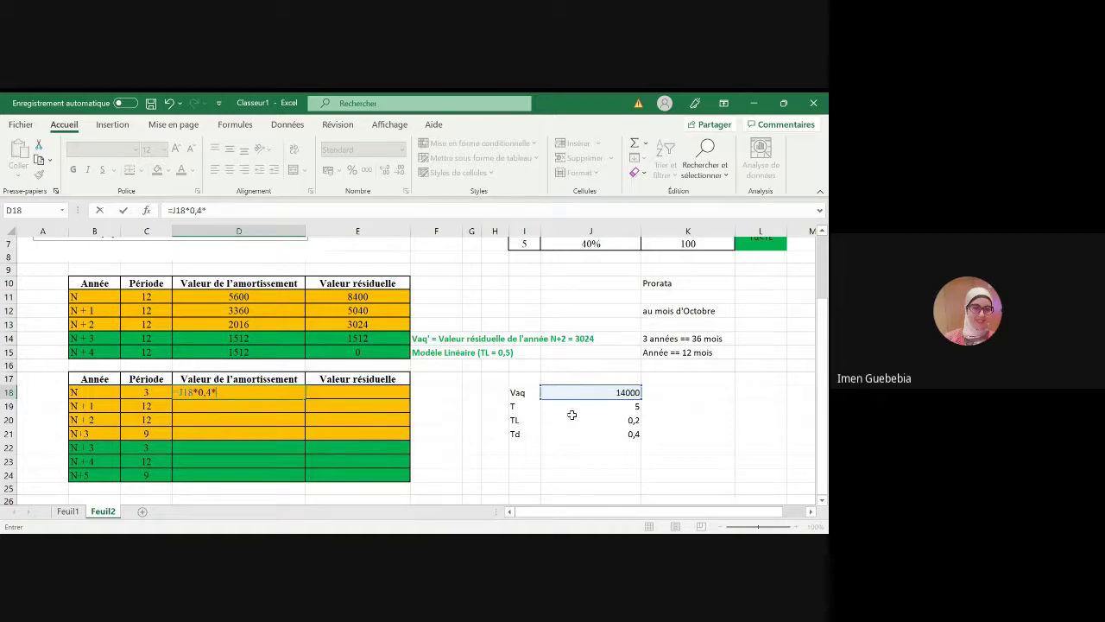
{"action": "type", "text": ",4*"}
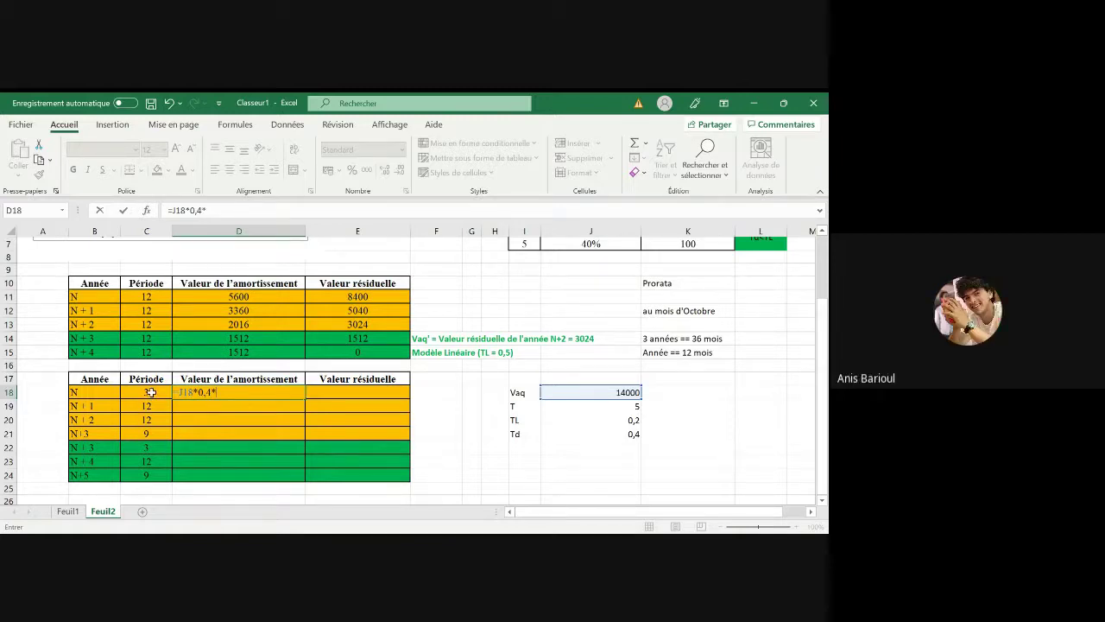
{"action": "left_click", "coordinate": [151, 392]}
{"action": "type", "text": "/12"}
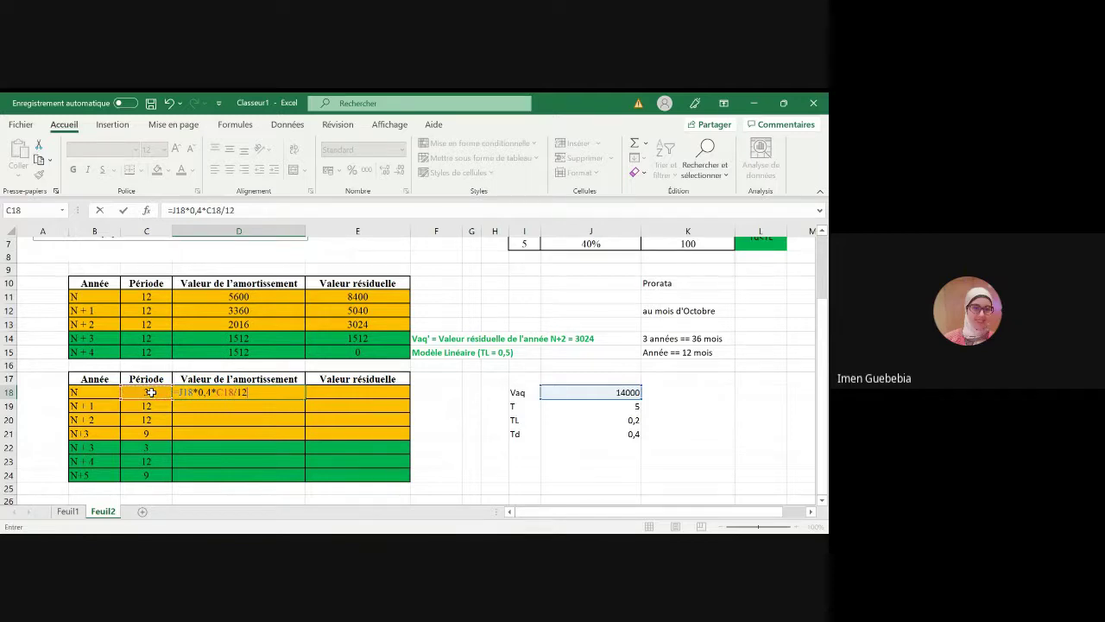
{"action": "key", "text": "Return"}
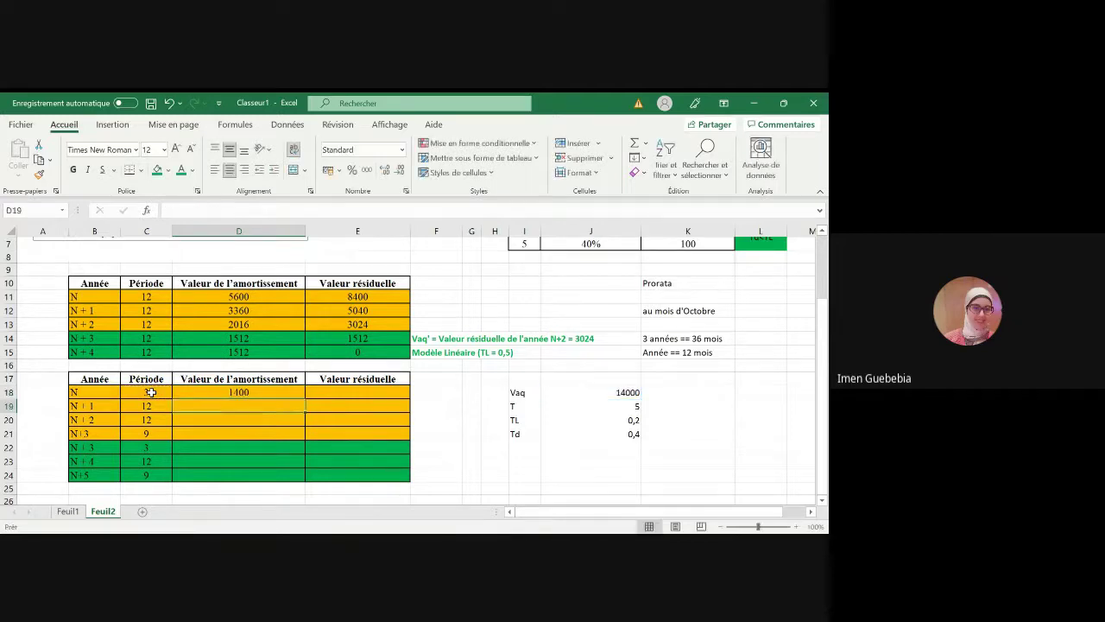
- Calculate the residual value for year N in E18 as J18 minus D18
{"action": "left_click", "coordinate": [341, 390]}
{"action": "type", "text": "="}
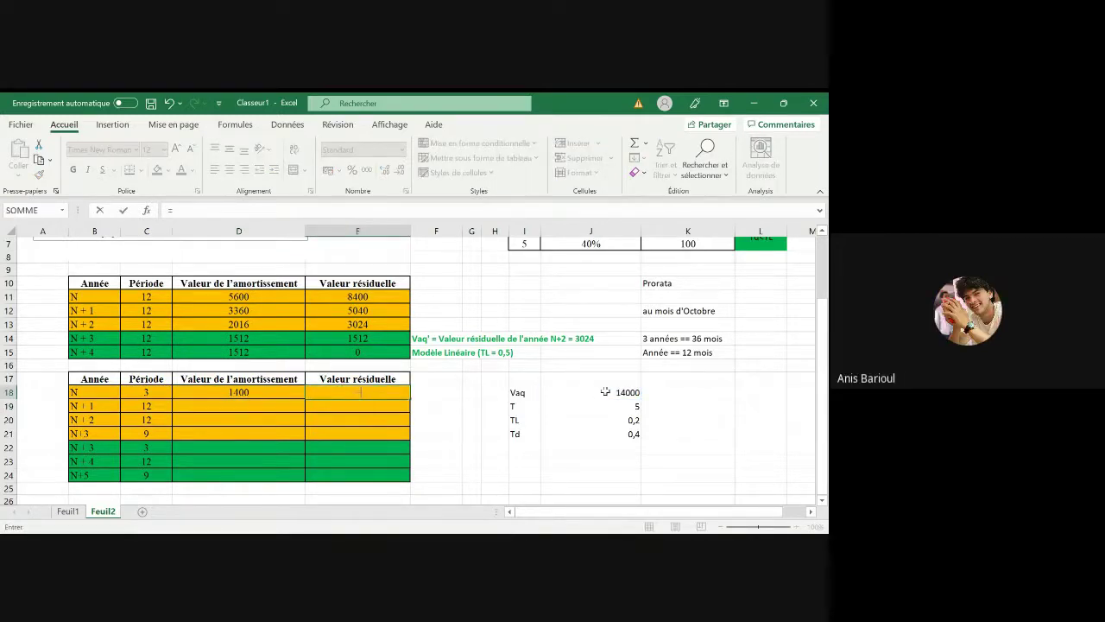
{"action": "left_click", "coordinate": [577, 392]}
{"action": "type", "text": "-"}
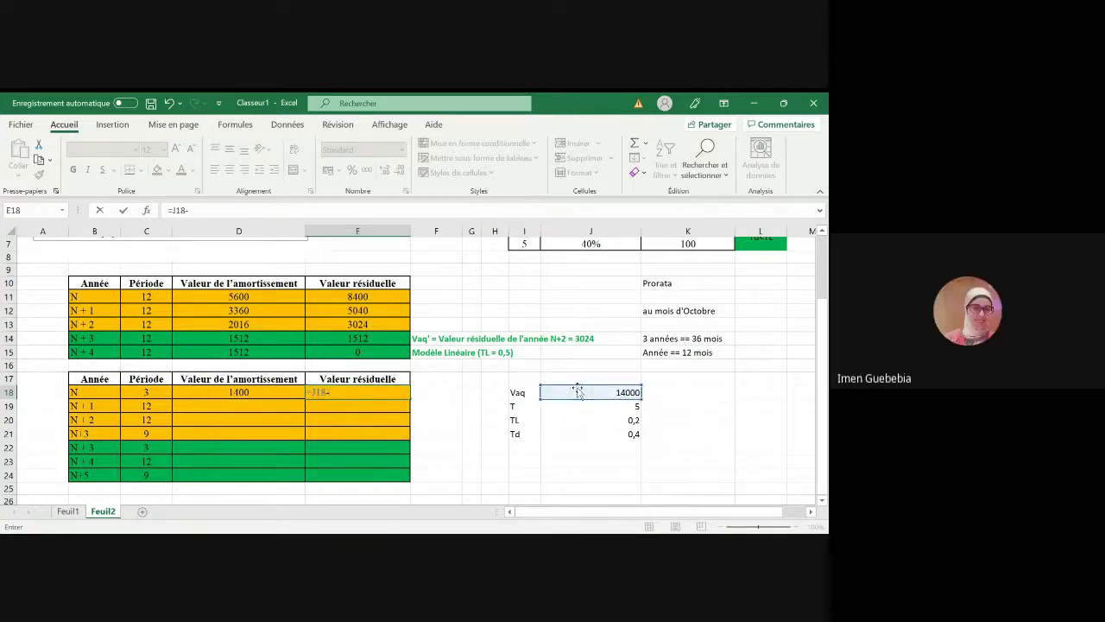
{"action": "left_click", "coordinate": [284, 392]}
{"action": "key", "text": "Return"}
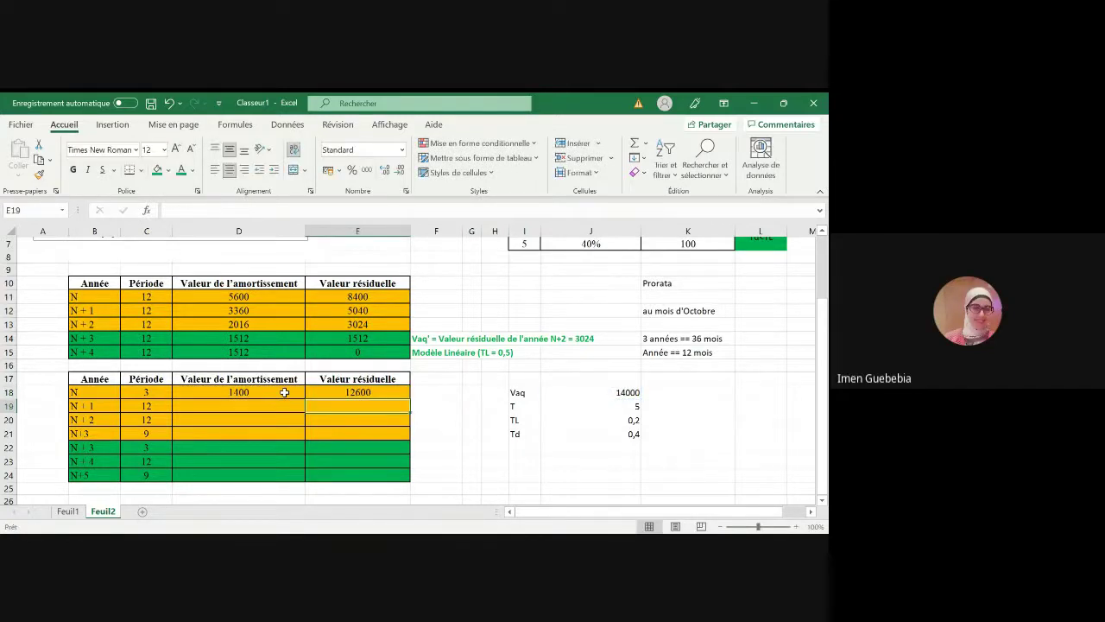
- Calculate the depreciation for year N + 1 in D19 with the formula =E18*0,4*12/12
{"action": "left_click", "coordinate": [259, 403]}
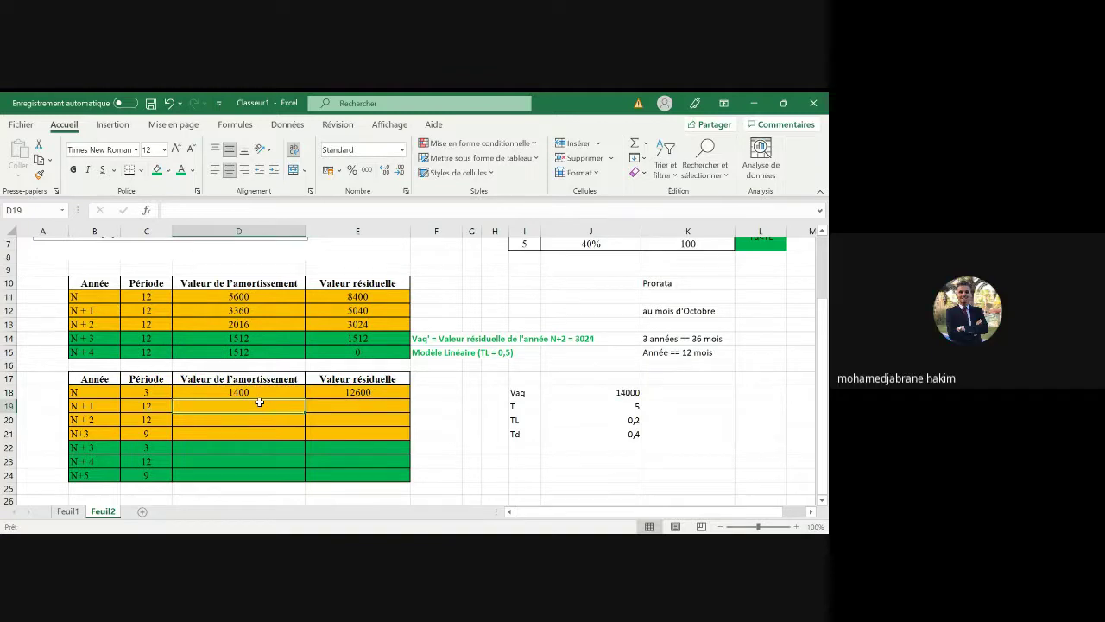
{"action": "type", "text": "="}
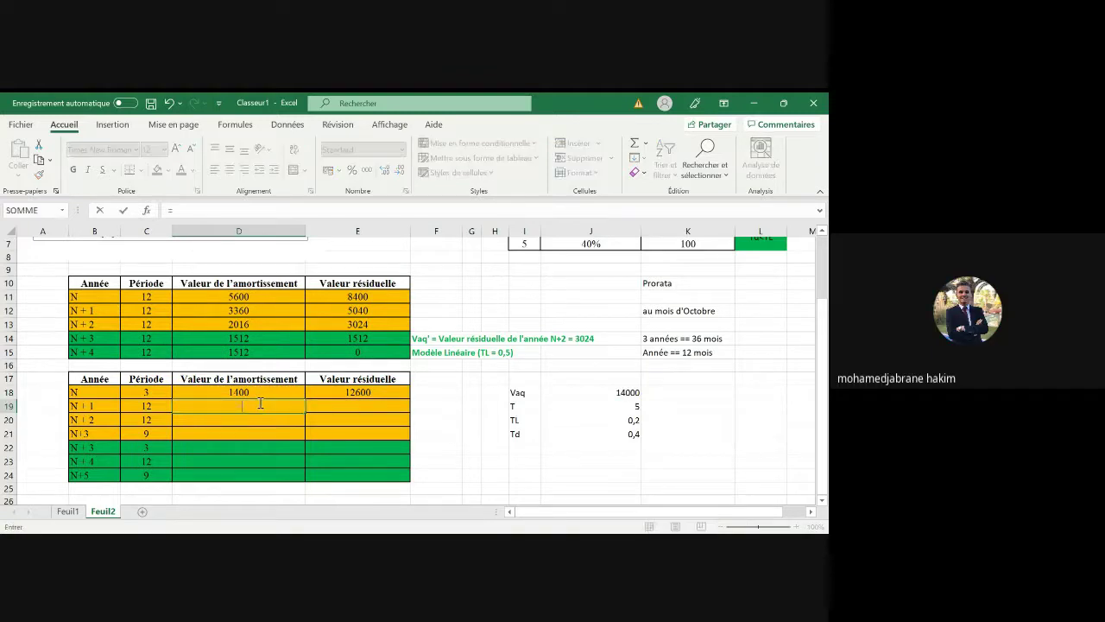
{"action": "left_click", "coordinate": [355, 392]}
{"action": "type", "text": "*"}
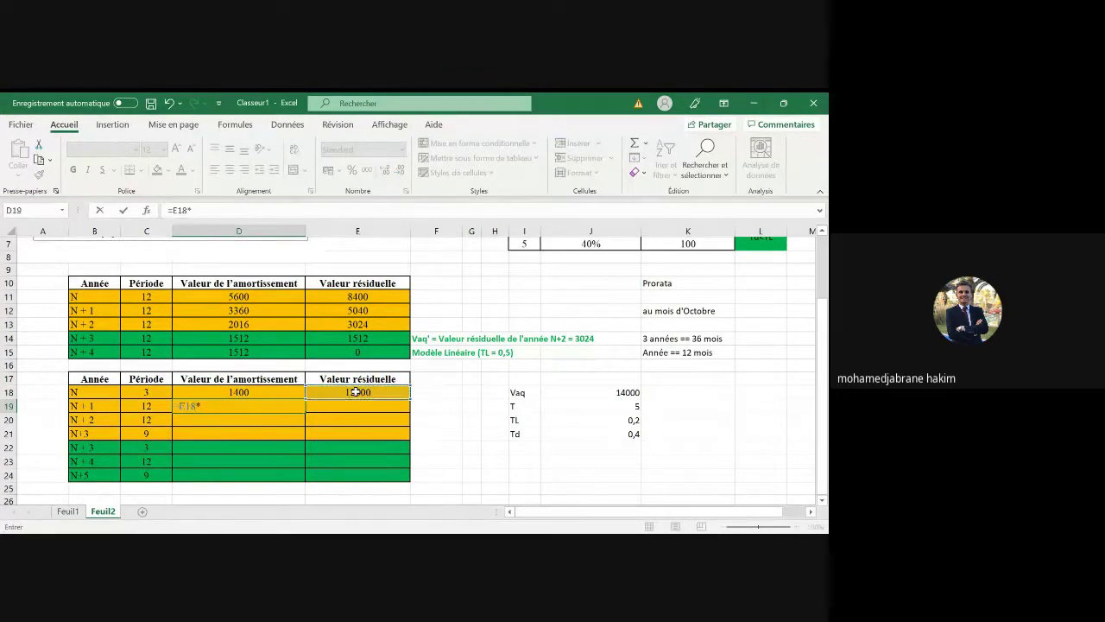
{"action": "type", "text": "0"}
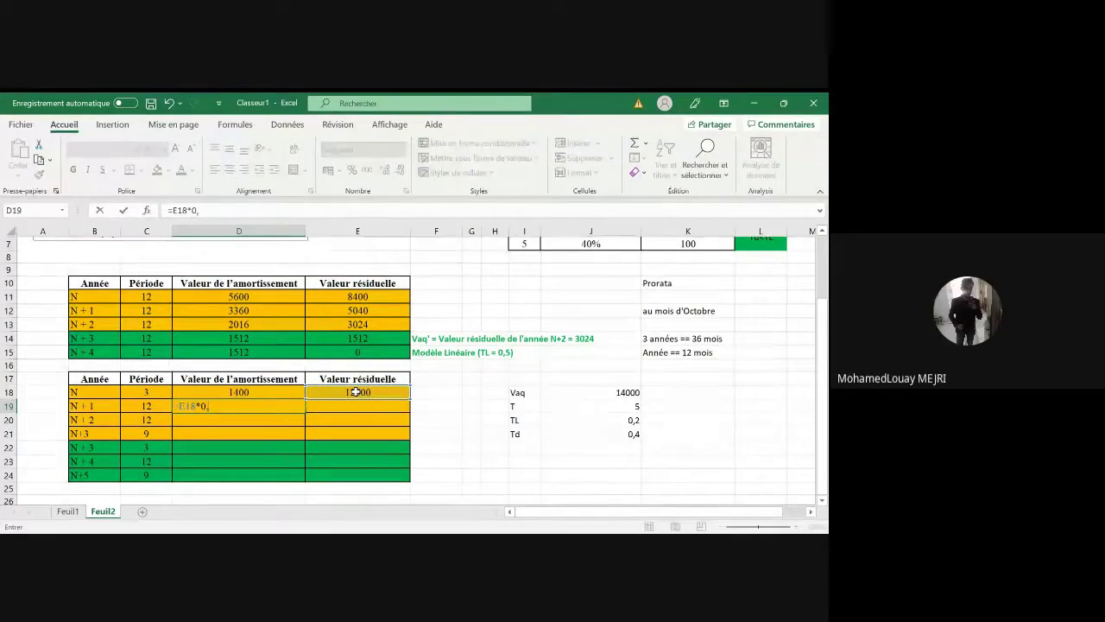
{"action": "type", "text": ",4"}
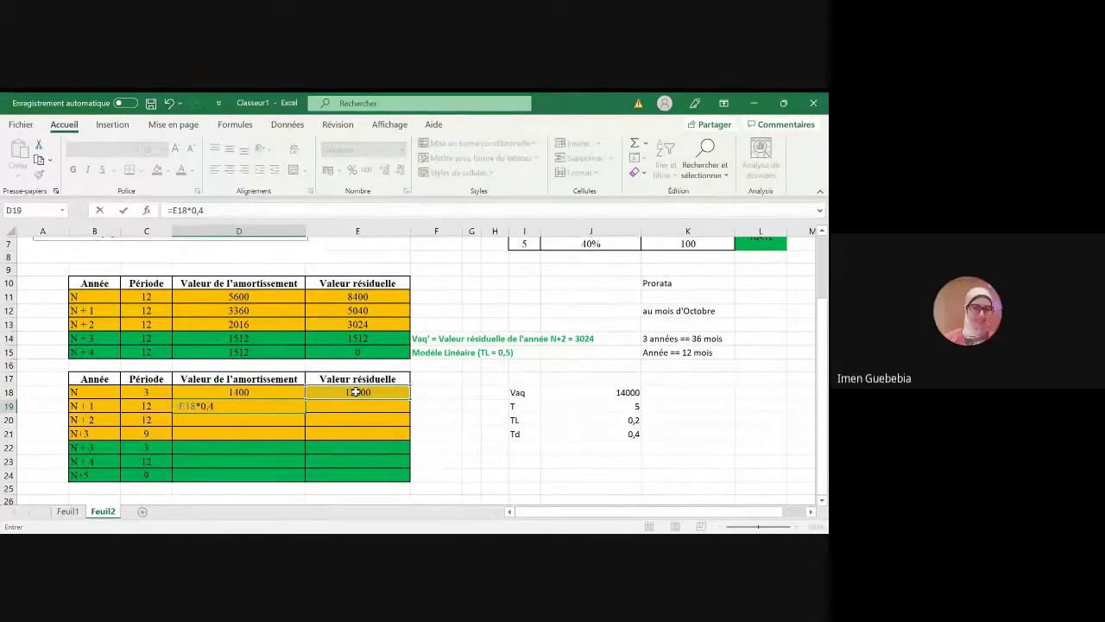
{"action": "type", "text": "*12/"}
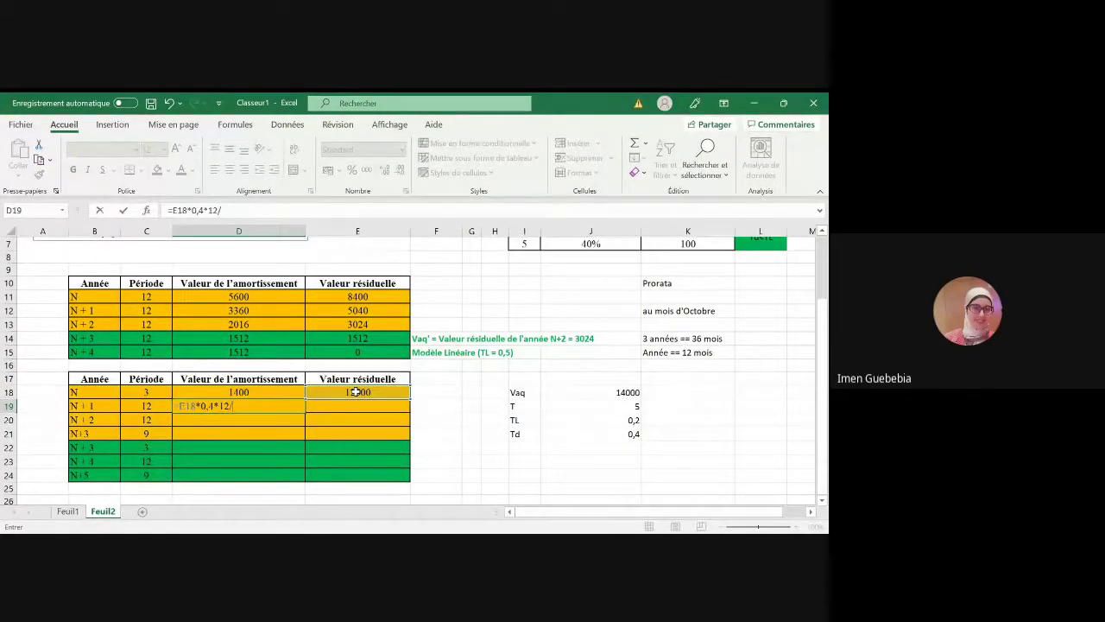
{"action": "type", "text": "12"}
{"action": "key", "text": "Return"}
- Calculate the residual value for year N + 1 in E19 as E18 minus D19
{"action": "left_click", "coordinate": [360, 405]}
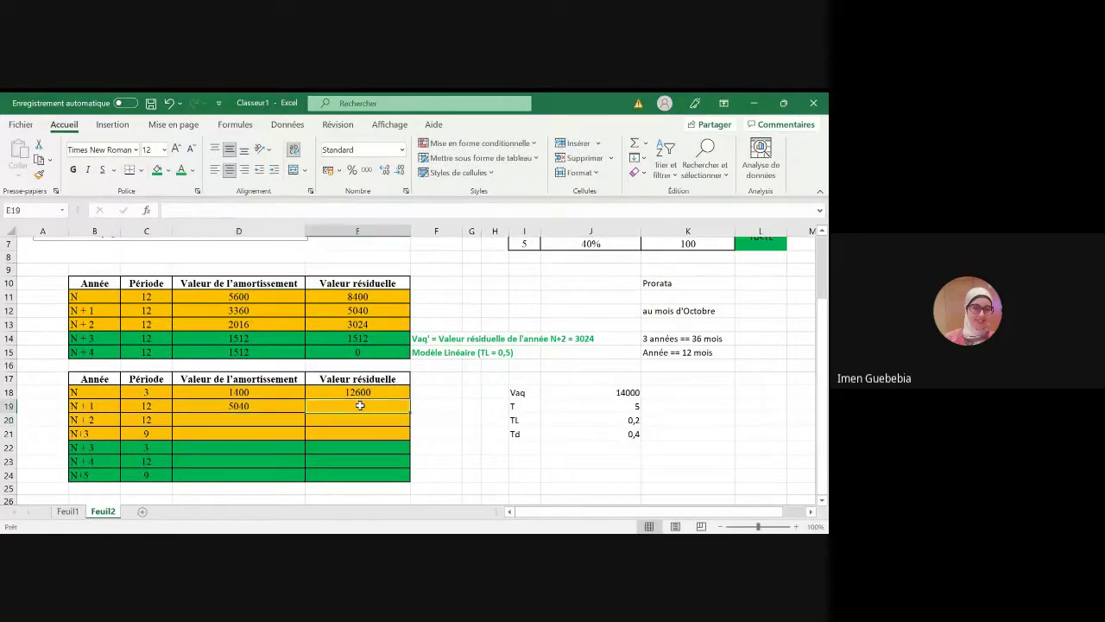
{"action": "type", "text": "="}
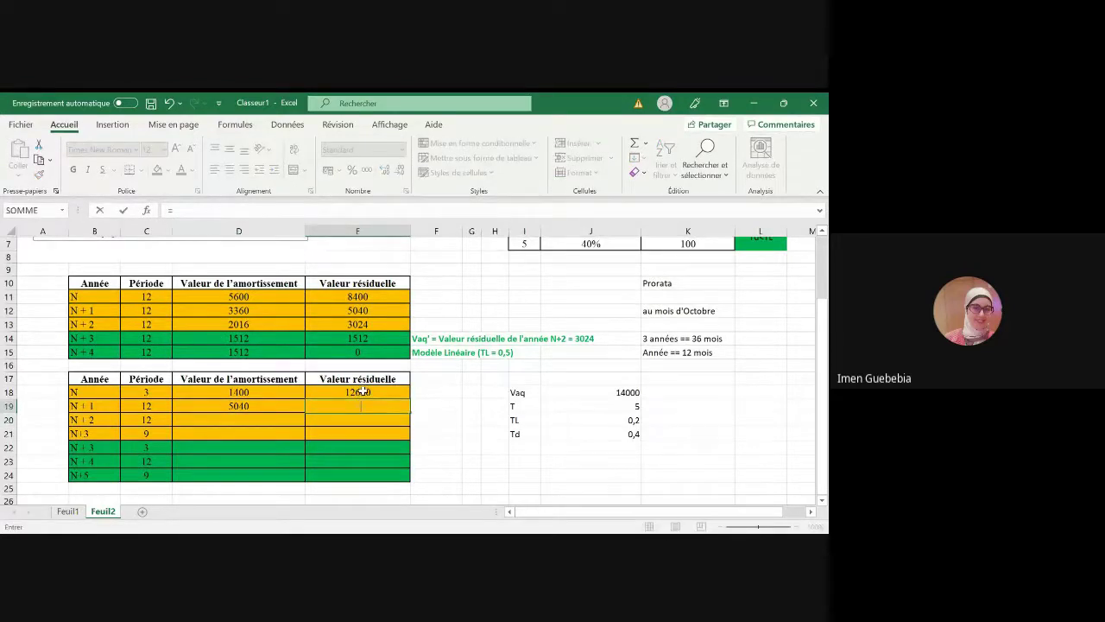
{"action": "type", "text": "-"}
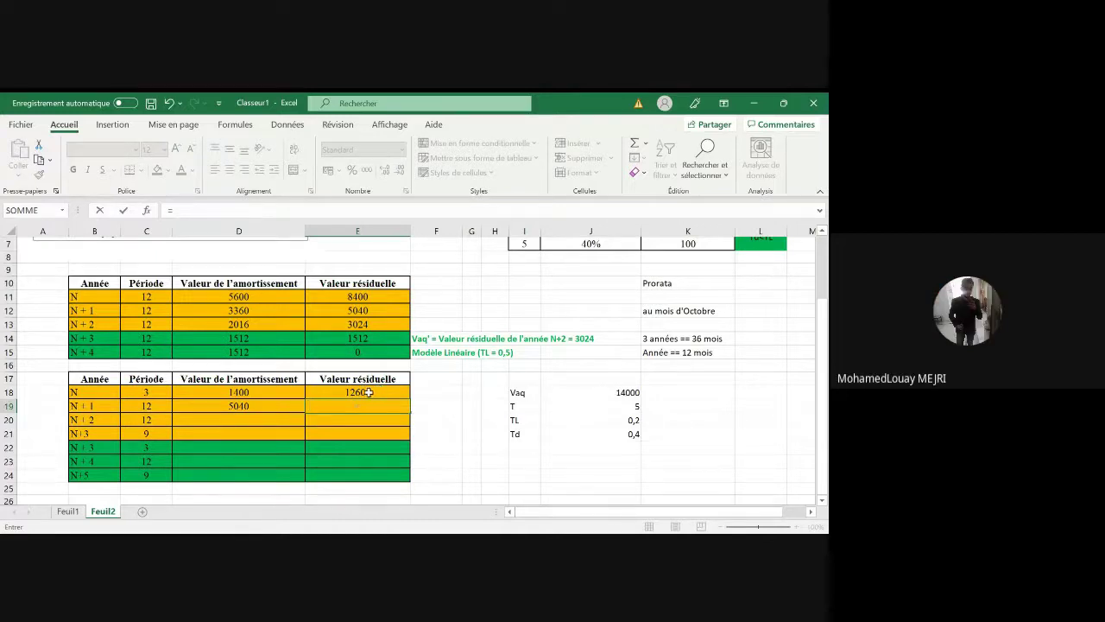
{"action": "left_click", "coordinate": [371, 392]}
{"action": "type", "text": "-"}
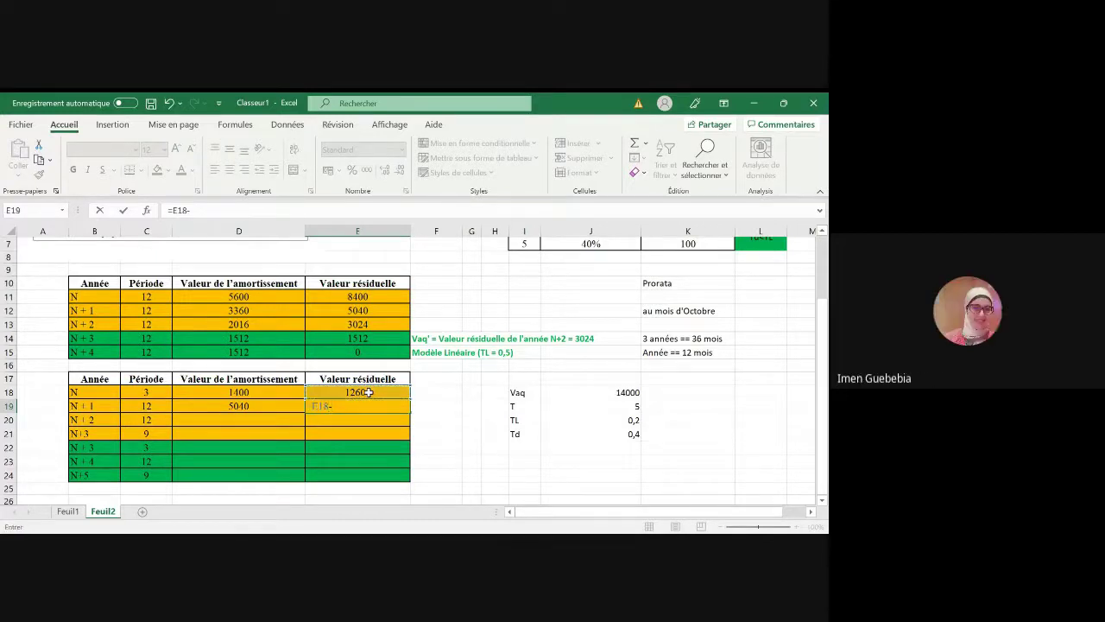
{"action": "left_click", "coordinate": [279, 407]}
{"action": "key", "text": "Return"}
- Calculate the depreciation for year N + 2 in D20 with the formula =E19*0,4
{"action": "left_click", "coordinate": [257, 421]}
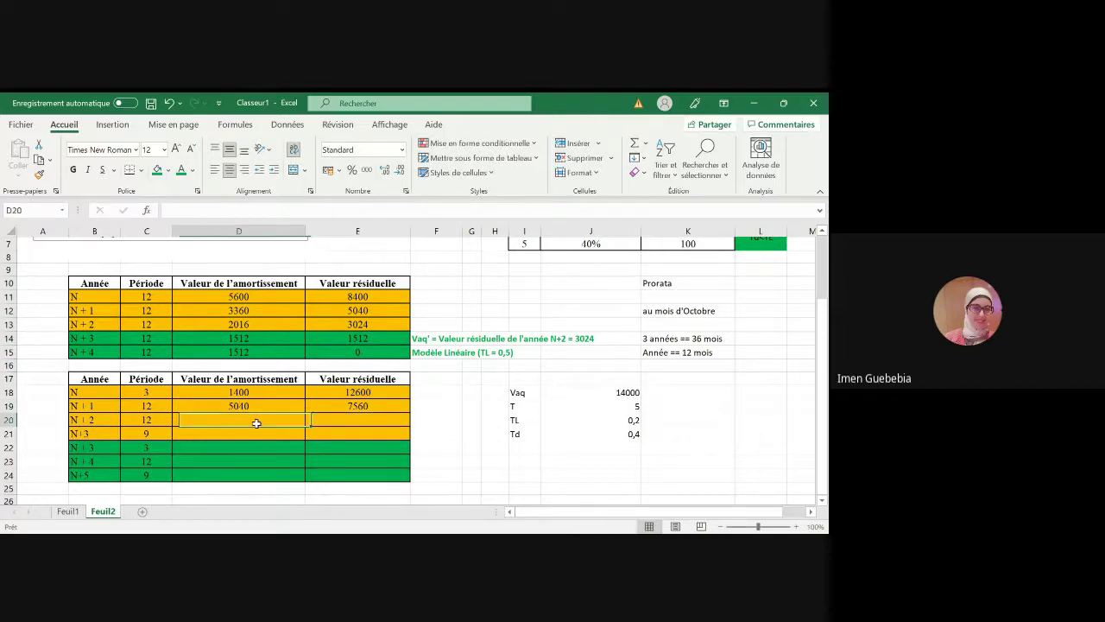
{"action": "type", "text": "="}
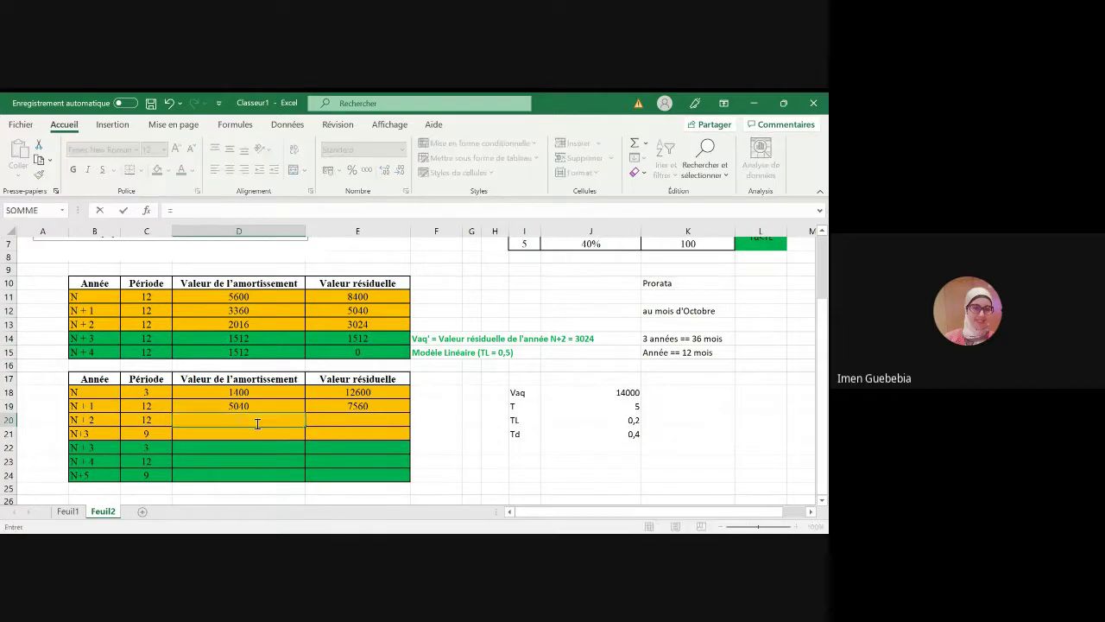
{"action": "left_click", "coordinate": [391, 404]}
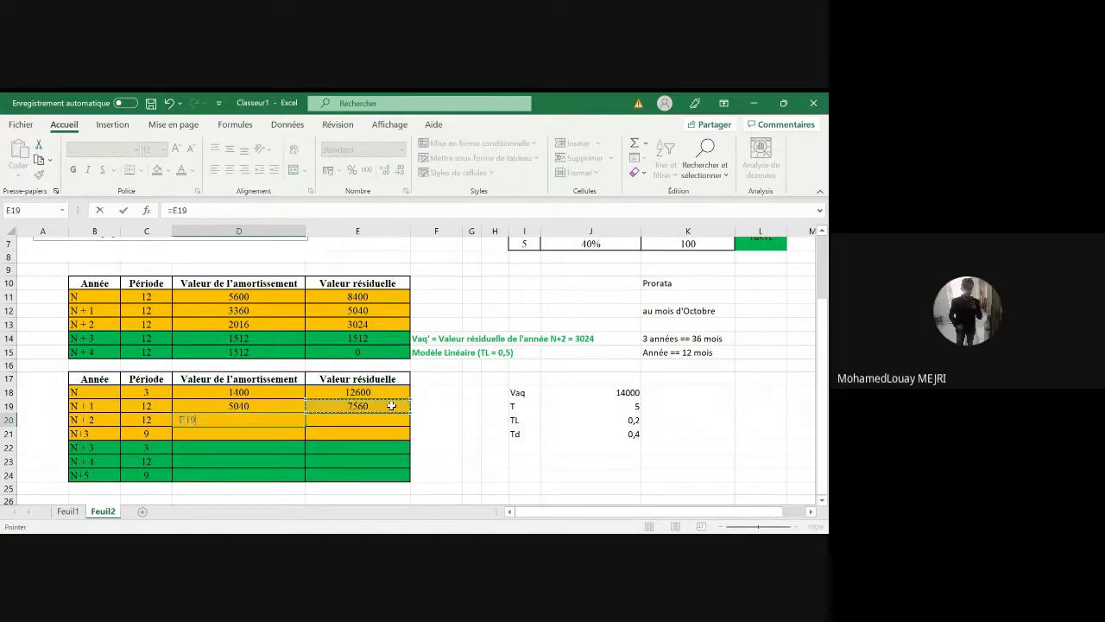
{"action": "type", "text": "*0"}
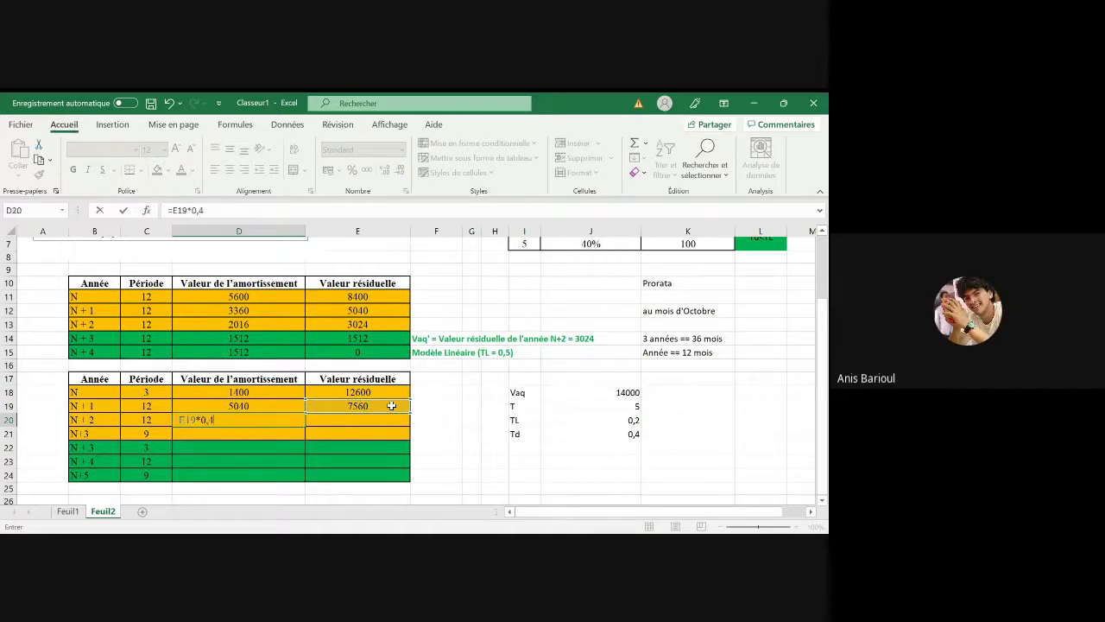
{"action": "type", "text": ",4"}
{"action": "key", "text": "Return"}
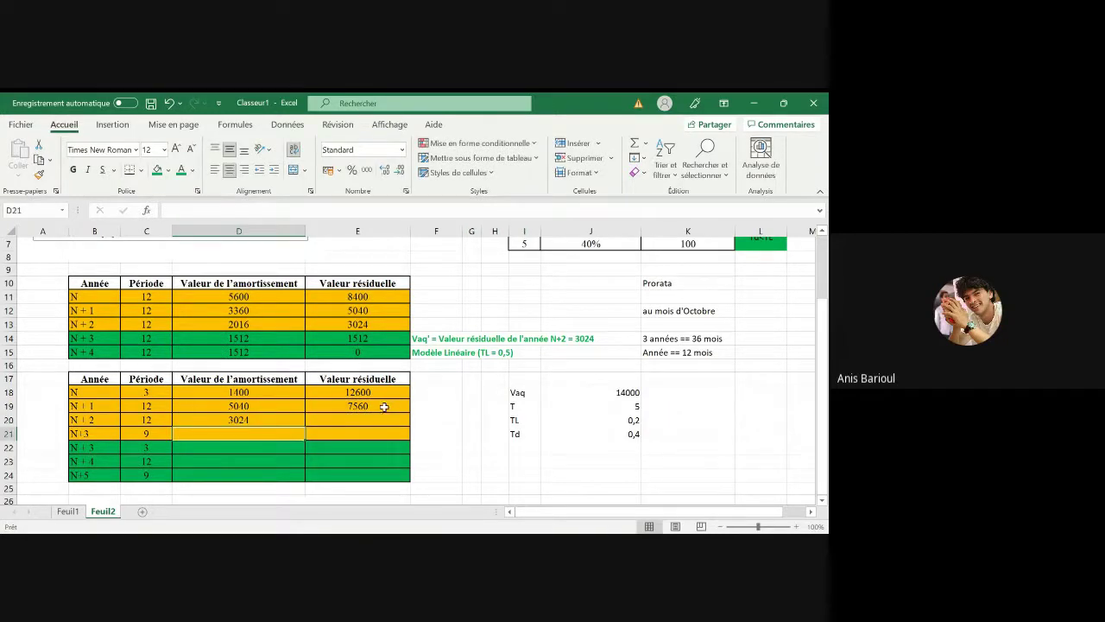
- Calculate the residual value for year N + 2 in E20 as E19 minus D20
{"action": "left_click", "coordinate": [378, 419]}
{"action": "type", "text": "="}
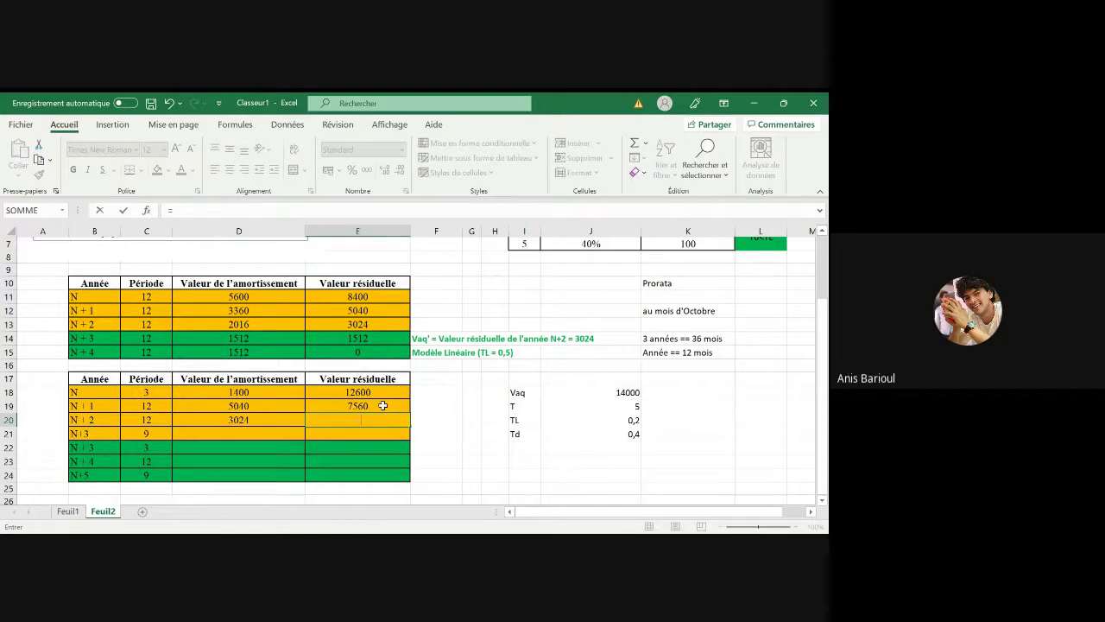
{"action": "left_click", "coordinate": [385, 404]}
{"action": "type", "text": "-"}
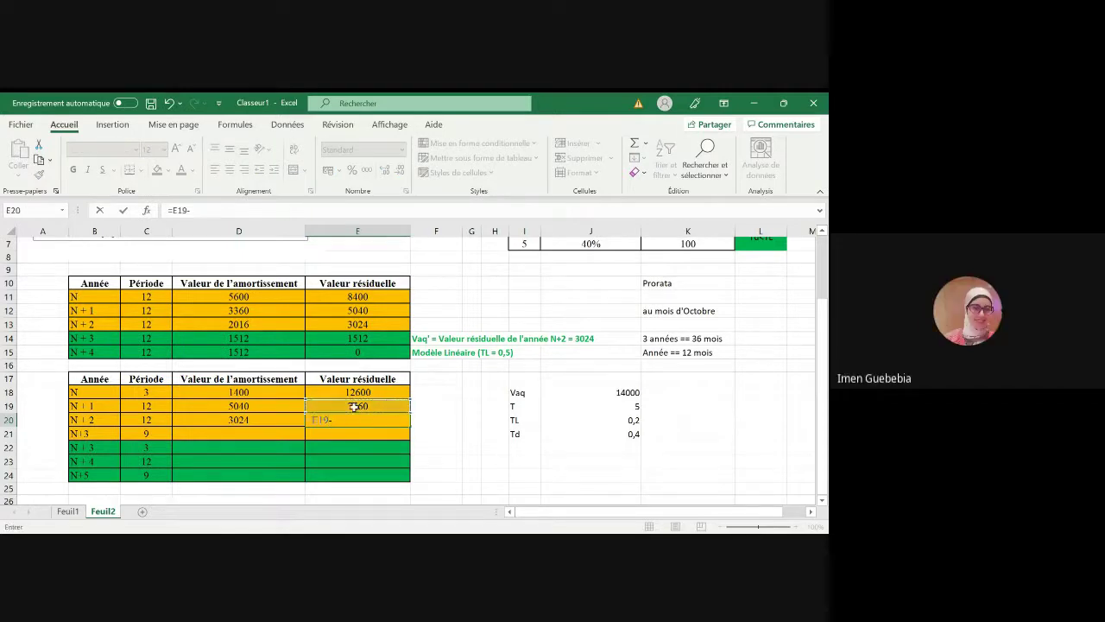
{"action": "left_click", "coordinate": [274, 426]}
{"action": "key", "text": "Return"}
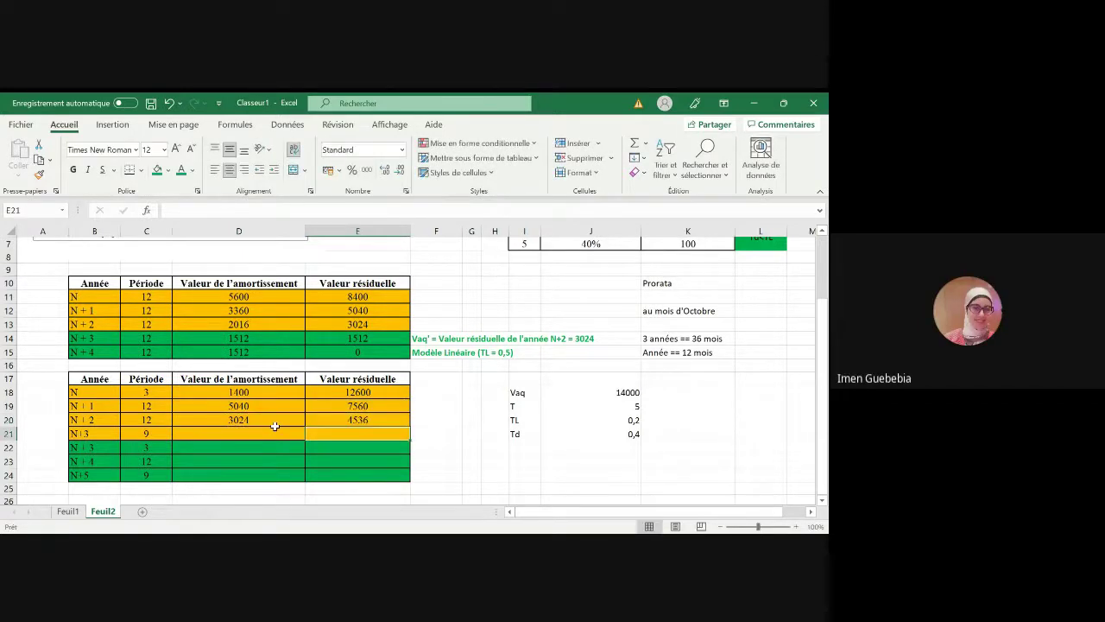
- Calculate the nine-month depreciation for year N+3 in D21 with the formula =E20*0,4*9/12
{"action": "left_click", "coordinate": [259, 430]}
{"action": "type", "text": "="}
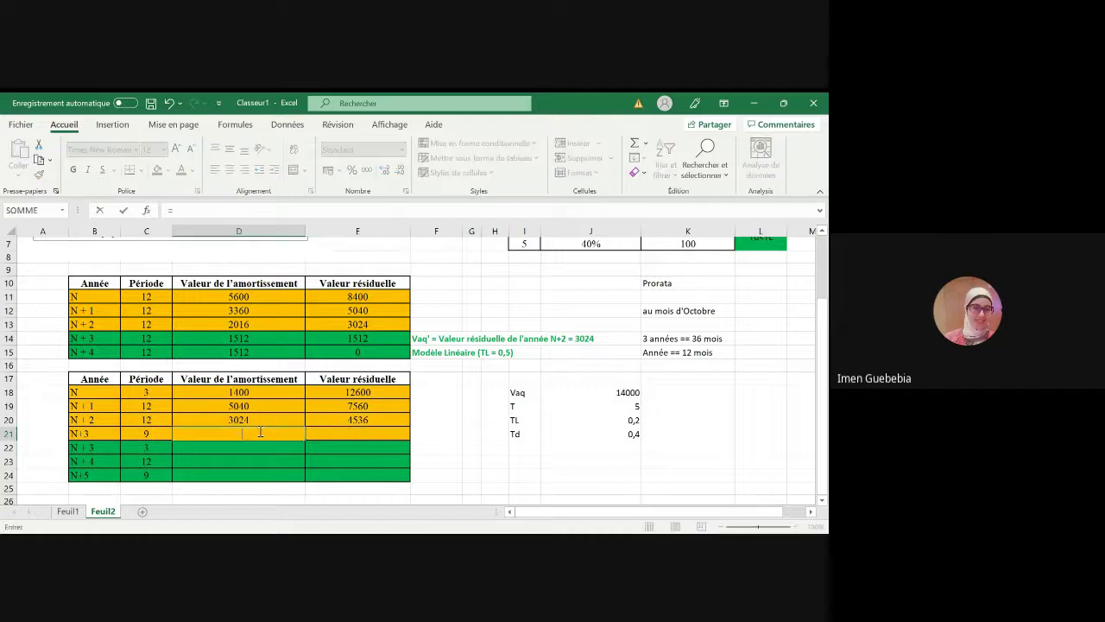
{"action": "left_click", "coordinate": [373, 420]}
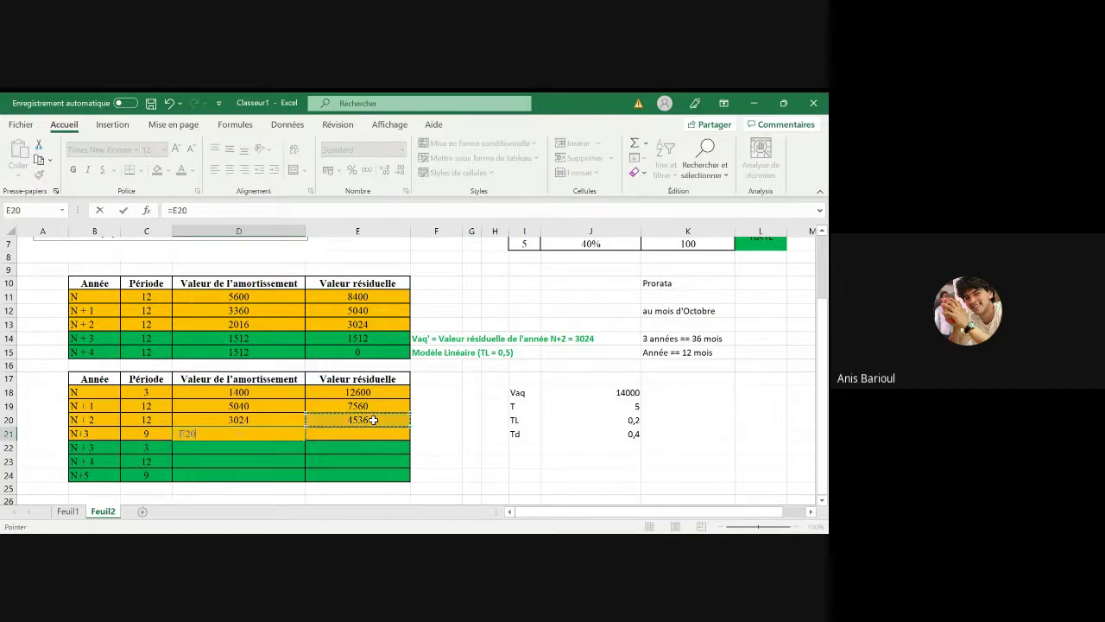
{"action": "type", "text": "*"}
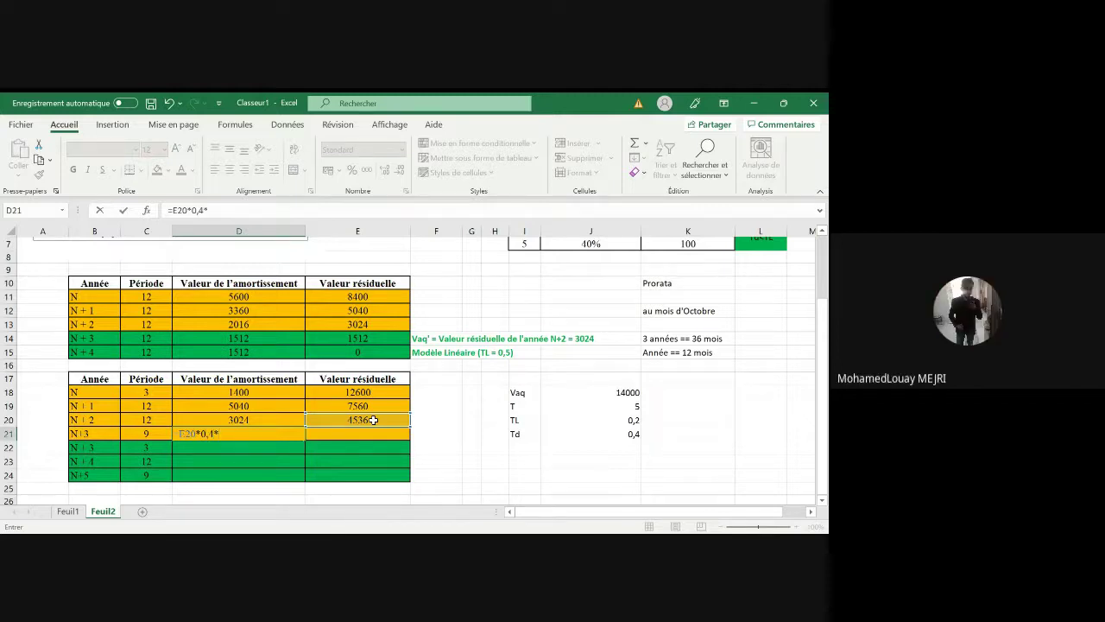
{"action": "type", "text": "0,4*9/12"}
{"action": "key", "text": "Return"}
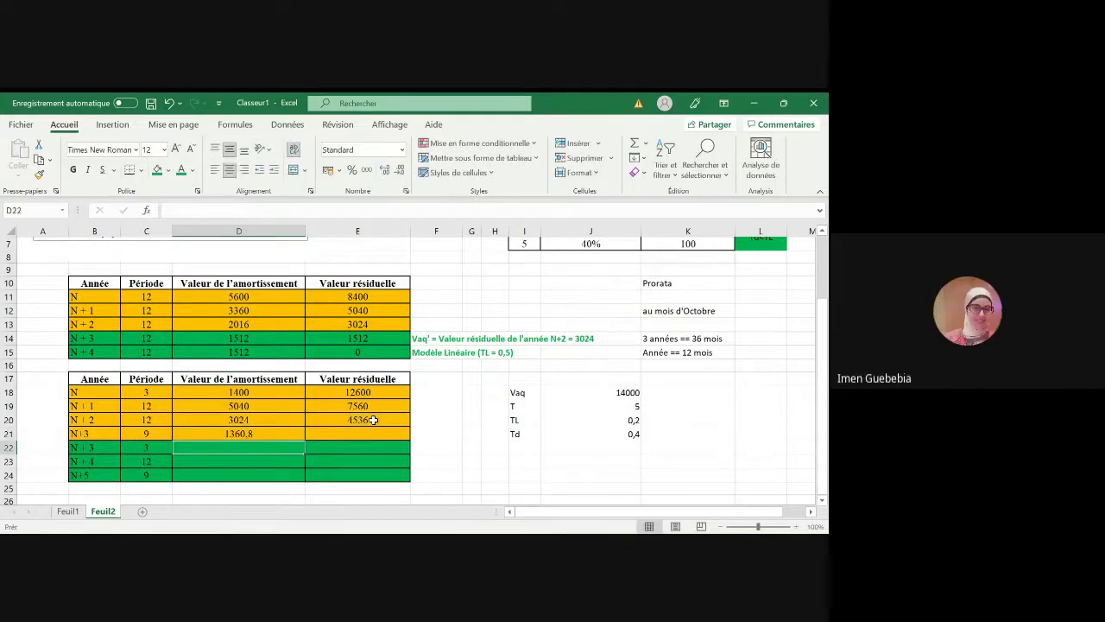
- Calculate the residual value for the nine-month N+3 row in E21 as E20 minus D21
{"action": "left_click", "coordinate": [362, 433]}
{"action": "type", "text": "="}
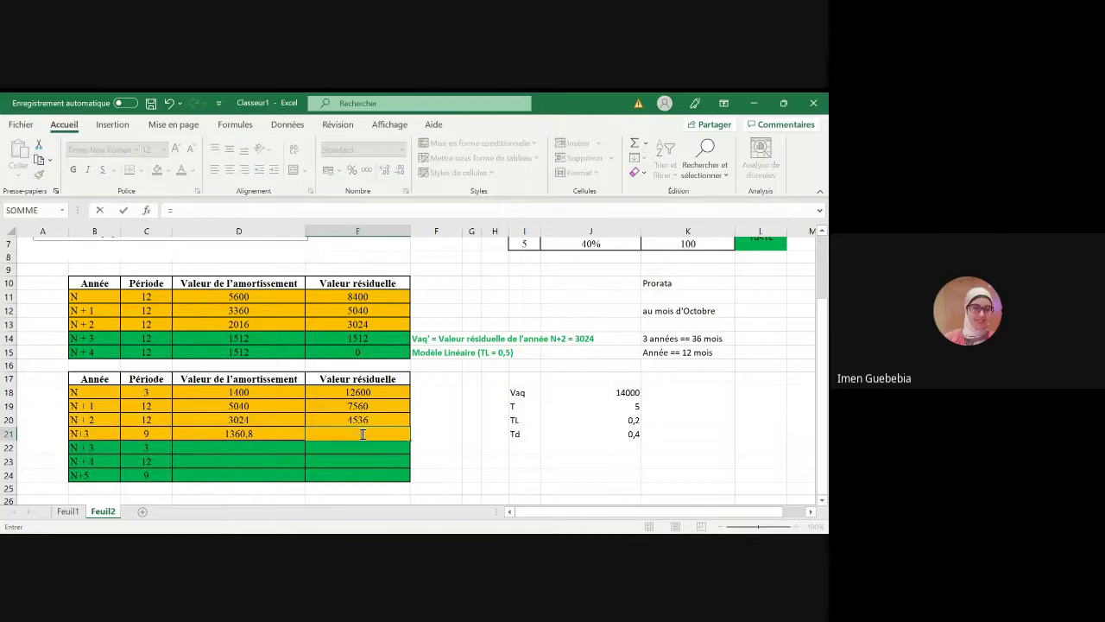
{"action": "left_click", "coordinate": [360, 418]}
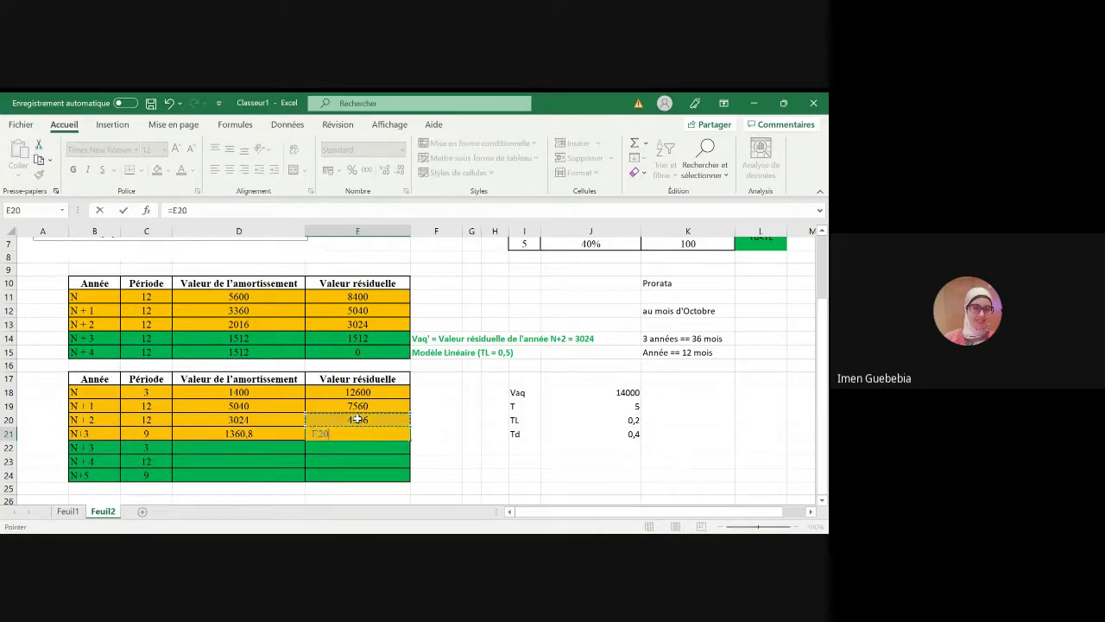
{"action": "type", "text": "-"}
{"action": "left_click", "coordinate": [282, 435]}
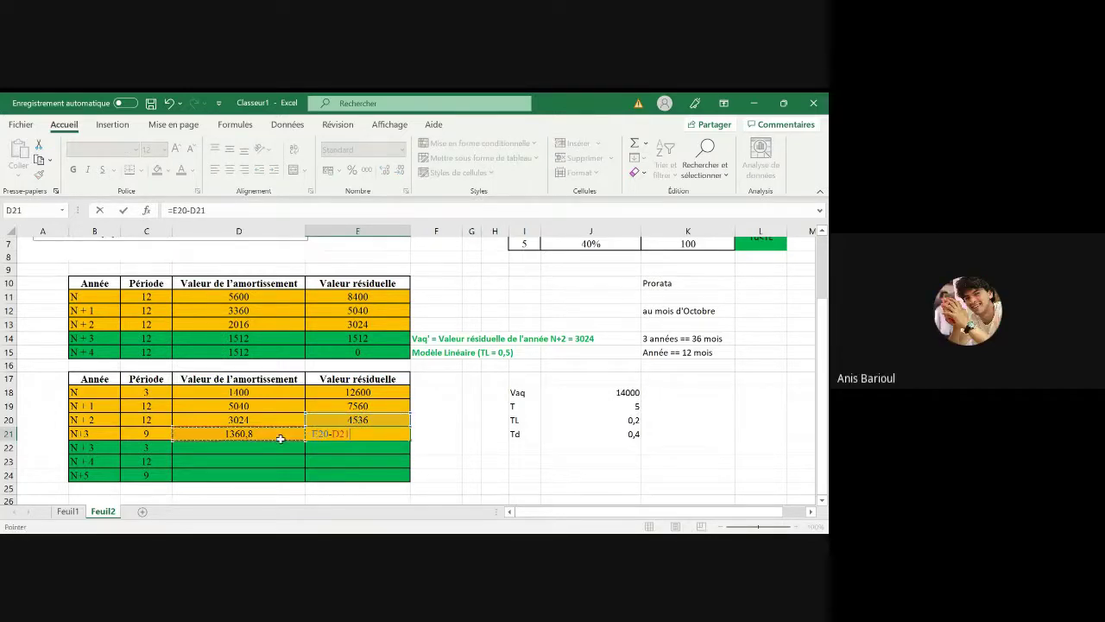
{"action": "key", "text": "Return"}
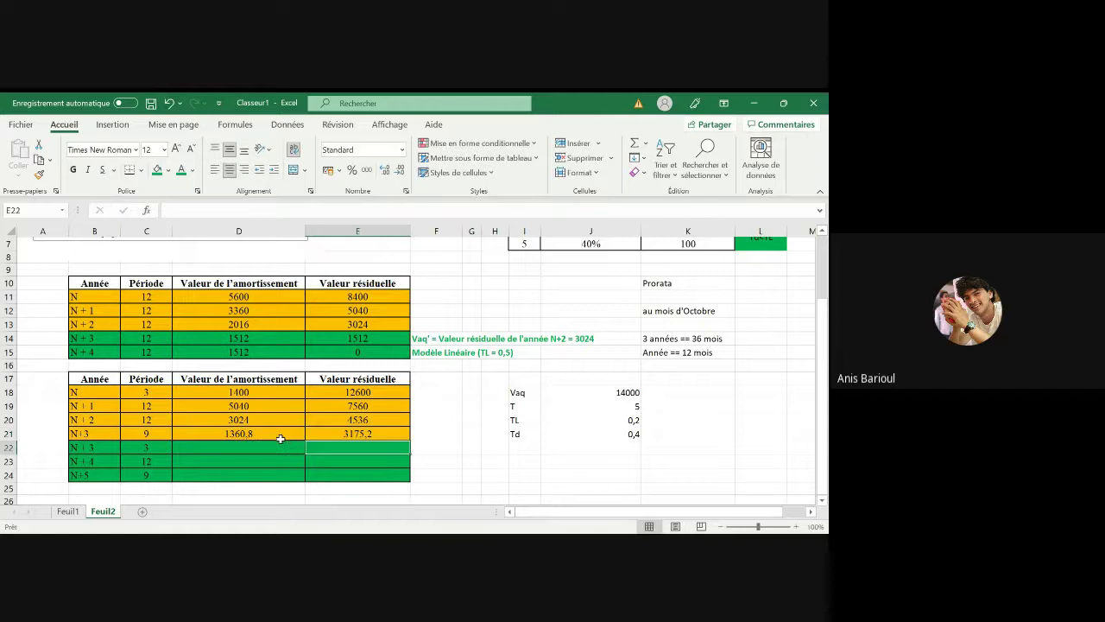
- Highlight the residual value in E21 with a light blue fill
{"action": "left_click", "coordinate": [385, 434]}
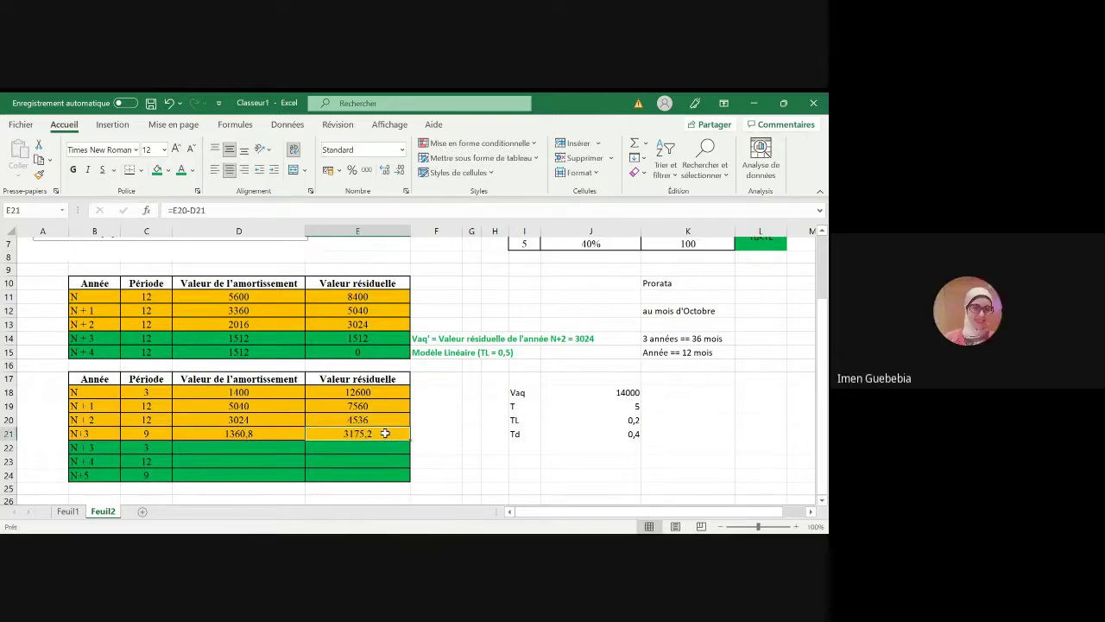
{"action": "left_click", "coordinate": [170, 170]}
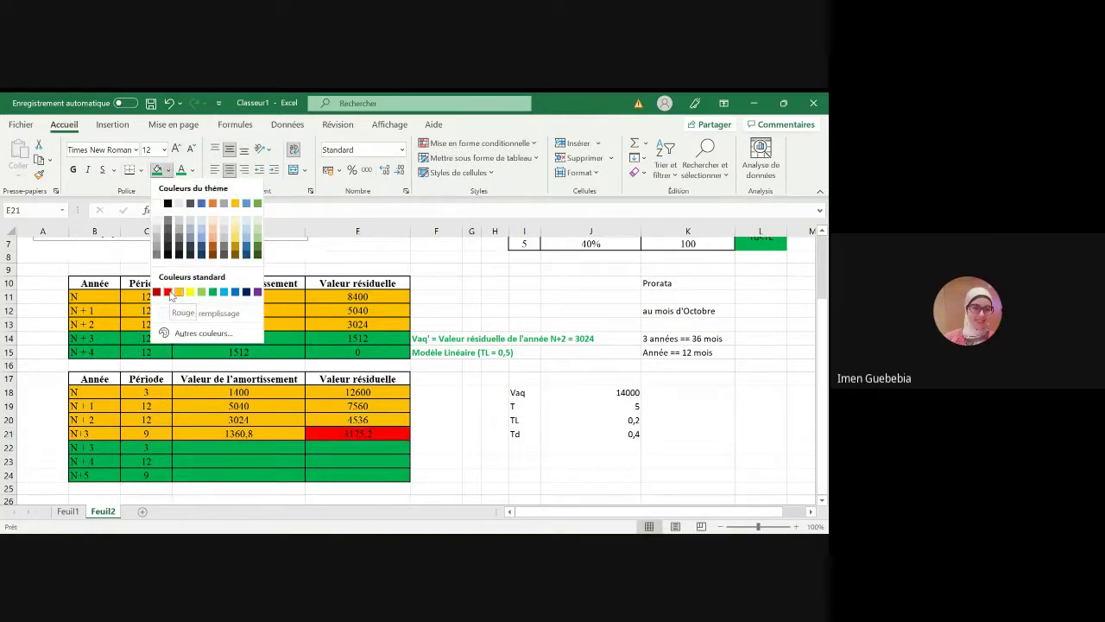
{"action": "left_click", "coordinate": [224, 292]}
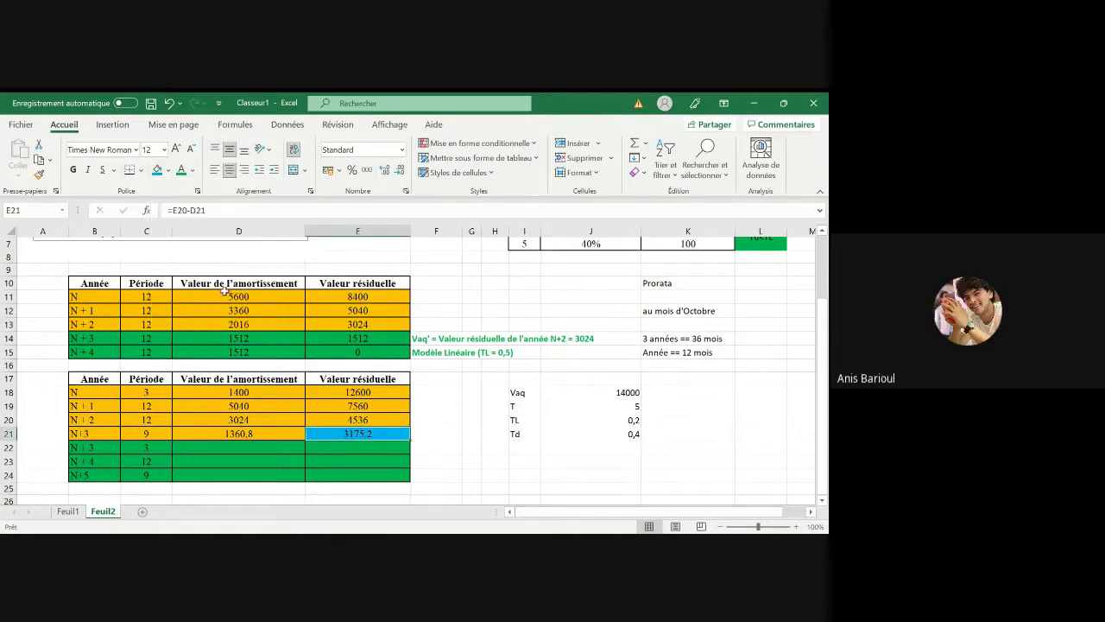
- Calculate the three-month linear depreciation for year N + 3 in D22 with the formula =E21*0,5*C22/12
{"action": "left_click", "coordinate": [257, 442]}
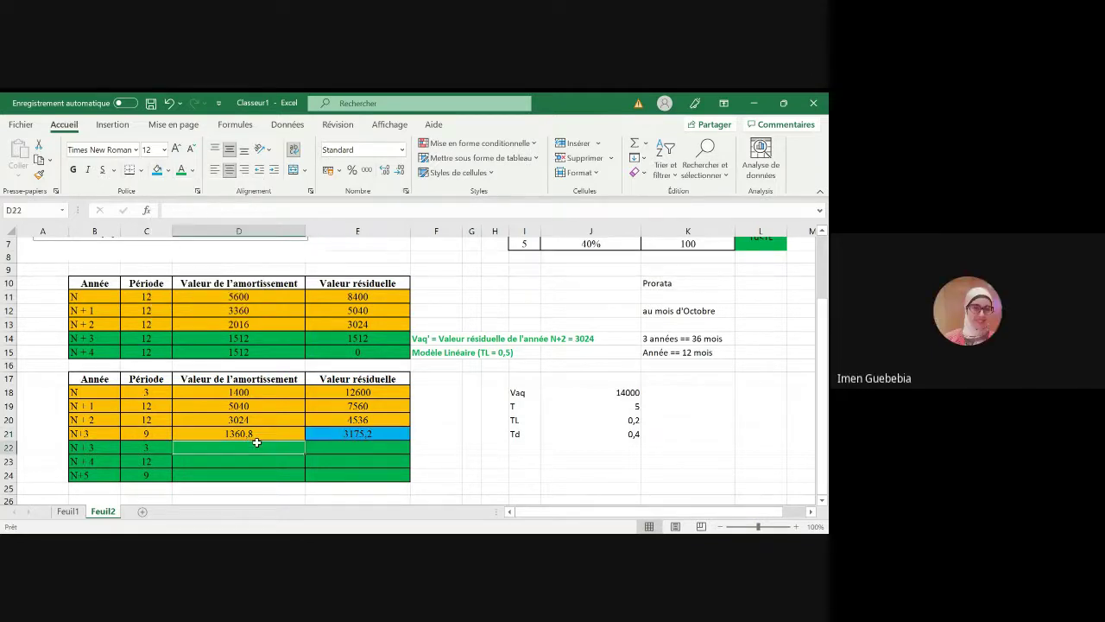
{"action": "type", "text": "="}
{"action": "left_click", "coordinate": [361, 434]}
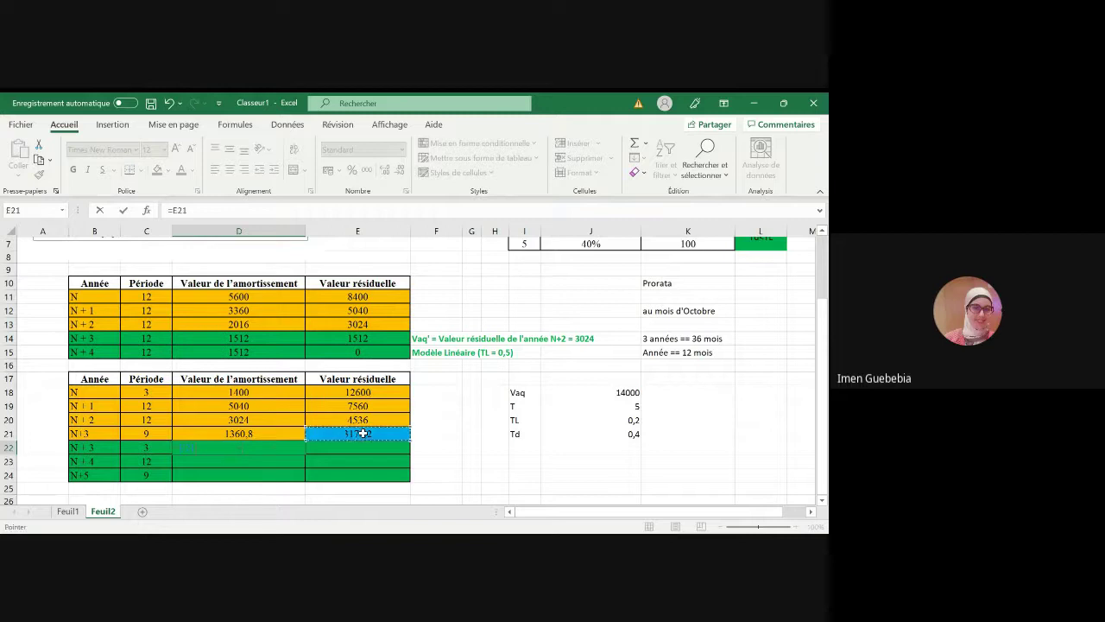
{"action": "type", "text": "*"}
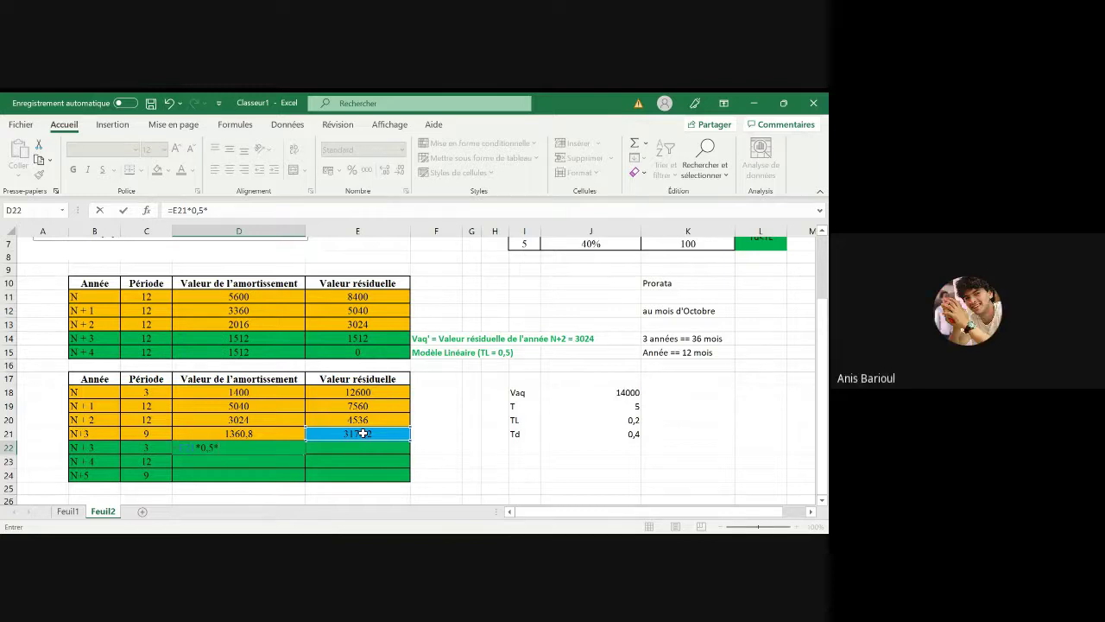
{"action": "left_click", "coordinate": [133, 449]}
{"action": "type", "text": "/12"}
{"action": "key", "text": "Return"}
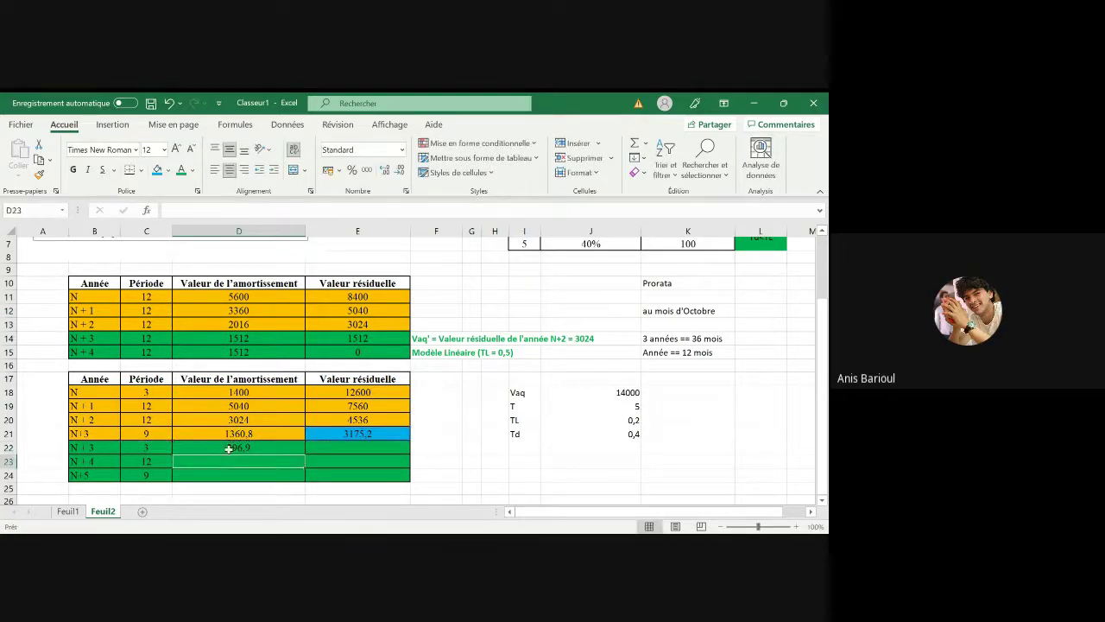
- Calculate the residual value for the three-month N + 3 row in E22 as E21 minus D22
{"action": "left_click", "coordinate": [337, 447]}
{"action": "type", "text": "="}
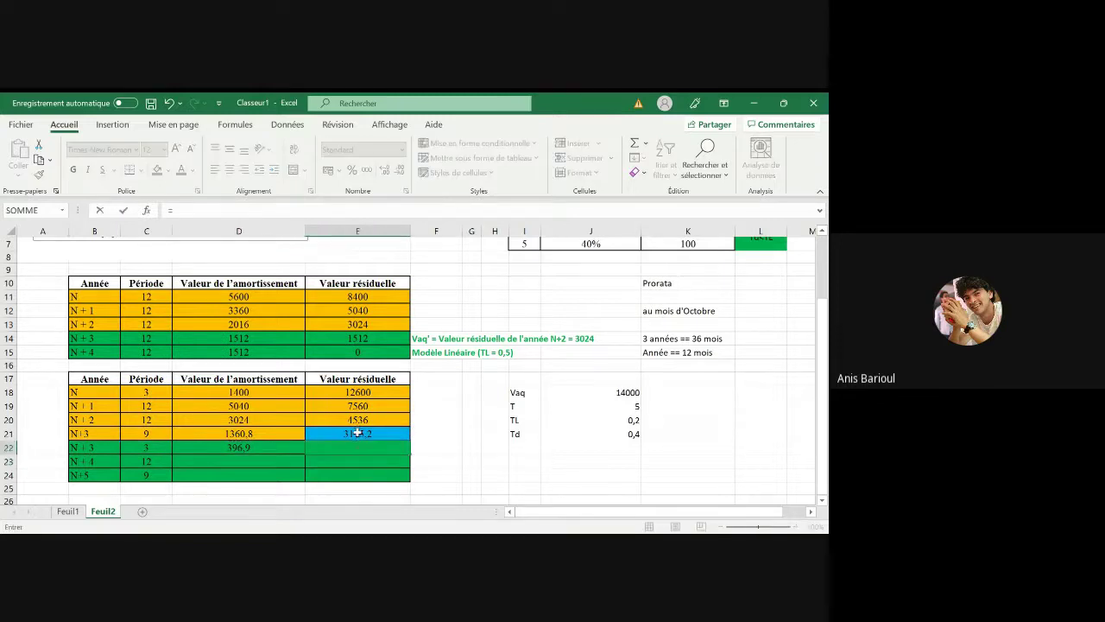
{"action": "left_click", "coordinate": [356, 432]}
{"action": "type", "text": "-"}
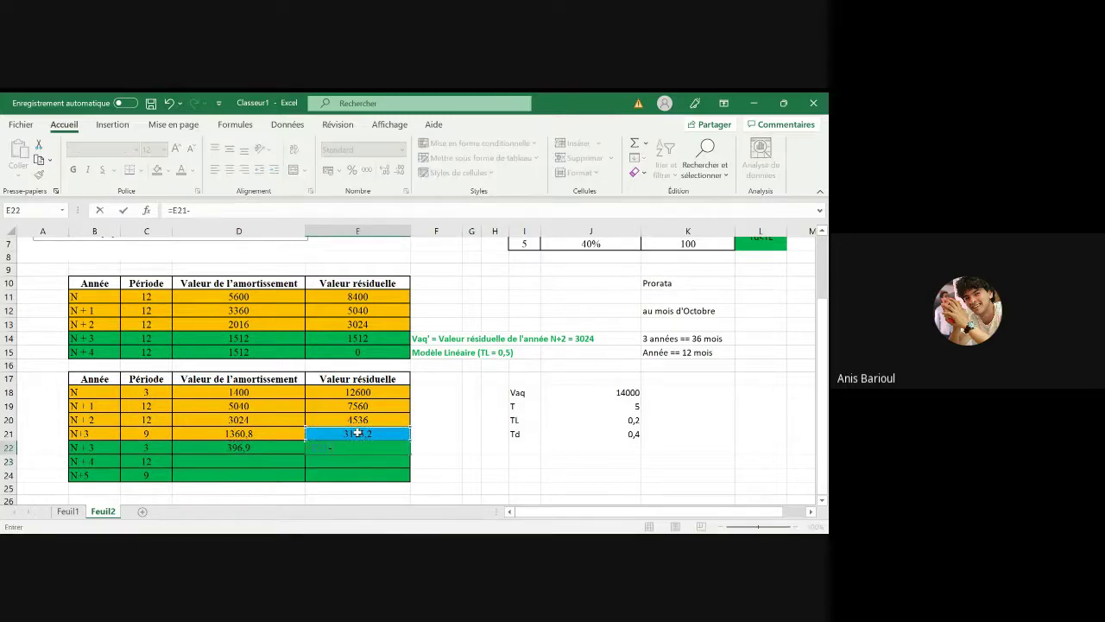
{"action": "left_click", "coordinate": [248, 448]}
{"action": "key", "text": "Return"}
- Calculate the full-year linear depreciation for year N + 4 in D23 with the formula =E21*0,5
{"action": "left_click", "coordinate": [247, 461]}
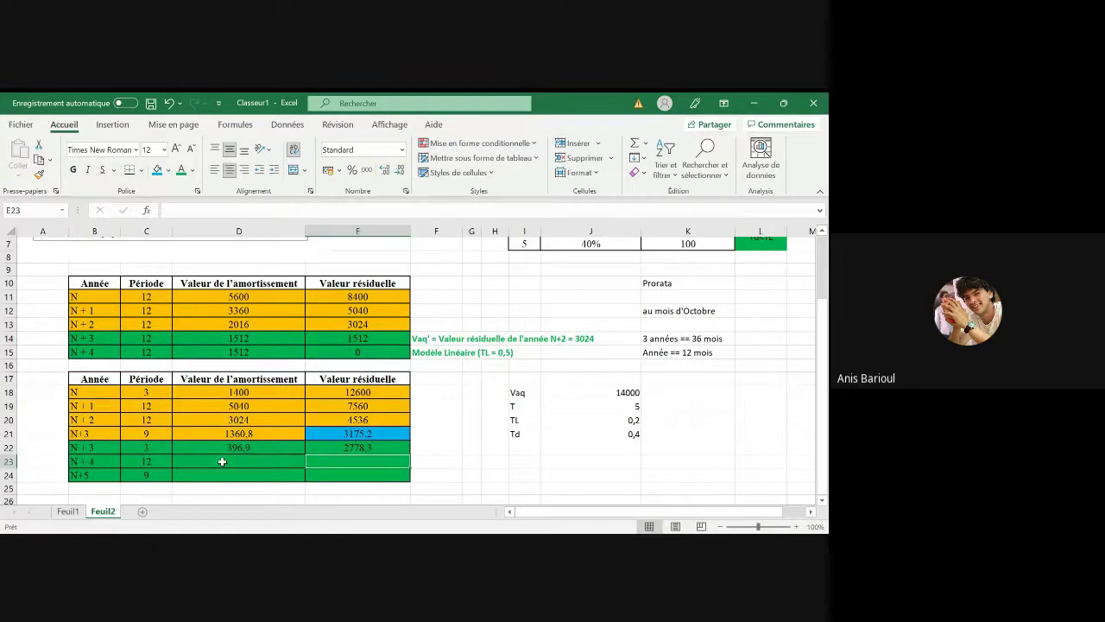
{"action": "type", "text": "="}
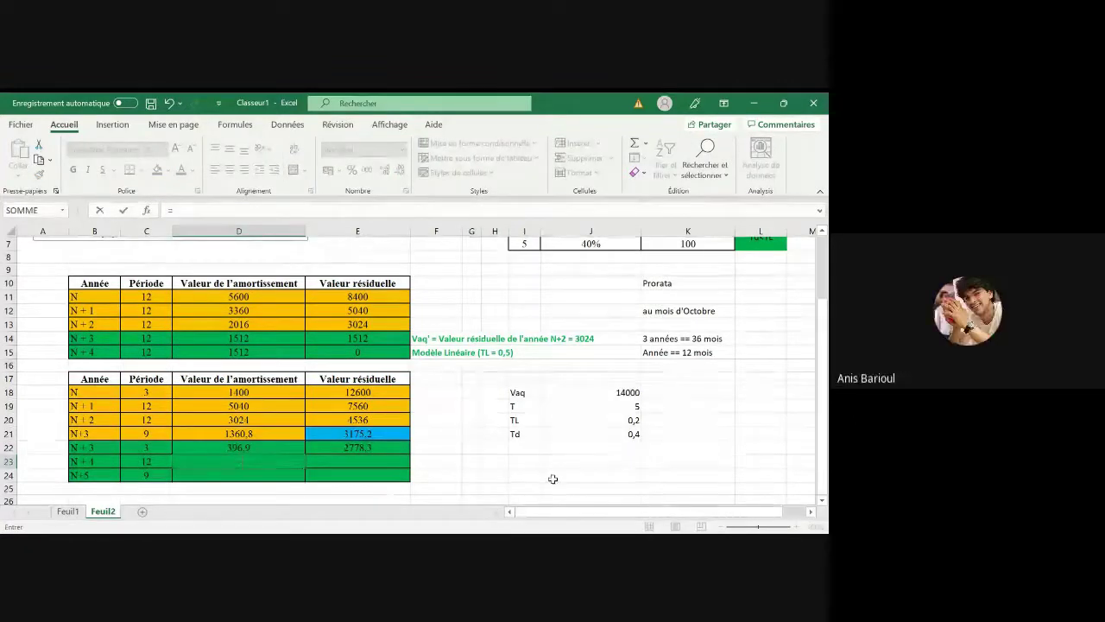
{"action": "left_click", "coordinate": [348, 435]}
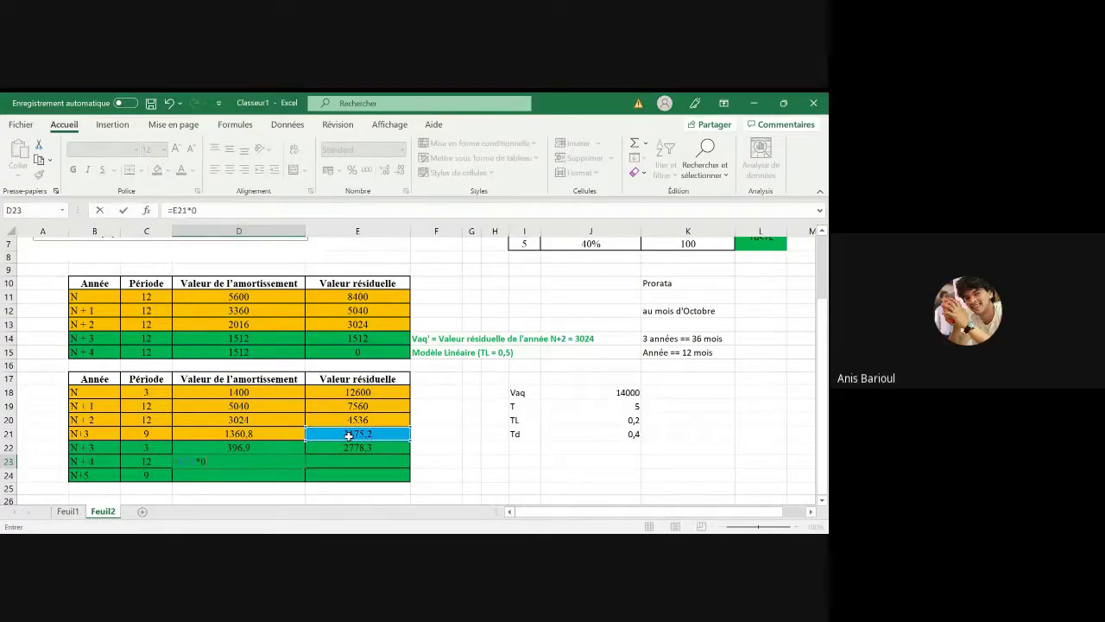
{"action": "type", "text": "5"}
{"action": "key", "text": "Return"}
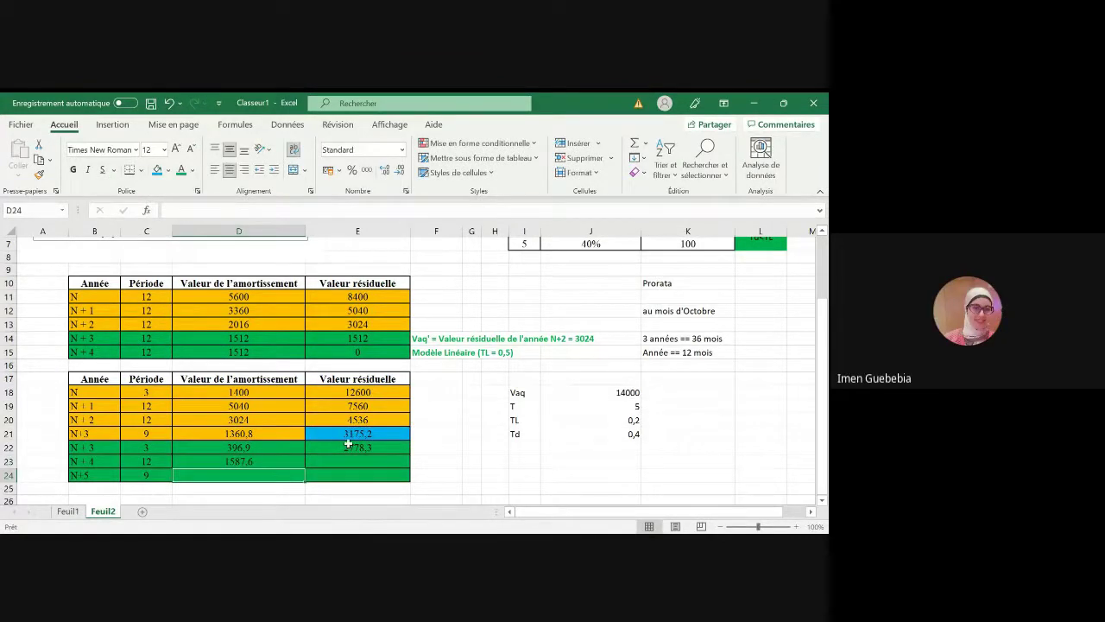
- Calculate the residual value for year N + 4 in E23 as E22 minus D23
{"action": "left_click", "coordinate": [349, 463]}
{"action": "type", "text": "="}
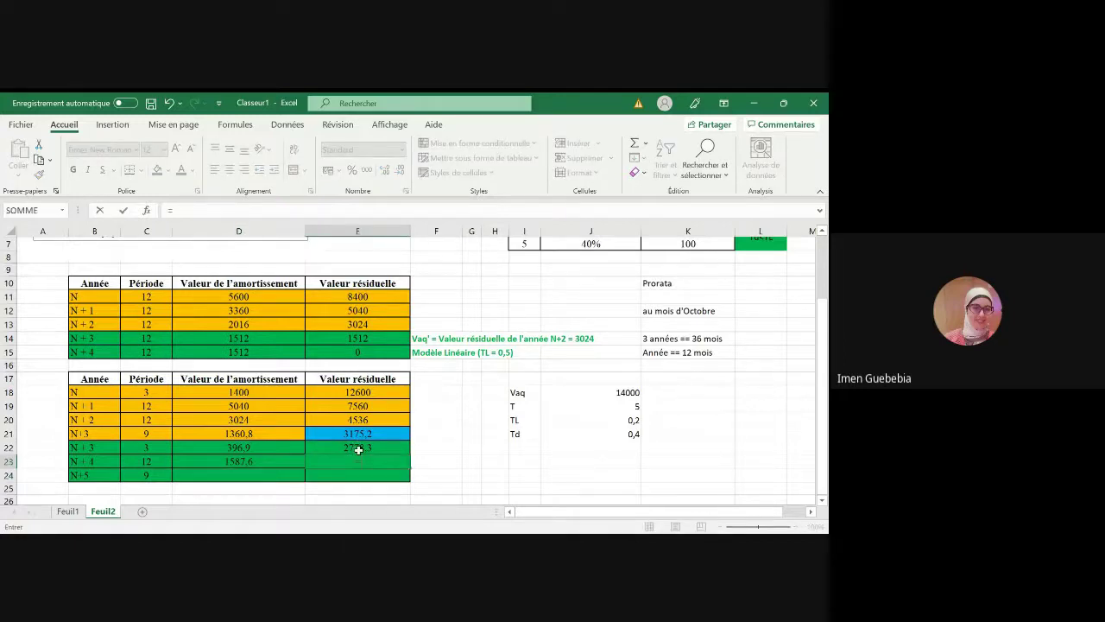
{"action": "left_click", "coordinate": [359, 449]}
{"action": "type", "text": "-"}
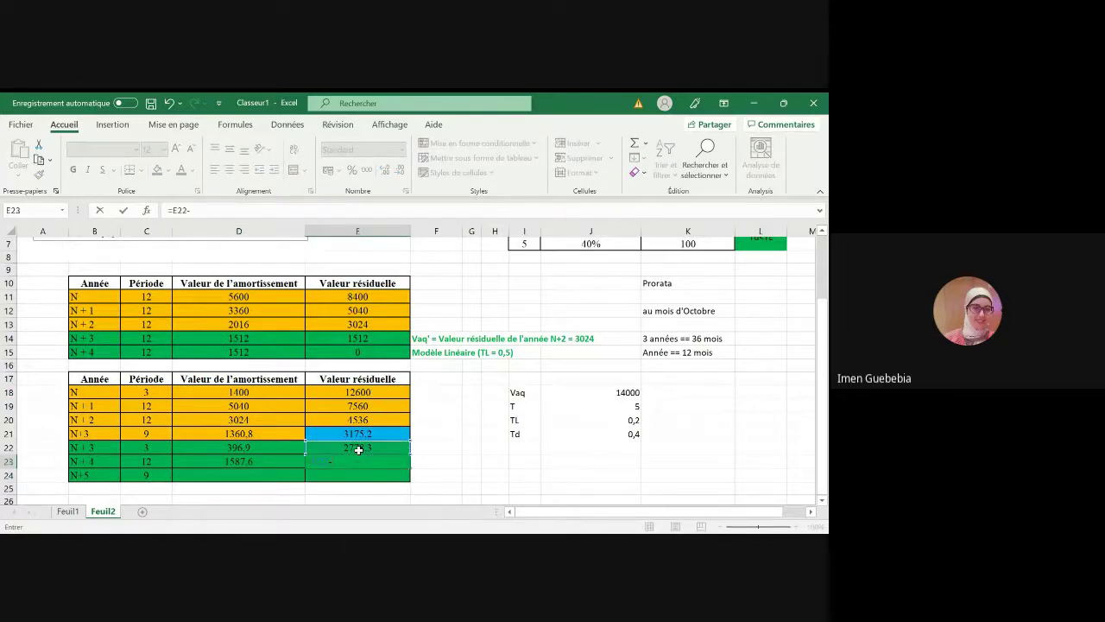
{"action": "left_click", "coordinate": [290, 466]}
{"action": "key", "text": "Return"}
- Calculate the nine-month linear depreciation for year N+5 in D24 with the formula =E21*0,5*C24/12
{"action": "left_click", "coordinate": [286, 473]}
{"action": "type", "text": "="}
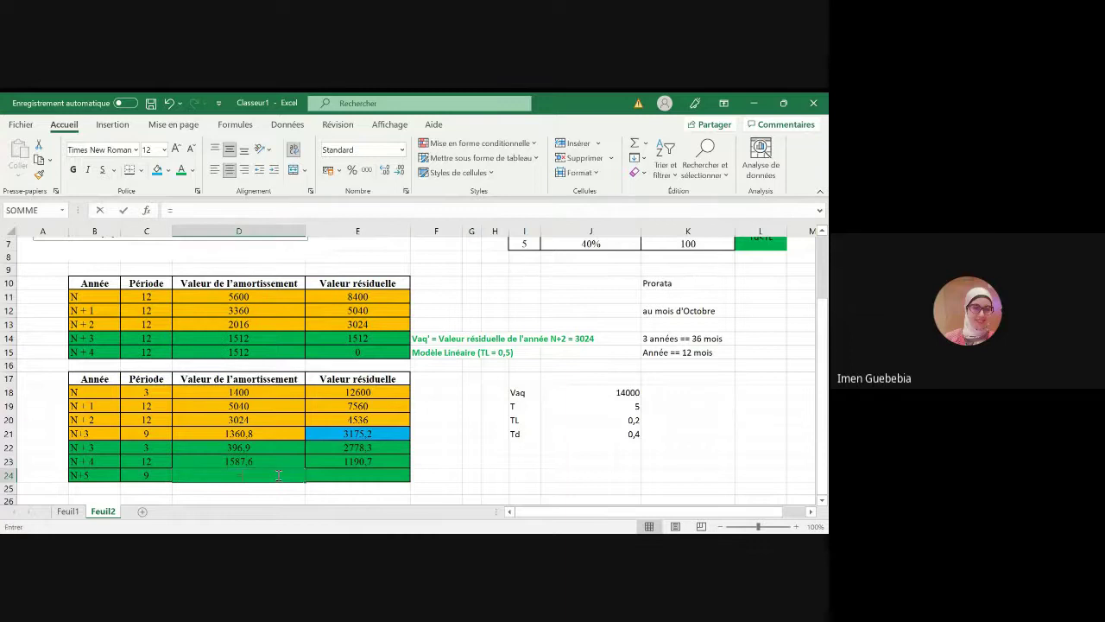
{"action": "left_click", "coordinate": [370, 432]}
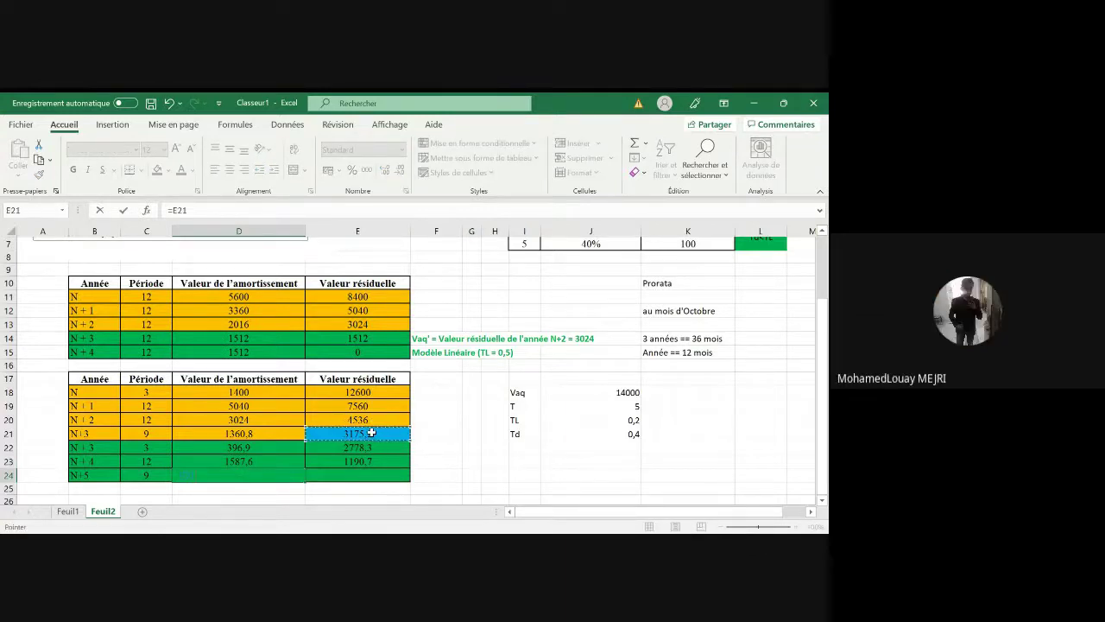
{"action": "type", "text": "*"}
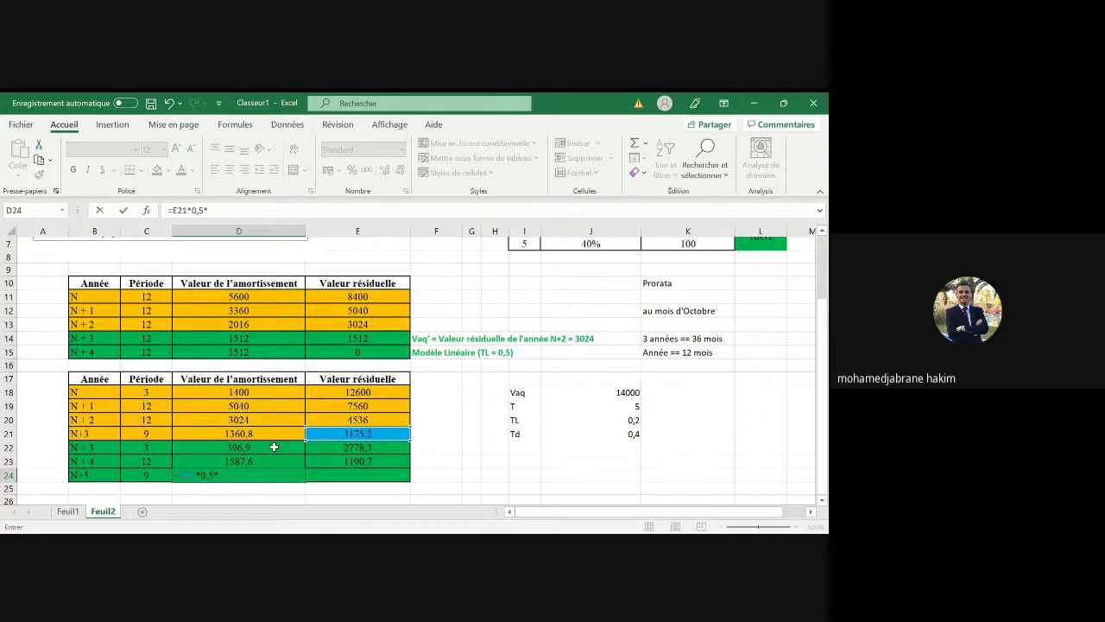
{"action": "left_click", "coordinate": [149, 474]}
{"action": "type", "text": "/12"}
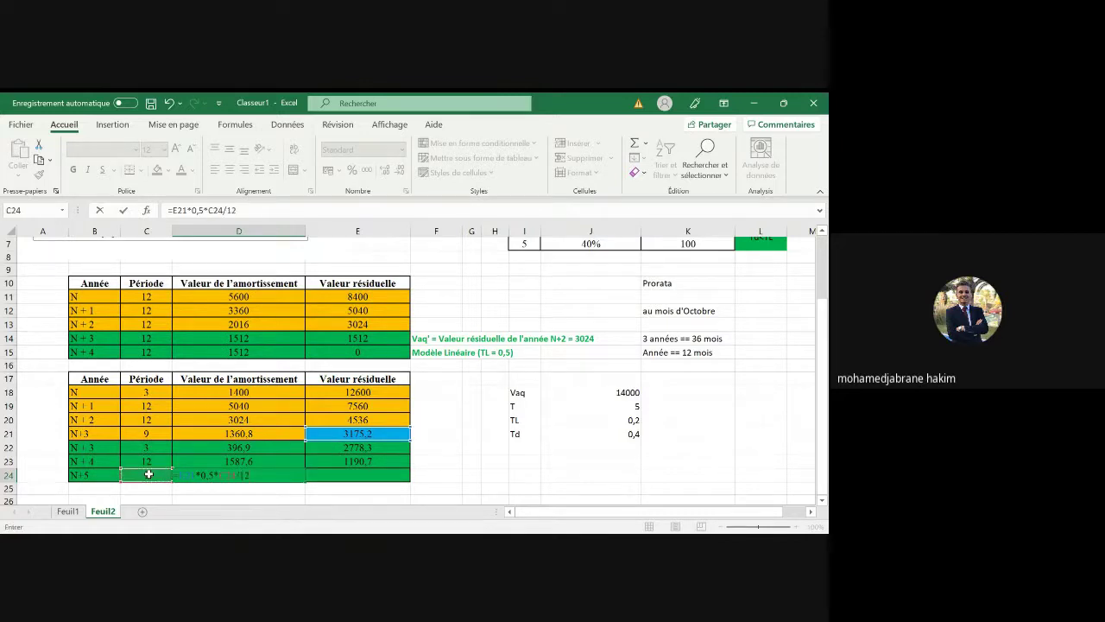
{"action": "key", "text": "Tab"}
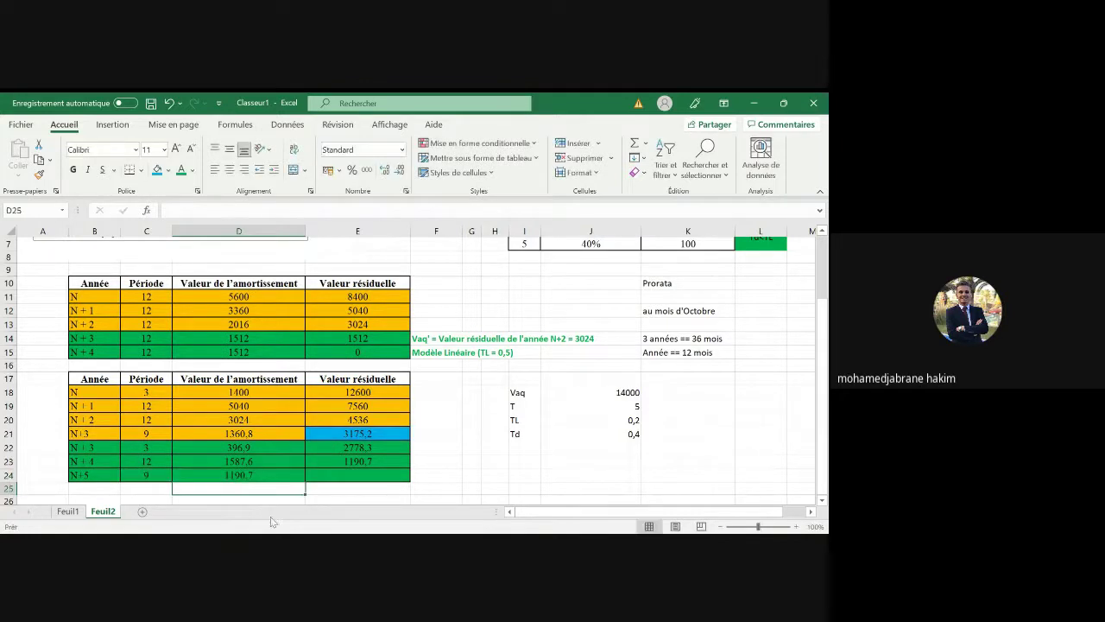
- Calculate the final residual value for year N+5 in E24 as E23 minus D24
{"action": "type", "text": "="}
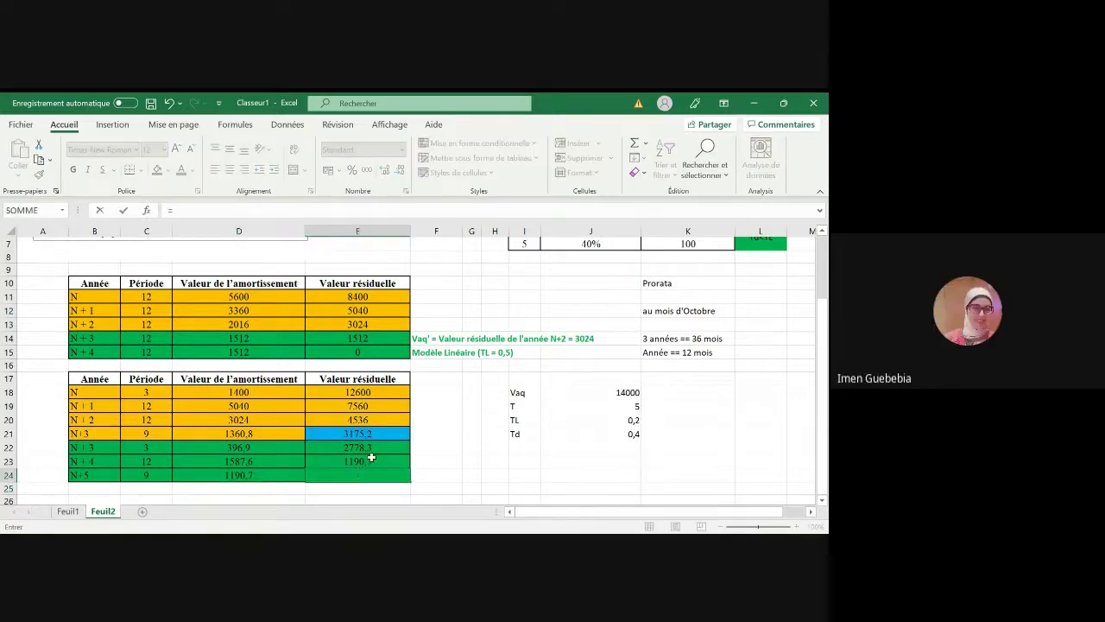
{"action": "left_click", "coordinate": [370, 458]}
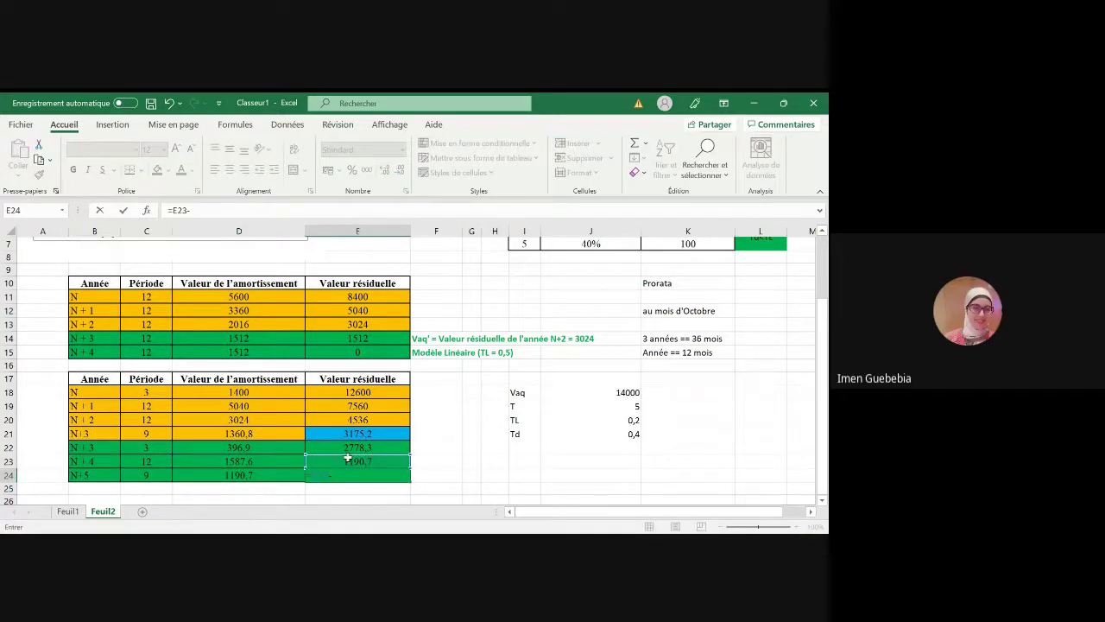
{"action": "type", "text": "-"}
{"action": "left_click", "coordinate": [267, 475]}
{"action": "key", "text": "Return"}
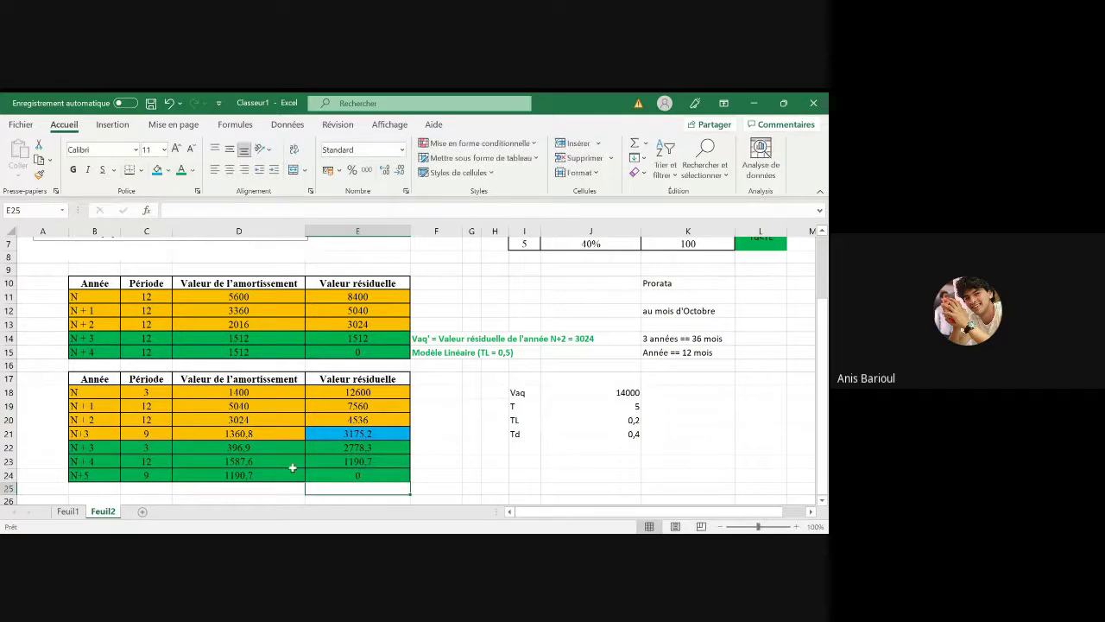
{"action": "left_click", "coordinate": [679, 433]}
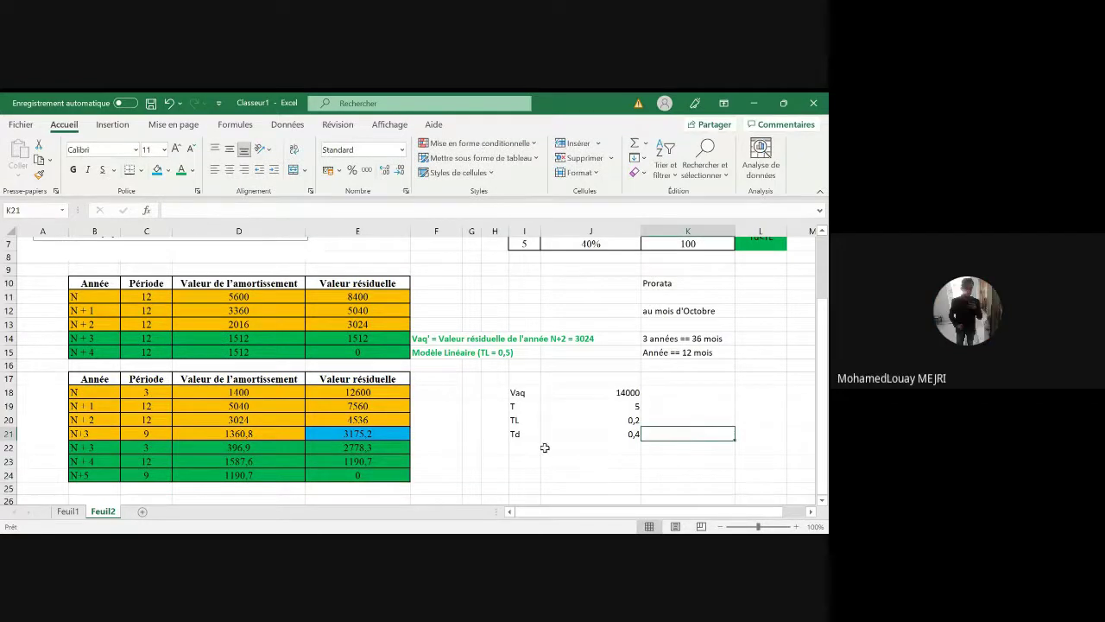